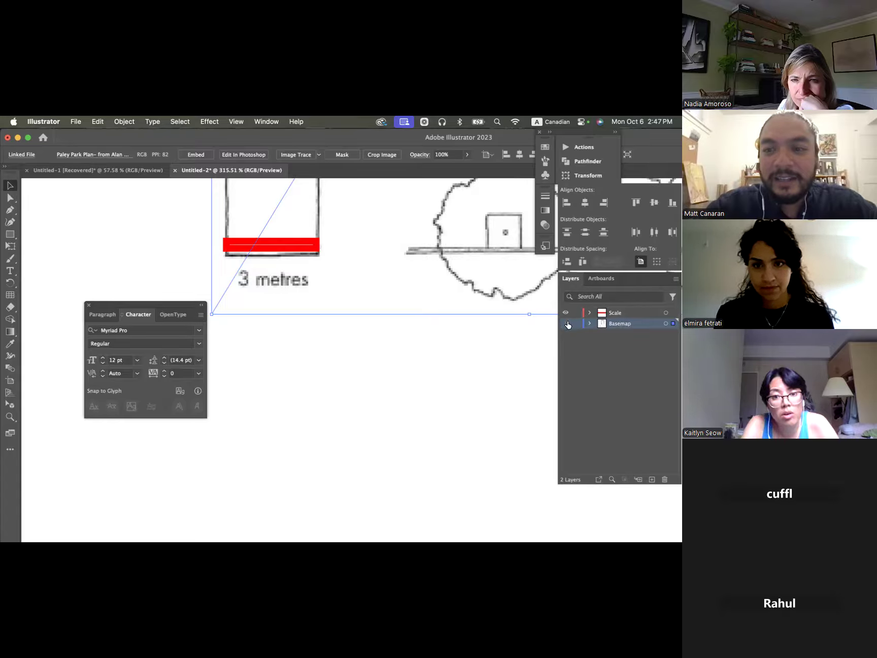
- Check the Basemap layer's content by toggling its visibility and lock the layer
{"action": "left_click", "coordinate": [567, 324]}
{"action": "left_click", "coordinate": [566, 324]}
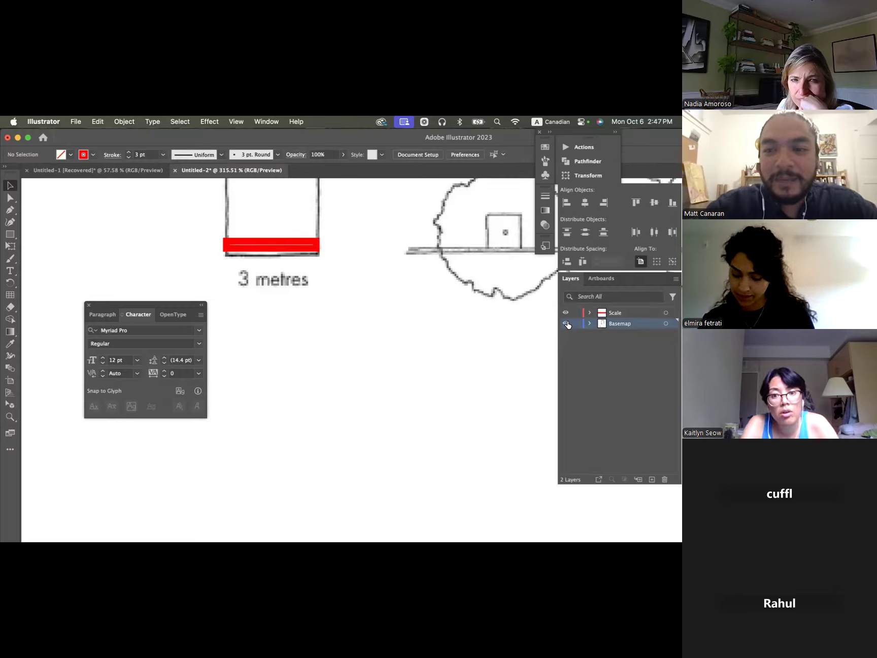
{"action": "scroll", "coordinate": [430, 357], "scroll_direction": "down", "scroll_amount": 3}
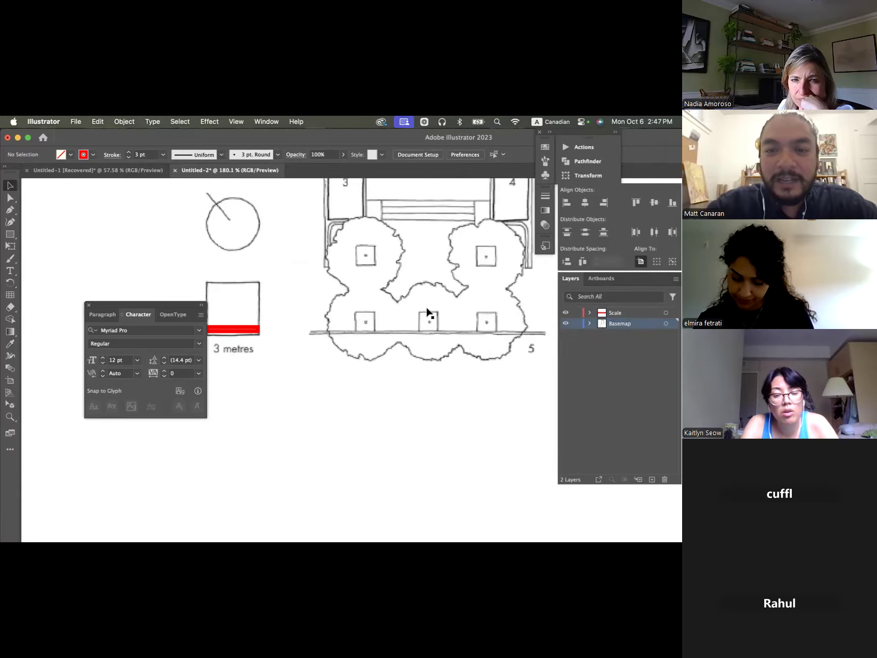
{"action": "left_click", "coordinate": [428, 309]}
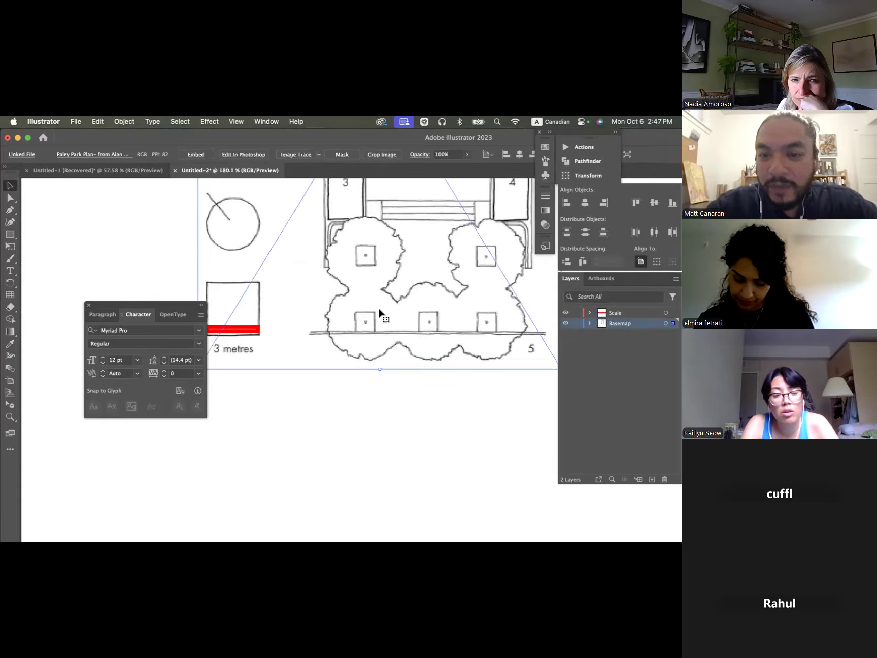
{"action": "left_click", "coordinate": [580, 324]}
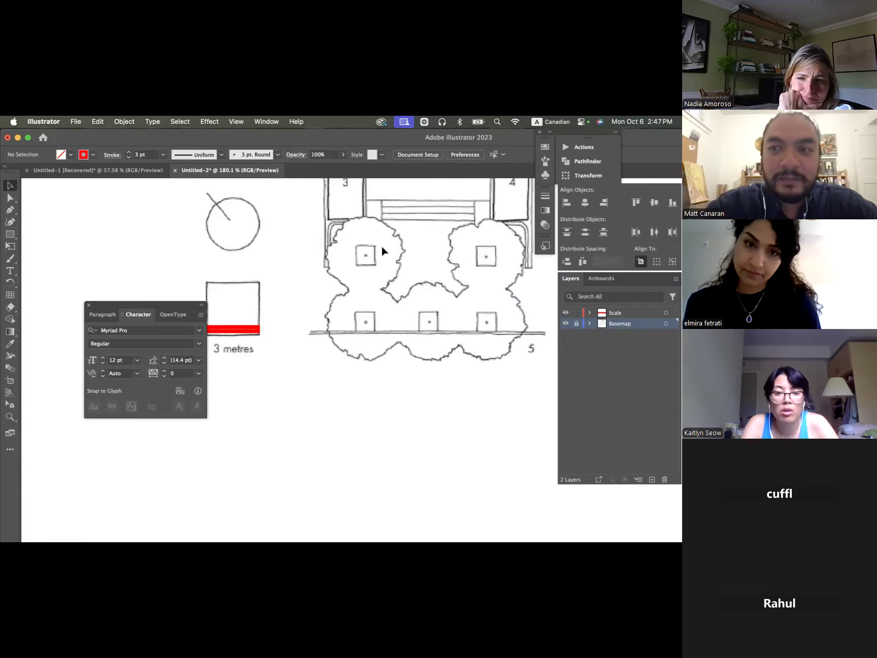
- Move the red scale rectangle straight down into the empty area below the "3 metres" label
{"action": "scroll", "coordinate": [381, 244], "scroll_direction": "down", "scroll_amount": 5}
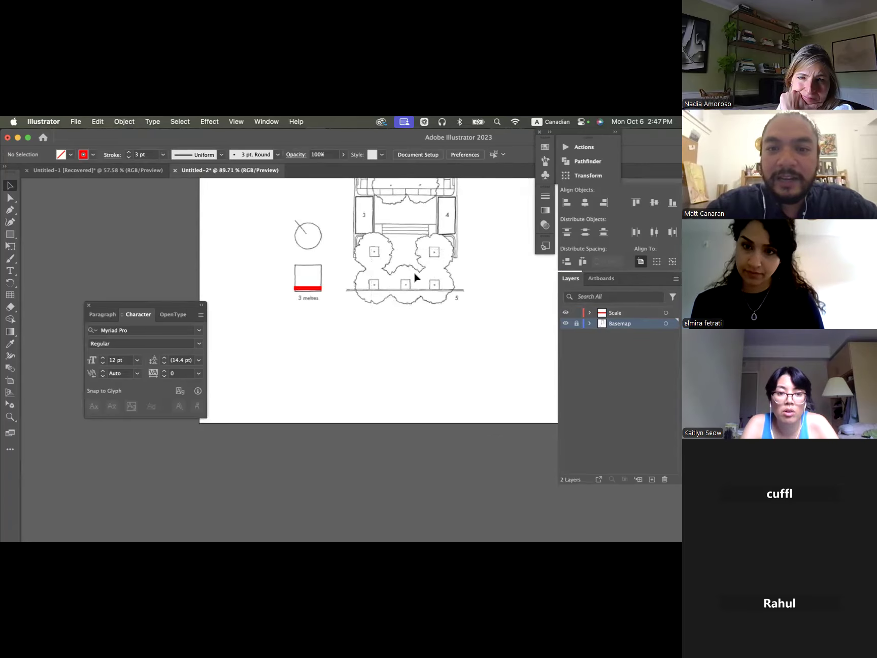
{"action": "left_click_drag", "start_coordinate": [310, 292], "coordinate": [314, 348]}
{"action": "scroll", "coordinate": [313, 347], "scroll_direction": "up", "scroll_amount": 6}
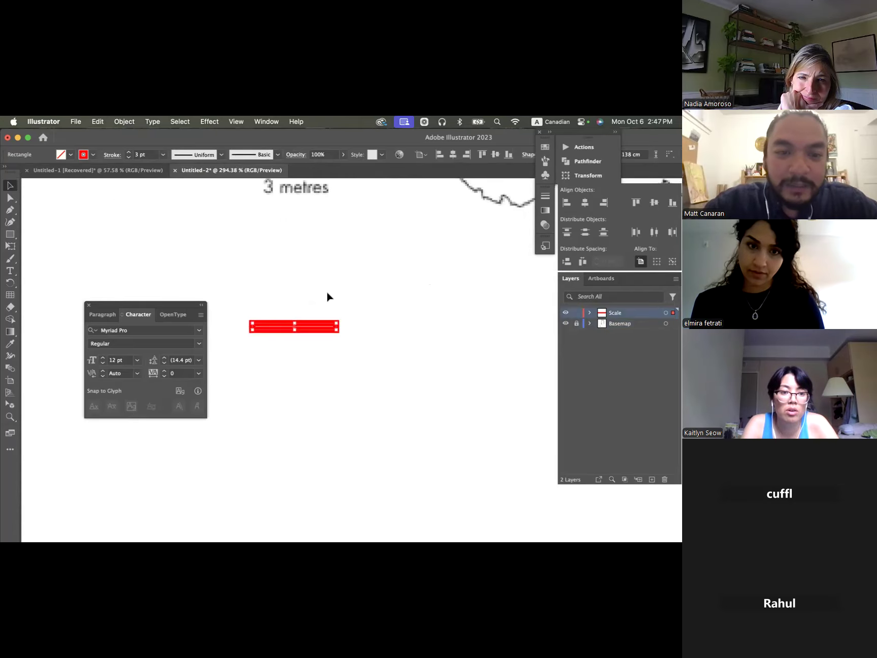
- Remove the red stroke from the scale rectangle
{"action": "left_click", "coordinate": [70, 155]}
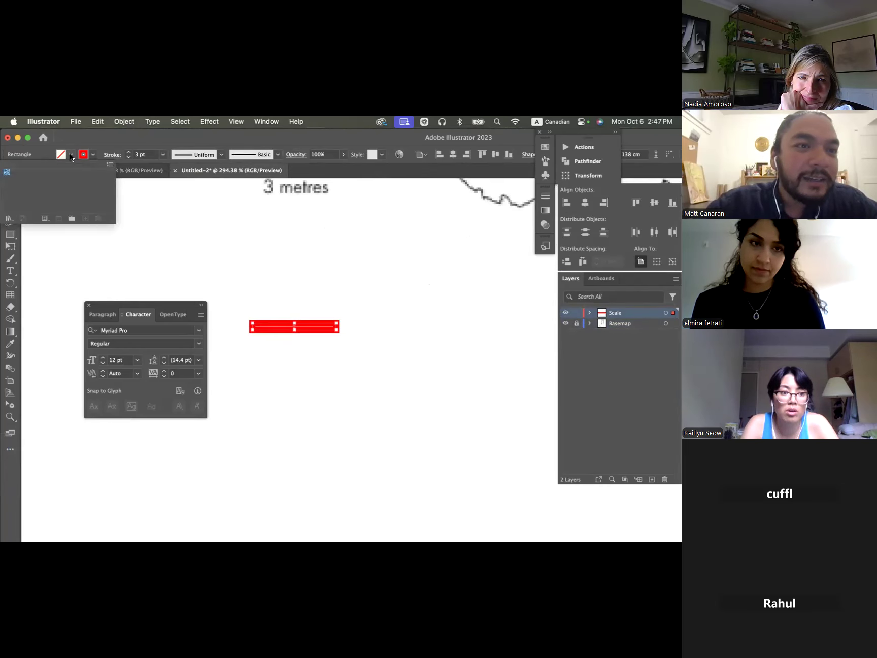
{"action": "left_click", "coordinate": [93, 155]}
{"action": "left_click", "coordinate": [93, 155]}
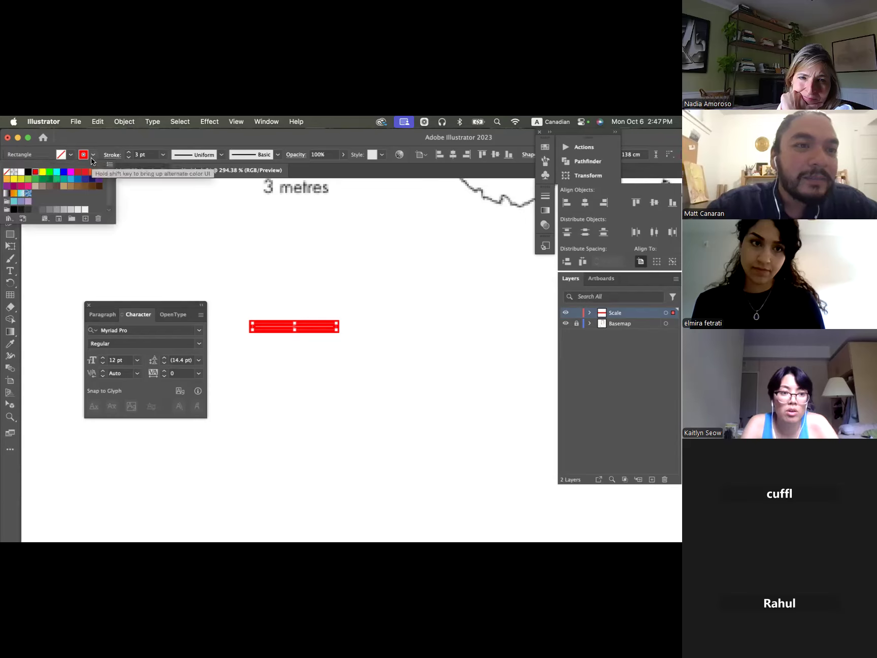
{"action": "left_click", "coordinate": [6, 175]}
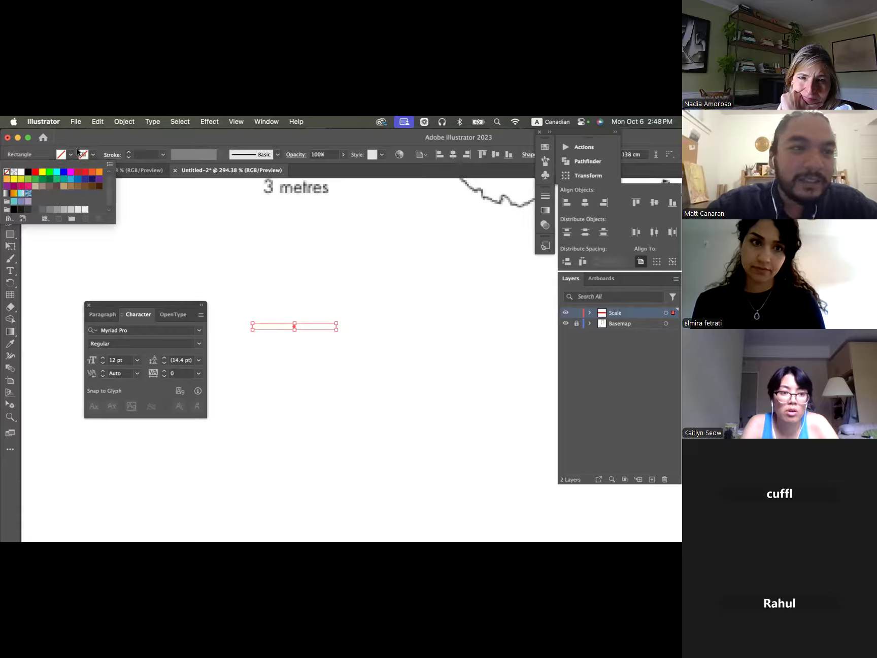
- Fill the scale rectangle with black from the swatches
{"action": "left_click", "coordinate": [543, 151]}
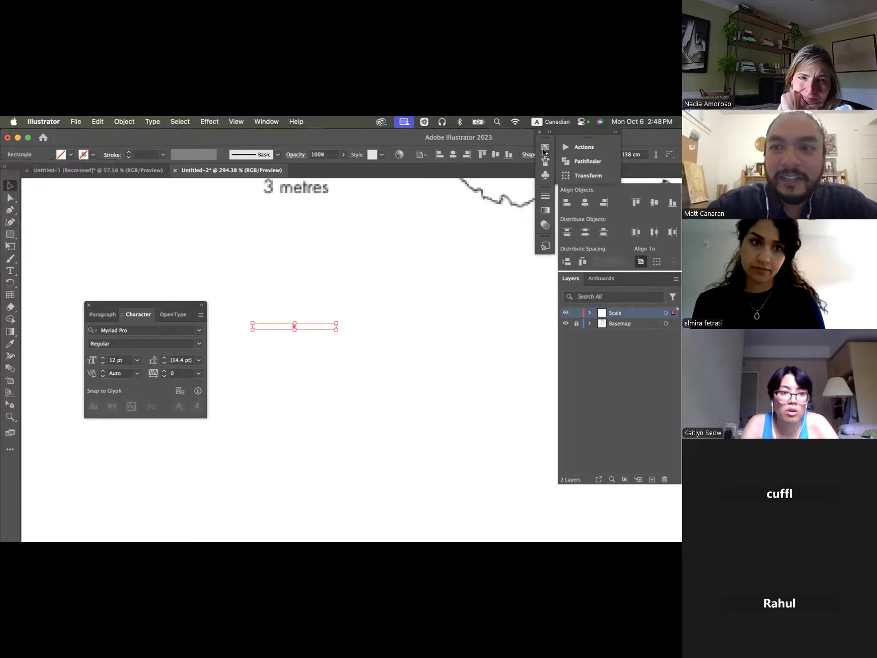
{"action": "left_click", "coordinate": [544, 150]}
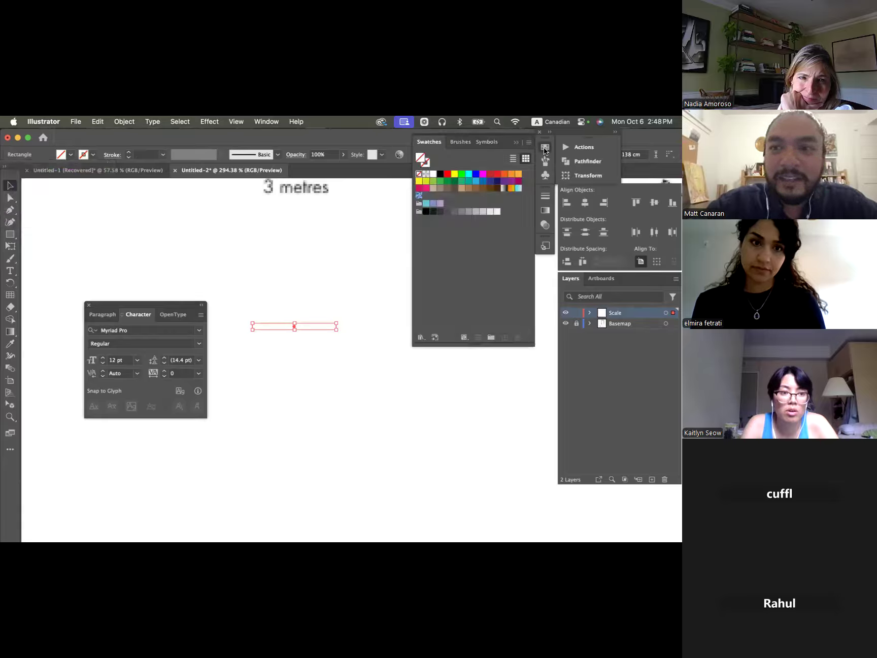
{"action": "left_click", "coordinate": [453, 181]}
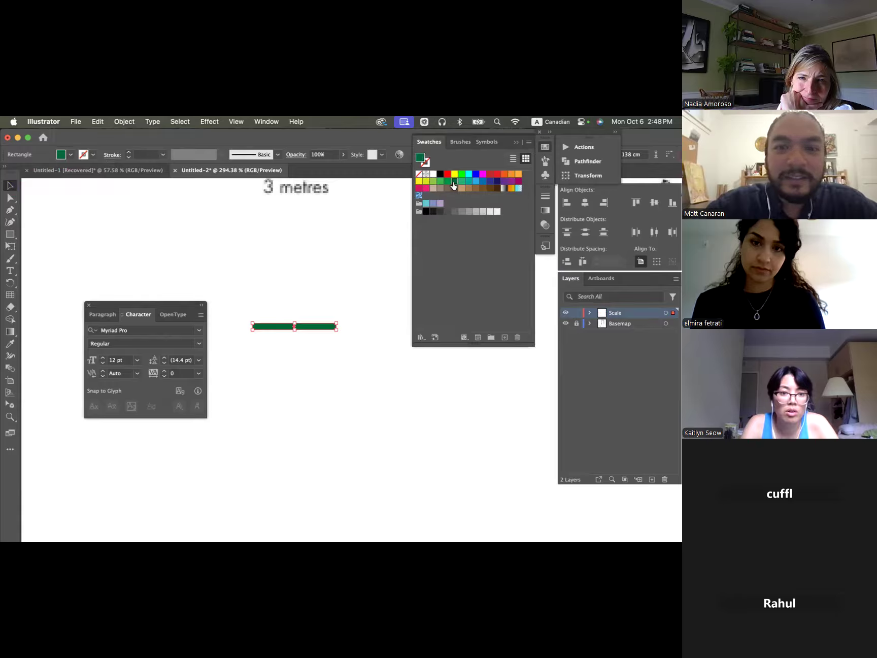
{"action": "left_click", "coordinate": [426, 211]}
{"action": "left_click", "coordinate": [347, 319]}
{"action": "scroll", "coordinate": [347, 320], "scroll_direction": "right", "scroll_amount": 3}
{"action": "scroll", "coordinate": [348, 322], "scroll_direction": "left", "scroll_amount": 2}
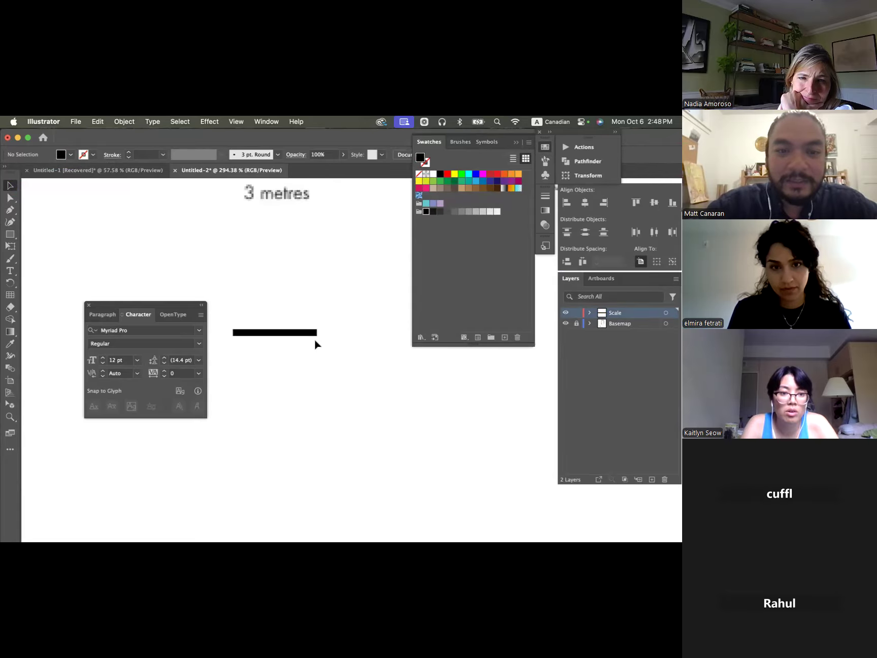
- Duplicate the black rectangle so the copy sits end to end with the original's right edge
{"action": "scroll", "coordinate": [314, 337], "scroll_direction": "down", "scroll_amount": 2}
{"action": "left_click", "coordinate": [288, 334]}
{"action": "left_click_drag", "start_coordinate": [287, 330], "coordinate": [325, 333]}
{"action": "left_click", "coordinate": [311, 370]}
{"action": "left_click", "coordinate": [269, 333]}
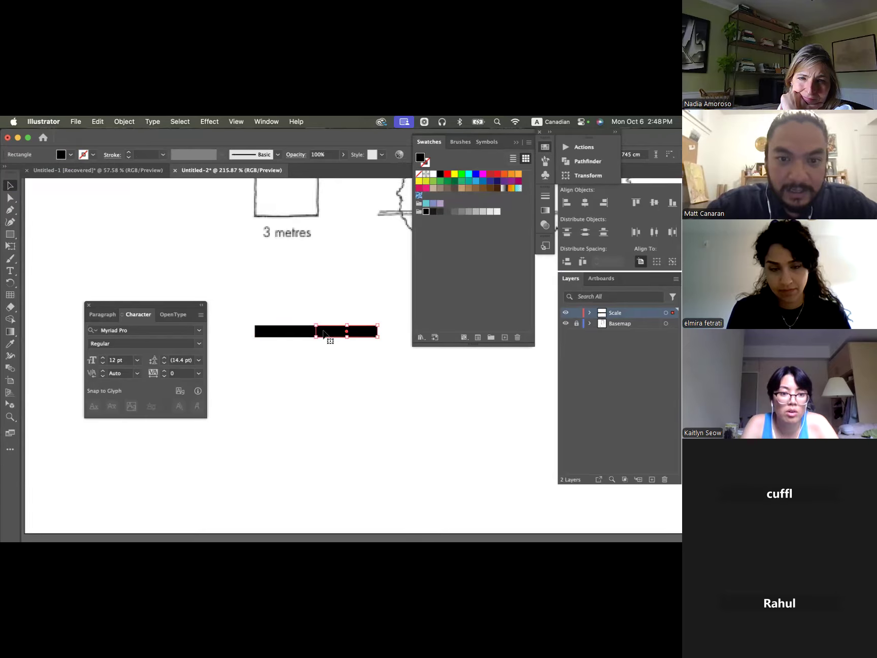
- Pull the duplicated rectangle away from the original and delete it
{"action": "left_click", "coordinate": [312, 348]}
{"action": "left_click", "coordinate": [355, 332]}
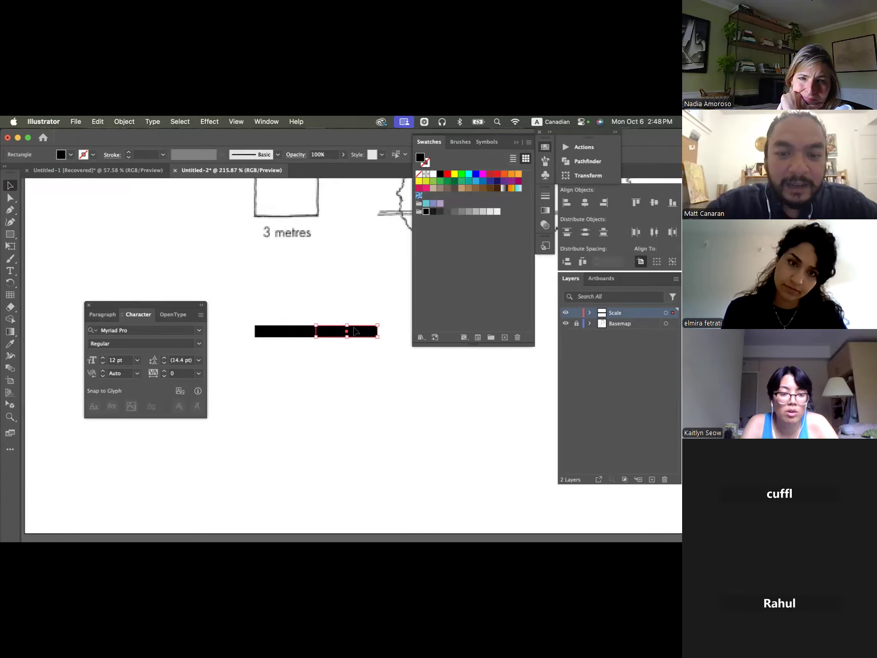
{"action": "left_click_drag", "start_coordinate": [354, 333], "coordinate": [323, 307]}
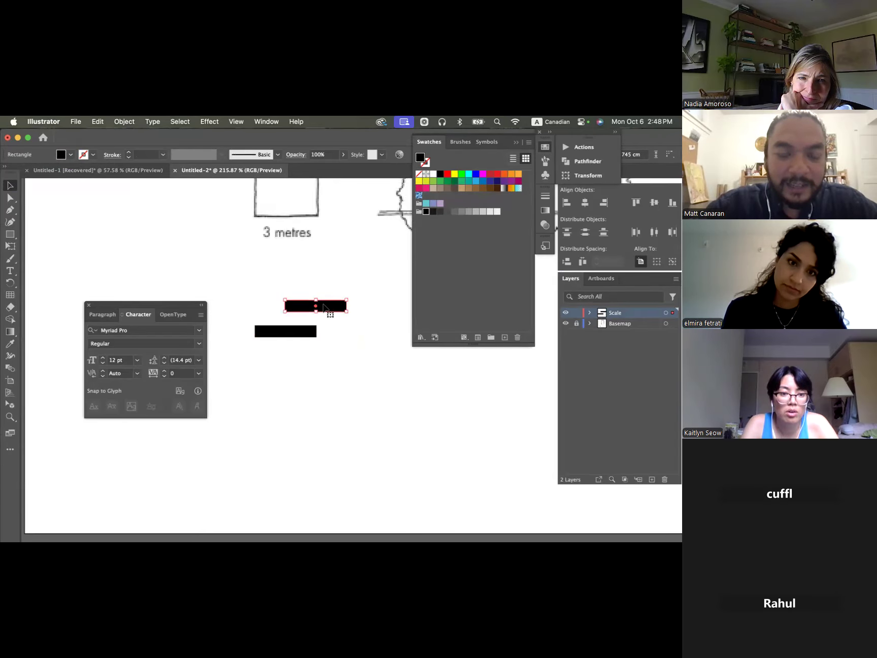
{"action": "key", "text": "Delete"}
- Duplicate the remaining black rectangle horizontally, snapping the copy to its right end as a second scale segment
{"action": "left_click", "coordinate": [295, 334]}
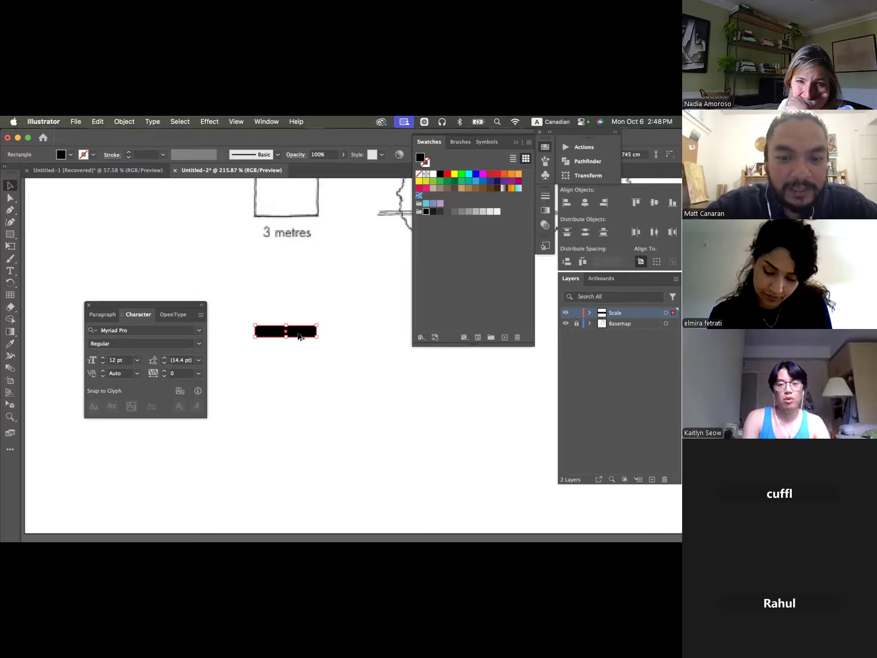
{"action": "left_click_drag", "start_coordinate": [299, 336], "coordinate": [359, 336]}
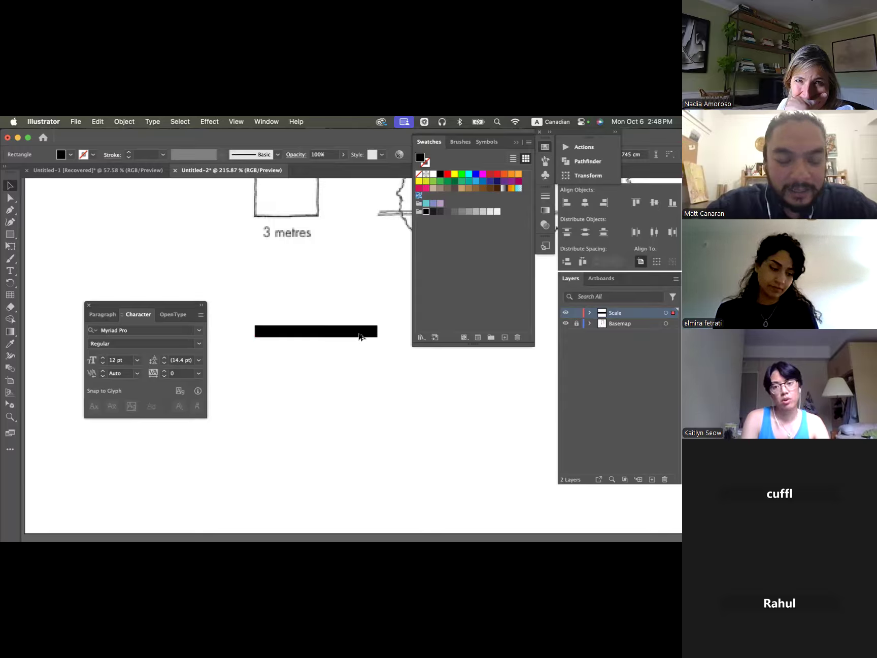
{"action": "mouse_move", "coordinate": [359, 336]}
{"action": "left_mouse_down"}
{"action": "mouse_move", "coordinate": [358, 302]}
{"action": "mouse_move", "coordinate": [347, 340]}
{"action": "mouse_move", "coordinate": [264, 343]}
{"action": "mouse_move", "coordinate": [376, 338]}
{"action": "mouse_move", "coordinate": [347, 341]}
{"action": "mouse_move", "coordinate": [362, 341]}
{"action": "left_mouse_up"}
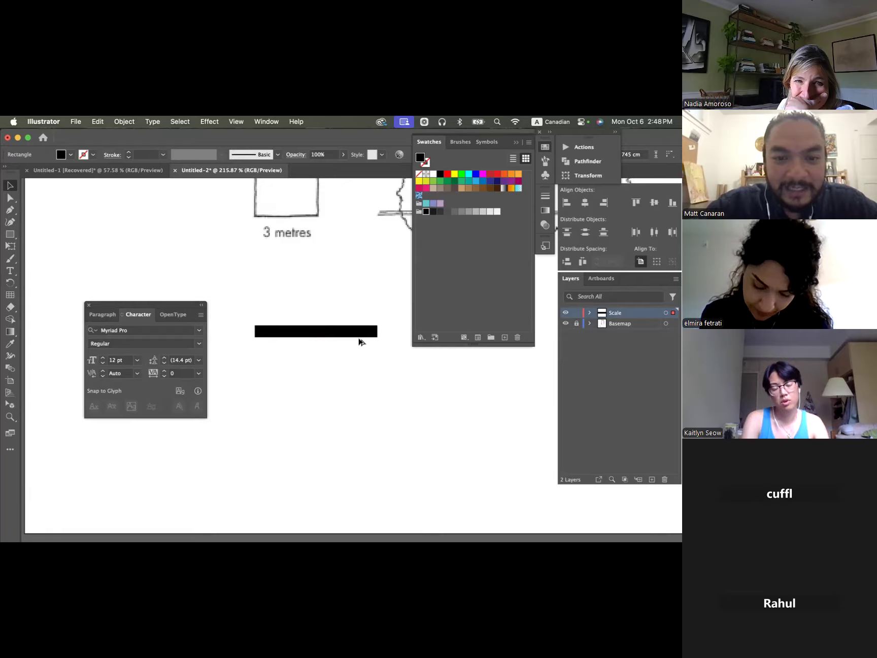
{"action": "left_click_drag", "start_coordinate": [360, 342], "coordinate": [358, 344]}
{"action": "left_click", "coordinate": [357, 361]}
- Give both scale bar rectangles a black stroke
{"action": "left_click", "coordinate": [358, 331]}
{"action": "left_click", "coordinate": [282, 331], "text": "shift"}
{"action": "left_click", "coordinate": [94, 153]}
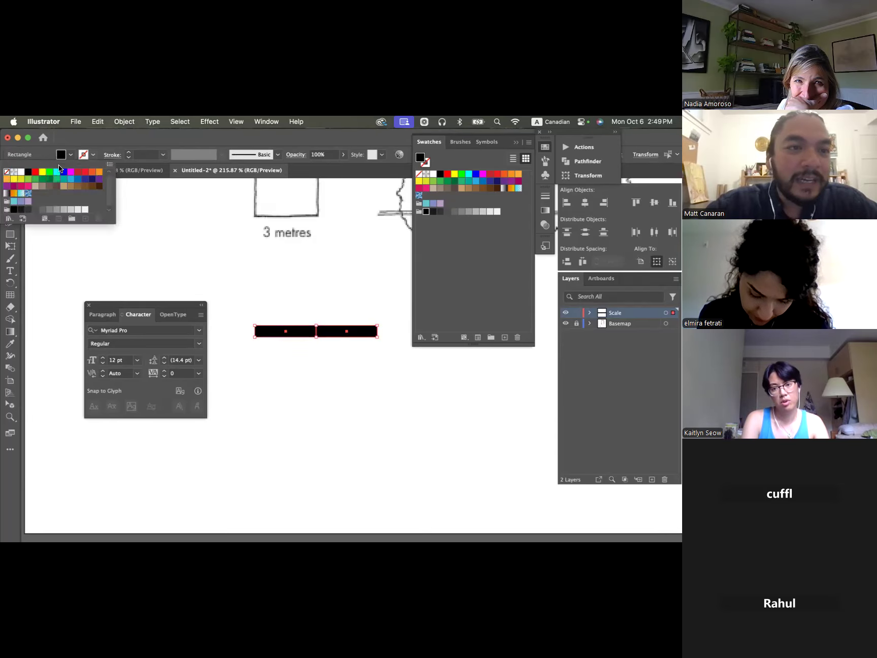
{"action": "left_click", "coordinate": [30, 172]}
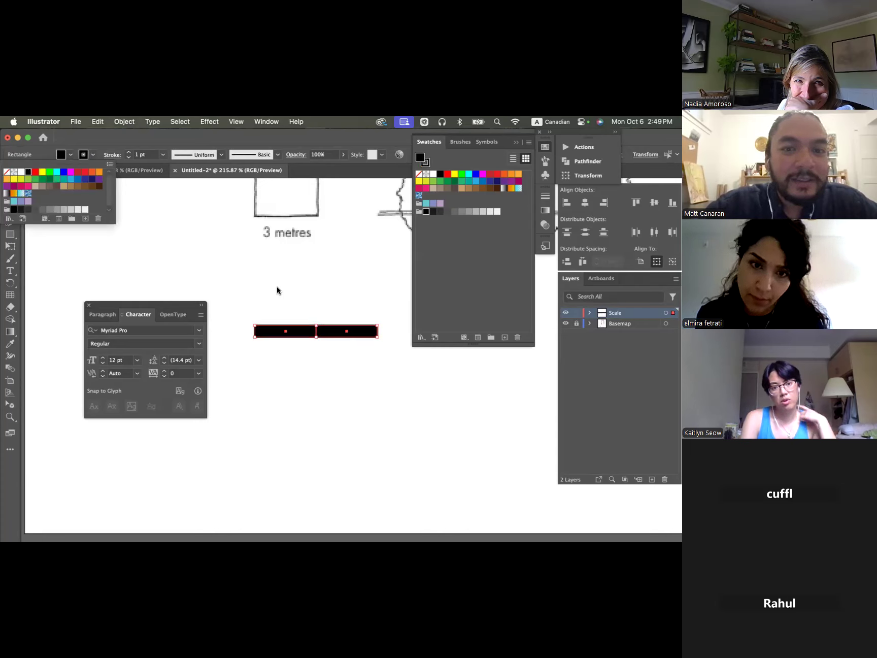
{"action": "left_click", "coordinate": [277, 287]}
{"action": "left_click", "coordinate": [379, 348]}
- Fill the right rectangle of the scale bar with white, keeping its black outline
{"action": "left_click", "coordinate": [361, 333]}
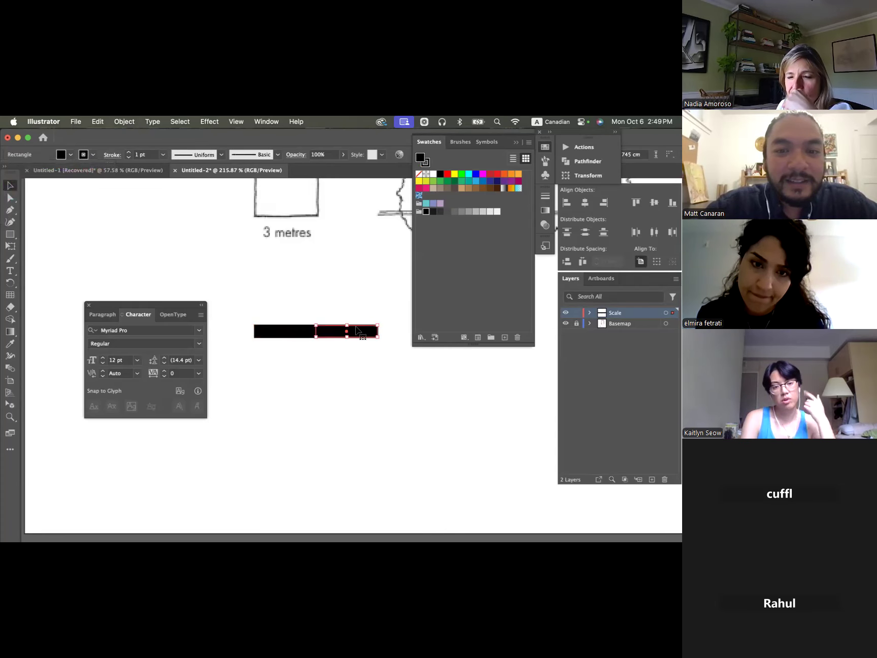
{"action": "left_click", "coordinate": [67, 157]}
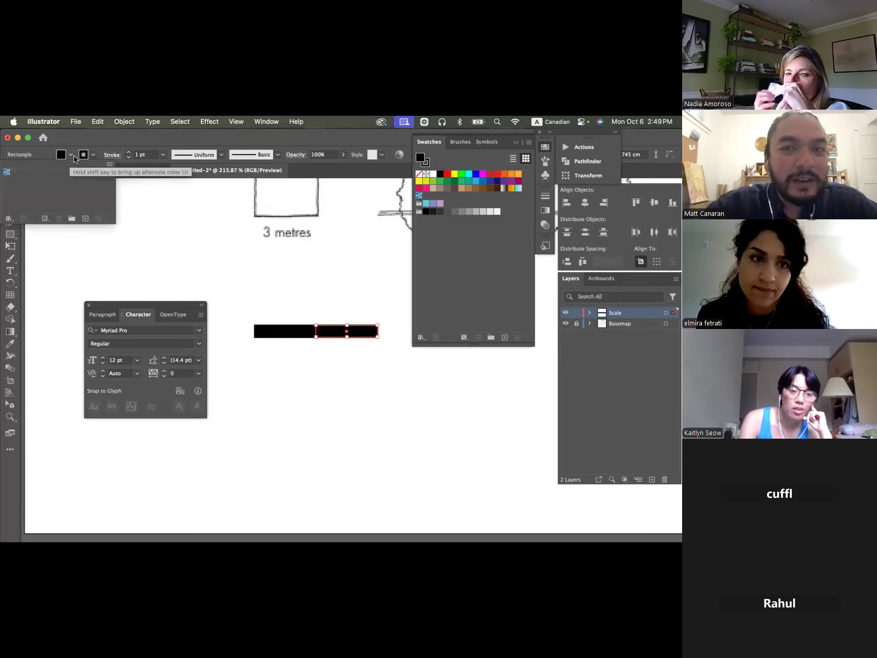
{"action": "left_click", "coordinate": [435, 175]}
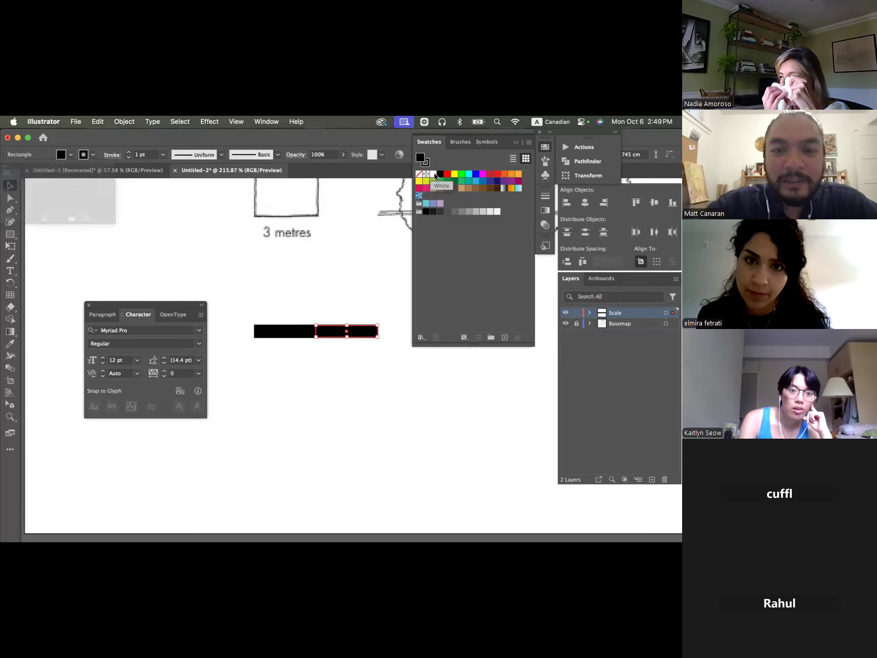
{"action": "left_click", "coordinate": [432, 176]}
{"action": "left_click", "coordinate": [376, 287]}
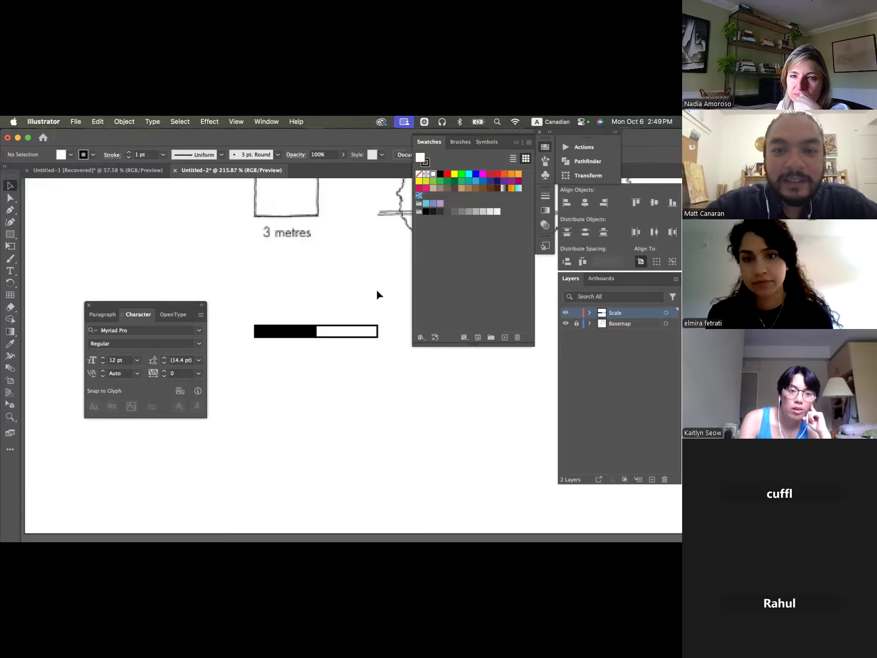
- Duplicate the black and white pair against its right end to make a four-segment alternating scale bar
{"action": "scroll", "coordinate": [376, 288], "scroll_direction": "right", "scroll_amount": 3}
{"action": "scroll", "coordinate": [375, 287], "scroll_direction": "down", "scroll_amount": 3}
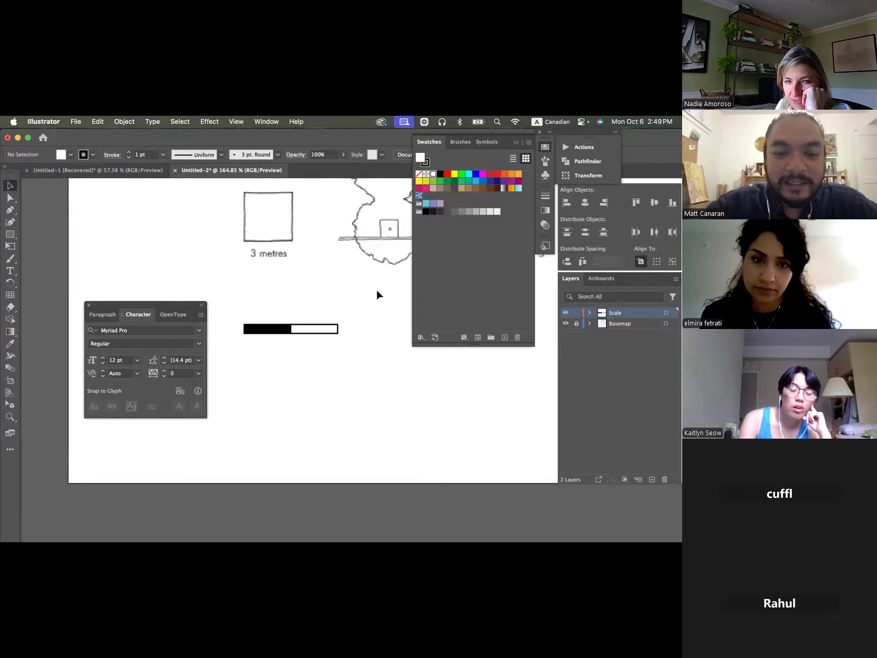
{"action": "scroll", "coordinate": [325, 293], "scroll_direction": "down", "scroll_amount": 1}
{"action": "left_click_drag", "start_coordinate": [234, 283], "coordinate": [358, 353]}
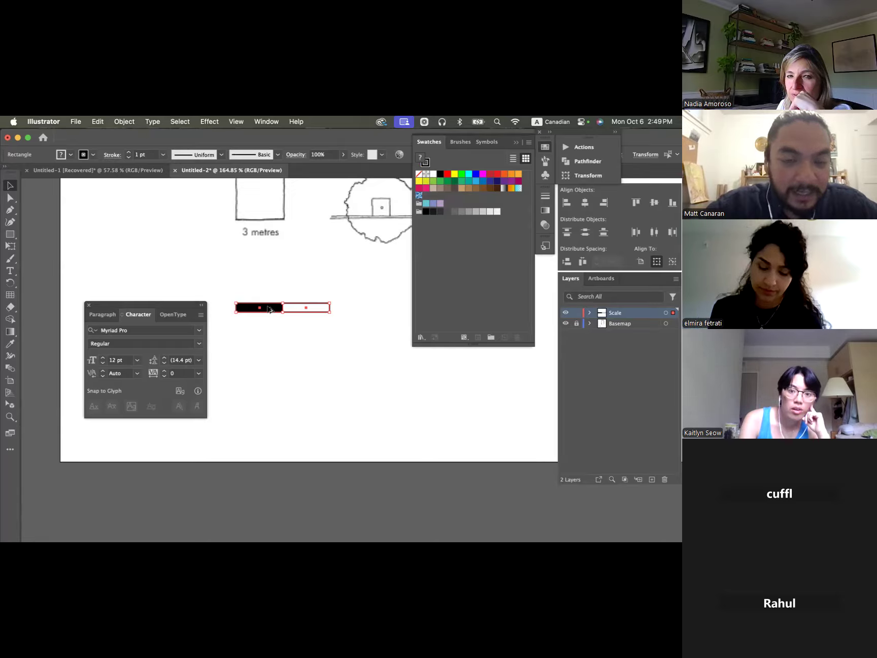
{"action": "left_click", "coordinate": [329, 308]}
{"action": "left_click_drag", "start_coordinate": [227, 280], "coordinate": [363, 315]}
{"action": "left_click", "coordinate": [363, 333]}
{"action": "scroll", "coordinate": [362, 333], "scroll_direction": "right", "scroll_amount": 2}
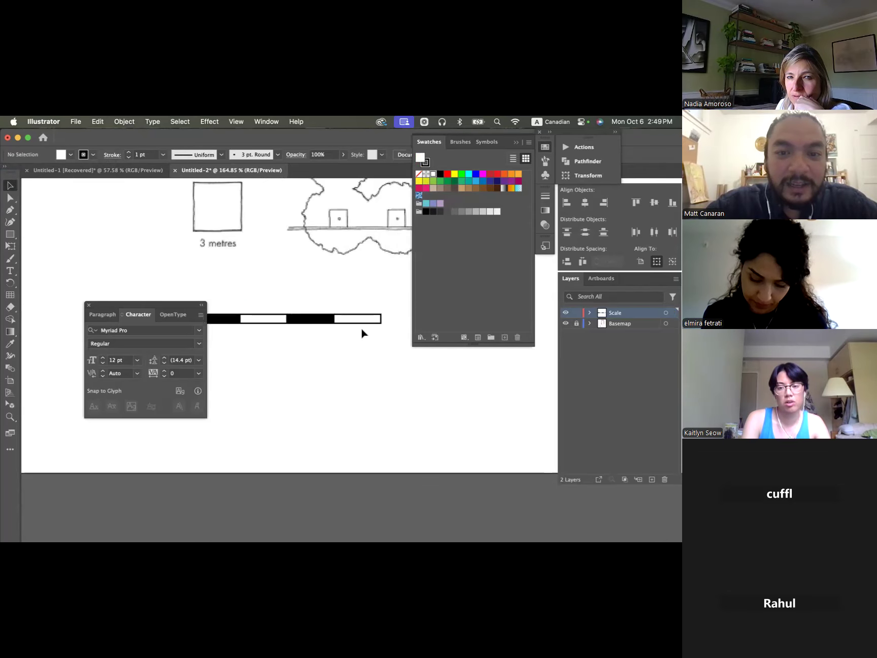
- Add the text label "0" beneath the left end of the scale bar
{"action": "scroll", "coordinate": [366, 355], "scroll_direction": "left", "scroll_amount": 2}
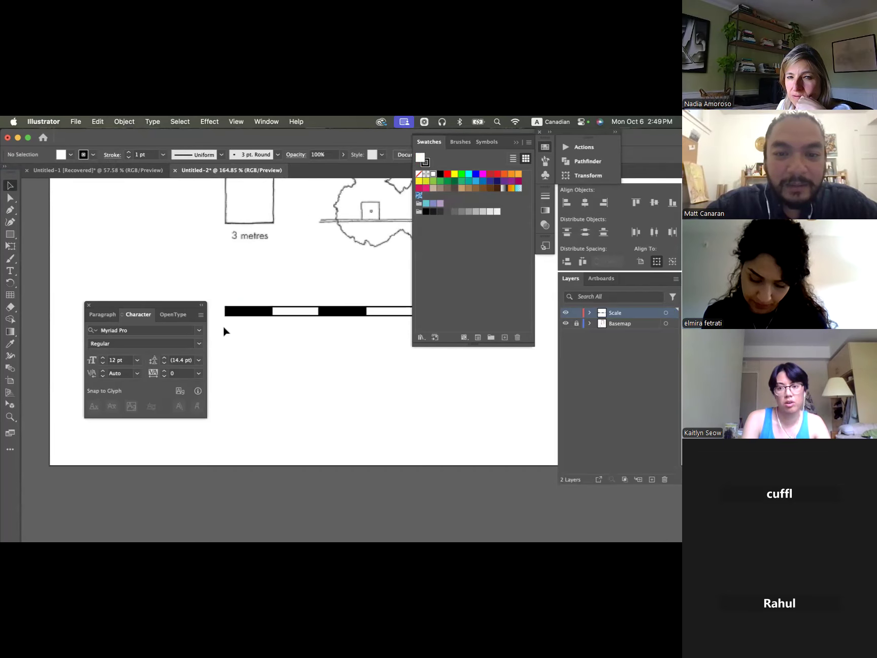
{"action": "left_click", "coordinate": [10, 272]}
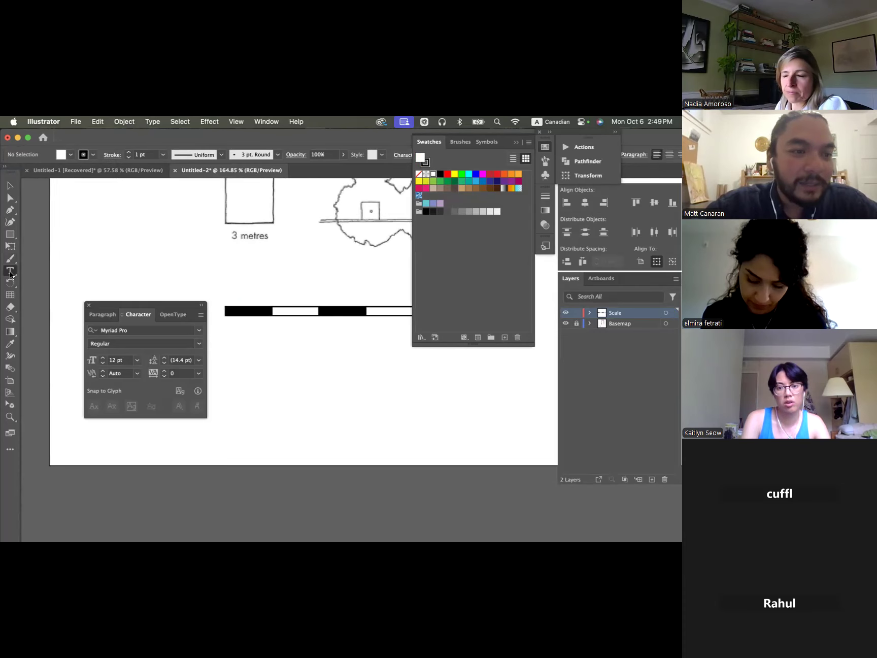
{"action": "left_click", "coordinate": [227, 323]}
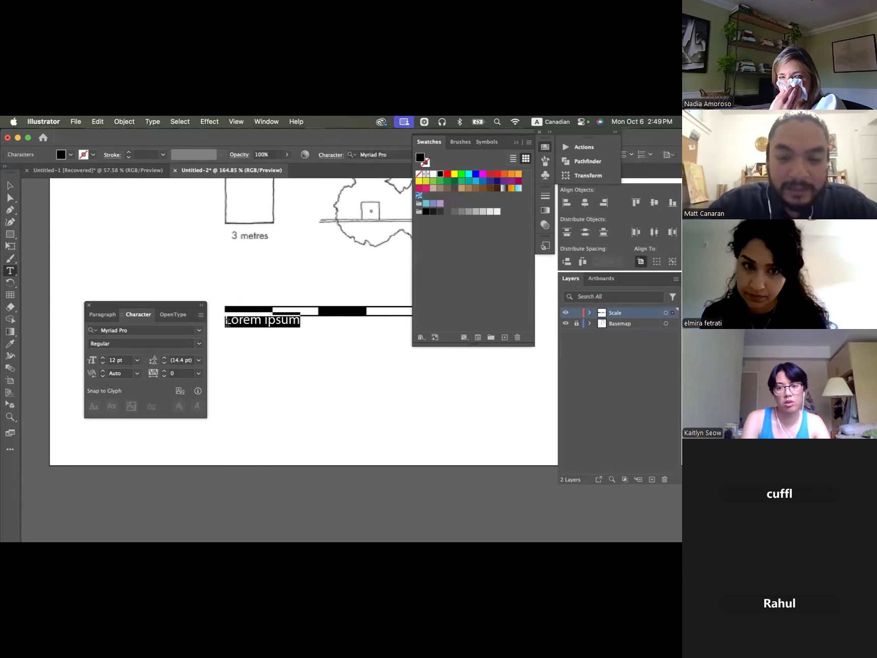
{"action": "type", "text": "0"}
{"action": "key", "text": "Escape"}
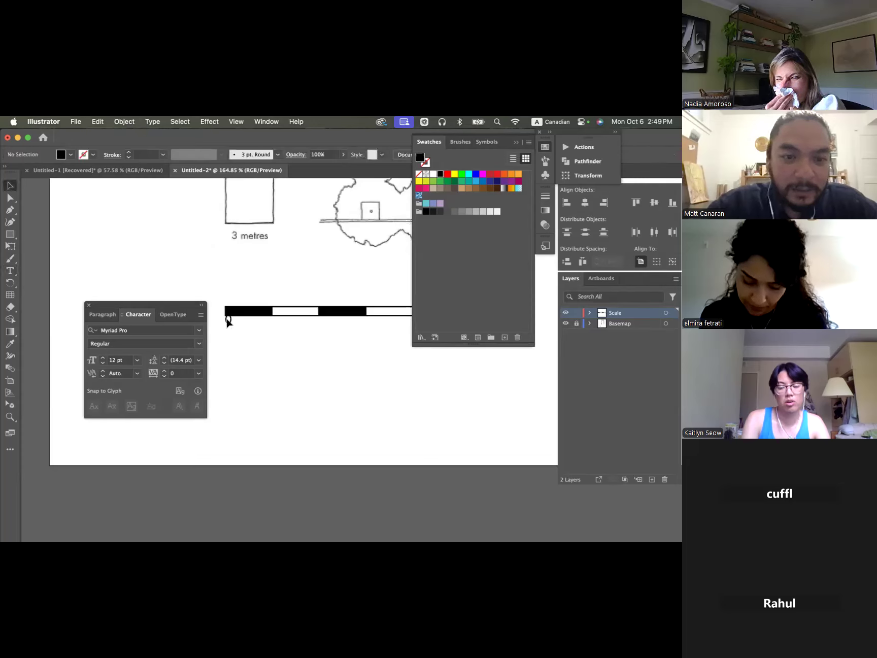
- Copy the "0" label to beneath the boundary between the first and second scale bar segments
{"action": "left_click", "coordinate": [227, 325]}
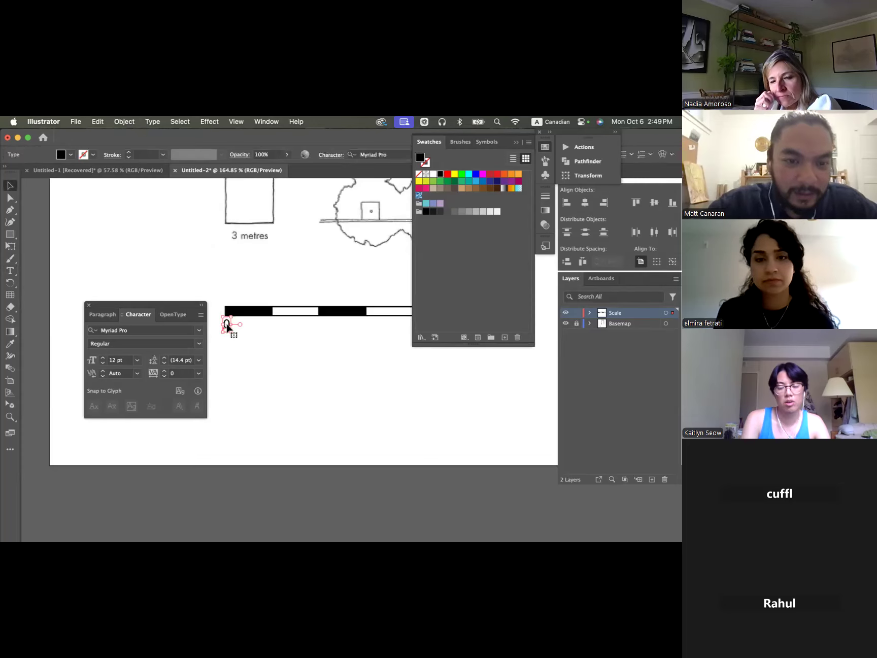
{"action": "left_click_drag", "start_coordinate": [227, 327], "coordinate": [274, 325]}
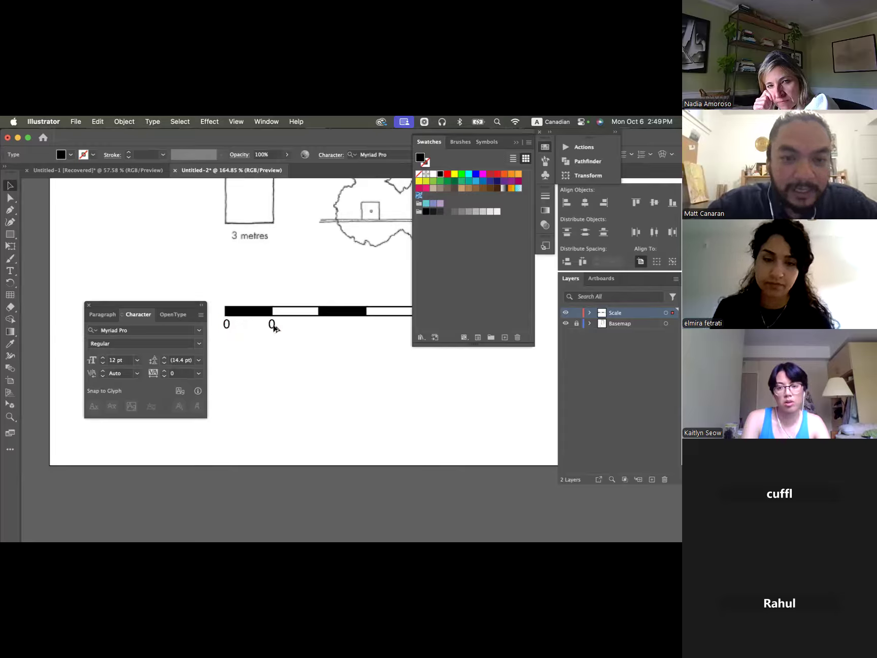
{"action": "left_click", "coordinate": [274, 327]}
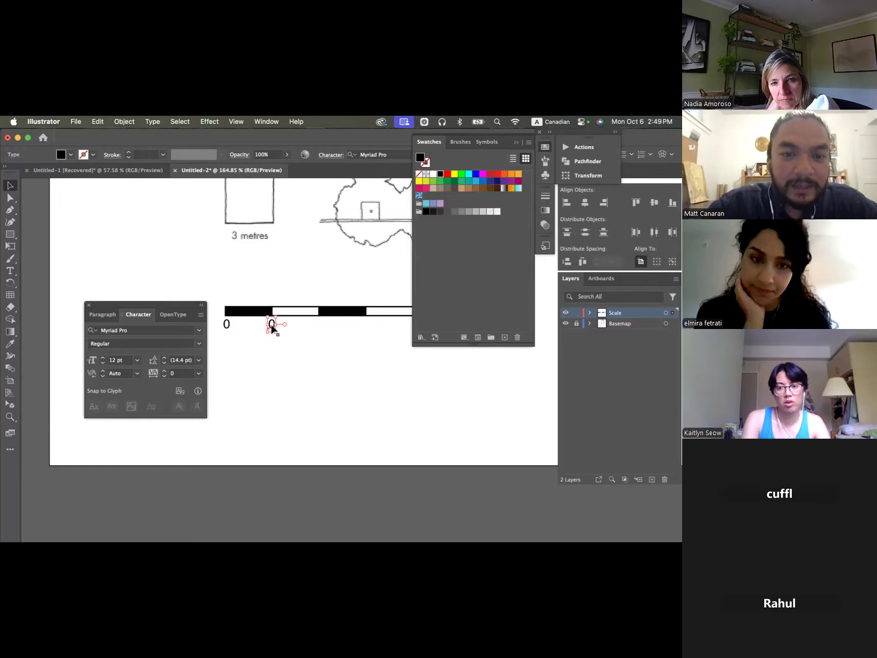
- Change the copied label beneath the boundary between the first and second scale bar segments to "3"
{"action": "double_click", "coordinate": [274, 327]}
{"action": "type", "text": "3"}
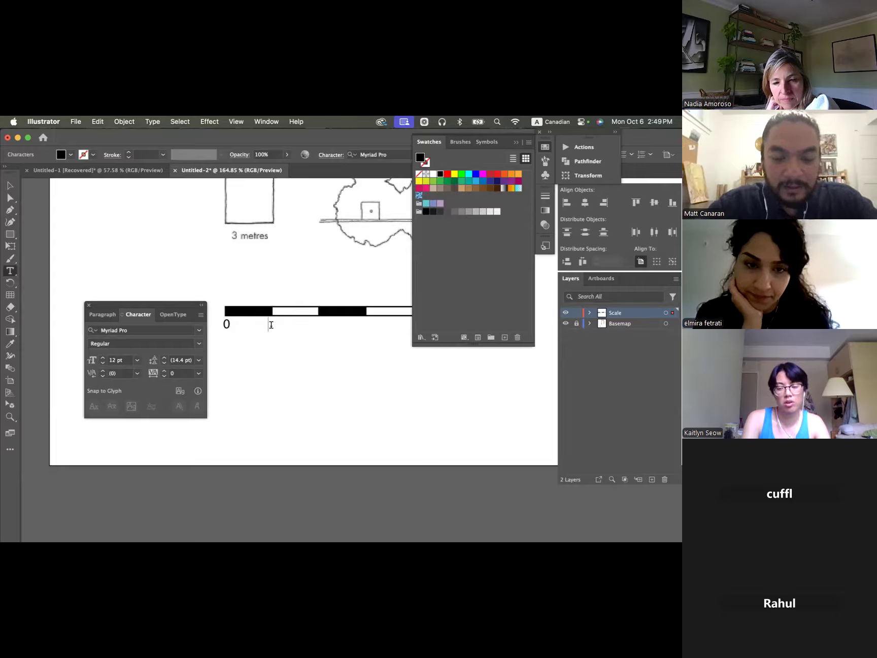
{"action": "left_click", "coordinate": [293, 366], "text": "super"}
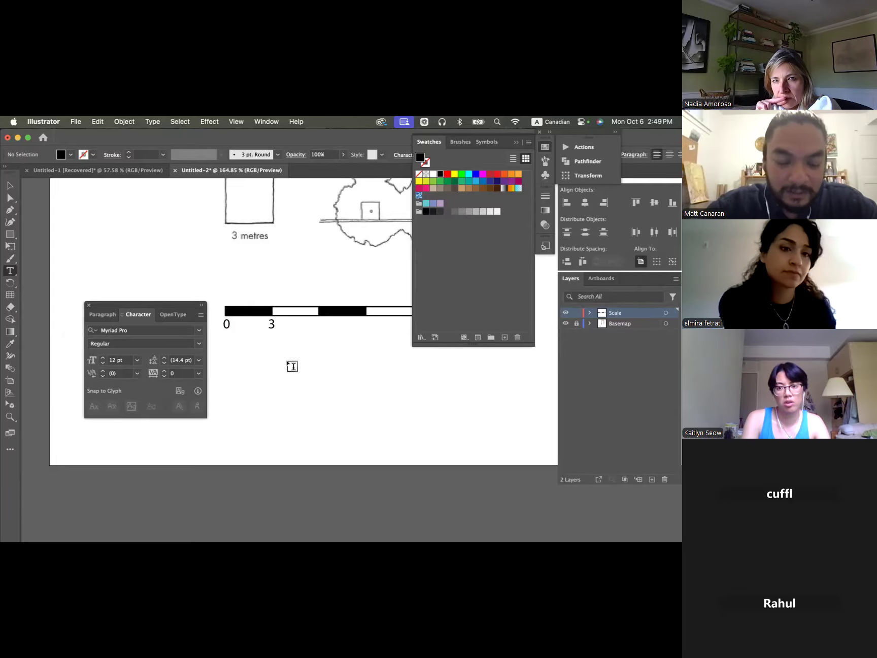
- Copy the "3" label to beneath the boundary between the second and third segments and change it to "6"
{"action": "key", "text": "v"}
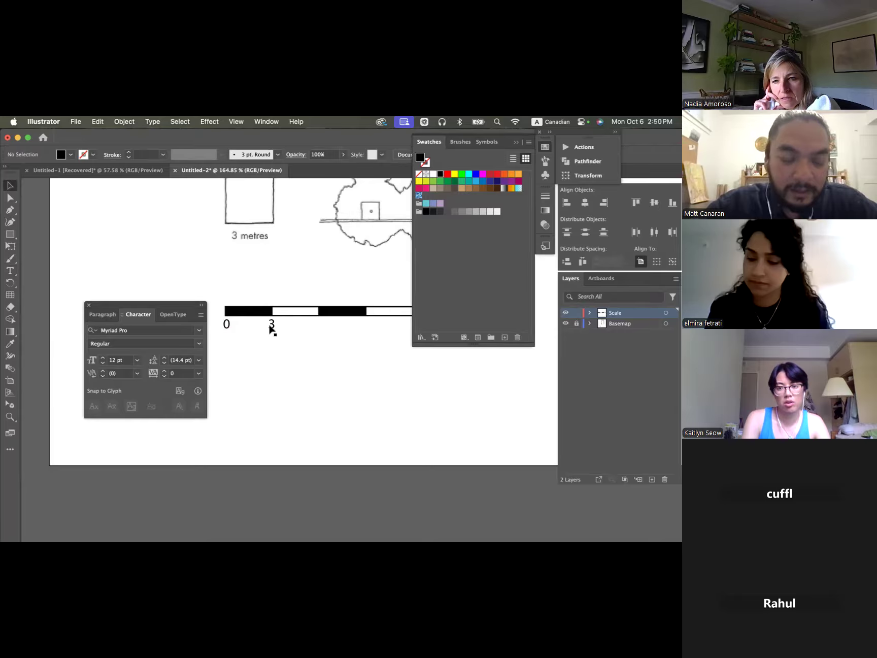
{"action": "left_click_drag", "start_coordinate": [271, 329], "coordinate": [316, 331]}
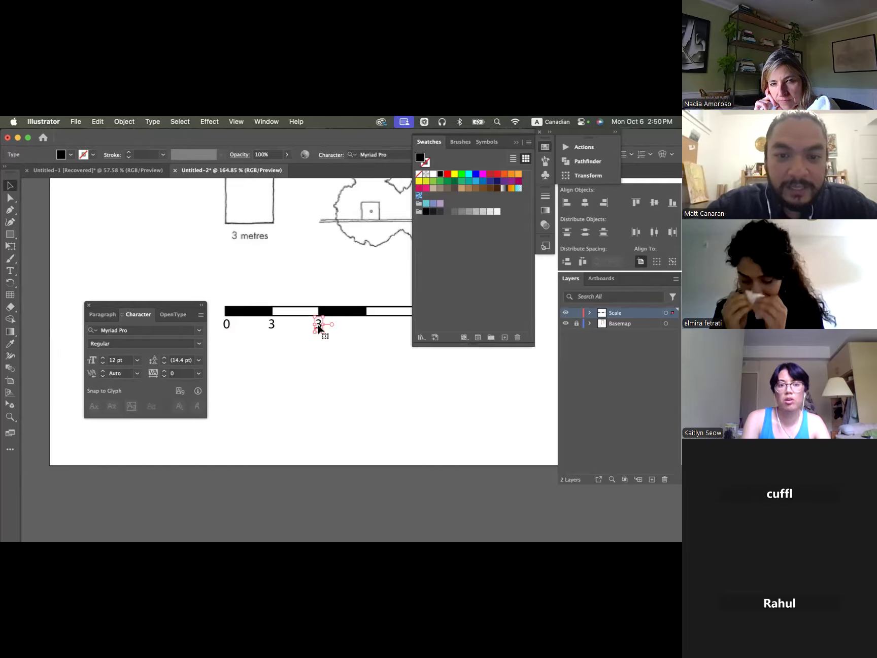
{"action": "double_click", "coordinate": [318, 328]}
{"action": "double_click", "coordinate": [319, 325]}
{"action": "type", "text": "6"}
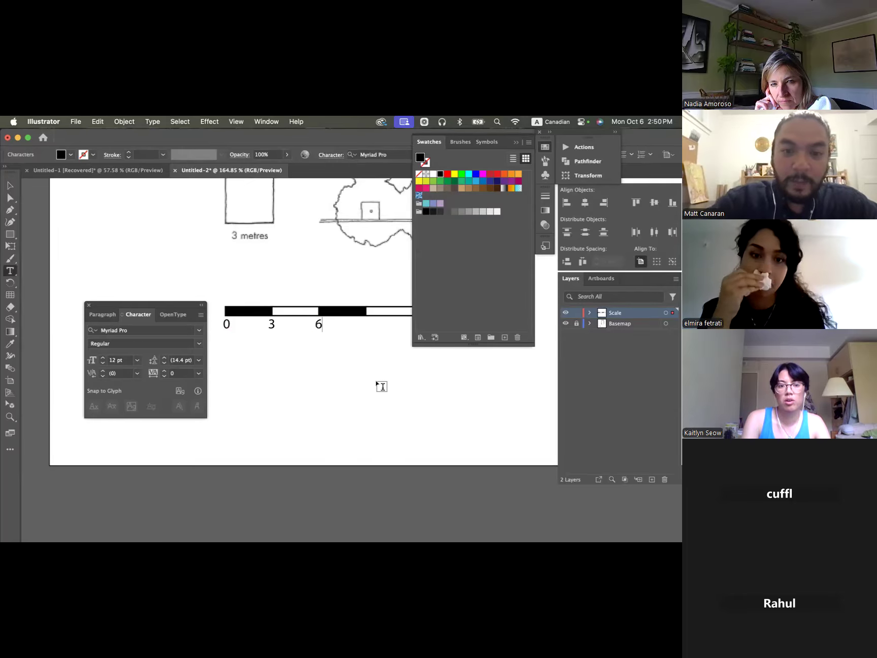
{"action": "key", "text": "Escape"}
- Copy the "6" label to beneath the boundary between the third and fourth segments and change it to "9"
{"action": "scroll", "coordinate": [393, 404], "scroll_direction": "up", "scroll_amount": 3}
{"action": "scroll", "coordinate": [393, 404], "scroll_direction": "right", "scroll_amount": 3}
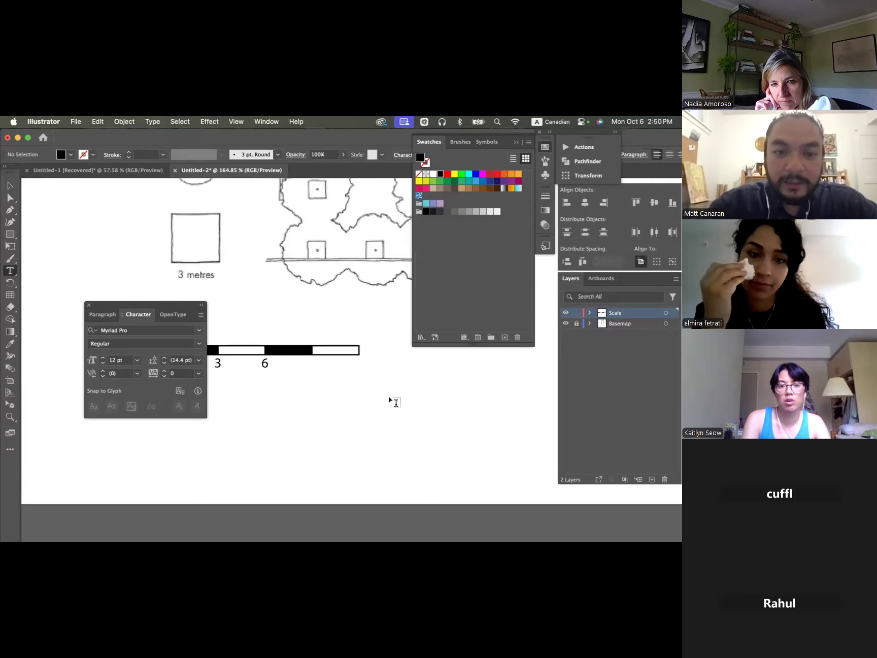
{"action": "key", "text": "v"}
{"action": "left_click", "coordinate": [268, 361]}
{"action": "left_click_drag", "start_coordinate": [270, 363], "coordinate": [315, 363]}
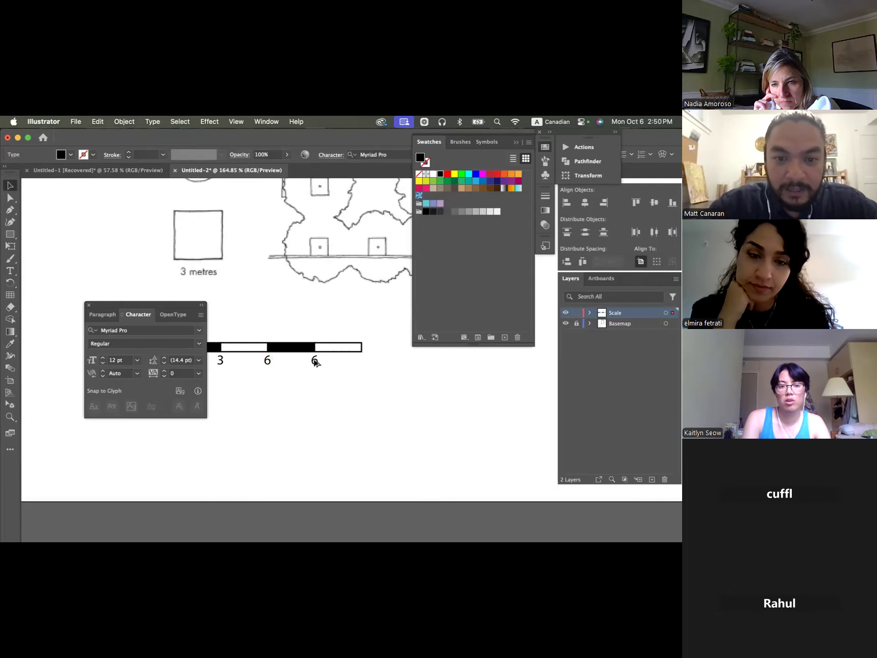
{"action": "key", "text": "t"}
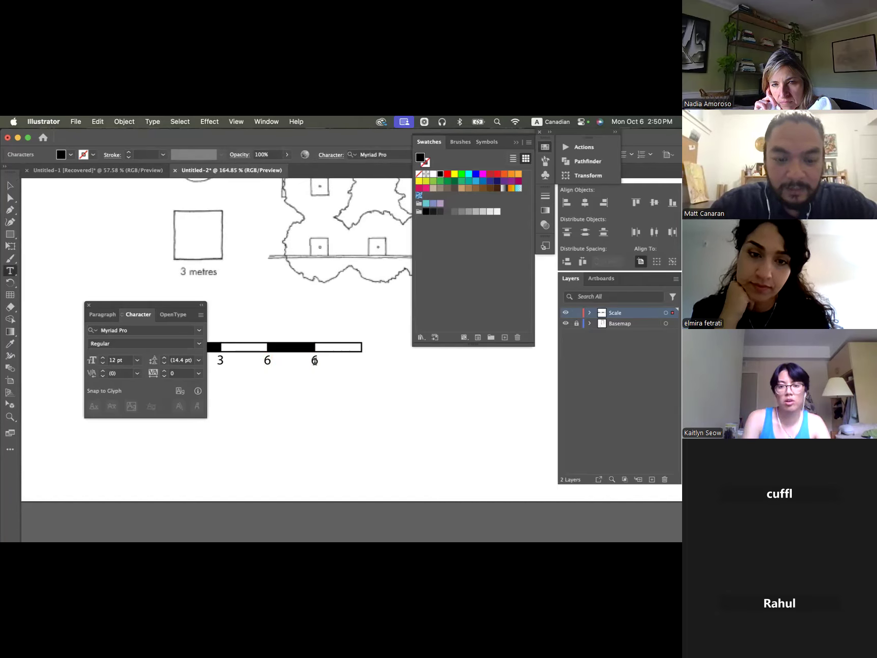
{"action": "double_click", "coordinate": [315, 360]}
{"action": "type", "text": "9"}
{"action": "key", "text": "Escape"}
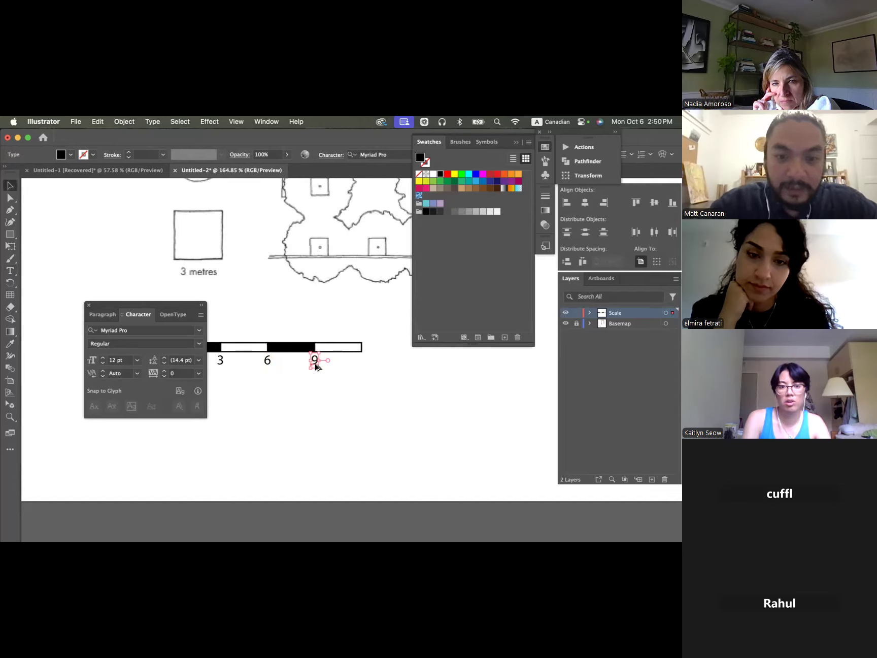
- Copy the "9" label to beneath the right end of the scale bar and change it to "12m"
{"action": "left_click_drag", "start_coordinate": [316, 365], "coordinate": [362, 366]}
{"action": "key", "text": "t"}
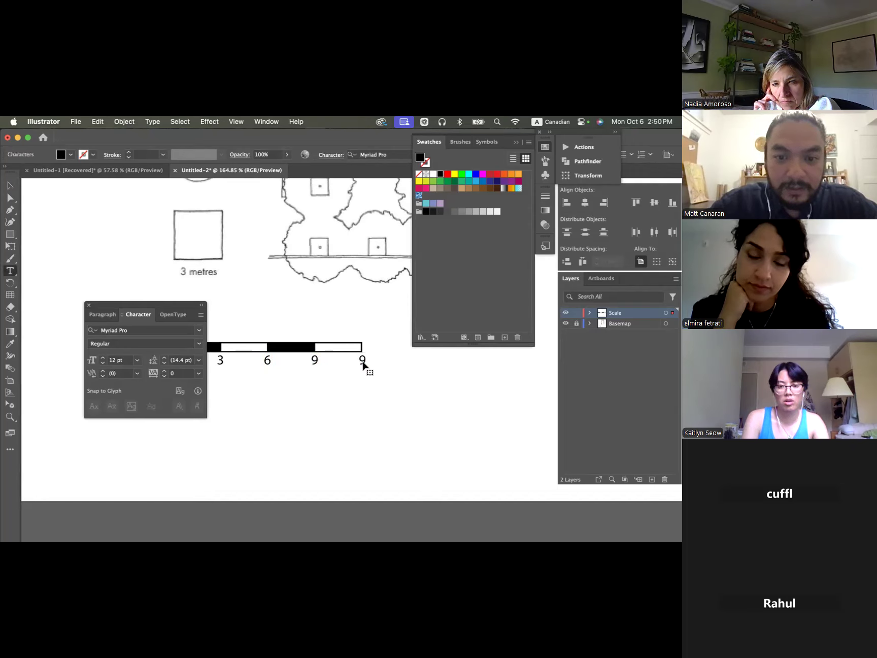
{"action": "type", "text": "12m"}
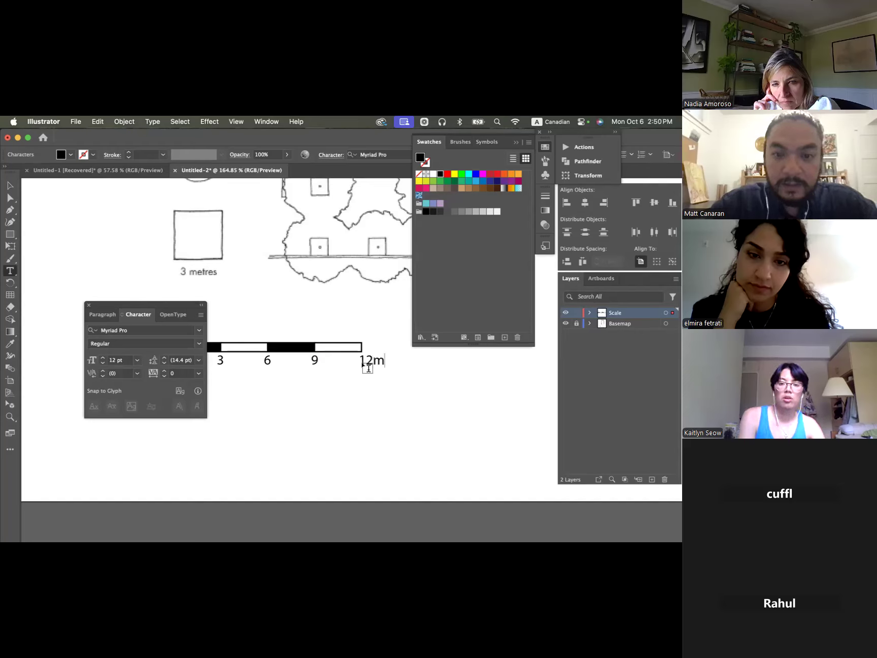
{"action": "key", "text": "Escape"}
{"action": "key", "text": "super+0"}
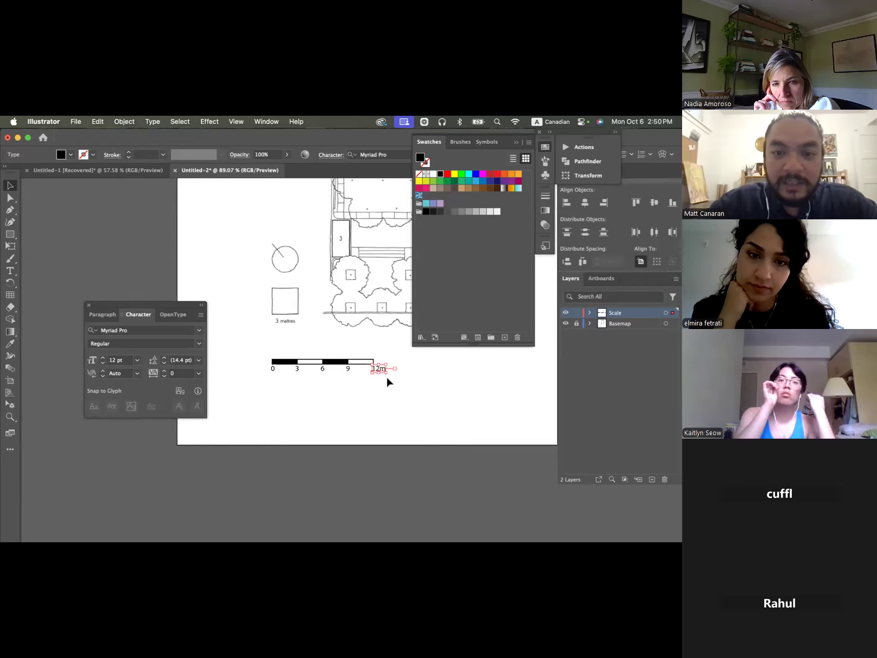
{"action": "left_click", "coordinate": [387, 398]}
- Toggle the Scale layer's visibility off and back on to check the scale bar against the base plan
{"action": "scroll", "coordinate": [387, 398], "scroll_direction": "up", "scroll_amount": 5}
{"action": "scroll", "coordinate": [387, 398], "scroll_direction": "right", "scroll_amount": 2}
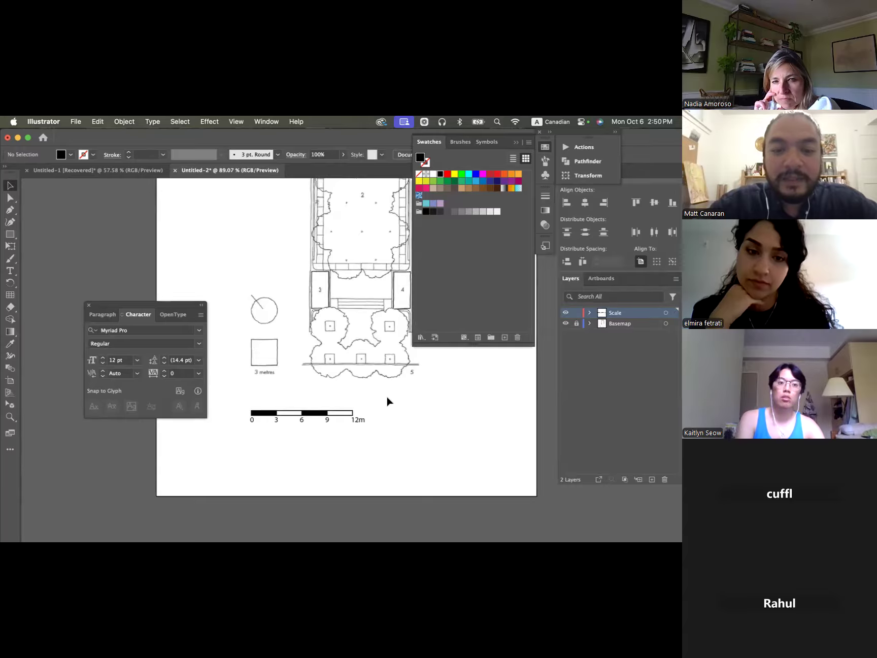
{"action": "scroll", "coordinate": [386, 397], "scroll_direction": "right", "scroll_amount": 2}
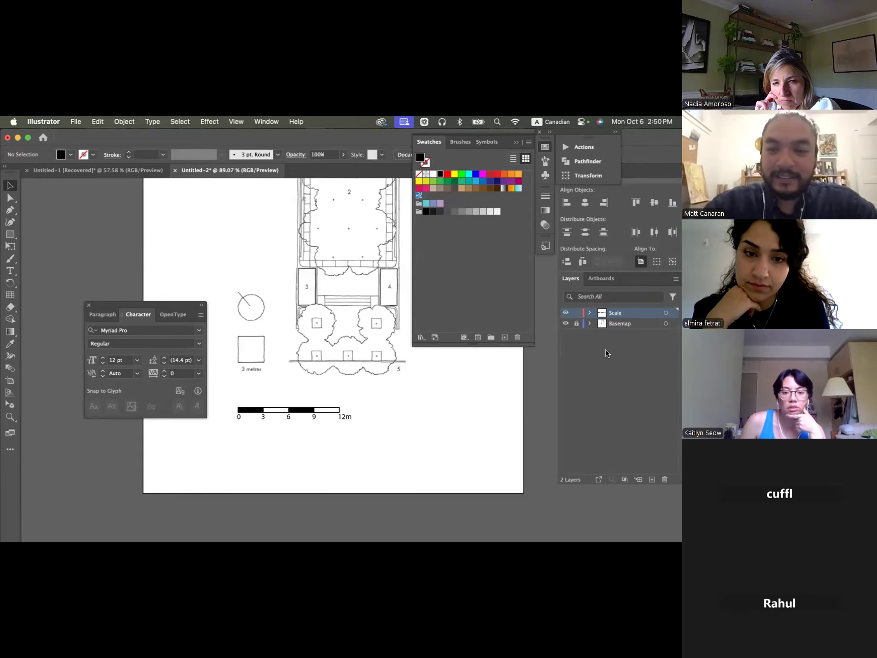
{"action": "left_click", "coordinate": [566, 313]}
{"action": "left_click", "coordinate": [567, 313]}
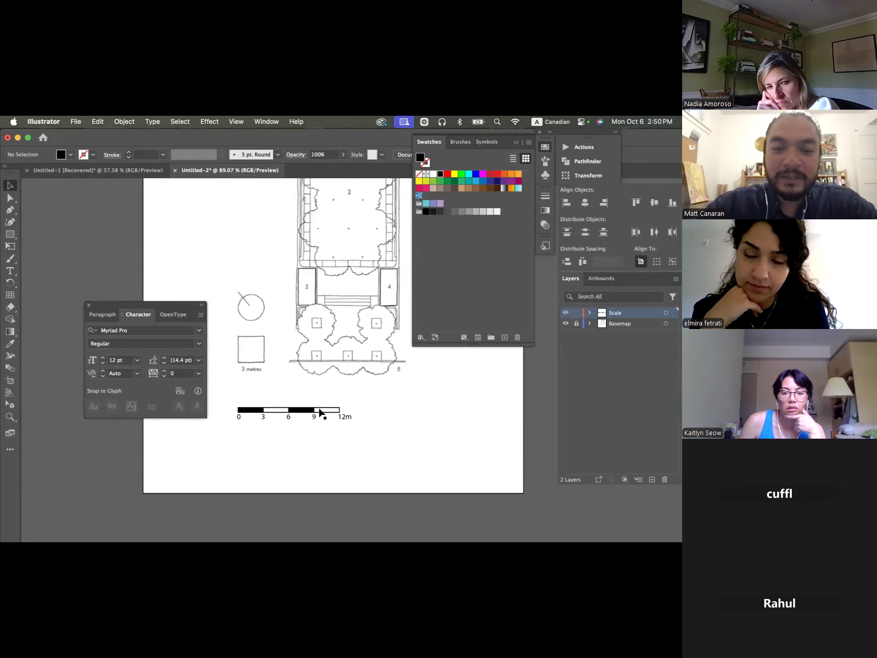
- Group all the scale bar segments together with their number labels
{"action": "left_click_drag", "start_coordinate": [381, 439], "coordinate": [222, 404]}
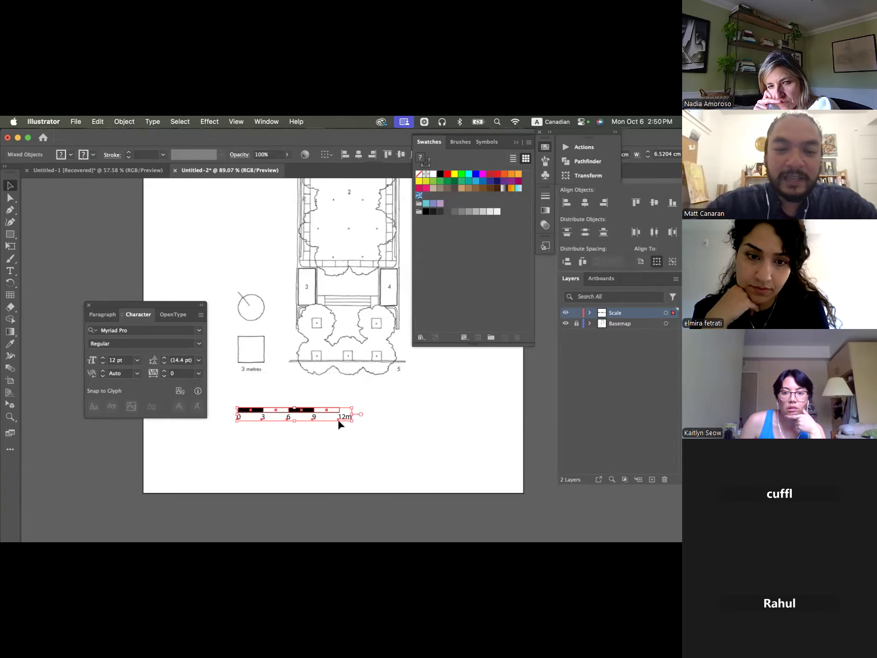
{"action": "right_click", "coordinate": [260, 411]}
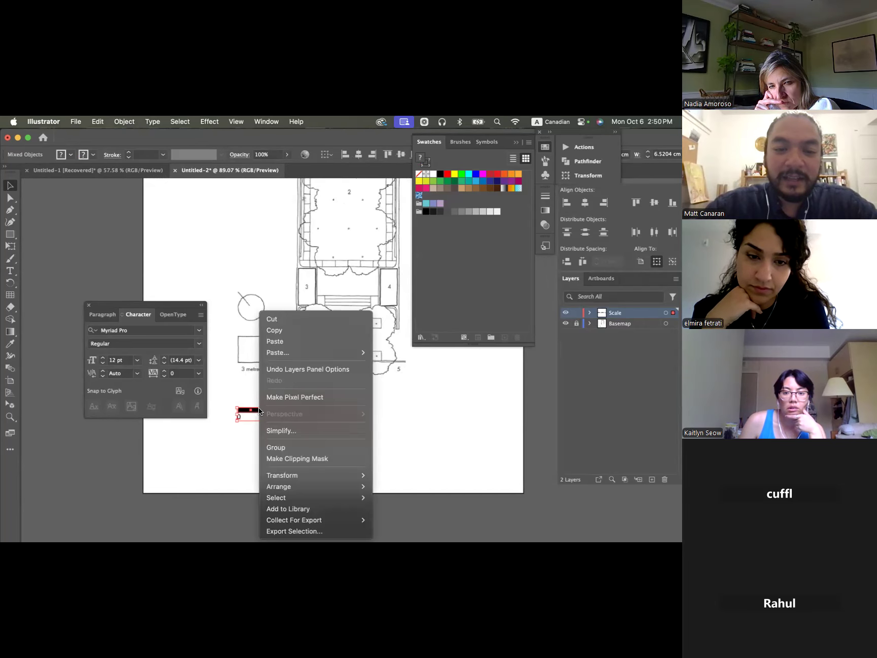
{"action": "left_click", "coordinate": [277, 448]}
{"action": "left_click", "coordinate": [356, 429]}
- Move the grouped scale bar to the lower-left corner of the artboard
{"action": "mouse_move", "coordinate": [310, 418]}
{"action": "left_mouse_down"}
{"action": "mouse_move", "coordinate": [362, 401]}
{"action": "mouse_move", "coordinate": [349, 452]}
{"action": "mouse_move", "coordinate": [341, 363]}
{"action": "mouse_move", "coordinate": [336, 460]}
{"action": "mouse_move", "coordinate": [323, 416]}
{"action": "mouse_move", "coordinate": [327, 422]}
{"action": "mouse_move", "coordinate": [300, 417]}
{"action": "left_mouse_up"}
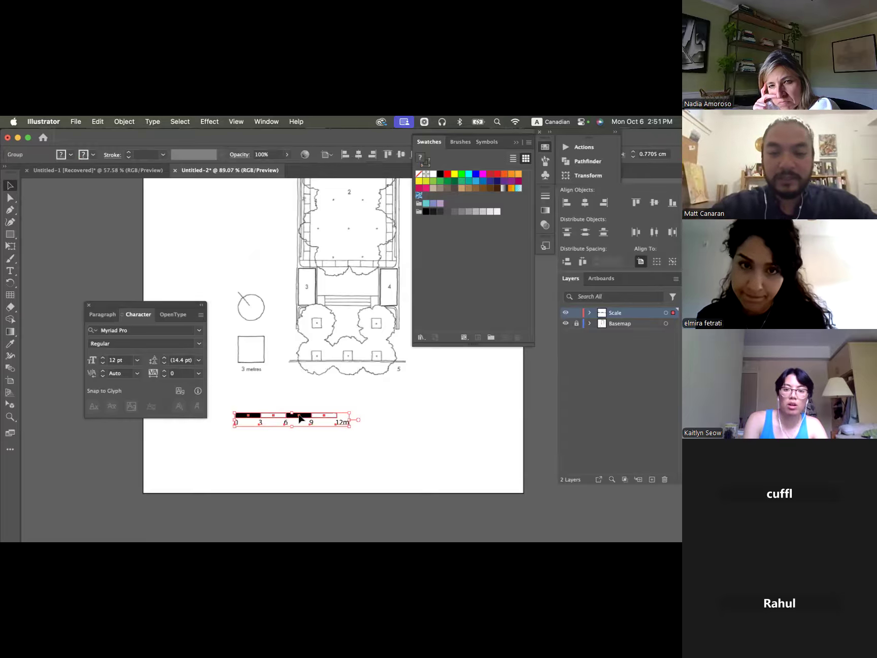
{"action": "left_click", "coordinate": [336, 434]}
{"action": "left_click_drag", "start_coordinate": [290, 417], "coordinate": [215, 448]}
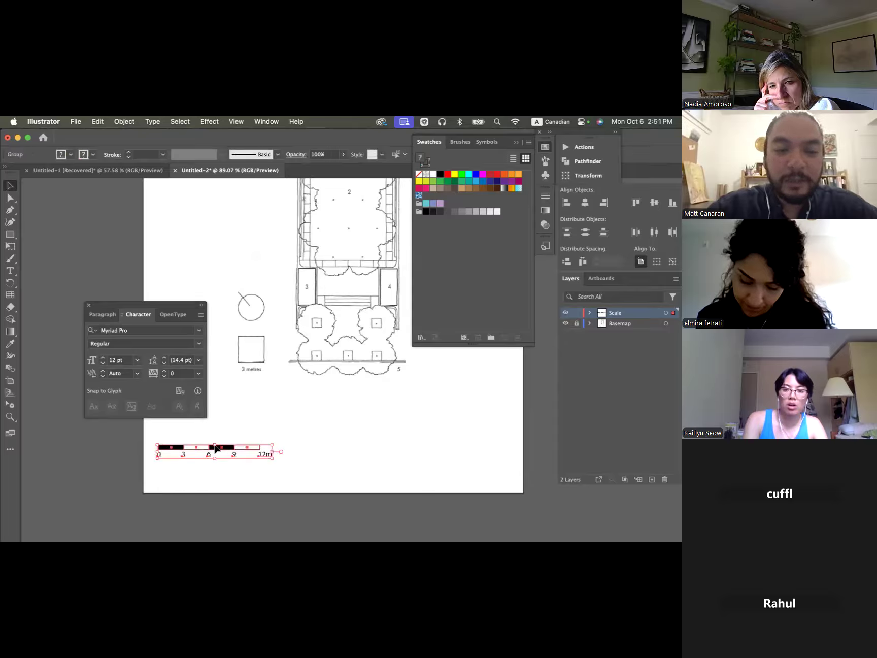
{"action": "left_click", "coordinate": [326, 398]}
- Draw a circle with the Ellipse tool matching the plan's north symbol and place it over the symbol's circle
{"action": "scroll", "coordinate": [254, 309], "scroll_direction": "left", "scroll_amount": 3}
{"action": "scroll", "coordinate": [255, 309], "scroll_direction": "up", "scroll_amount": 2}
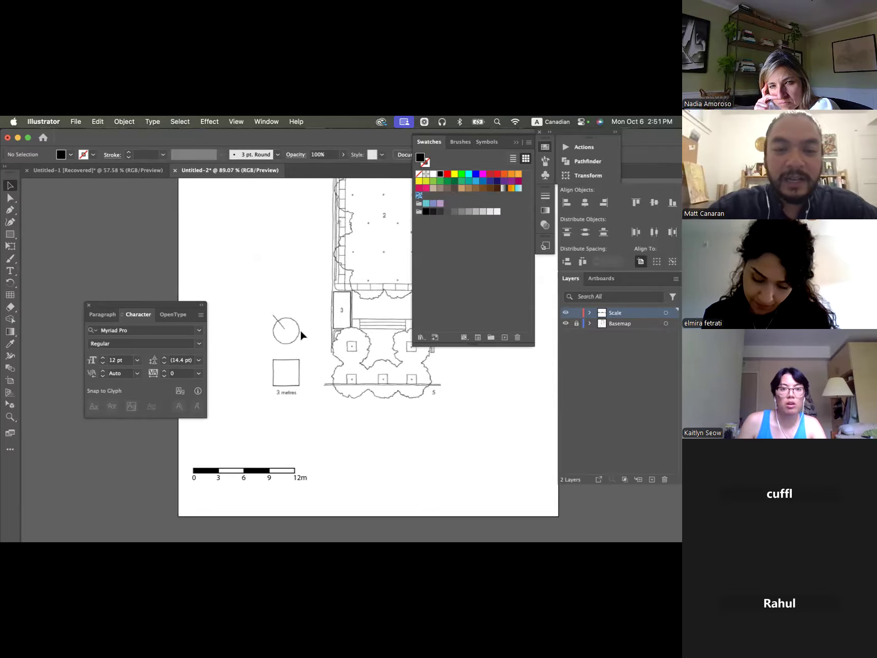
{"action": "scroll", "coordinate": [299, 330], "scroll_direction": "up", "scroll_amount": 5}
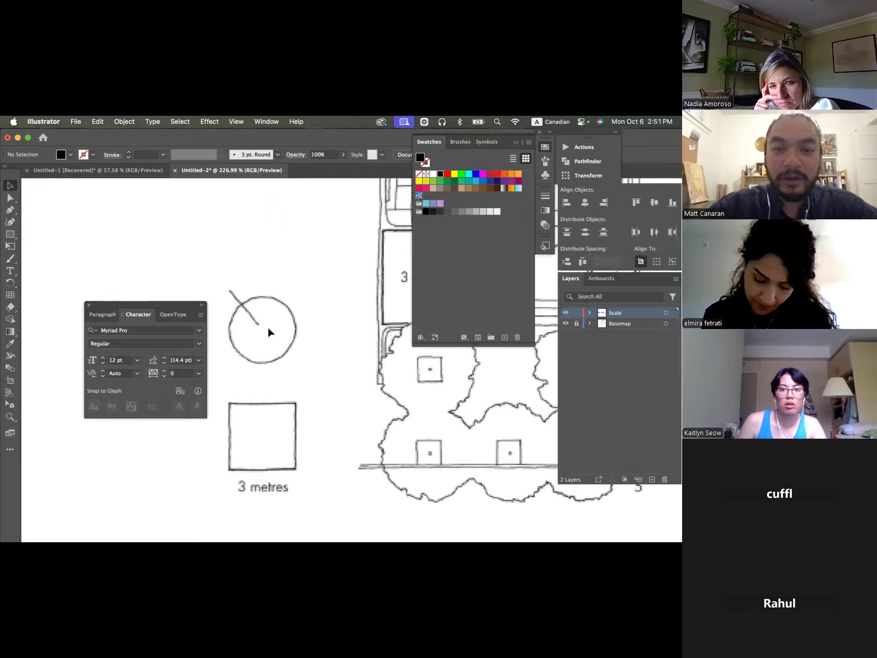
{"action": "scroll", "coordinate": [268, 331], "scroll_direction": "up", "scroll_amount": 3}
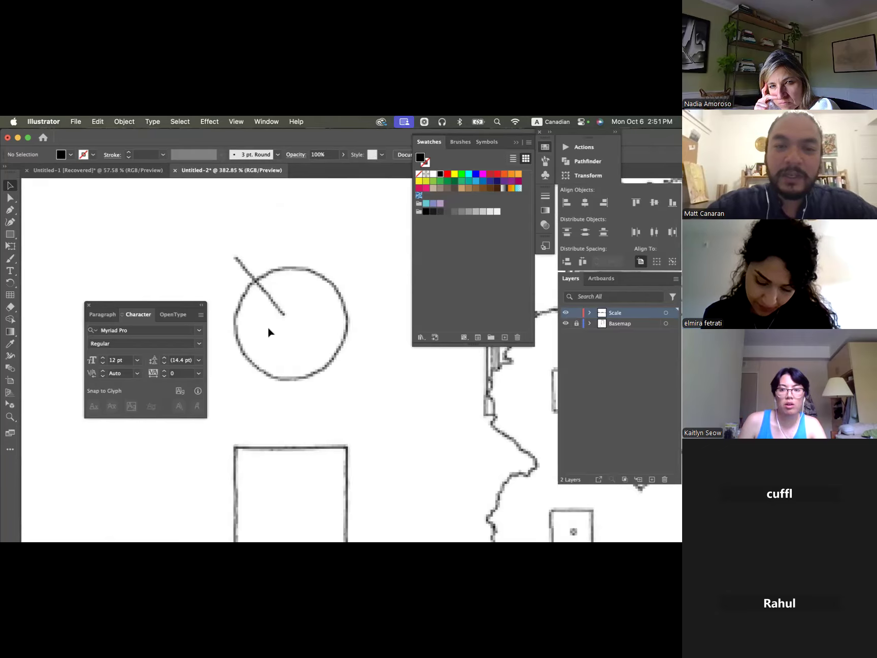
{"action": "left_click", "coordinate": [16, 237]}
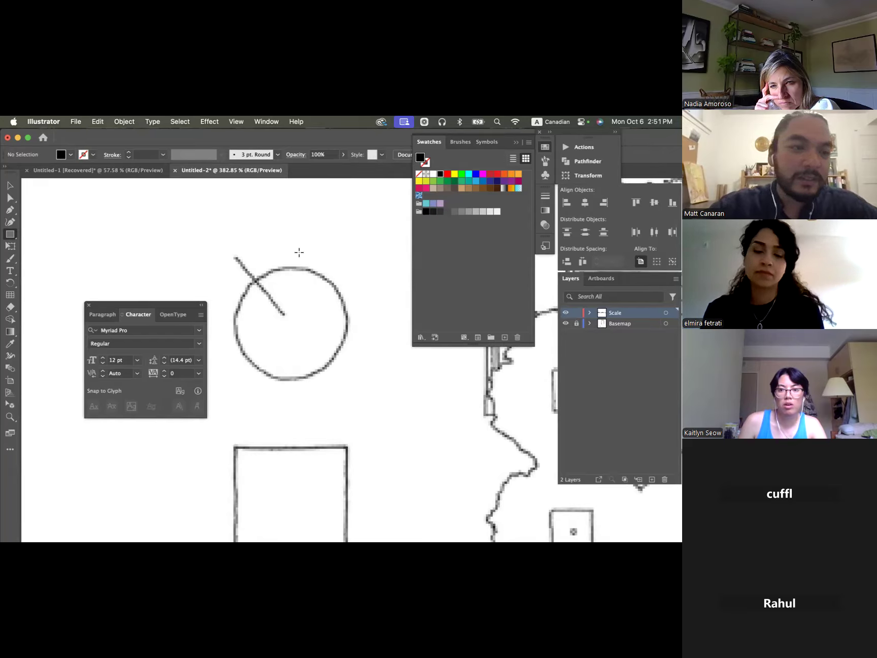
{"action": "left_click", "coordinate": [14, 236]}
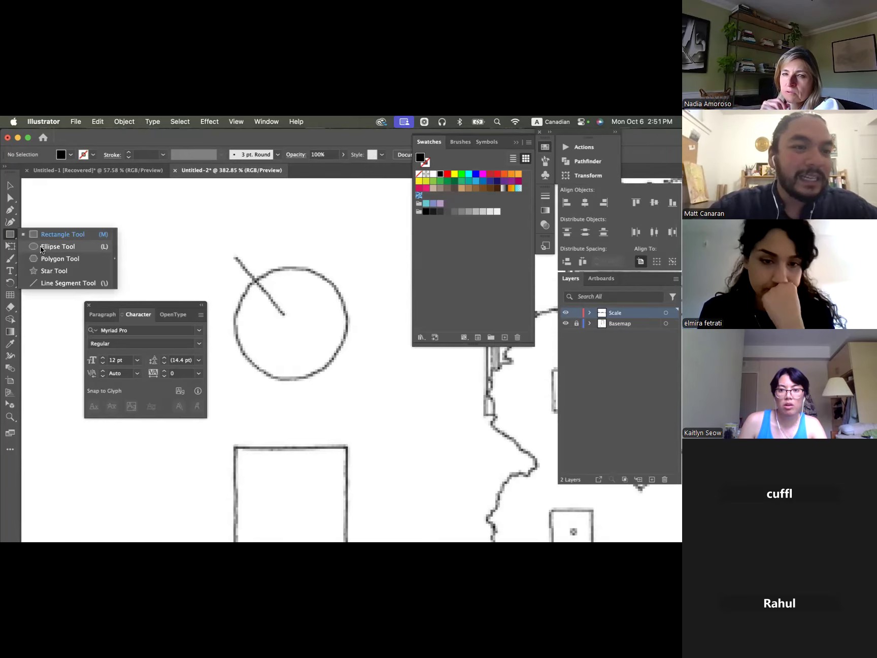
{"action": "left_click", "coordinate": [42, 247]}
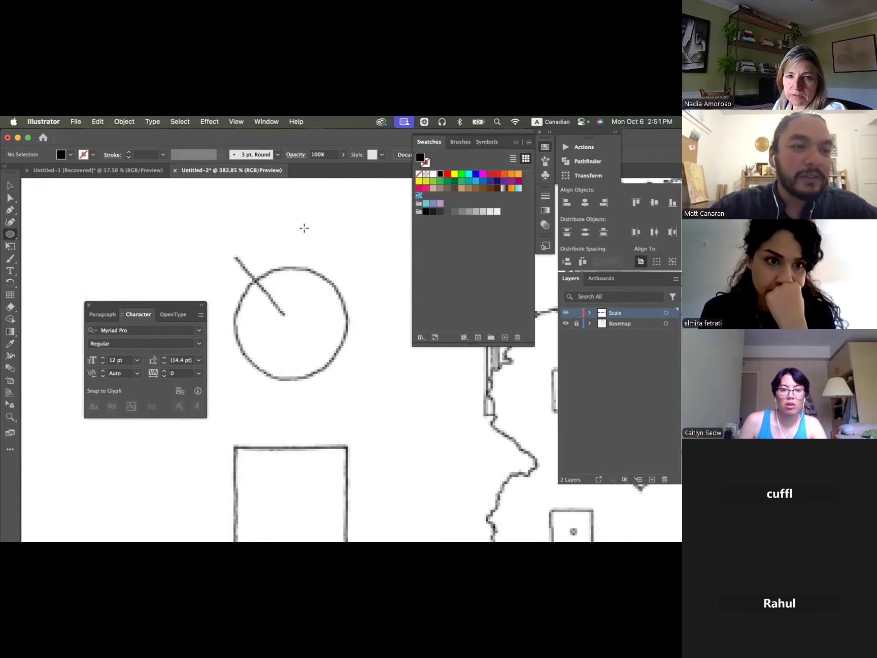
{"action": "left_click_drag", "start_coordinate": [229, 213], "coordinate": [339, 303]}
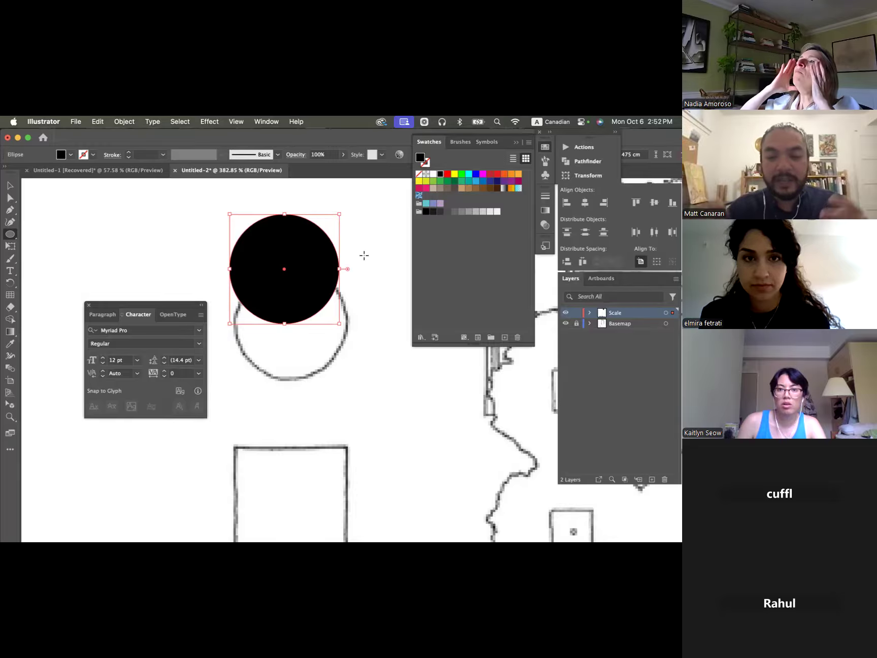
{"action": "key", "text": "v"}
{"action": "left_click_drag", "start_coordinate": [319, 252], "coordinate": [325, 308]}
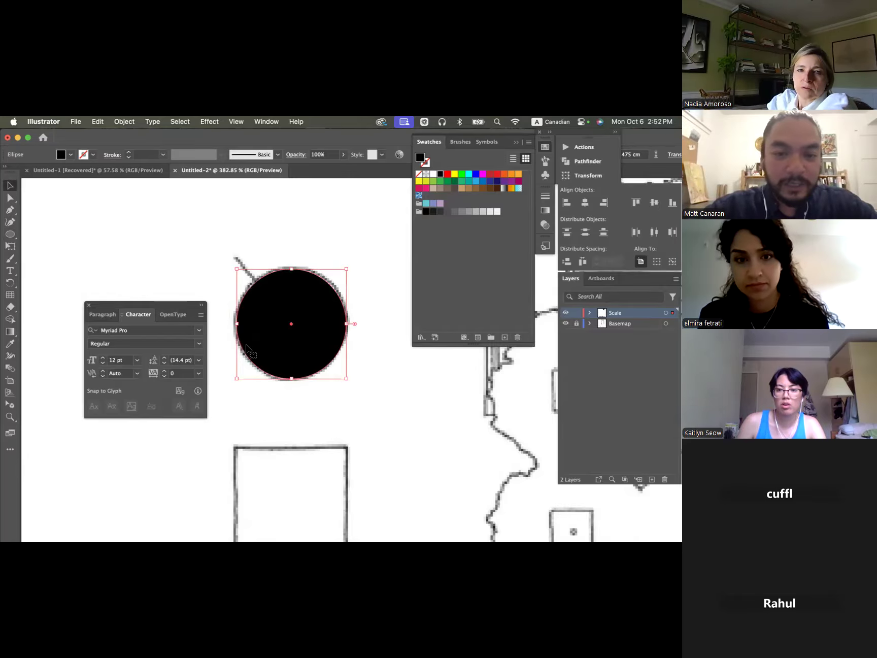
- Give the north symbol circle a black stroke and no fill
{"action": "left_click", "coordinate": [93, 154]}
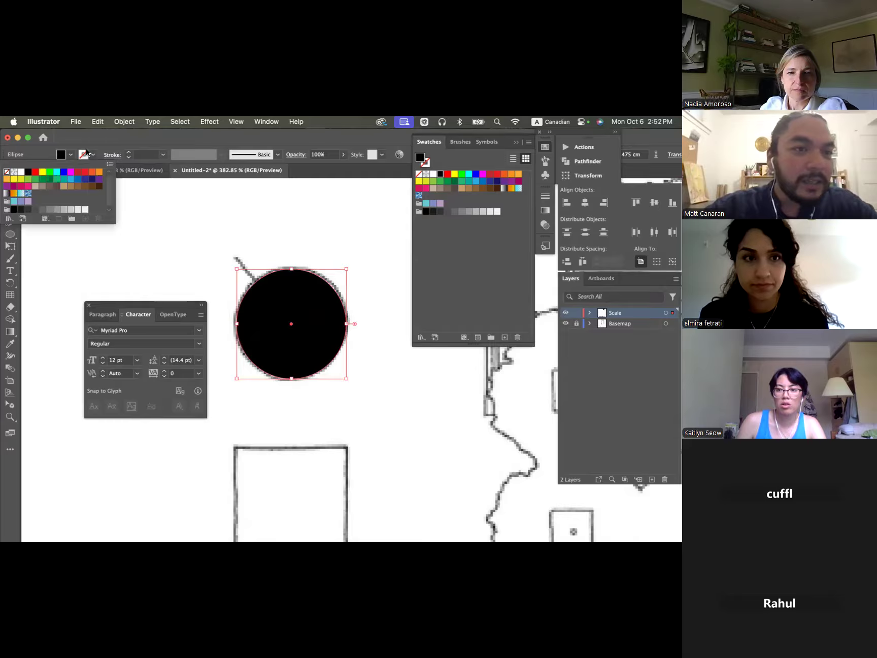
{"action": "left_click", "coordinate": [32, 173]}
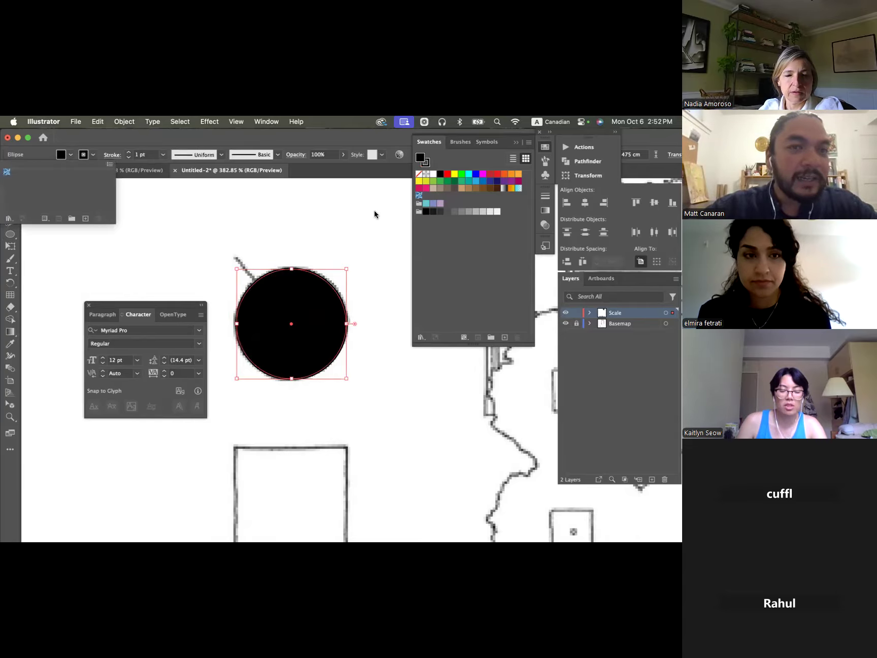
{"action": "left_click", "coordinate": [420, 175]}
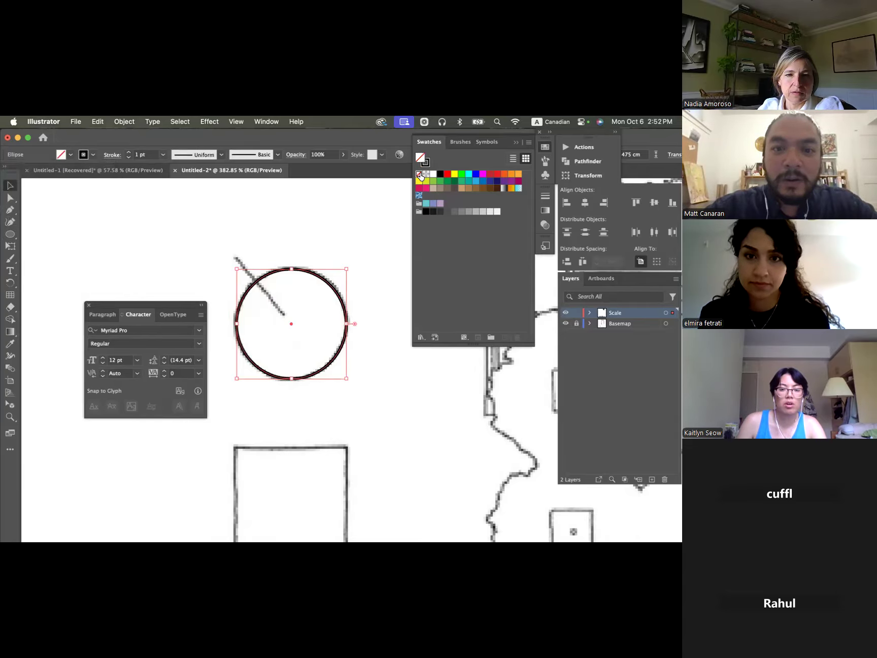
{"action": "left_click", "coordinate": [354, 220]}
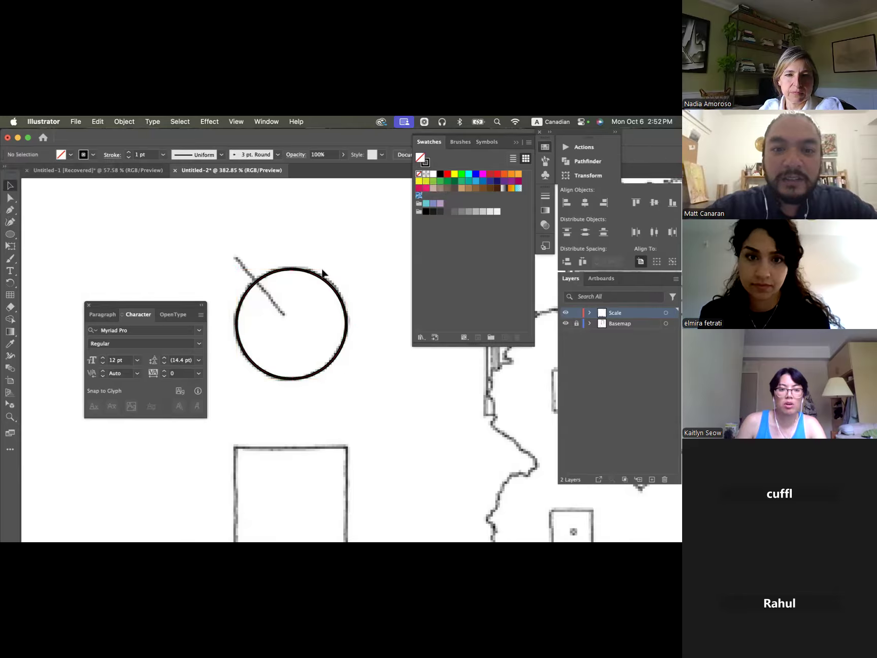
- Draw a line about 0.98 cm long over the north symbol's pointer, from inside the circle out to its upper-left tip
{"action": "left_click", "coordinate": [10, 234]}
{"action": "left_click", "coordinate": [48, 281]}
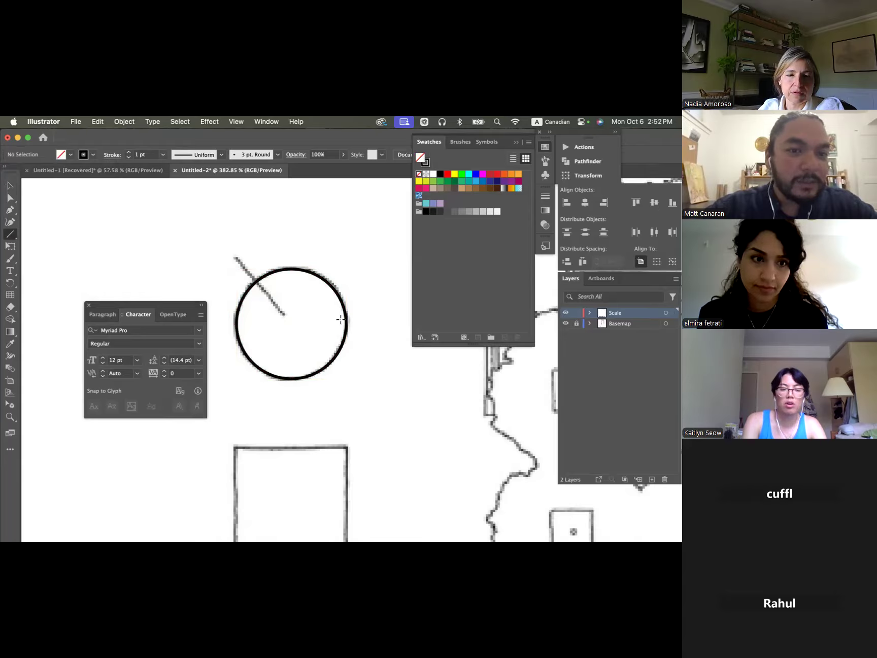
{"action": "left_click_drag", "start_coordinate": [285, 315], "coordinate": [236, 257]}
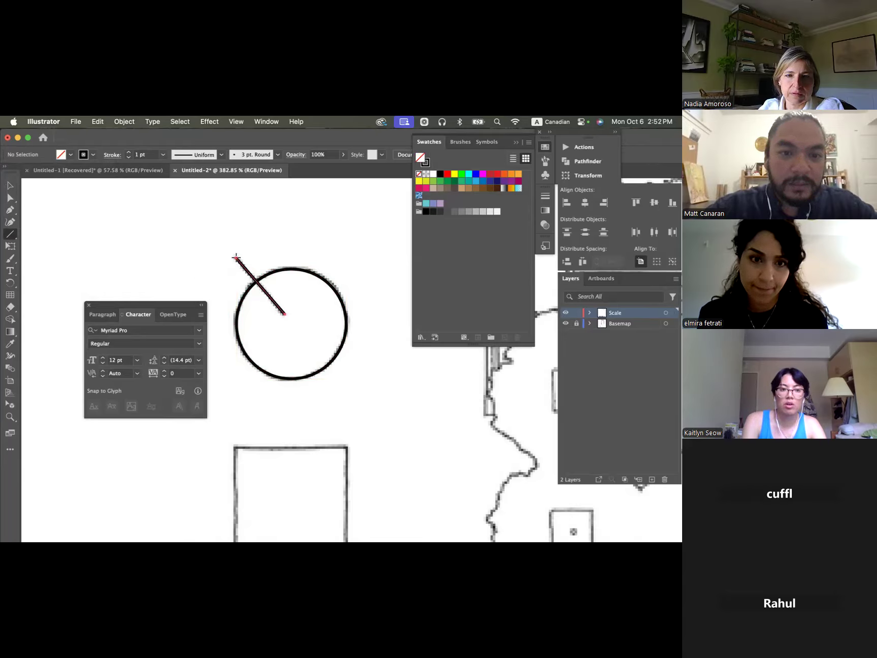
{"action": "left_click", "coordinate": [323, 264]}
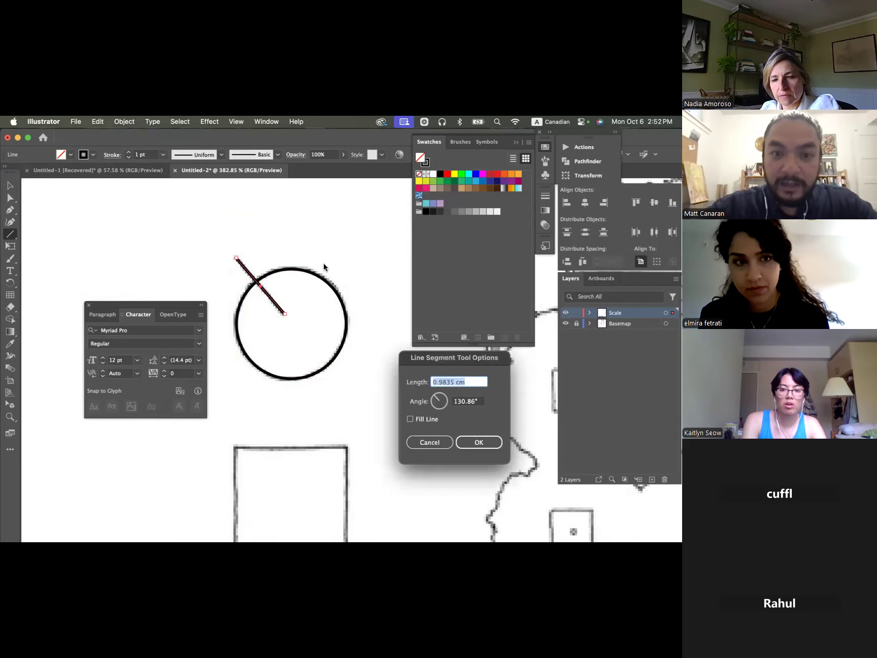
{"action": "key", "text": "Escape"}
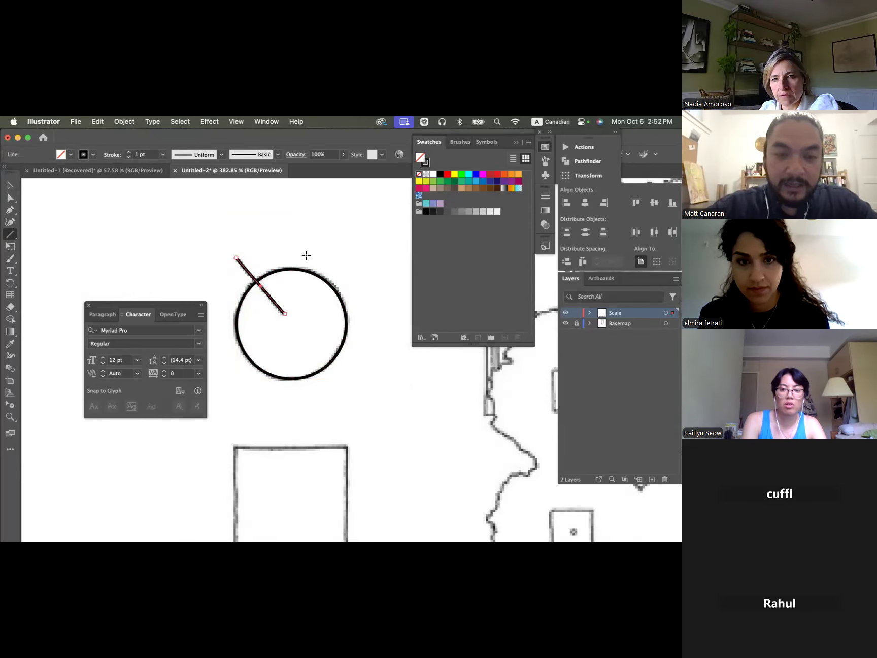
- Draw three loose straight lines around the north symbol and move the upper one farther up from the circle
{"action": "mouse_move", "coordinate": [267, 225]}
{"action": "left_mouse_down"}
{"action": "mouse_move", "coordinate": [350, 229]}
{"action": "mouse_move", "coordinate": [389, 334]}
{"action": "left_mouse_up"}
{"action": "left_click_drag", "start_coordinate": [389, 381], "coordinate": [322, 413]}
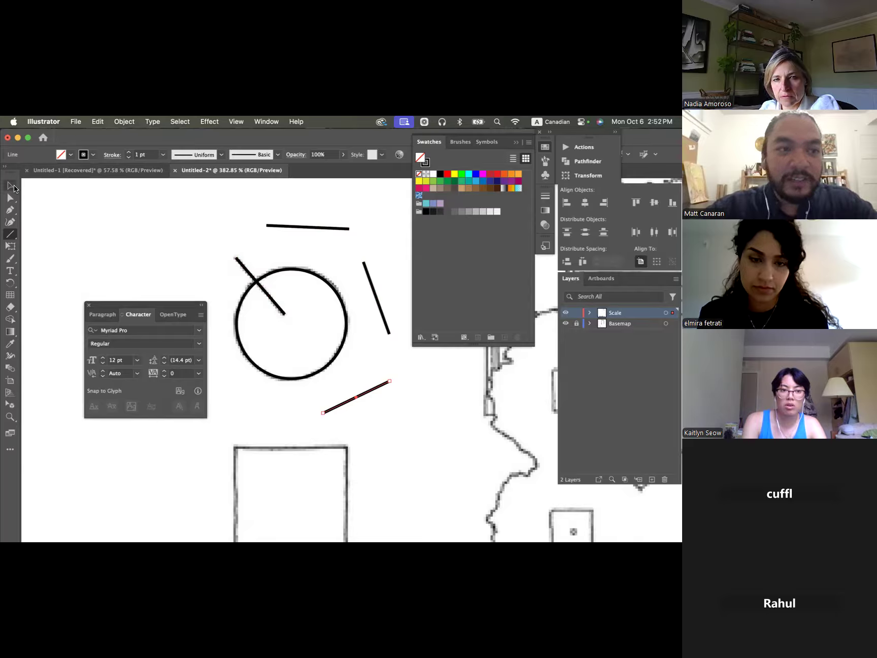
{"action": "key", "text": "v"}
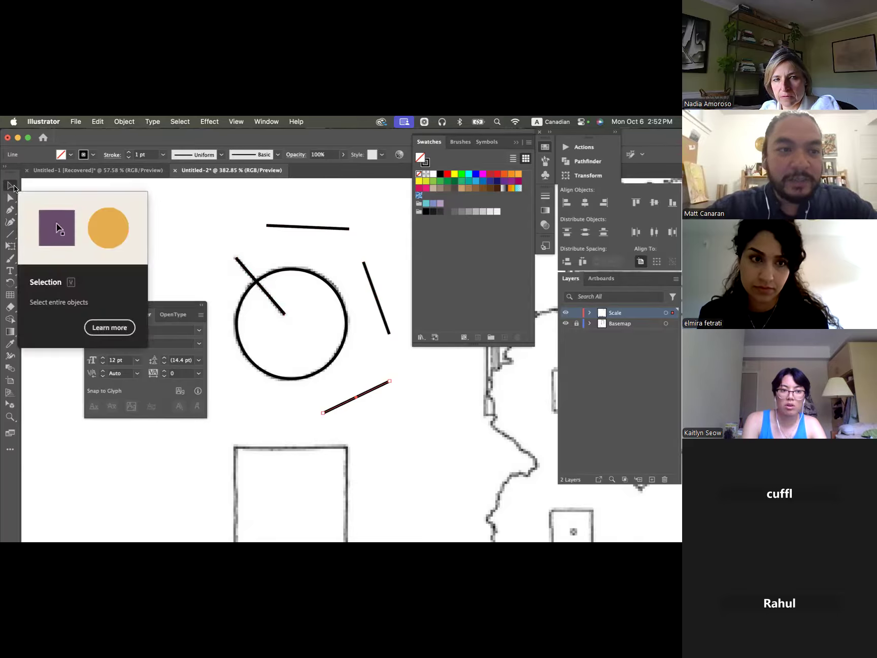
{"action": "left_click", "coordinate": [321, 227]}
{"action": "left_click", "coordinate": [204, 188]}
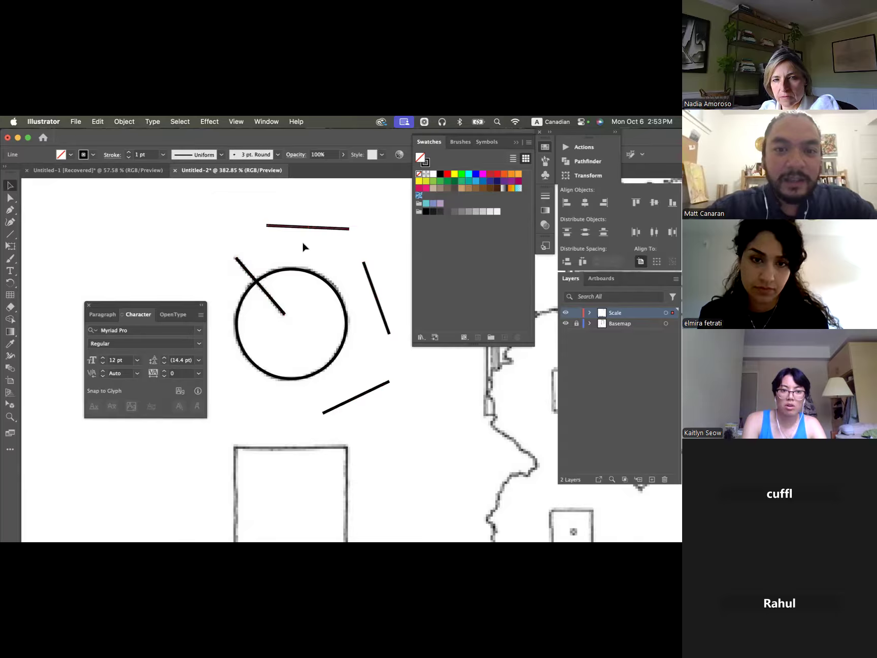
{"action": "left_click_drag", "start_coordinate": [303, 233], "coordinate": [215, 210]}
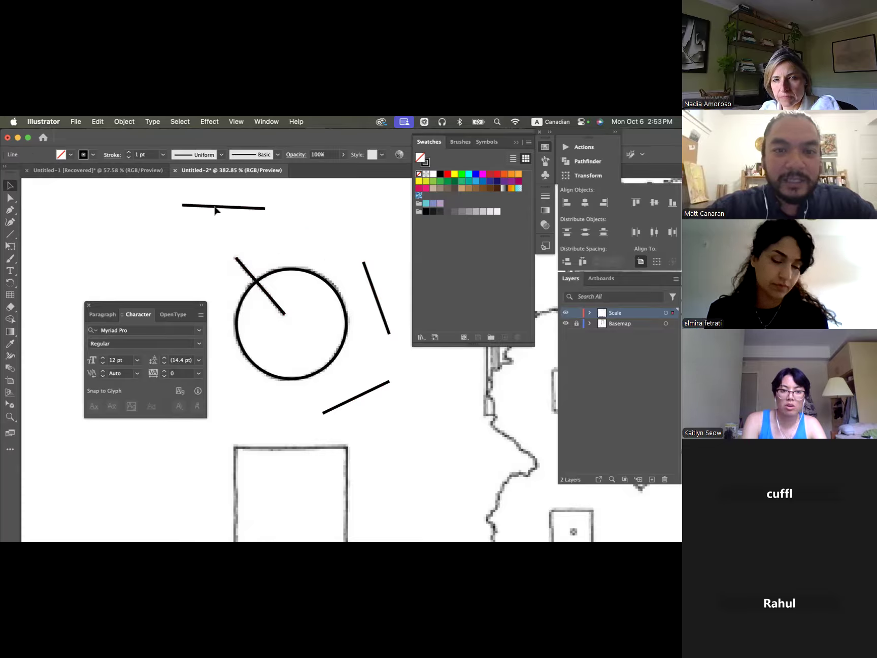
- Delete the three loose lines around the north symbol
{"action": "key", "text": "Delete"}
{"action": "left_click", "coordinate": [385, 318]}
{"action": "key", "text": "Delete"}
{"action": "left_click", "coordinate": [376, 388]}
{"action": "key", "text": "Delete"}
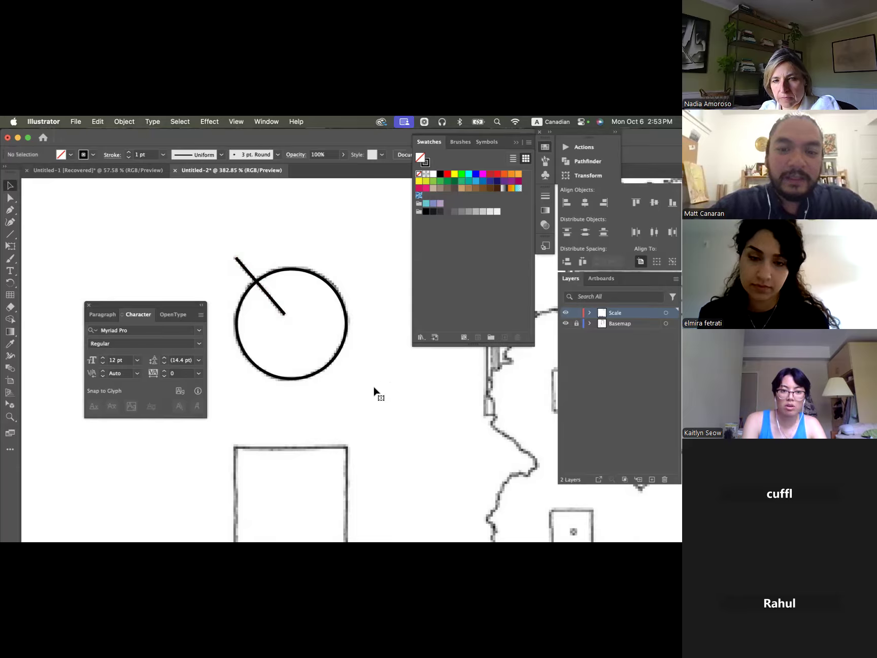
{"action": "left_click", "coordinate": [240, 262]}
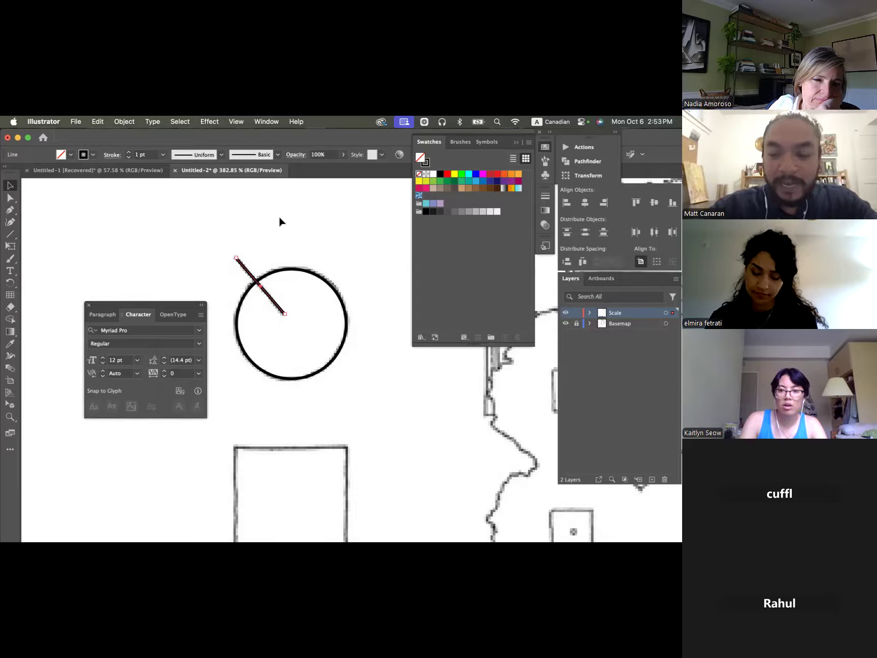
{"action": "key", "text": "backslash"}
{"action": "left_click", "coordinate": [320, 231]}
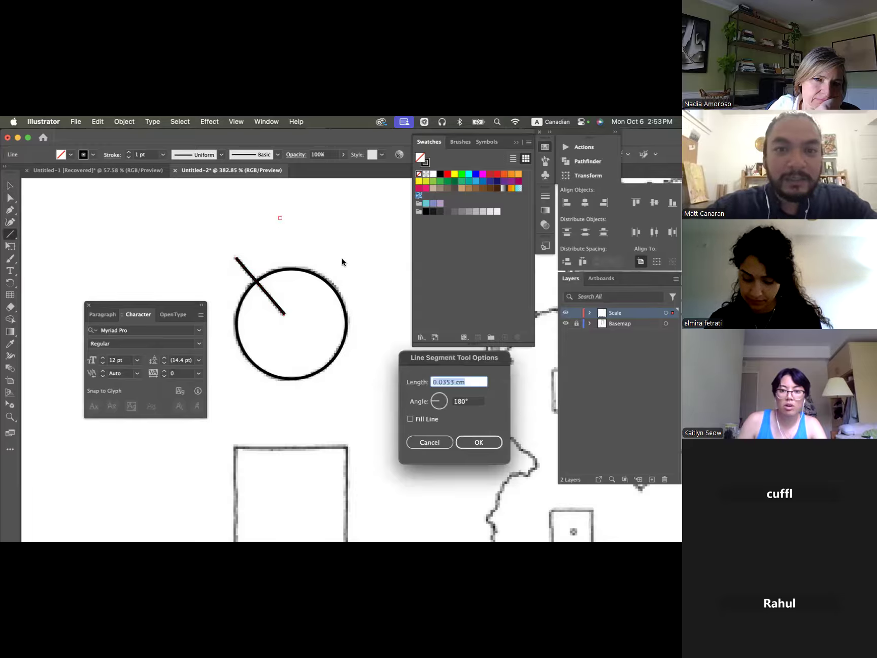
{"action": "key", "text": "Return"}
{"action": "mouse_move", "coordinate": [352, 270]}
{"action": "left_mouse_down"}
{"action": "mouse_move", "coordinate": [290, 246]}
{"action": "mouse_move", "coordinate": [238, 210]}
{"action": "left_mouse_up"}
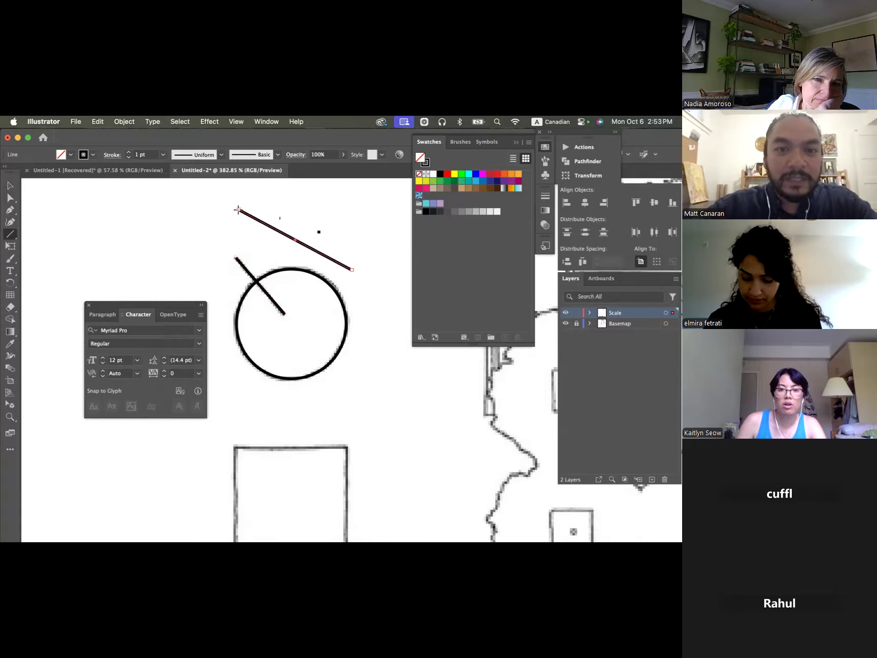
{"action": "key", "text": "super+z"}
{"action": "key", "text": "super+z"}
{"action": "key", "text": "super+z"}
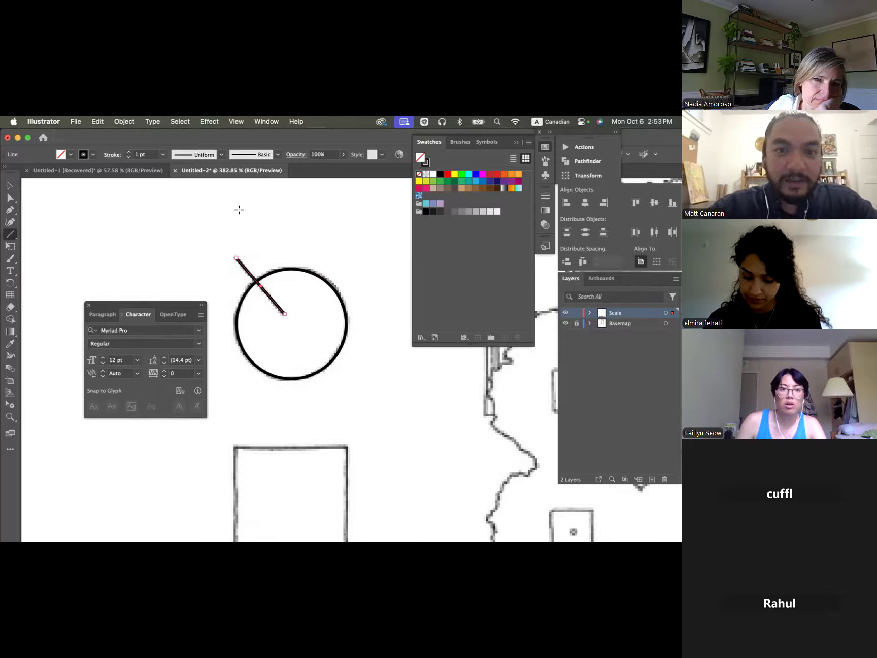
- Move the north symbol's circle and pointer line together onto a new layer named North Arrow
{"action": "key", "text": "v"}
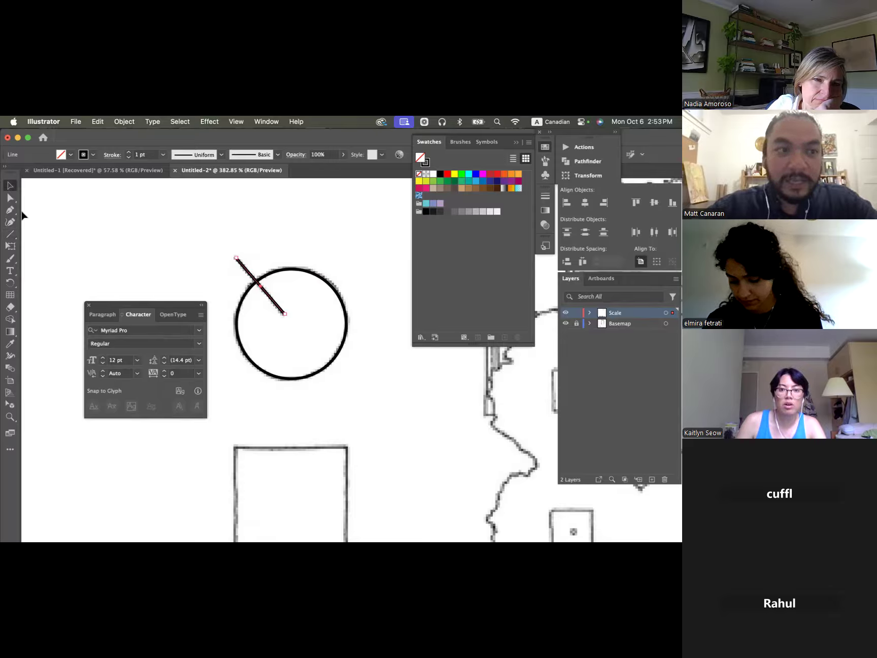
{"action": "left_click", "coordinate": [325, 269]}
{"action": "left_click_drag", "start_coordinate": [215, 230], "coordinate": [376, 424]}
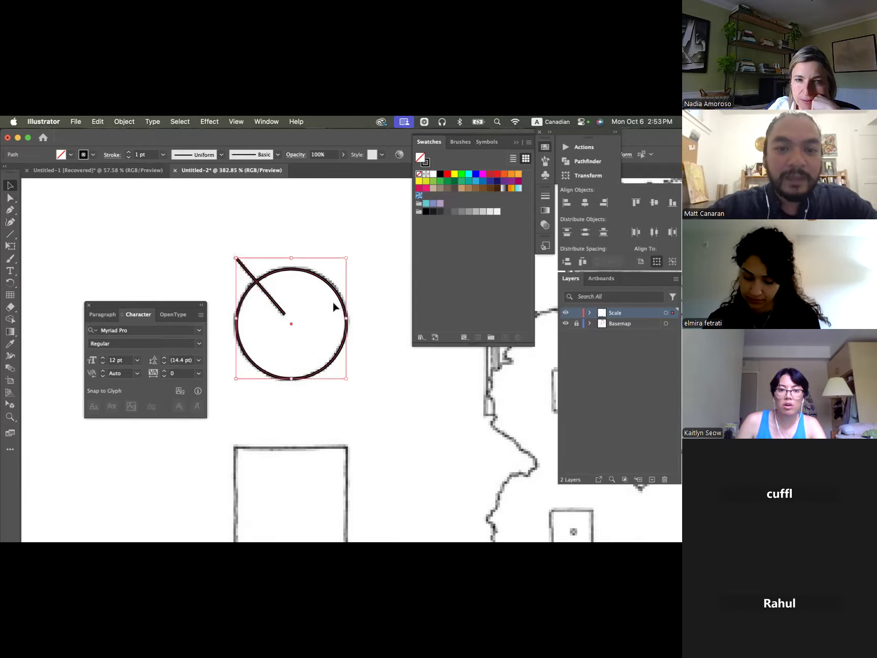
{"action": "scroll", "coordinate": [333, 305], "scroll_direction": "down", "scroll_amount": 4}
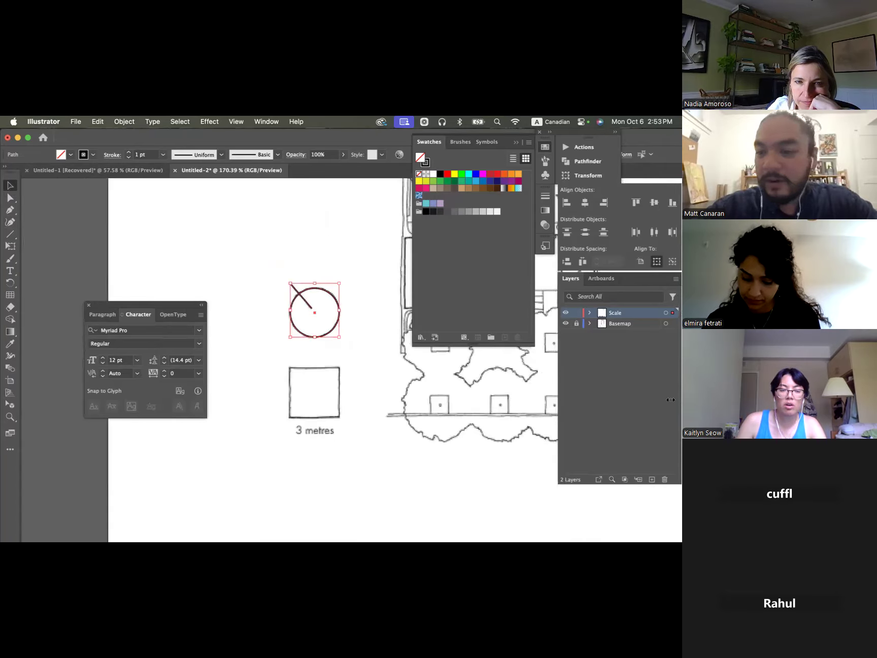
{"action": "left_click", "coordinate": [652, 479]}
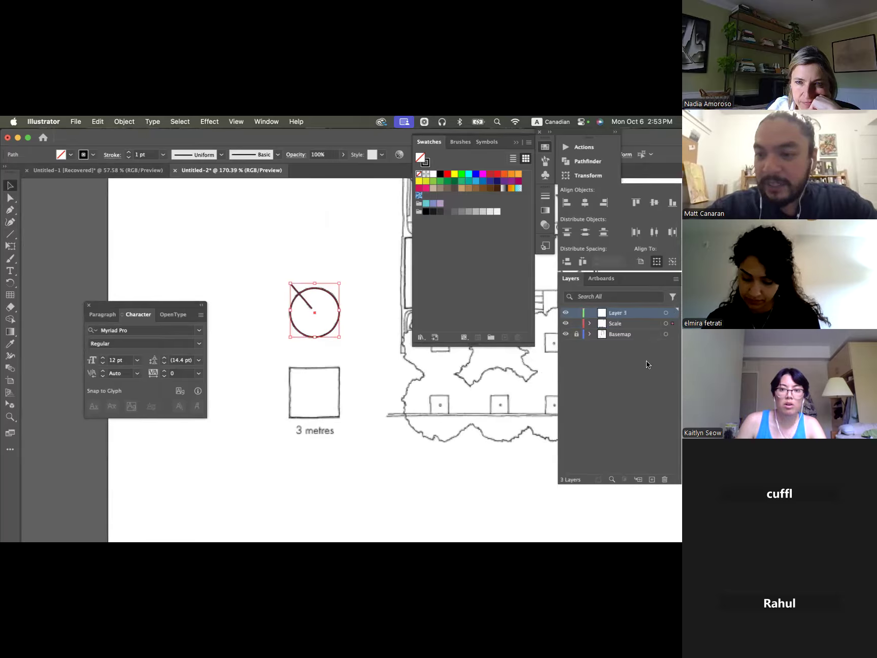
{"action": "double_click", "coordinate": [615, 312]}
{"action": "type", "text": "North Arrow"}
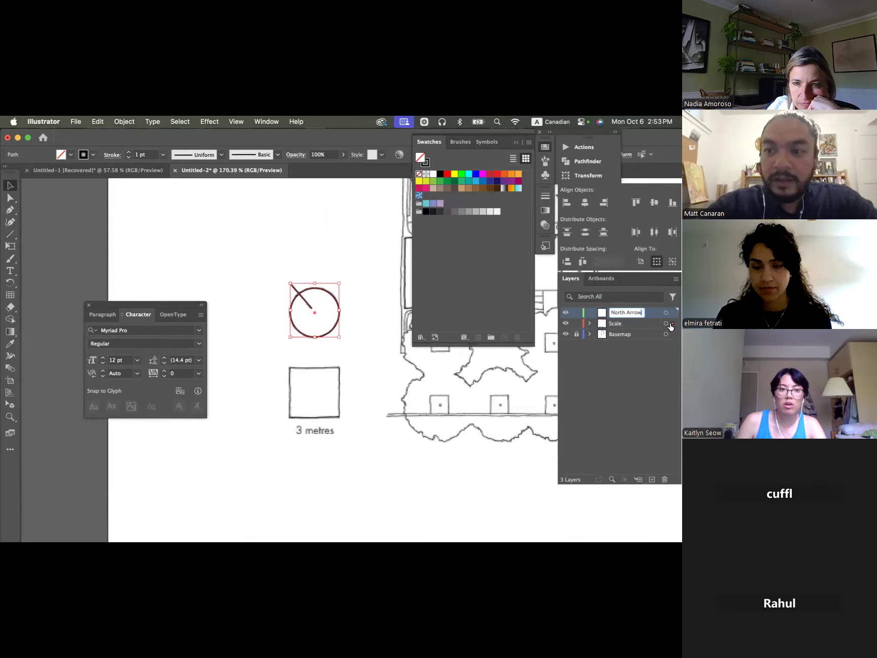
{"action": "left_click_drag", "start_coordinate": [670, 324], "coordinate": [670, 316]}
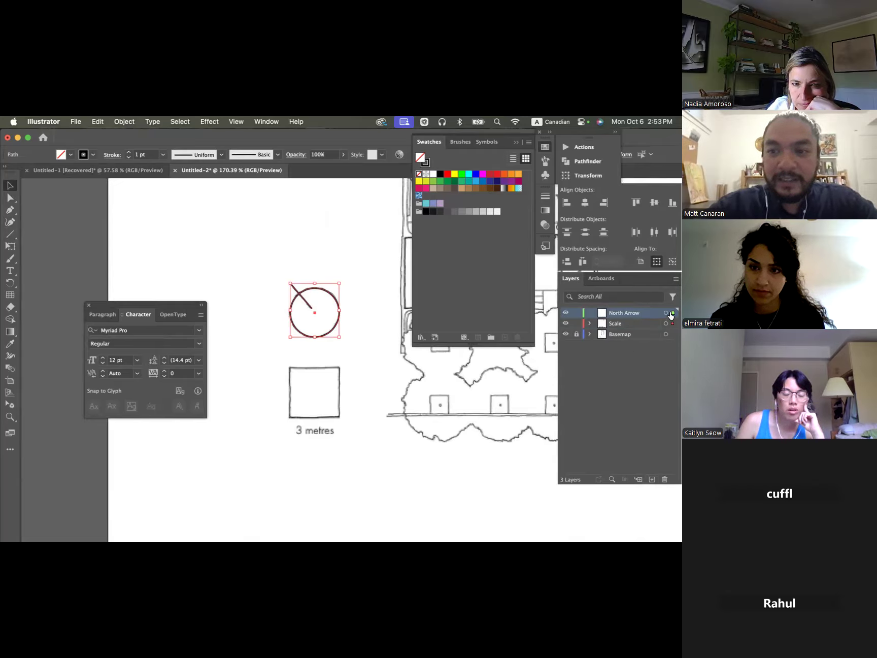
{"action": "left_click_drag", "start_coordinate": [671, 315], "coordinate": [670, 315]}
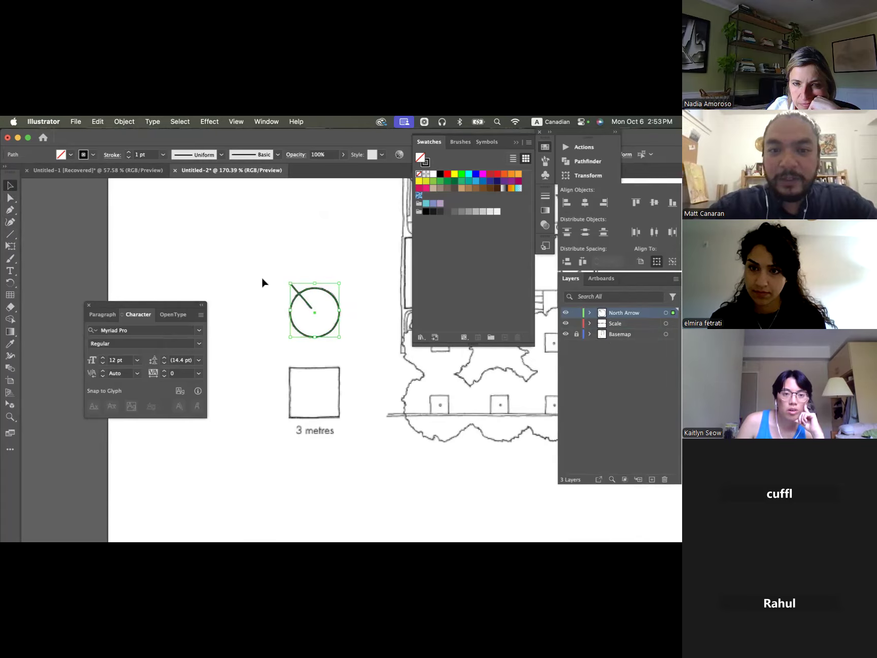
- Hide the Basemap layer to check the traced north symbol and scale bar on their own, and show it again
{"action": "scroll", "coordinate": [351, 284], "scroll_direction": "right", "scroll_amount": 3}
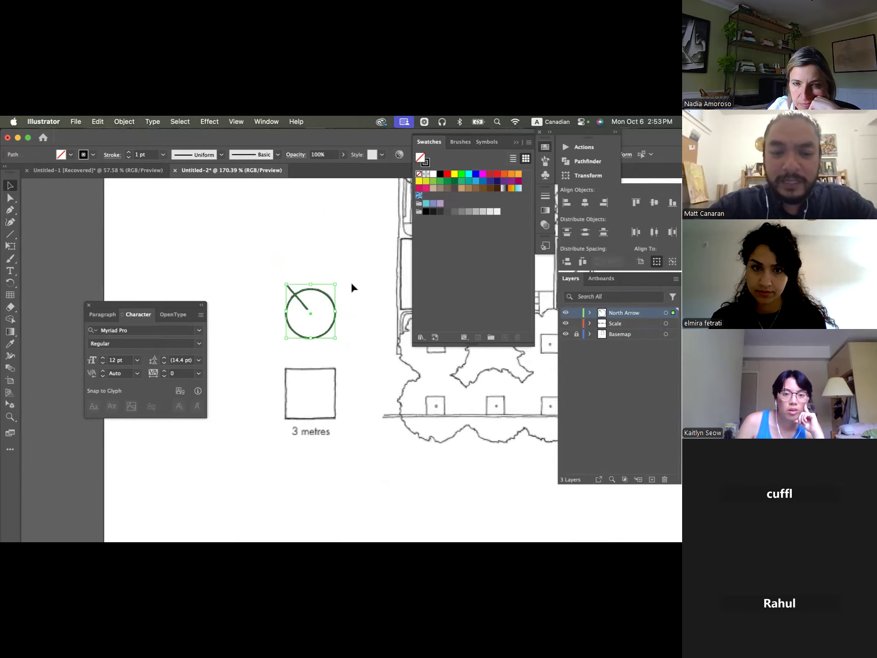
{"action": "left_click", "coordinate": [267, 268]}
{"action": "scroll", "coordinate": [266, 269], "scroll_direction": "down", "scroll_amount": 5}
{"action": "scroll", "coordinate": [266, 271], "scroll_direction": "up", "scroll_amount": 2}
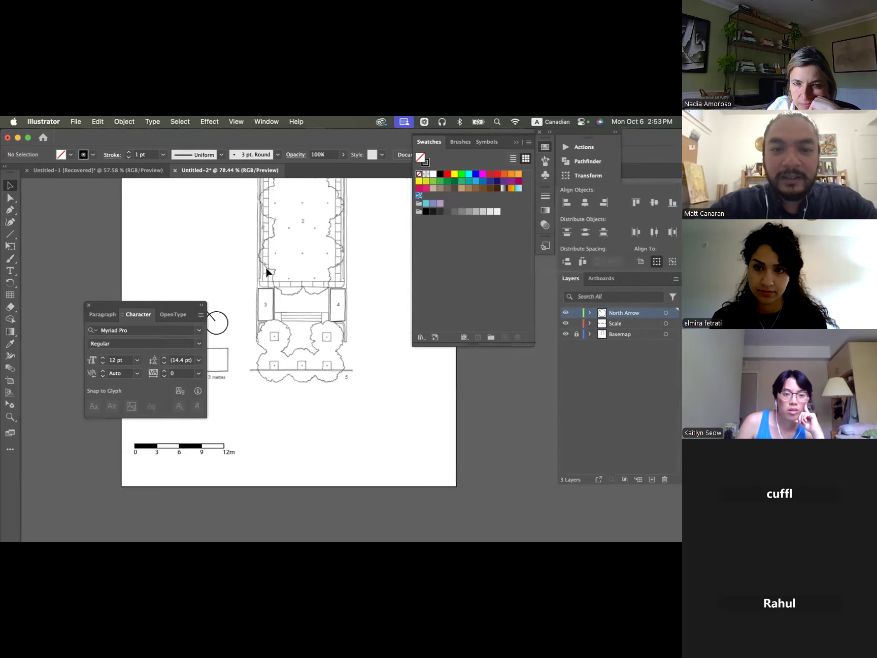
{"action": "left_click", "coordinate": [576, 334]}
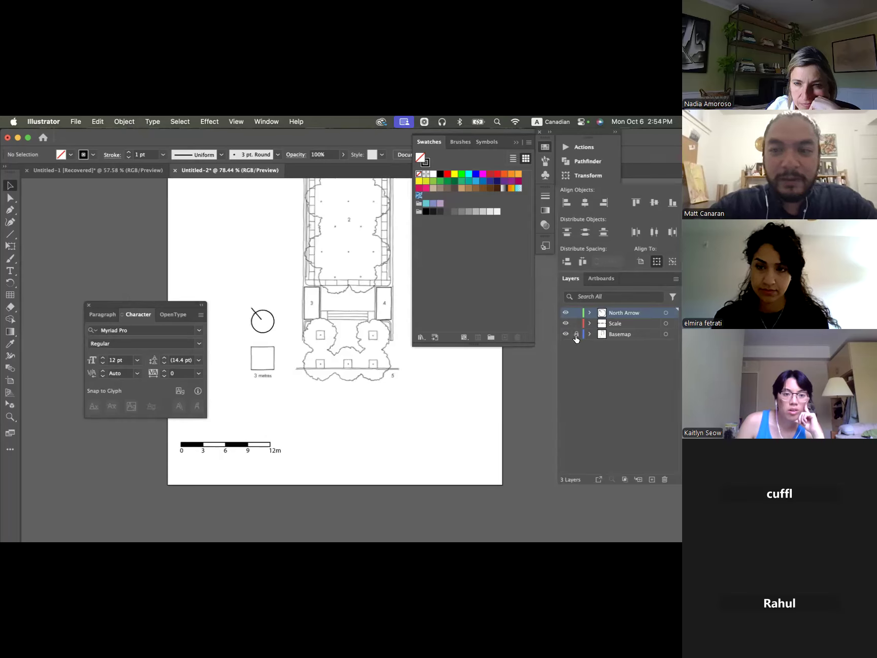
{"action": "left_click", "coordinate": [566, 334]}
{"action": "scroll", "coordinate": [340, 369], "scroll_direction": "down", "scroll_amount": 3}
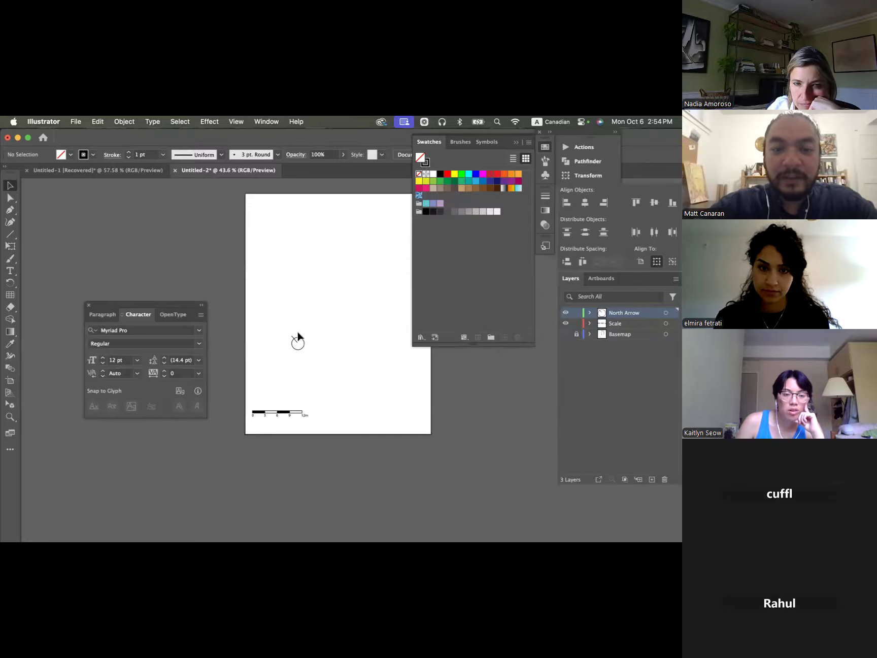
{"action": "left_click", "coordinate": [565, 334]}
- Move the traced north symbol to the artboard's lower-left area, just above the scale bar
{"action": "left_click_drag", "start_coordinate": [268, 320], "coordinate": [257, 399]}
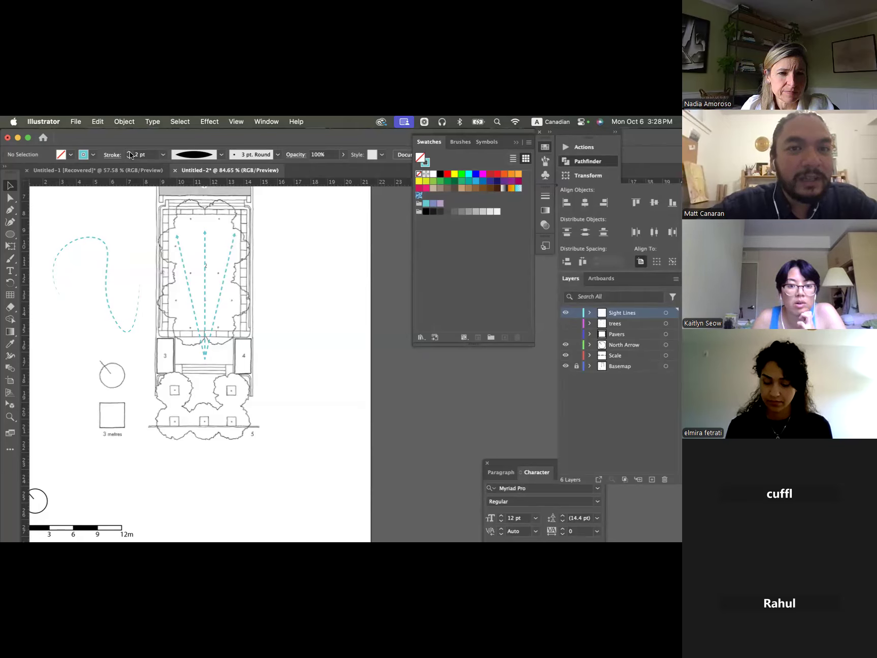
- Apply the rough charcoal-like brush to the dashed turquoise curve beside the plan
{"action": "left_click", "coordinate": [277, 155]}
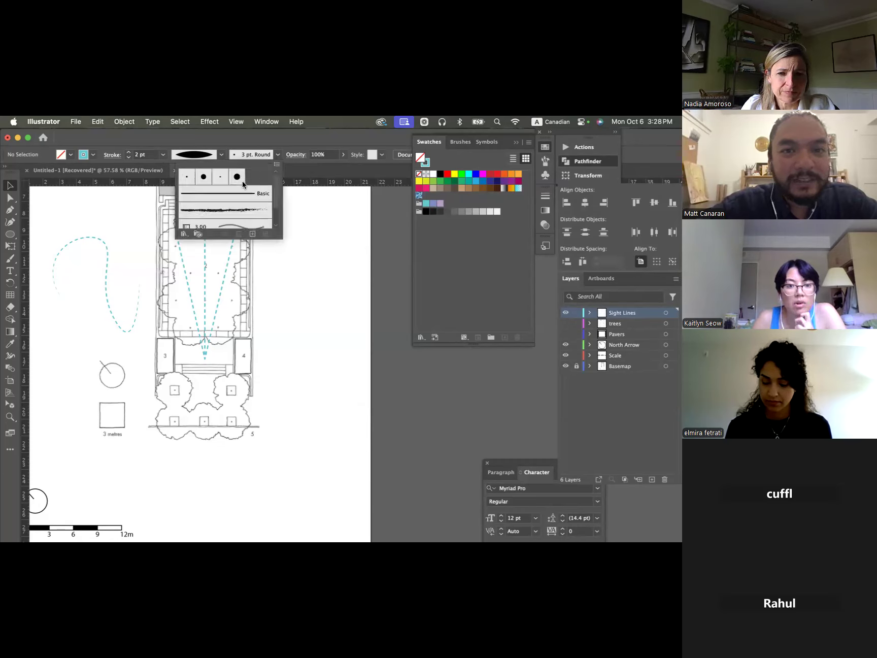
{"action": "scroll", "coordinate": [249, 201], "scroll_direction": "down", "scroll_amount": 2}
{"action": "left_click", "coordinate": [108, 249]}
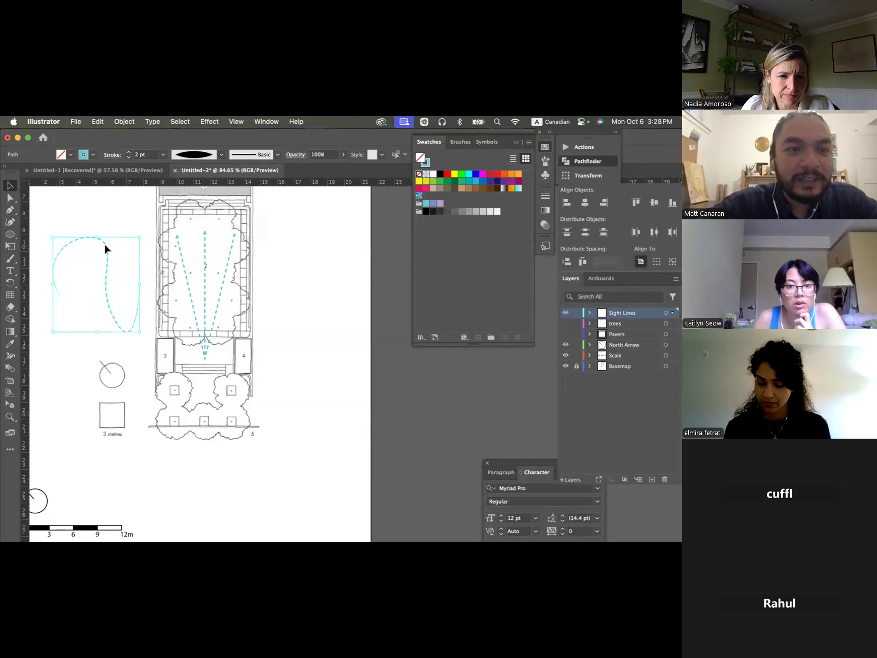
{"action": "left_click", "coordinate": [247, 154]}
{"action": "left_click", "coordinate": [245, 186]}
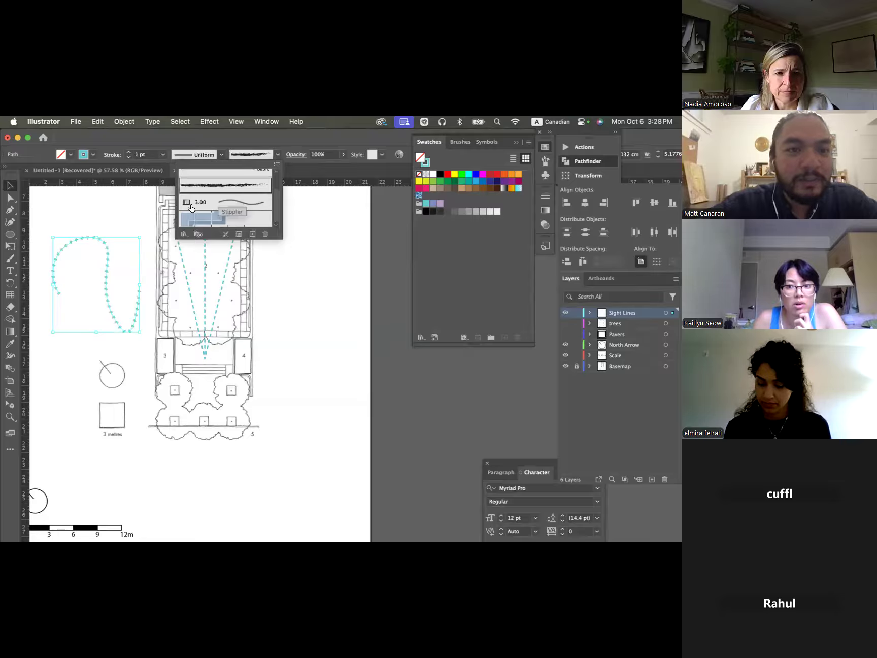
{"action": "left_click", "coordinate": [133, 215]}
{"action": "left_click", "coordinate": [105, 218]}
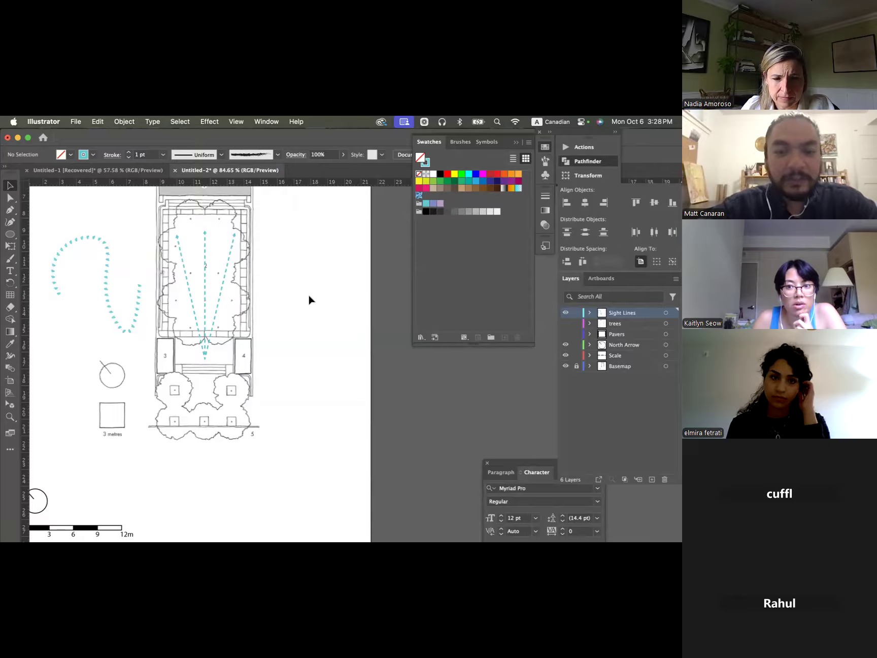
- Delete the turquoise curve beside the plan and the three dashed sight lines over it
{"action": "left_click", "coordinate": [109, 264]}
{"action": "key", "text": "Delete"}
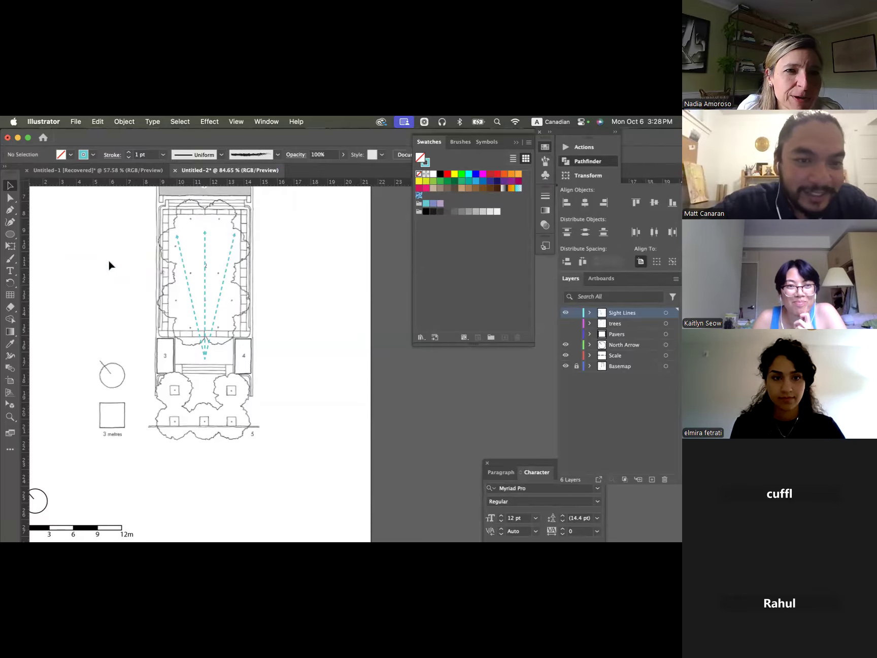
{"action": "left_click", "coordinate": [190, 296]}
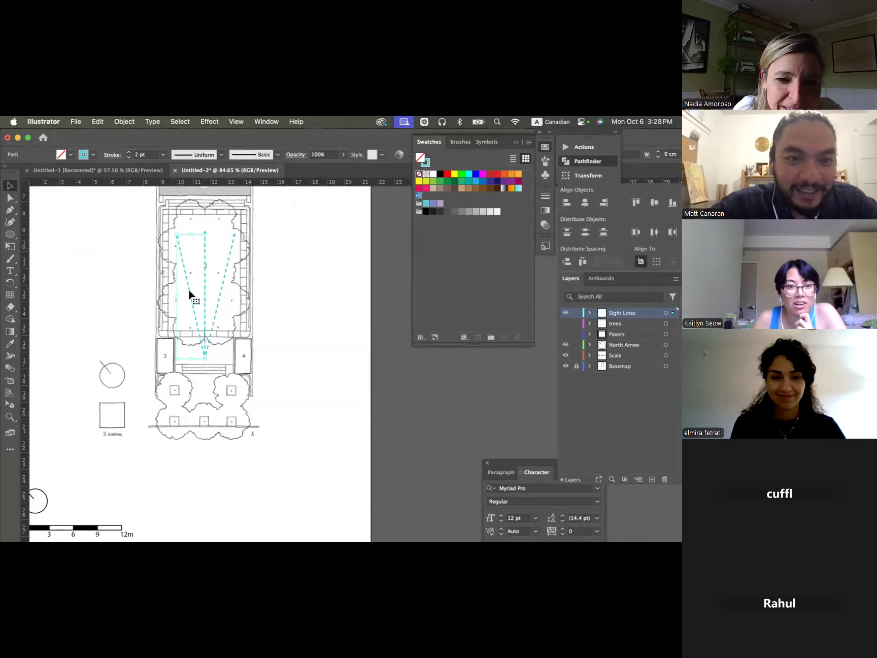
{"action": "left_click", "coordinate": [206, 248], "text": "shift"}
{"action": "left_click", "coordinate": [231, 258], "text": "shift"}
{"action": "key", "text": "Delete"}
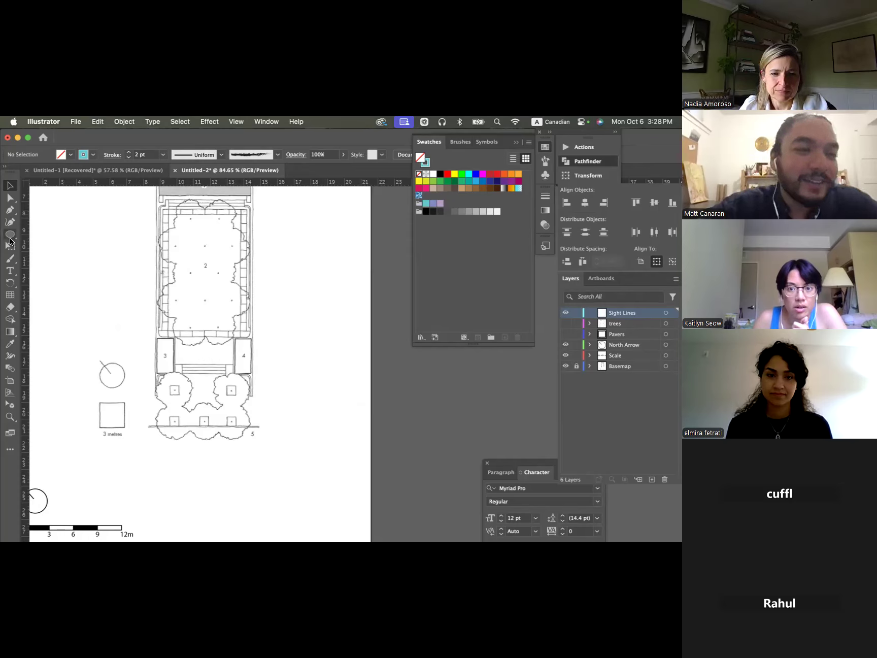
- Draw an open five-segment zigzag path with the Pen tool in the blank area to the right of the plan
{"action": "left_click", "coordinate": [10, 211]}
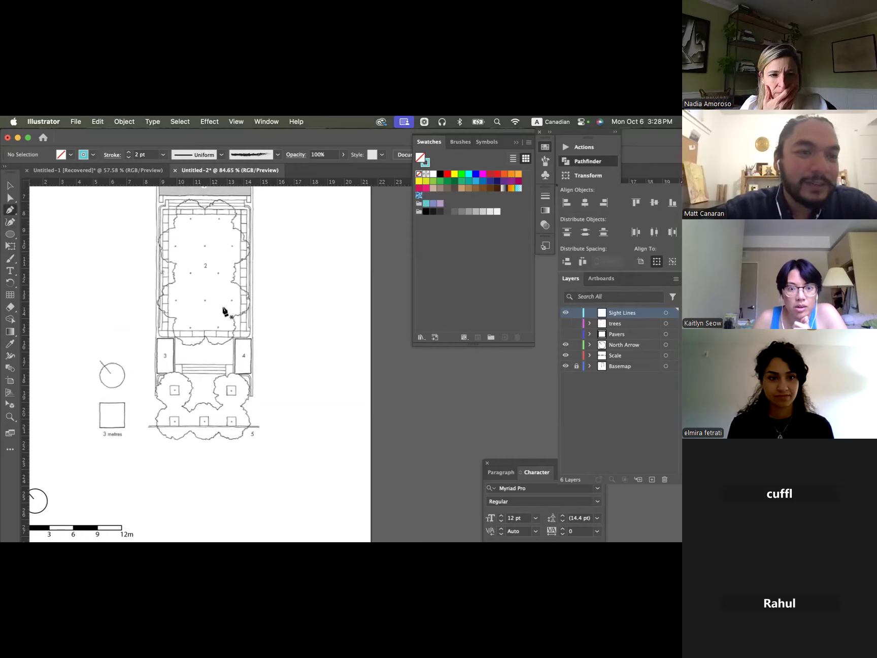
{"action": "left_click", "coordinate": [283, 214]}
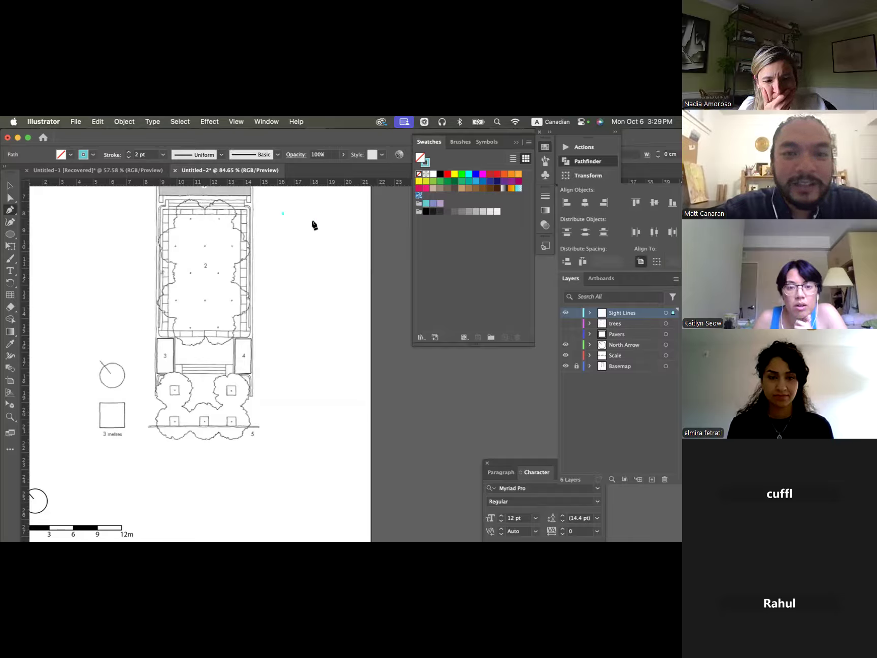
{"action": "left_click", "coordinate": [323, 224]}
{"action": "left_click", "coordinate": [286, 253]}
{"action": "left_click", "coordinate": [317, 275]}
{"action": "left_click", "coordinate": [317, 315]}
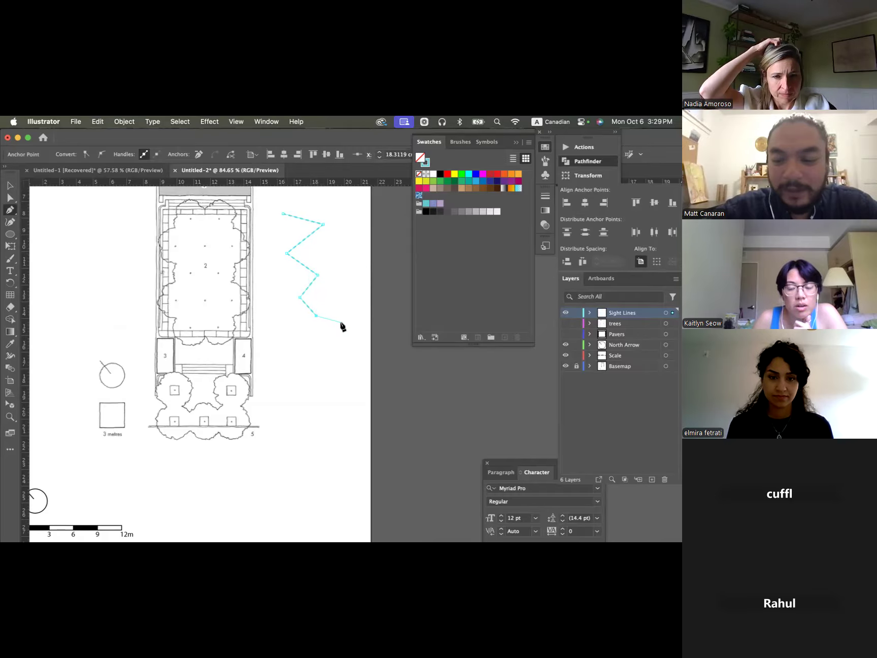
{"action": "left_click", "coordinate": [334, 281]}
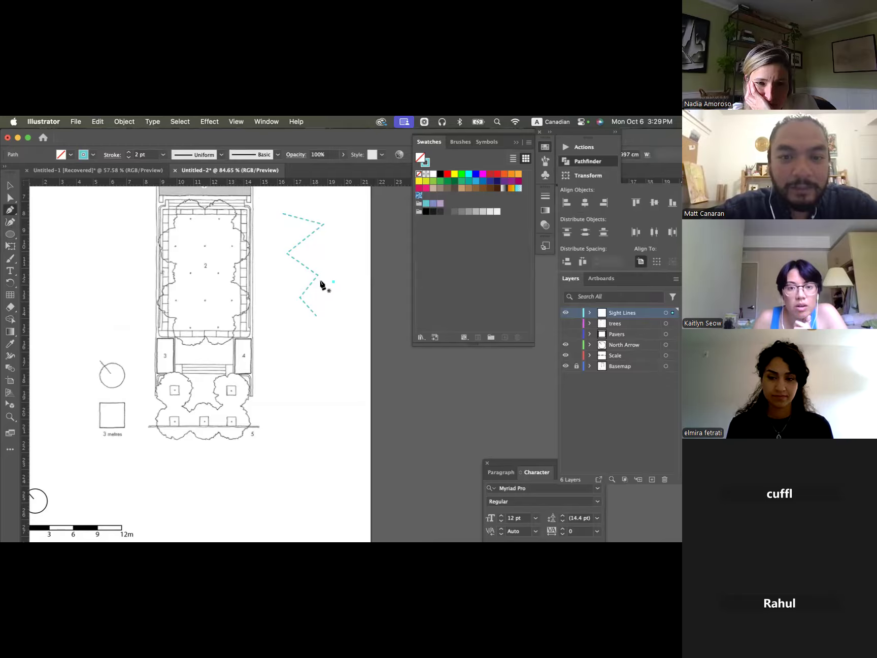
- Turn off the dashed line option for the zigzag path's stroke
{"action": "key", "text": "v"}
{"action": "left_click", "coordinate": [314, 285]}
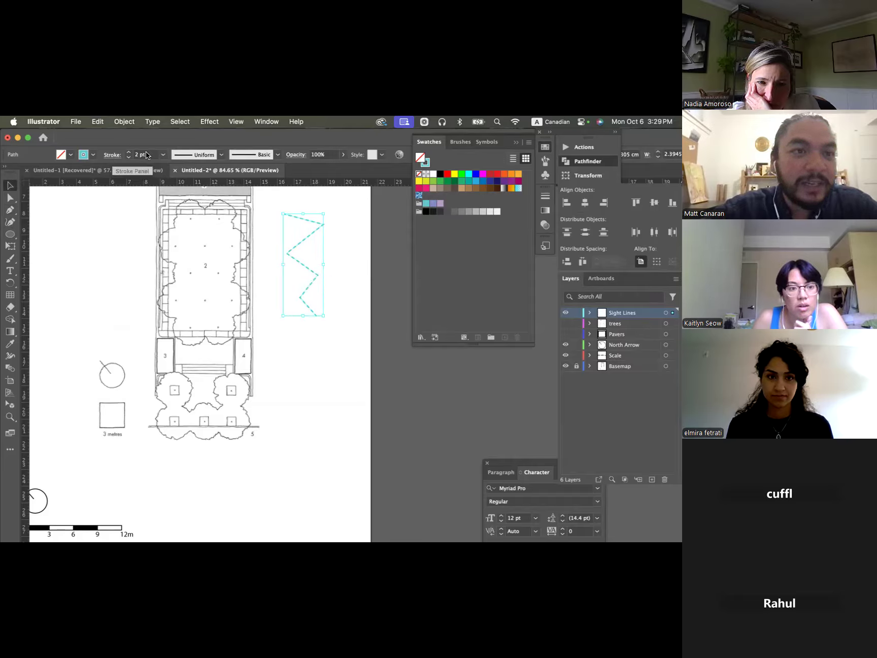
{"action": "left_click", "coordinate": [112, 154]}
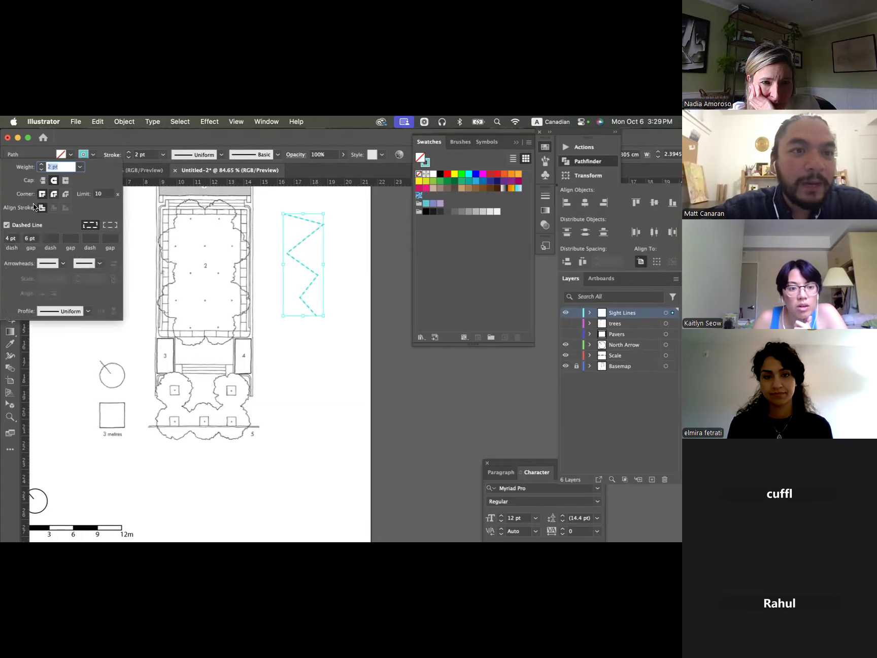
{"action": "left_click", "coordinate": [7, 225]}
{"action": "left_click", "coordinate": [339, 277]}
{"action": "left_click", "coordinate": [339, 282]}
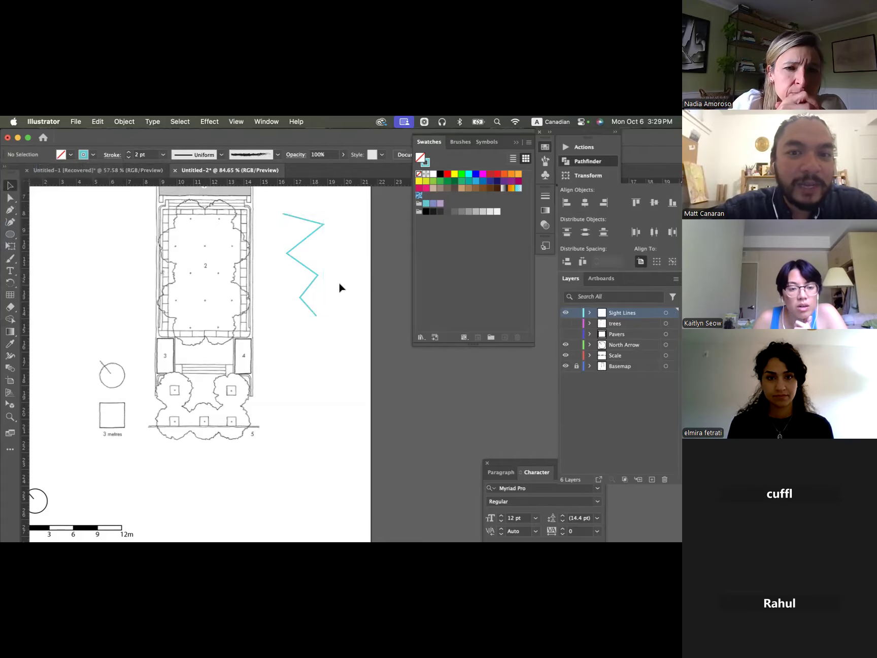
- Turn on the dashed line option for the zigzag path's stroke and set the dash length to 8 pt
{"action": "scroll", "coordinate": [339, 260], "scroll_direction": "up", "scroll_amount": 2}
{"action": "scroll", "coordinate": [339, 261], "scroll_direction": "right", "scroll_amount": 2}
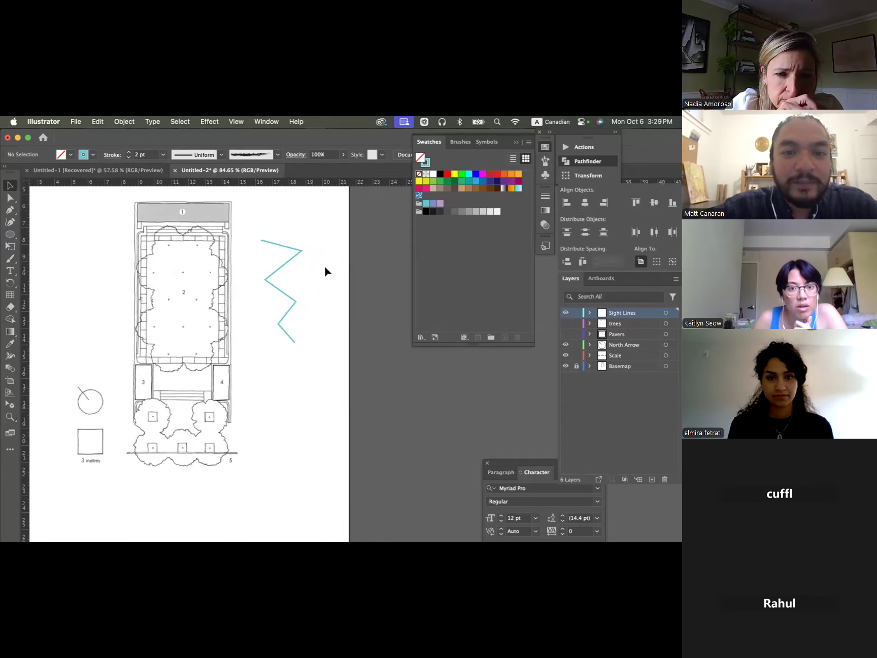
{"action": "scroll", "coordinate": [324, 264], "scroll_direction": "up", "scroll_amount": 3}
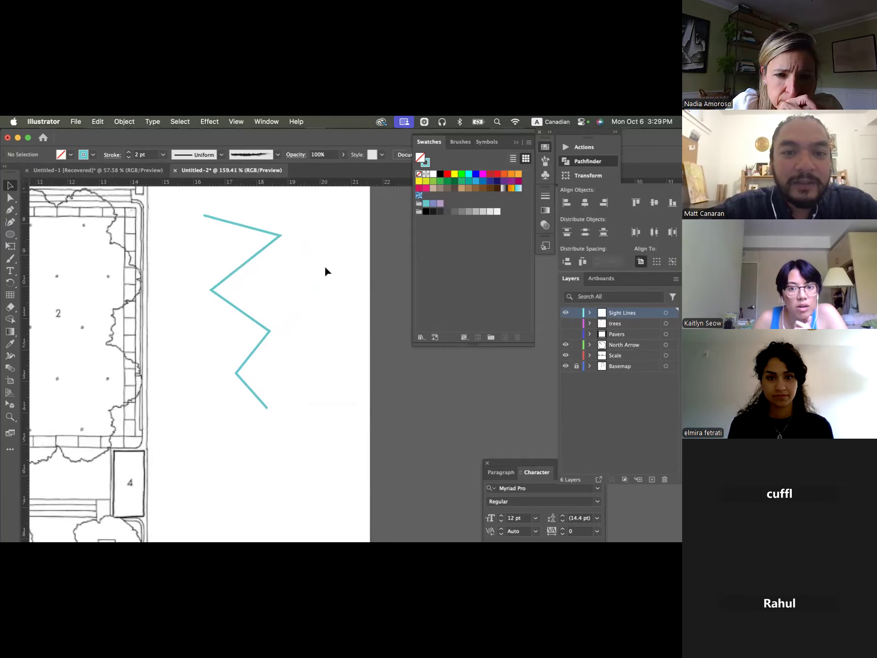
{"action": "left_click", "coordinate": [257, 253]}
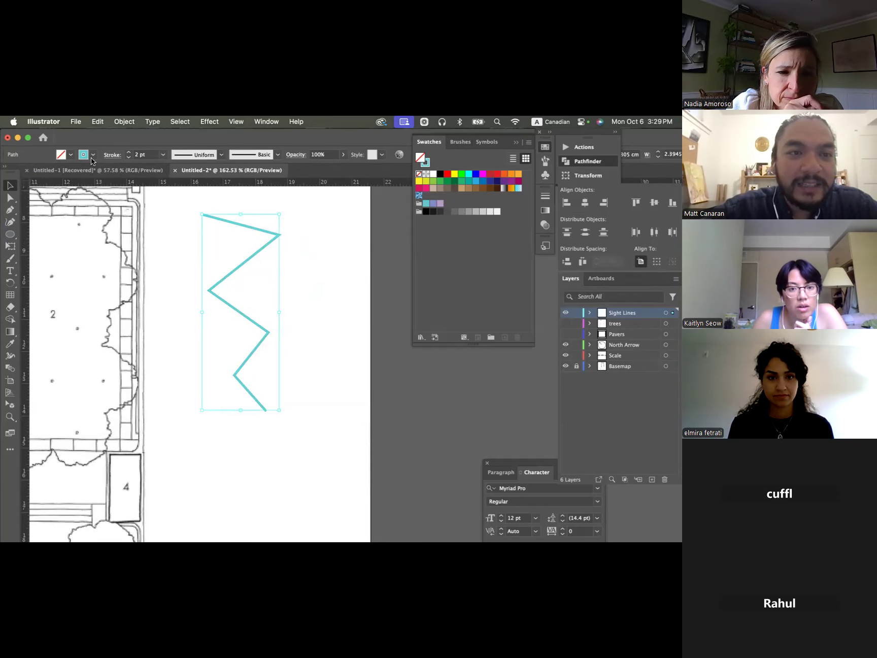
{"action": "left_click", "coordinate": [113, 155]}
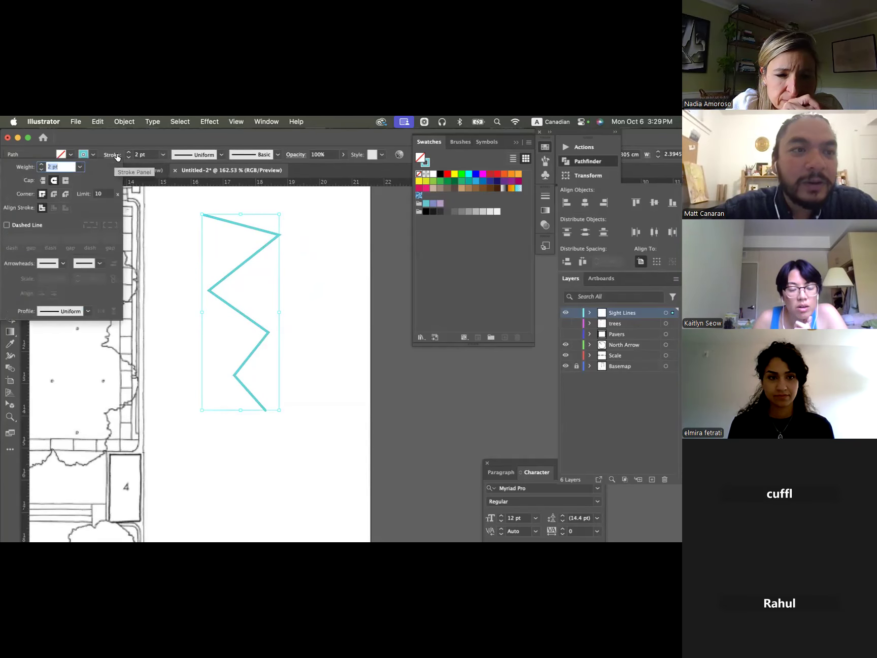
{"action": "left_click", "coordinate": [7, 225]}
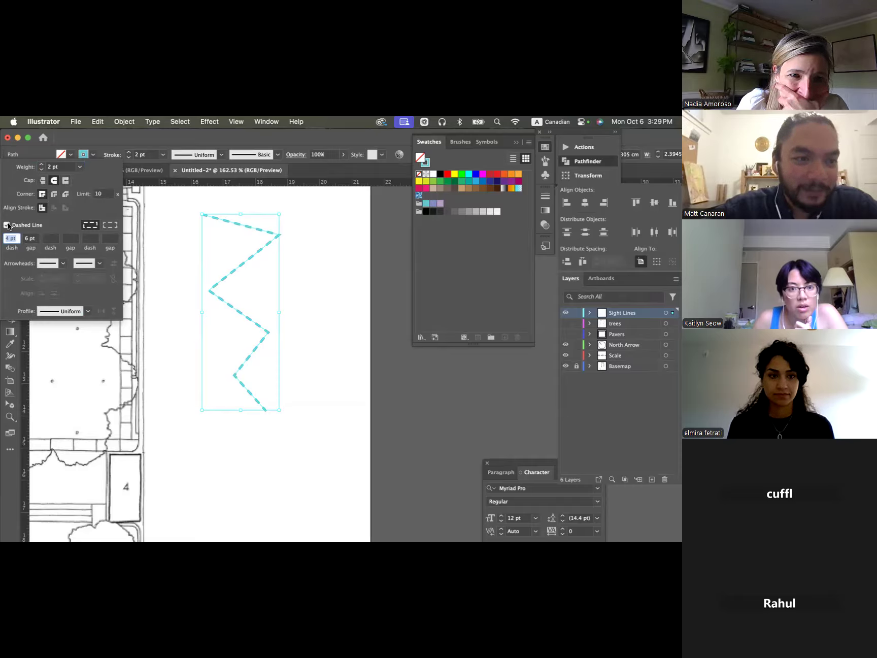
{"action": "left_click", "coordinate": [29, 238]}
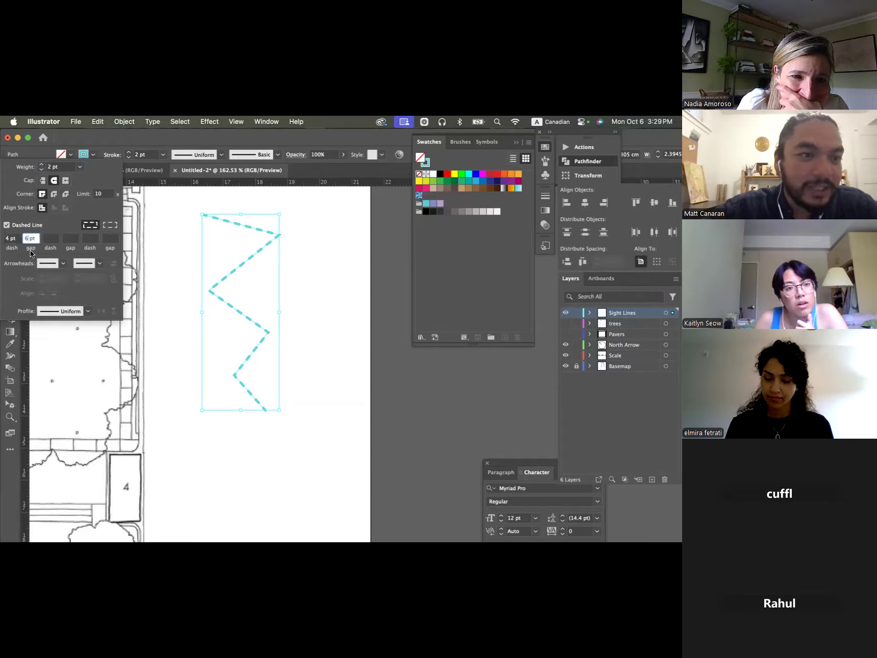
{"action": "left_click", "coordinate": [13, 239]}
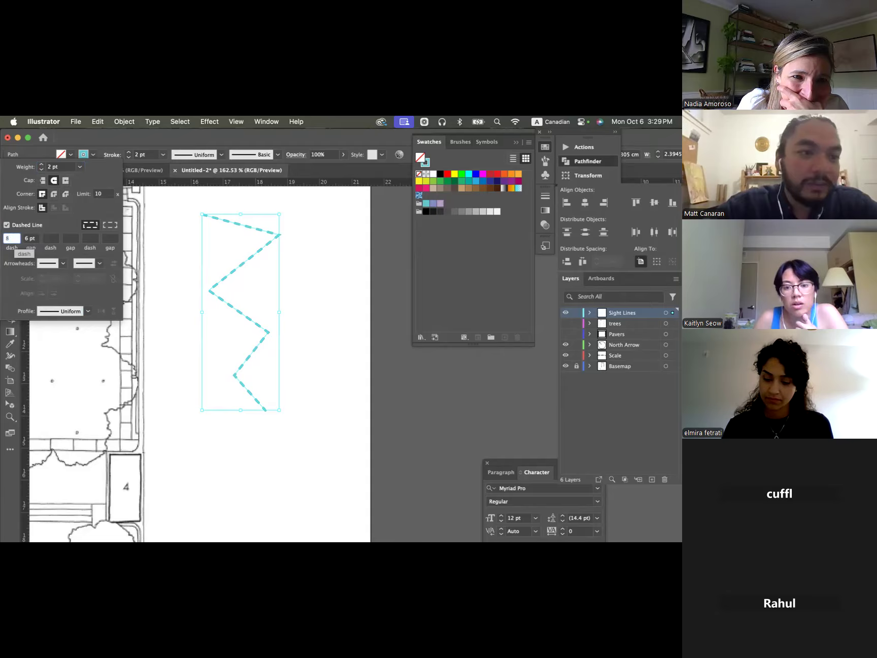
{"action": "key", "text": "Tab"}
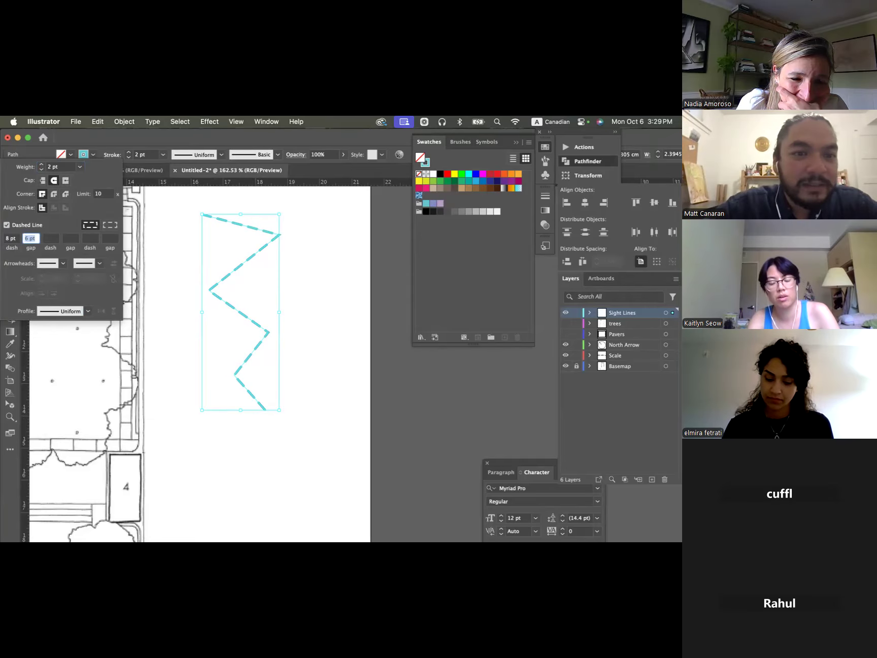
{"action": "key", "text": "Return"}
{"action": "left_click", "coordinate": [312, 309]}
{"action": "scroll", "coordinate": [316, 329], "scroll_direction": "down", "scroll_amount": 5}
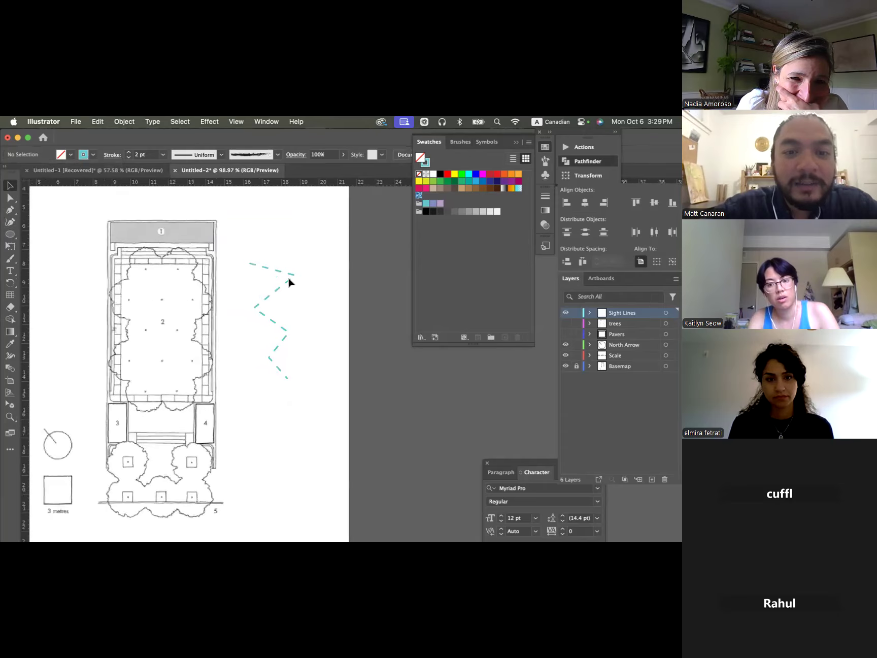
{"action": "left_click", "coordinate": [282, 294]}
{"action": "left_click", "coordinate": [314, 316]}
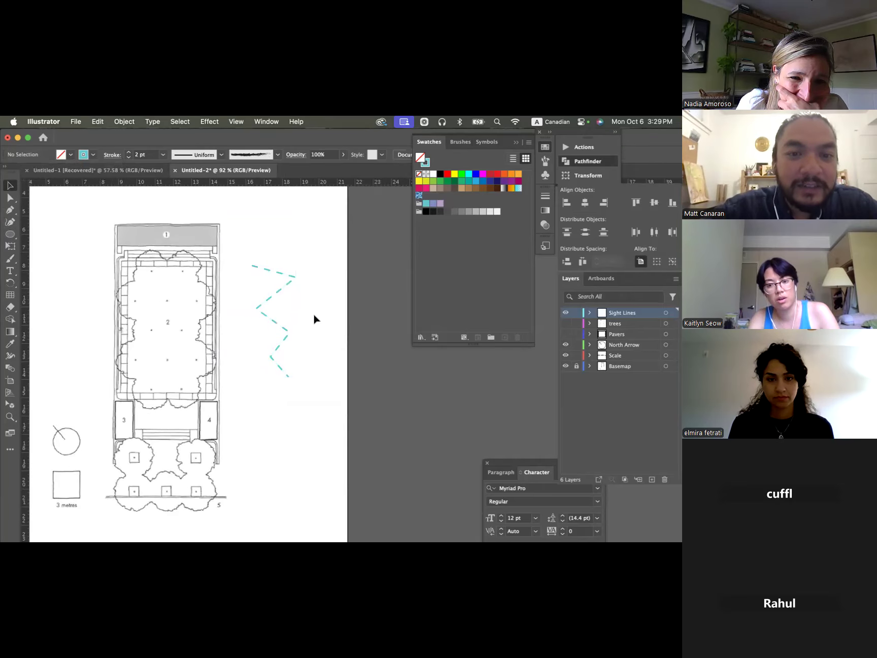
{"action": "left_click", "coordinate": [282, 324]}
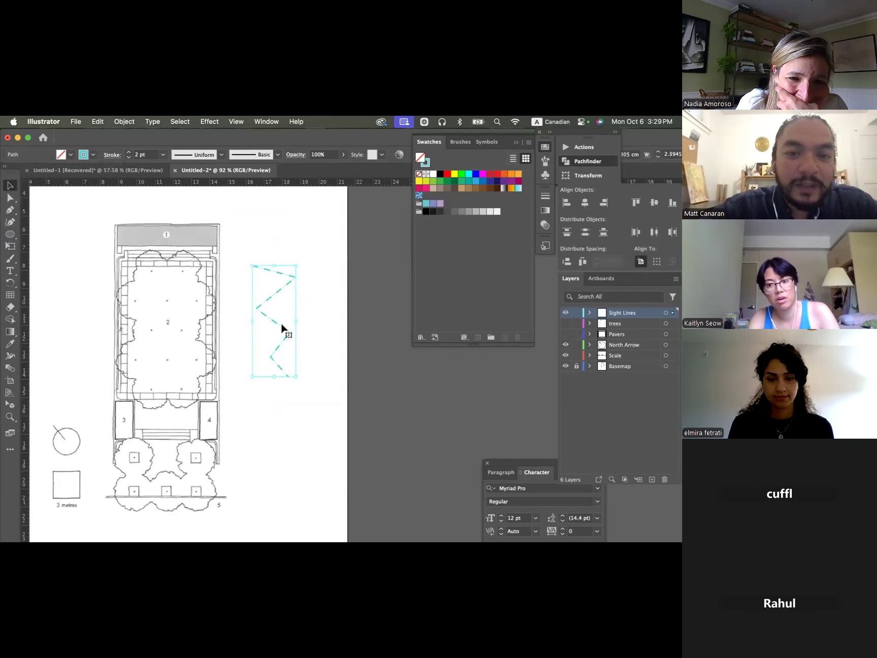
{"action": "left_click", "coordinate": [254, 238]}
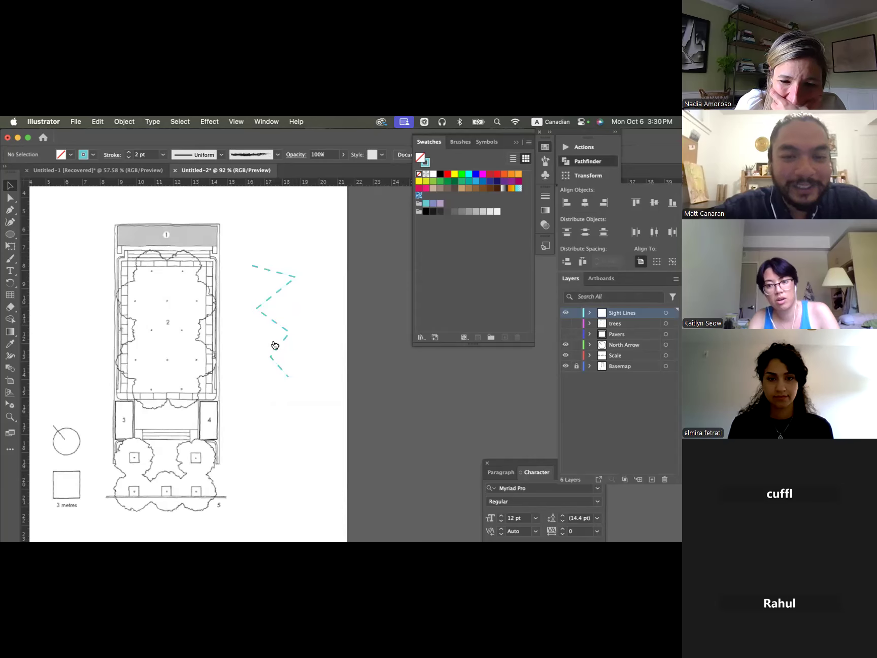
- Switch to the Miro board and examine the Circulation and Major Considerations diagrams with their legends, and return to Illustrator
{"action": "key", "text": "super+Tab"}
{"action": "key", "text": "super+Tab"}
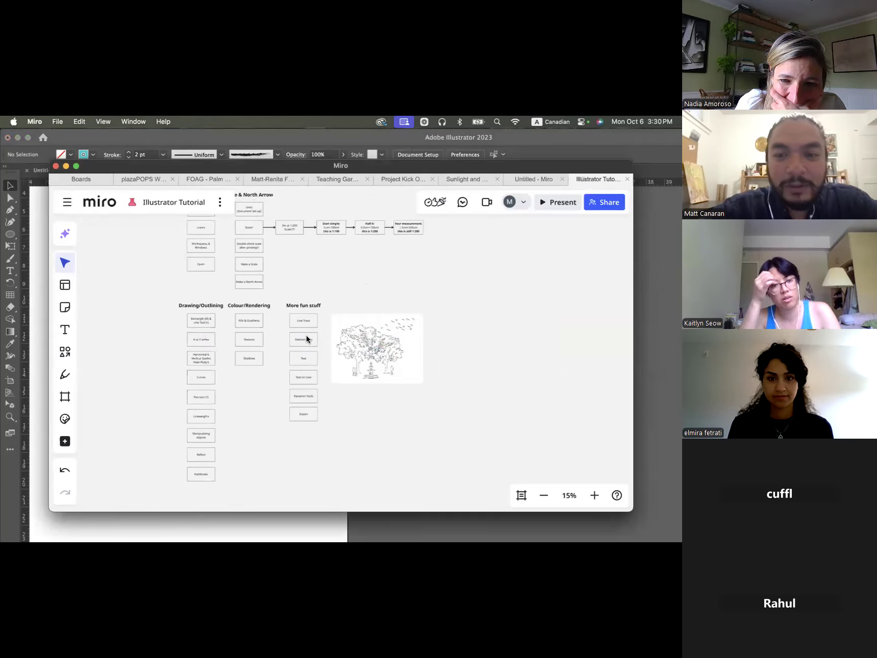
{"action": "scroll", "coordinate": [306, 335], "scroll_direction": "up", "scroll_amount": 5}
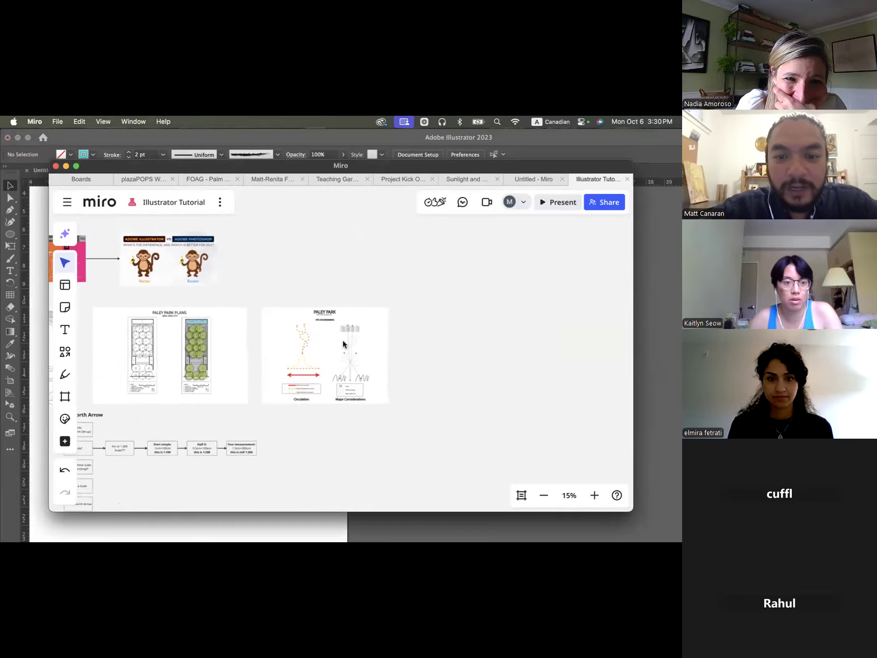
{"action": "scroll", "coordinate": [344, 345], "scroll_direction": "up", "scroll_amount": 10}
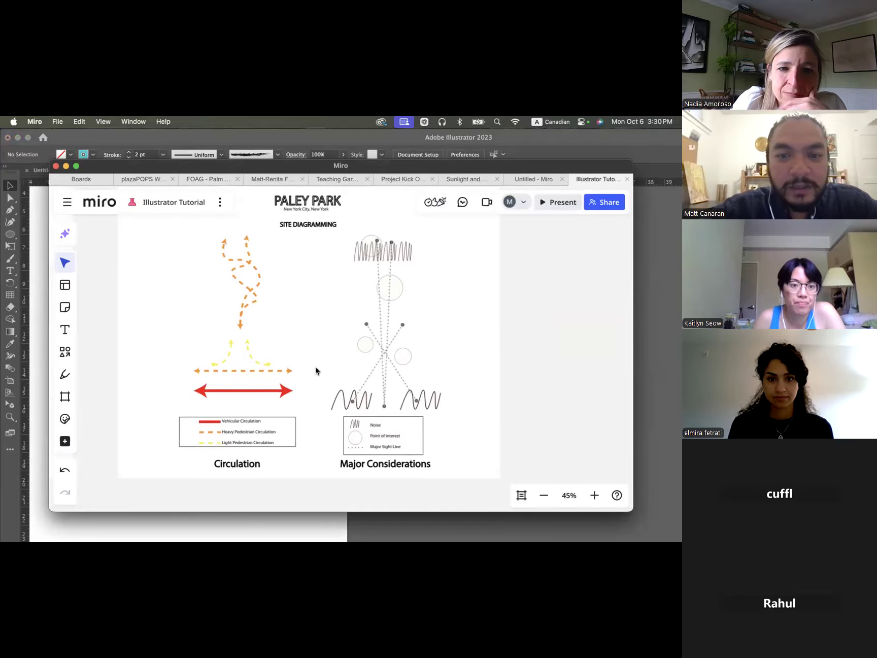
{"action": "scroll", "coordinate": [279, 338], "scroll_direction": "up", "scroll_amount": 5}
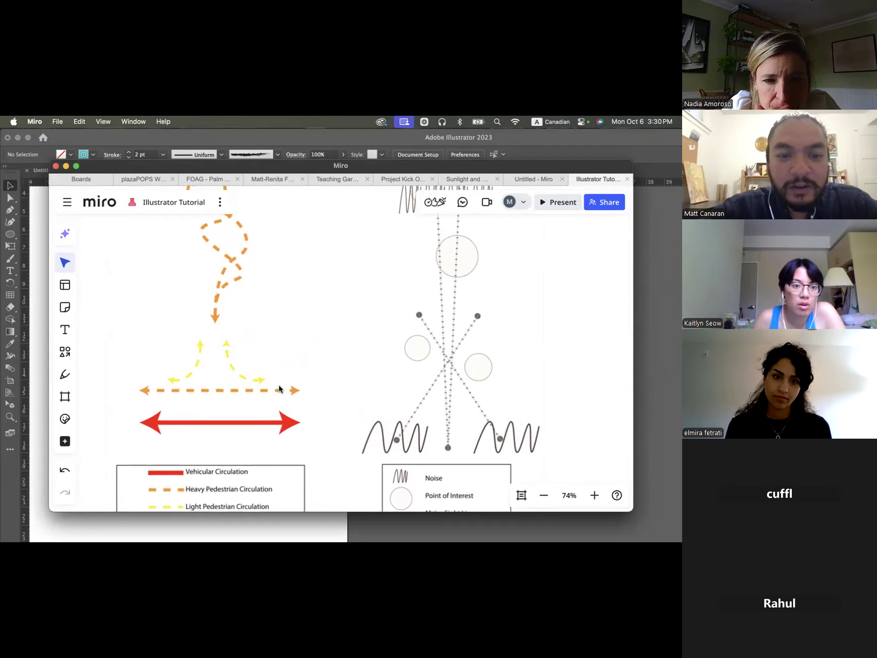
{"action": "scroll", "coordinate": [471, 393], "scroll_direction": "down", "scroll_amount": 3}
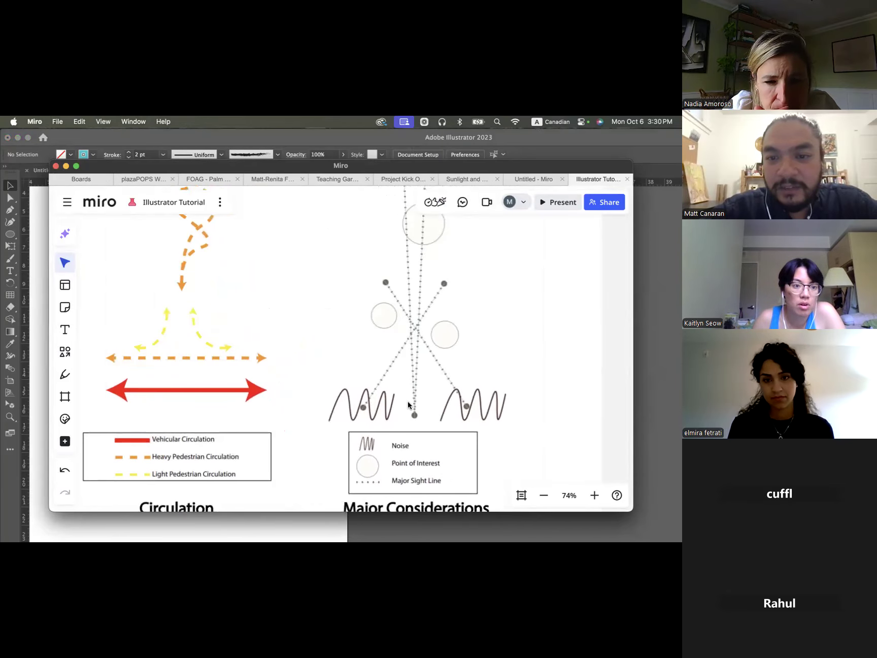
{"action": "scroll", "coordinate": [470, 395], "scroll_direction": "down", "scroll_amount": 5}
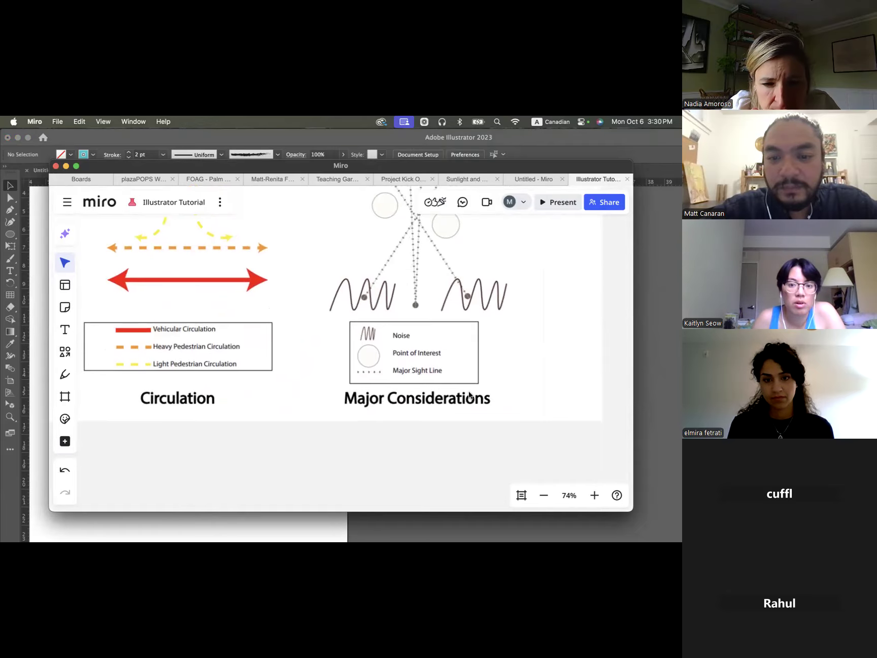
{"action": "scroll", "coordinate": [467, 396], "scroll_direction": "up", "scroll_amount": 2}
{"action": "left_click", "coordinate": [41, 226]}
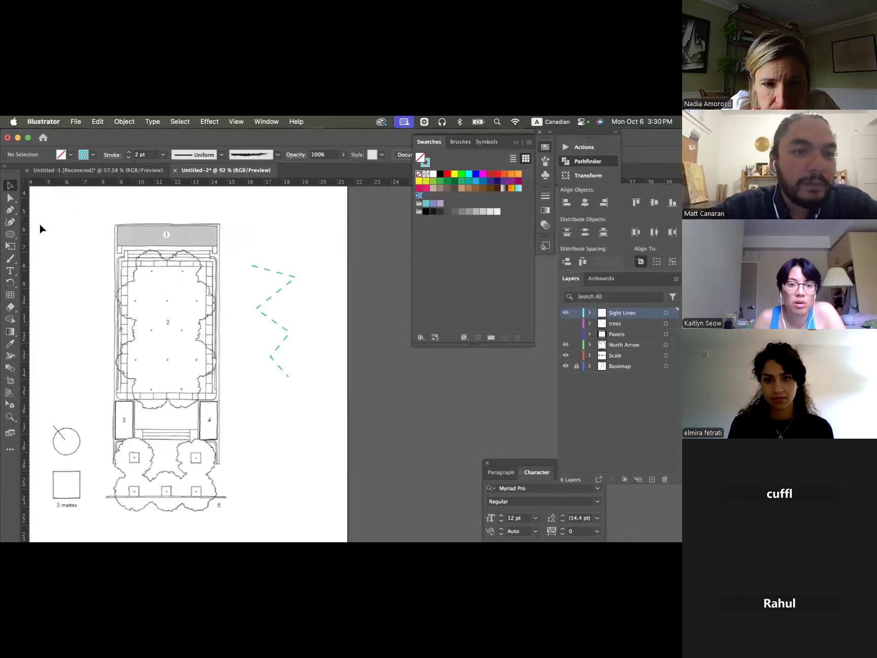
- Delete the dashed zigzag path beside the plan
{"action": "left_click", "coordinate": [282, 290]}
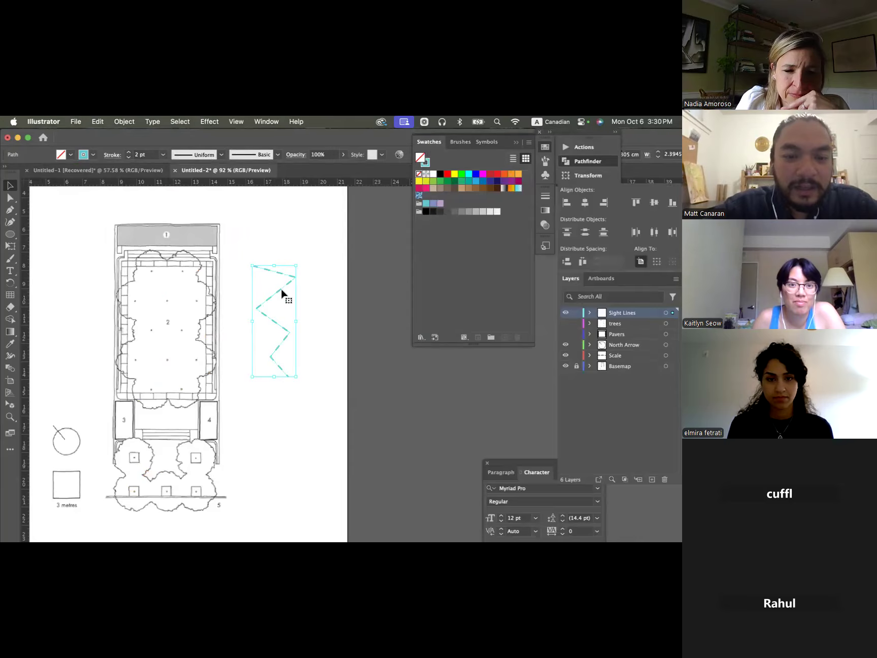
{"action": "key", "text": "Delete"}
{"action": "scroll", "coordinate": [266, 299], "scroll_direction": "down", "scroll_amount": 2}
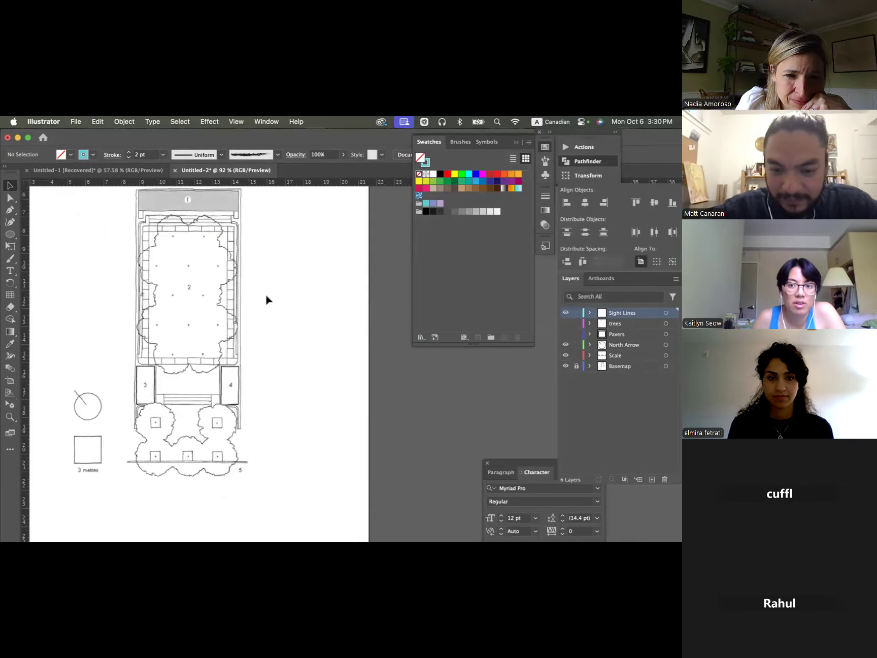
{"action": "scroll", "coordinate": [266, 299], "scroll_direction": "down", "scroll_amount": 3}
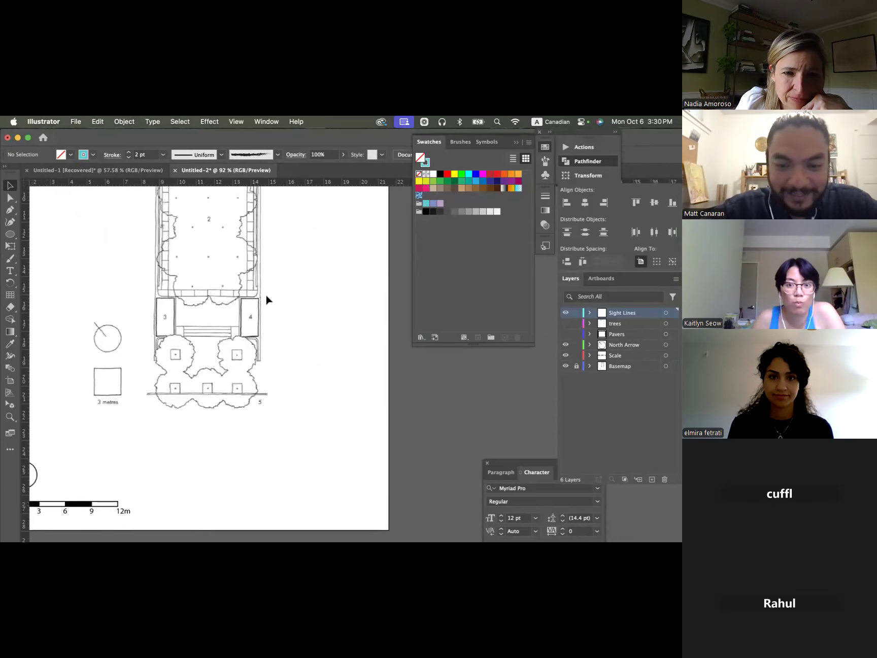
- Switch to the Miro board, review the "More fun stuff" topics and the tree elevation drawing, and return to Illustrator
{"action": "key", "text": "super+Tab"}
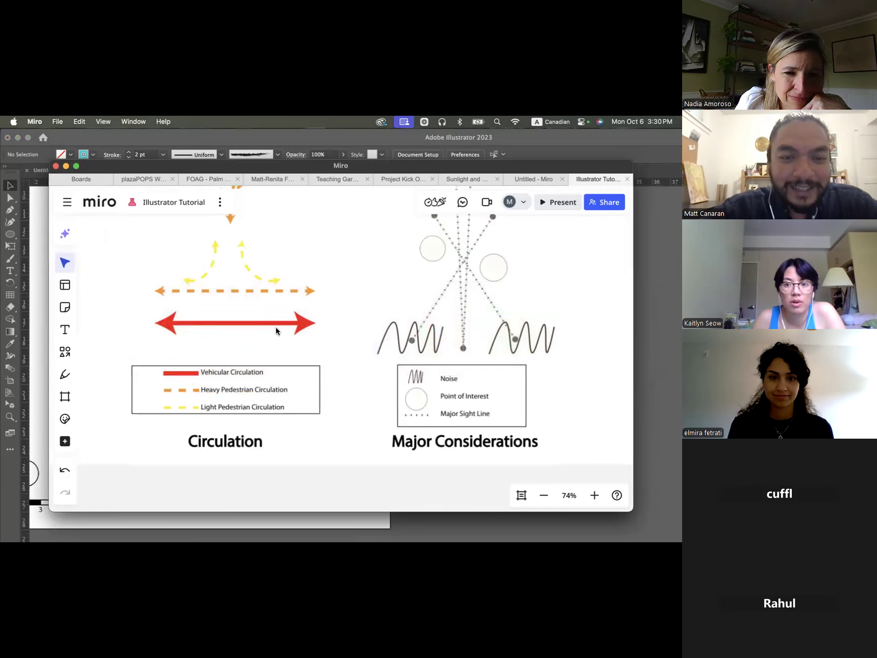
{"action": "scroll", "coordinate": [276, 327], "scroll_direction": "down", "scroll_amount": 13}
{"action": "scroll", "coordinate": [276, 327], "scroll_direction": "left", "scroll_amount": 3}
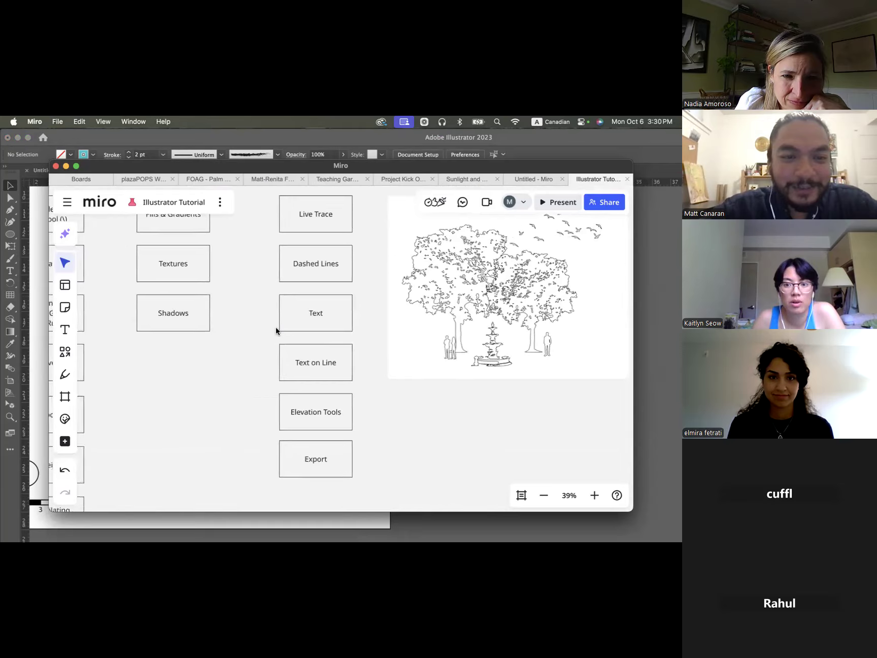
{"action": "scroll", "coordinate": [275, 327], "scroll_direction": "down", "scroll_amount": 2}
{"action": "scroll", "coordinate": [275, 327], "scroll_direction": "down", "scroll_amount": 2}
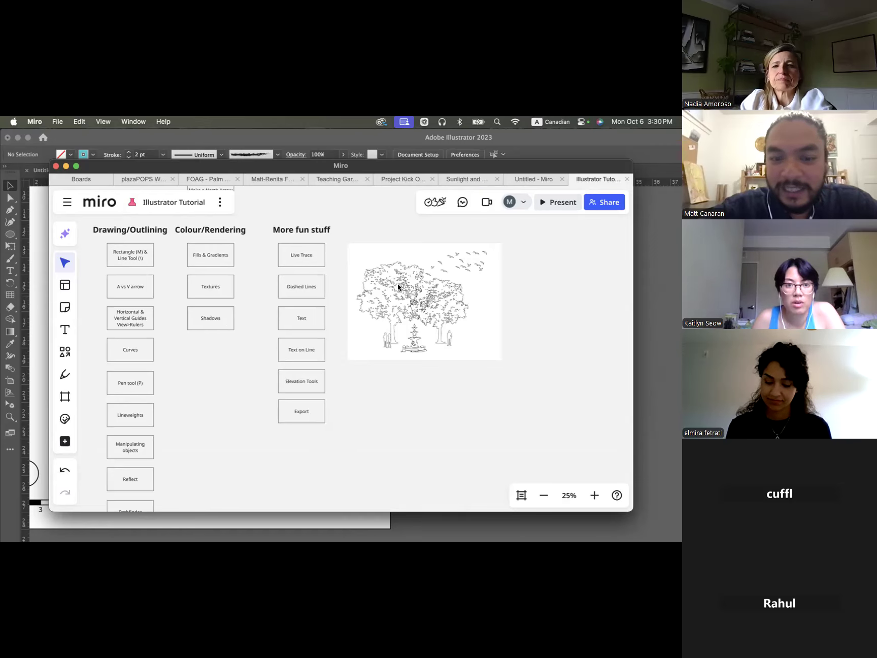
{"action": "scroll", "coordinate": [398, 288], "scroll_direction": "up", "scroll_amount": 5}
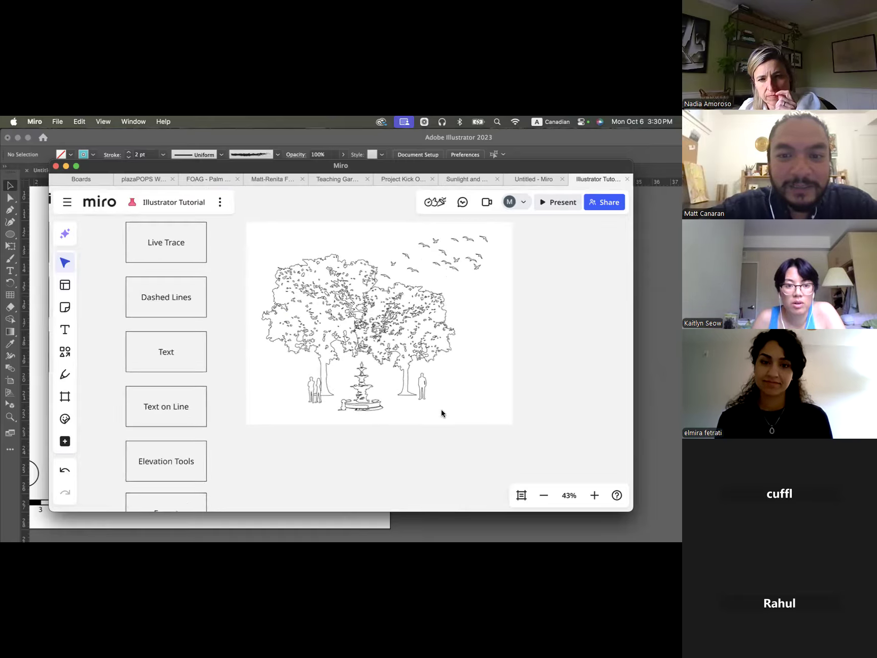
{"action": "scroll", "coordinate": [307, 373], "scroll_direction": "down", "scroll_amount": 4}
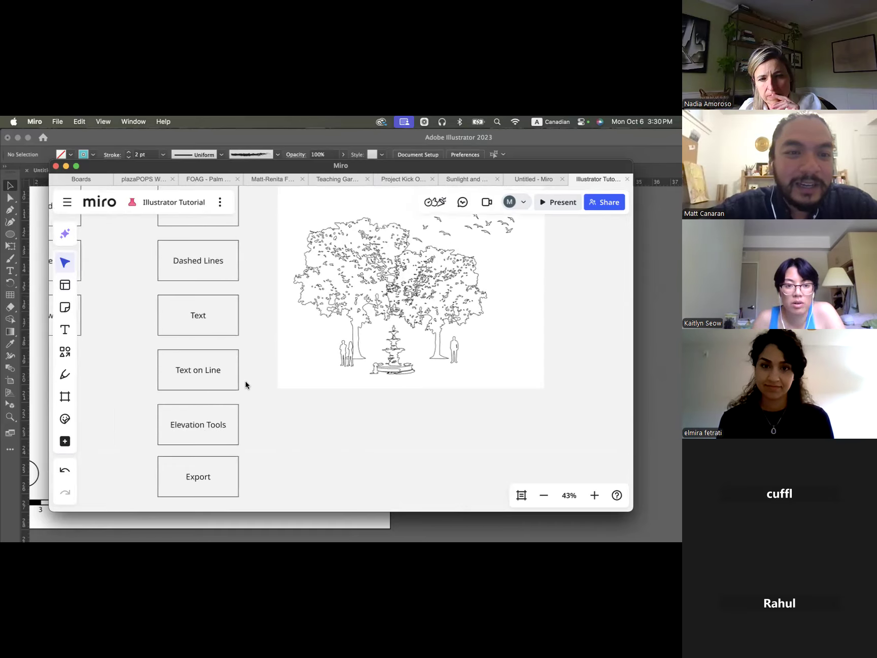
{"action": "scroll", "coordinate": [247, 386], "scroll_direction": "down", "scroll_amount": 1}
{"action": "scroll", "coordinate": [207, 357], "scroll_direction": "down", "scroll_amount": 1}
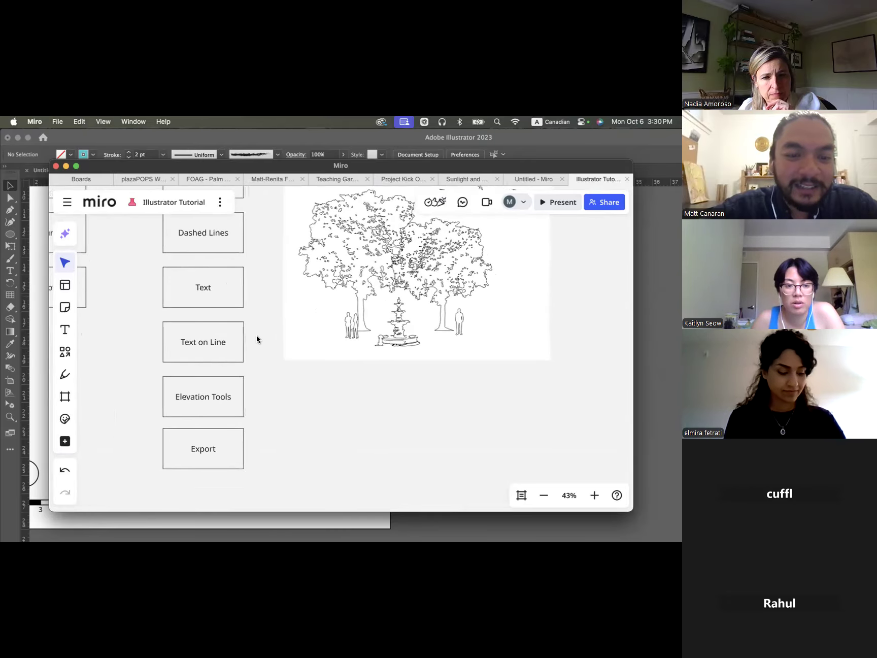
{"action": "scroll", "coordinate": [271, 335], "scroll_direction": "down", "scroll_amount": 3}
{"action": "left_click", "coordinate": [37, 313]}
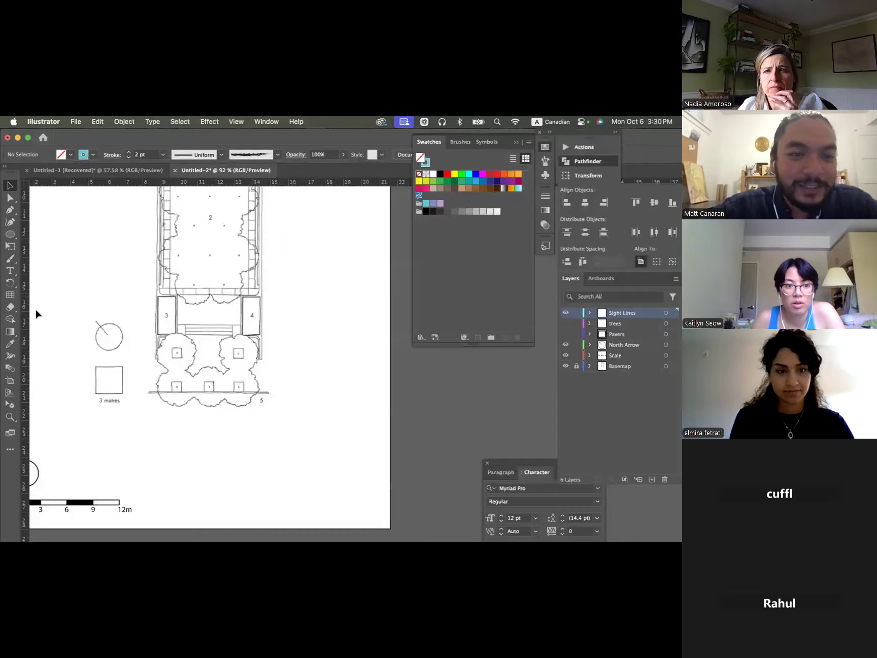
- Draw an open four-point wavy curve about 5.9 cm wide with the Curvature tool in the blank area to the left of the plan
{"action": "scroll", "coordinate": [227, 286], "scroll_direction": "up", "scroll_amount": 3}
{"action": "left_click", "coordinate": [10, 221]}
{"action": "left_click", "coordinate": [117, 295]}
{"action": "left_click", "coordinate": [133, 222]}
{"action": "left_click", "coordinate": [198, 245]}
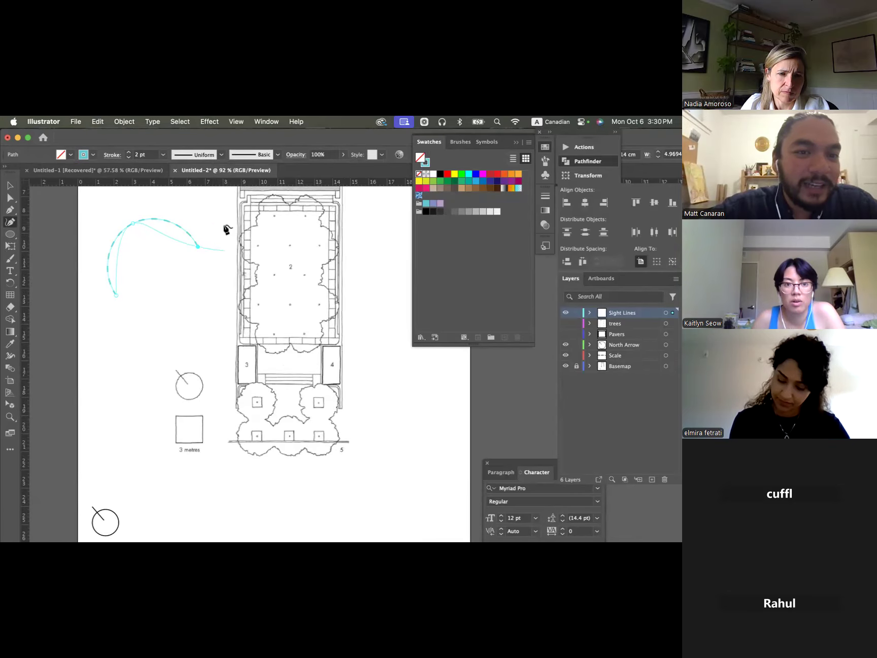
{"action": "left_click", "coordinate": [224, 223]}
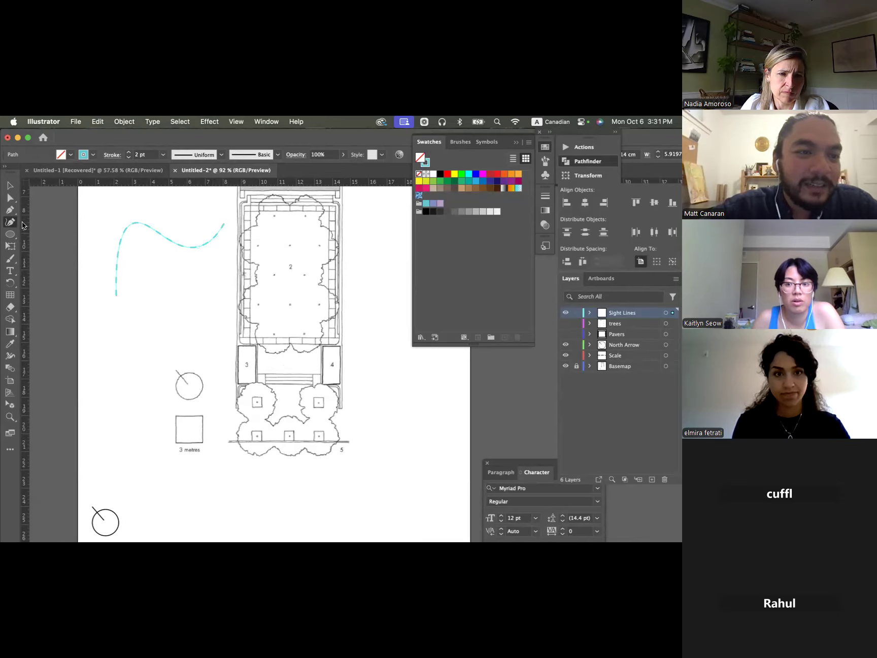
{"action": "key", "text": "Escape"}
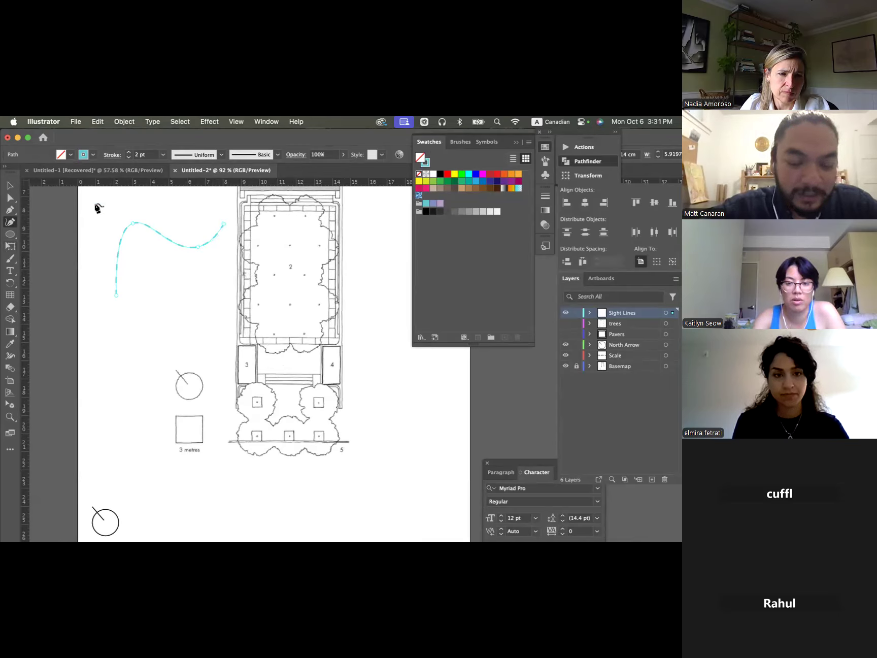
- Use Type on a Path to run the text "Hi Friends! How are you?" along the wavy curve beside the plan
{"action": "key", "text": "t"}
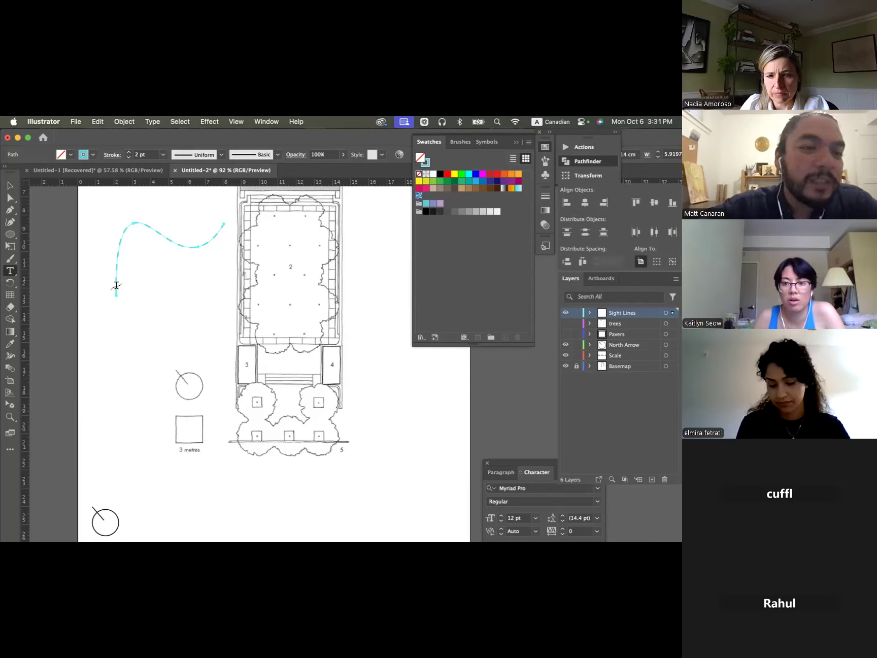
{"action": "left_click", "coordinate": [9, 272]}
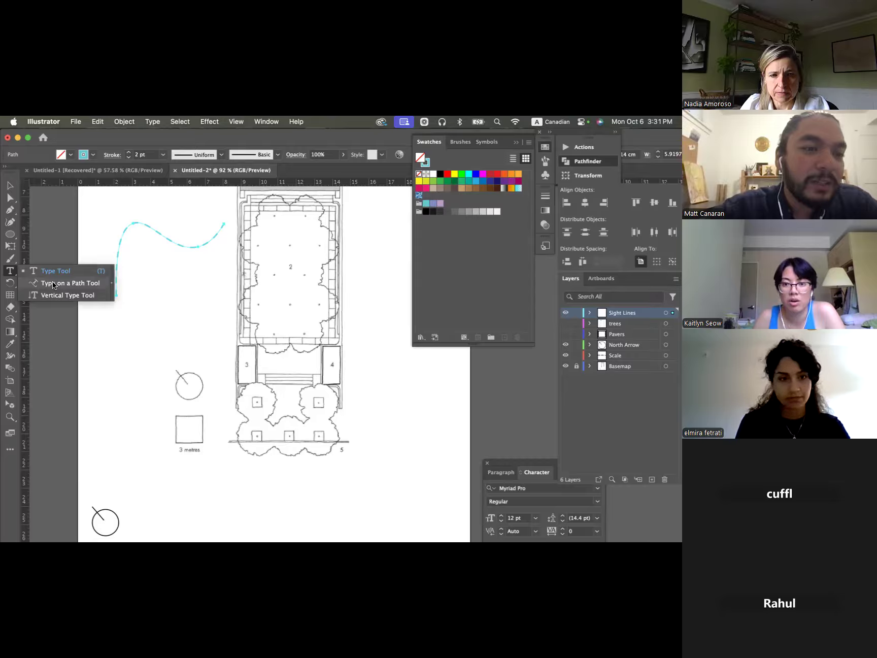
{"action": "left_click", "coordinate": [84, 287]}
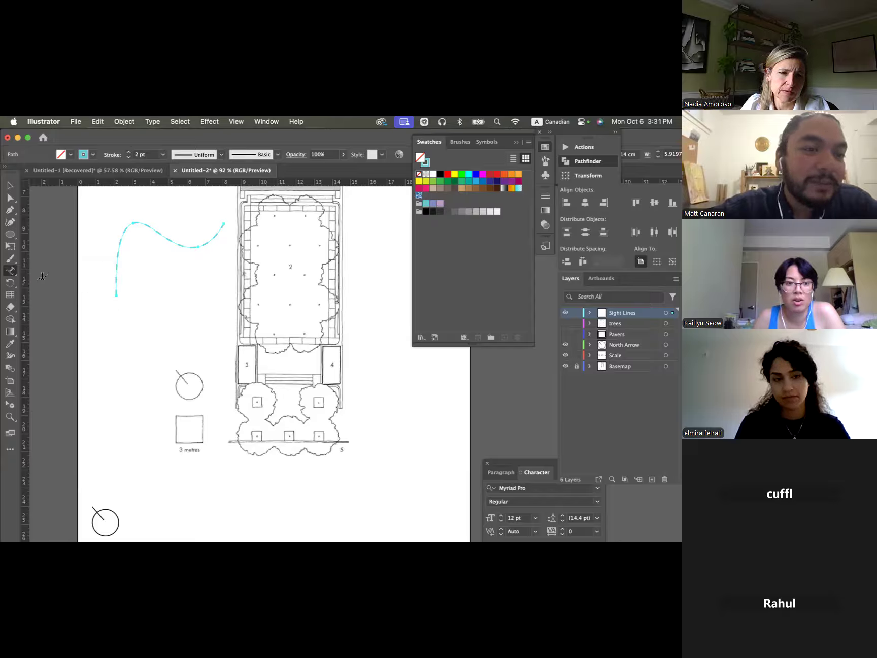
{"action": "left_click", "coordinate": [11, 273]}
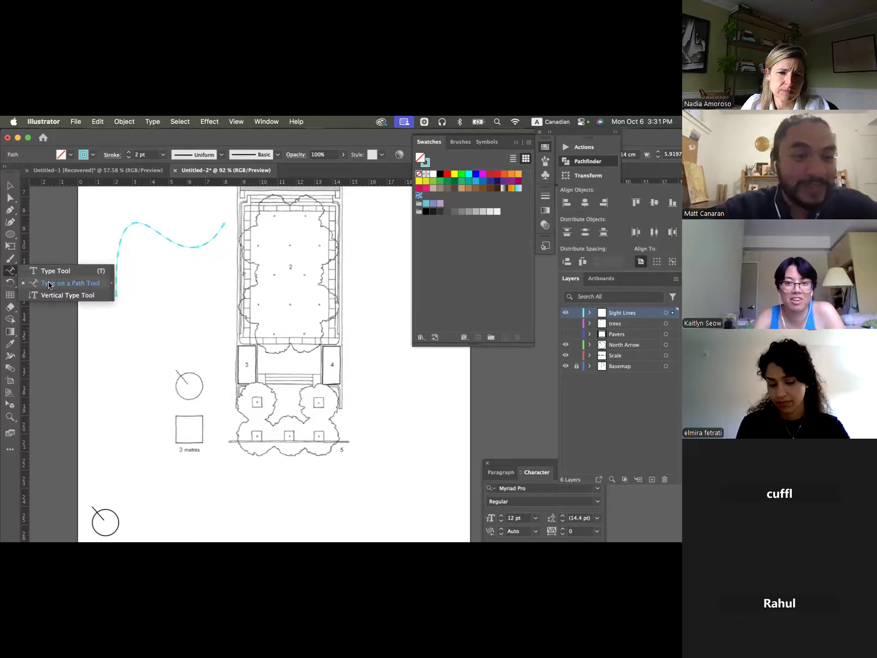
{"action": "left_click", "coordinate": [76, 288]}
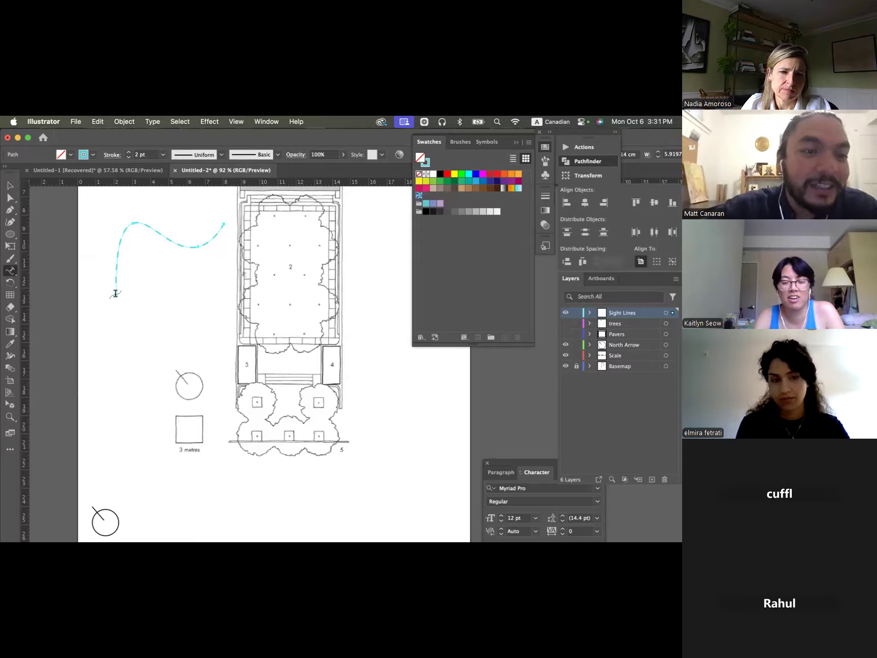
{"action": "left_click", "coordinate": [115, 290]}
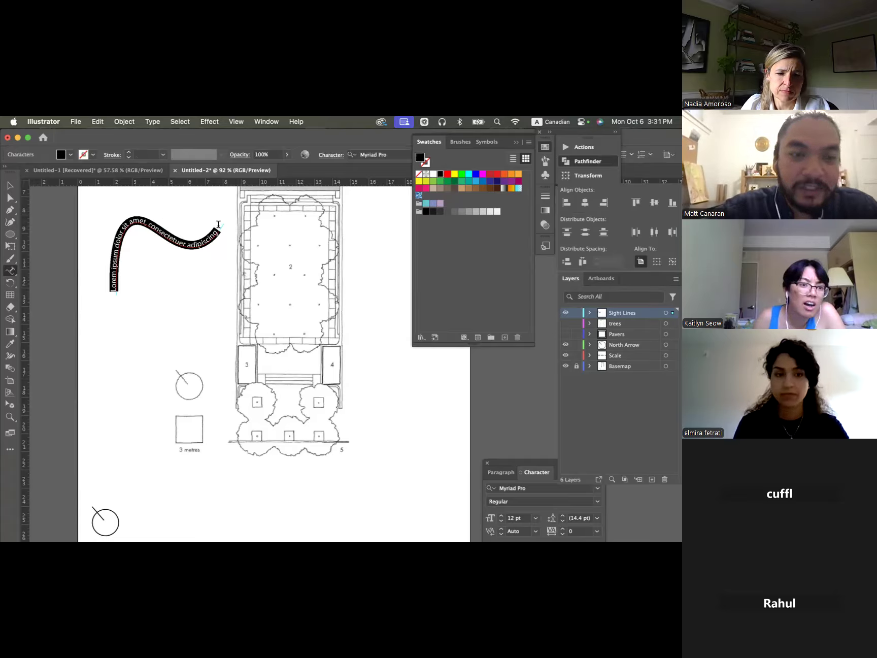
{"action": "key", "text": "BackSpace"}
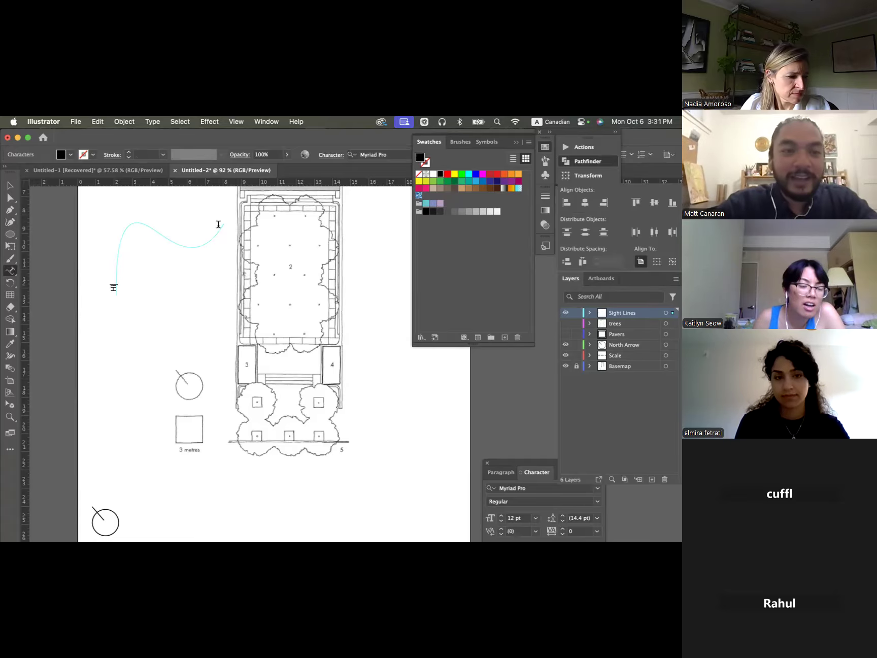
{"action": "type", "text": "Hi Friends!"}
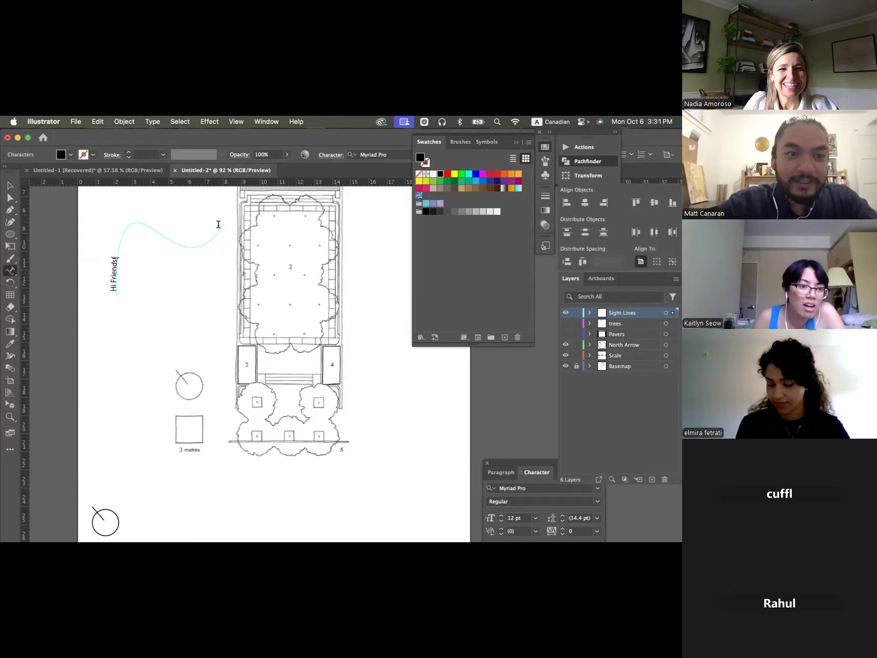
{"action": "type", "text": " How"}
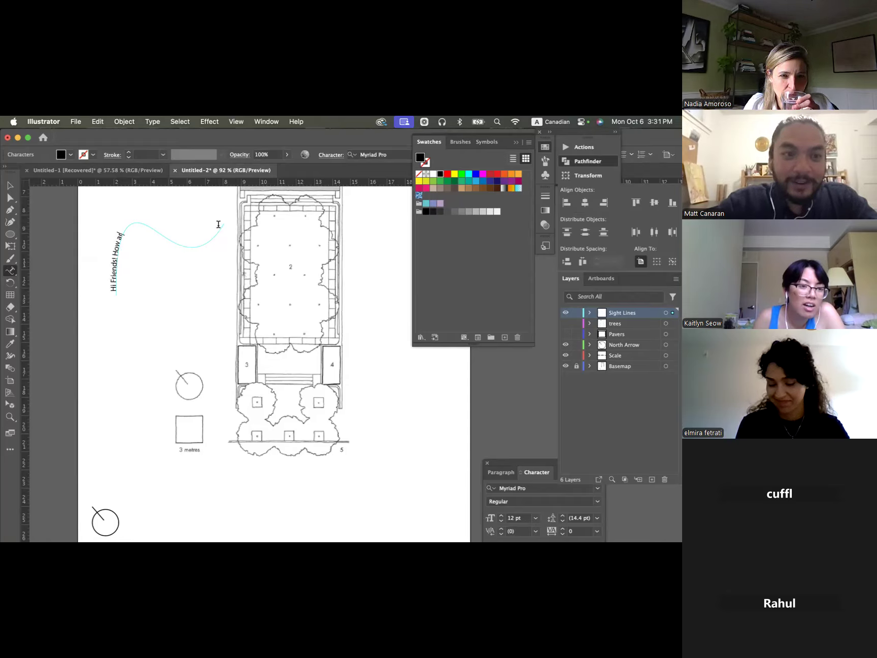
{"action": "type", "text": " are you?"}
- Change the font of the whole "Hi Friends! How are you?" path text to Helvetica
{"action": "key", "text": "super+a"}
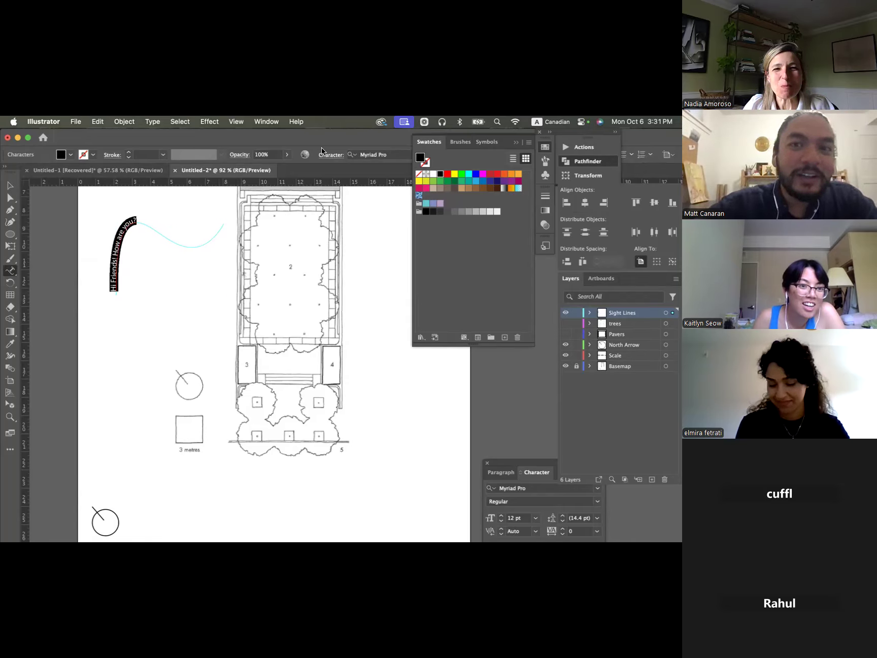
{"action": "left_click", "coordinate": [372, 153]}
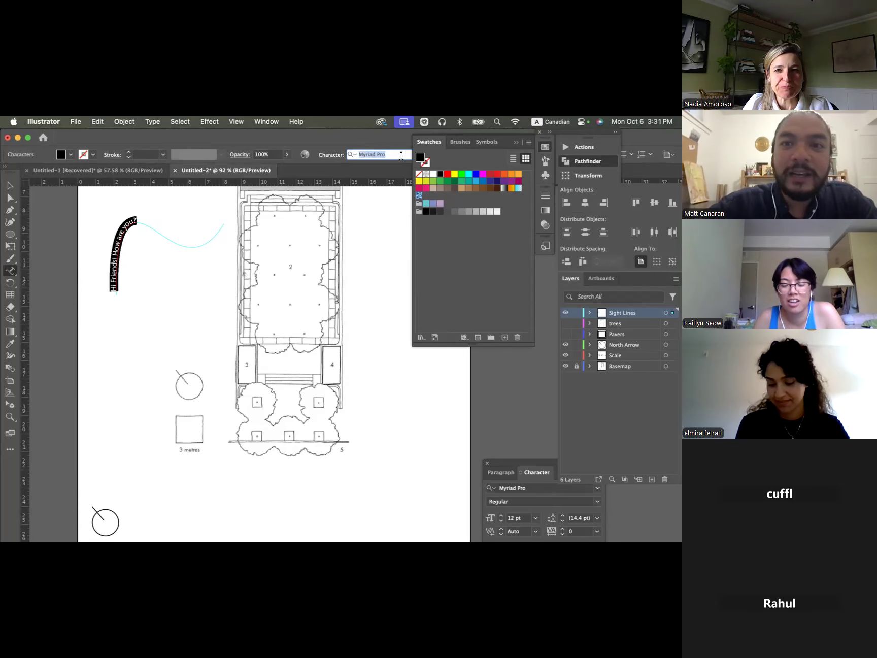
{"action": "type", "text": "hel"}
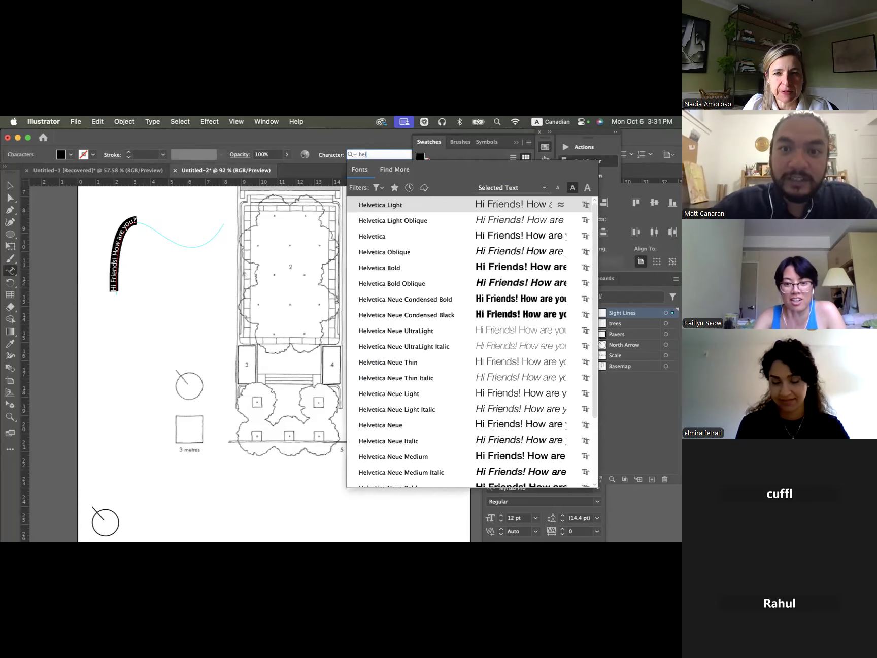
{"action": "key", "text": "Down"}
{"action": "key", "text": "Down"}
{"action": "key", "text": "Return"}
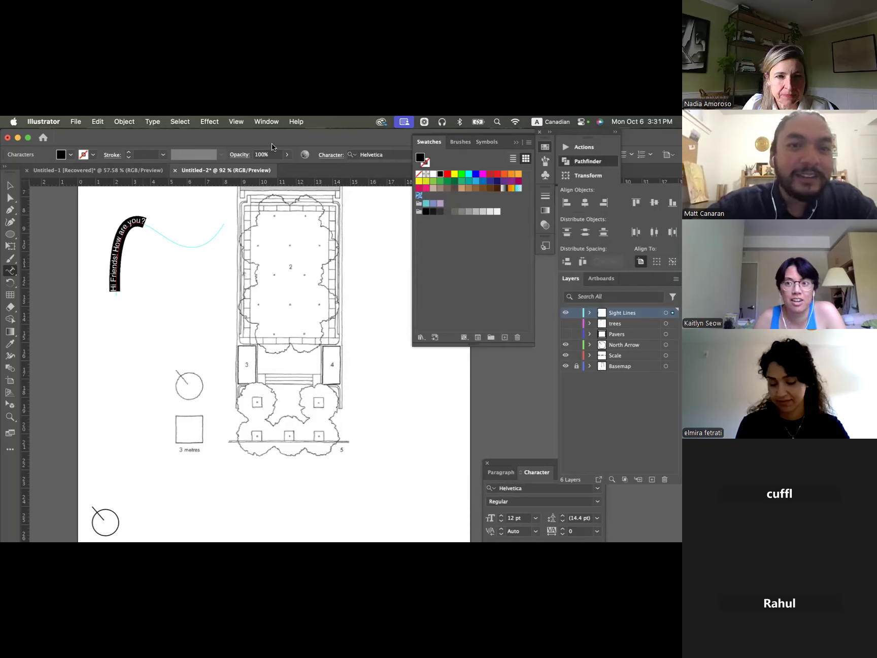
- Set the path text's size to 21 pt, its leading to 27 pt and its tracking to 20
{"action": "left_click", "coordinate": [510, 140]}
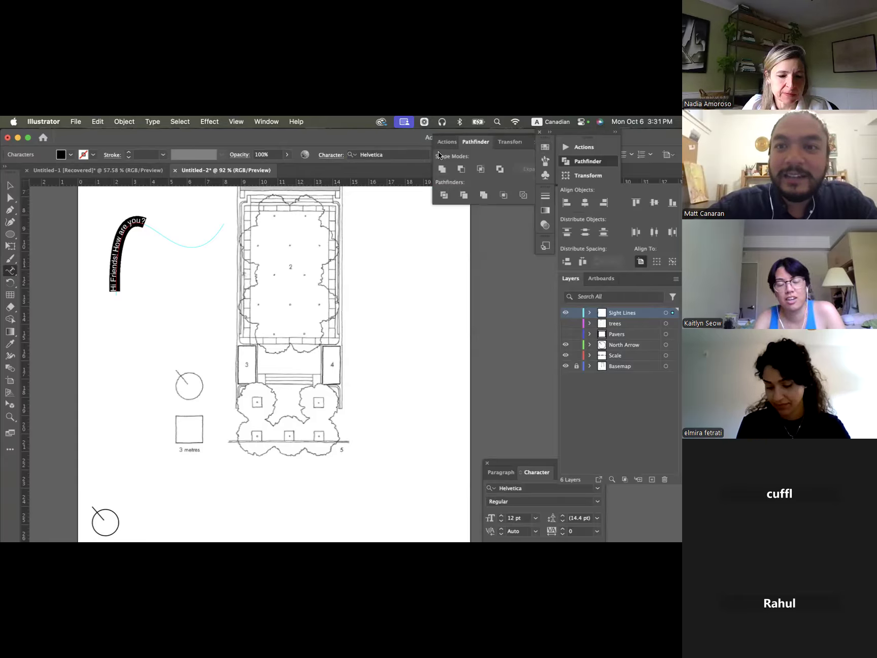
{"action": "left_click", "coordinate": [404, 154]}
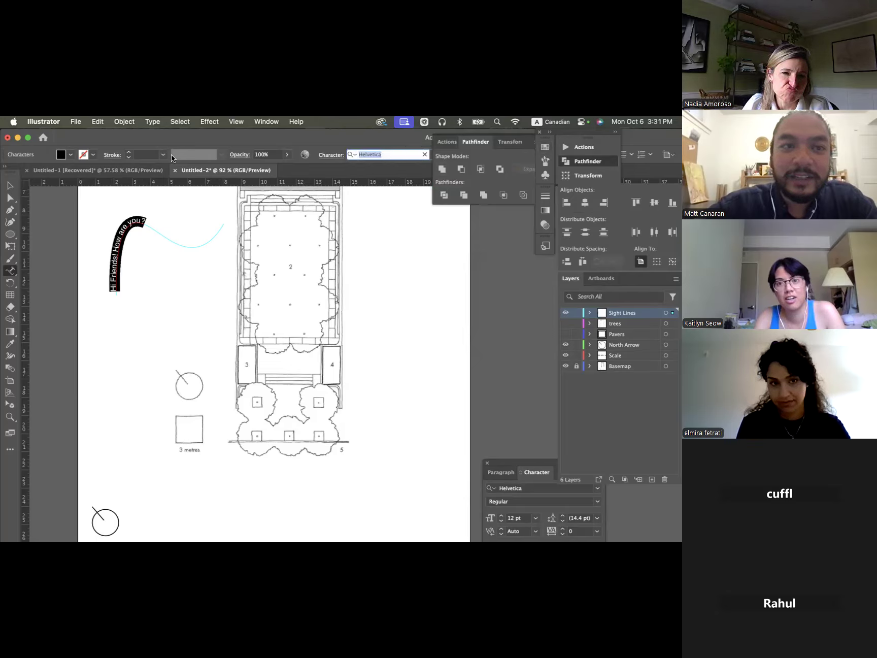
{"action": "left_click", "coordinate": [330, 155]}
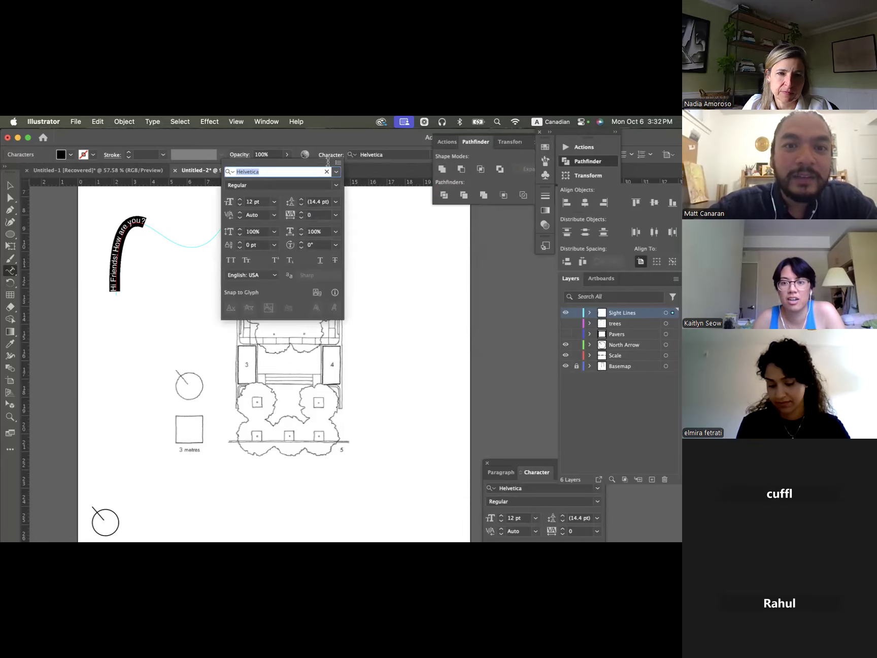
{"action": "left_click", "coordinate": [241, 196]}
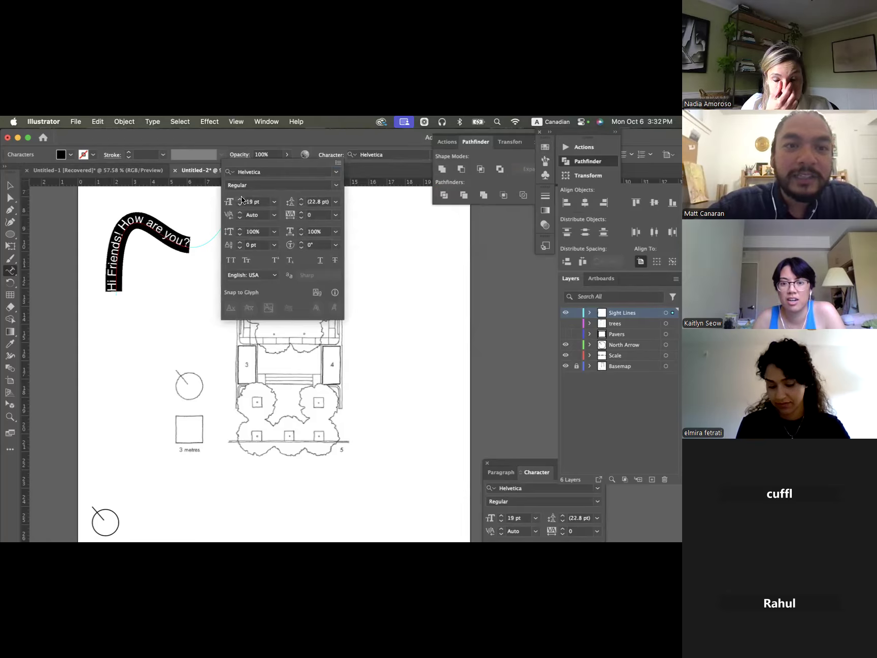
{"action": "left_click", "coordinate": [301, 199]}
{"action": "left_click", "coordinate": [301, 211]}
{"action": "left_click", "coordinate": [301, 211]}
{"action": "left_click", "coordinate": [301, 211]}
{"action": "left_click", "coordinate": [301, 212]}
{"action": "left_click", "coordinate": [300, 211]}
{"action": "left_click", "coordinate": [301, 212]}
{"action": "left_click", "coordinate": [301, 212]}
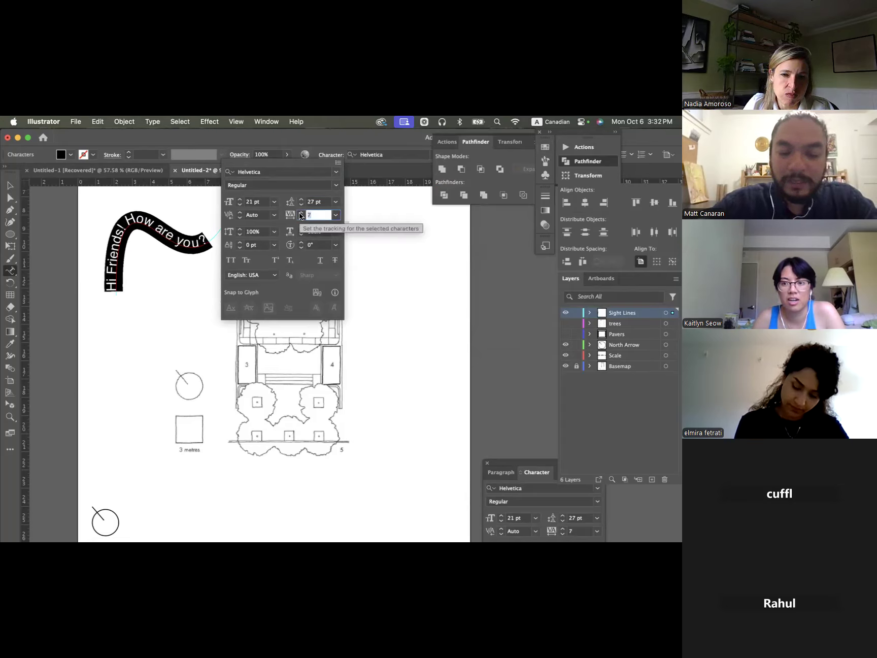
{"action": "type", "text": "20"}
{"action": "key", "text": "Return"}
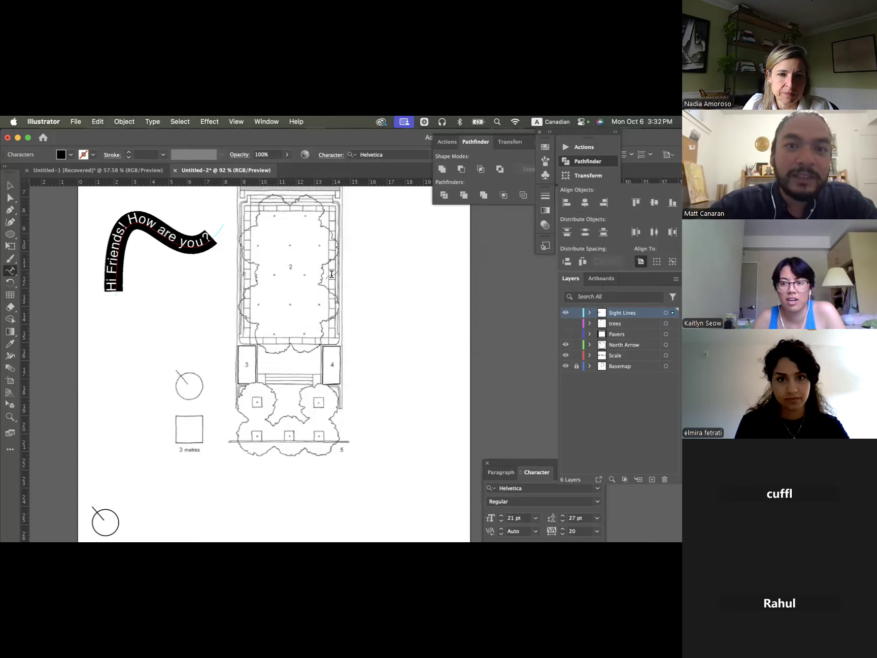
{"action": "key", "text": "Escape"}
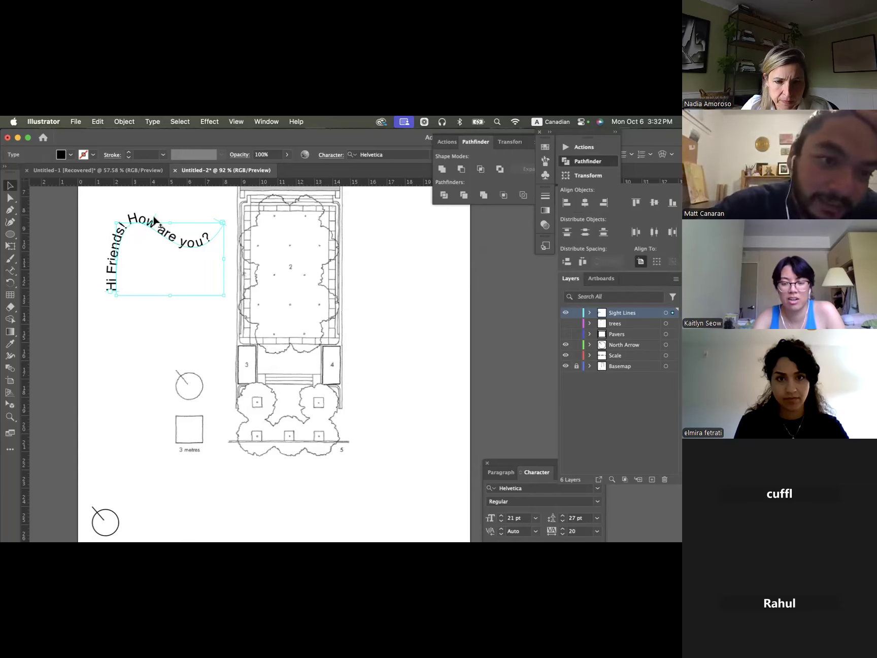
- Flip the path text to the opposite side of its curve, and delete the text together with the curve
{"action": "mouse_move", "coordinate": [155, 221]}
{"action": "left_mouse_down"}
{"action": "mouse_move", "coordinate": [152, 245]}
{"action": "mouse_move", "coordinate": [163, 223]}
{"action": "left_mouse_up"}
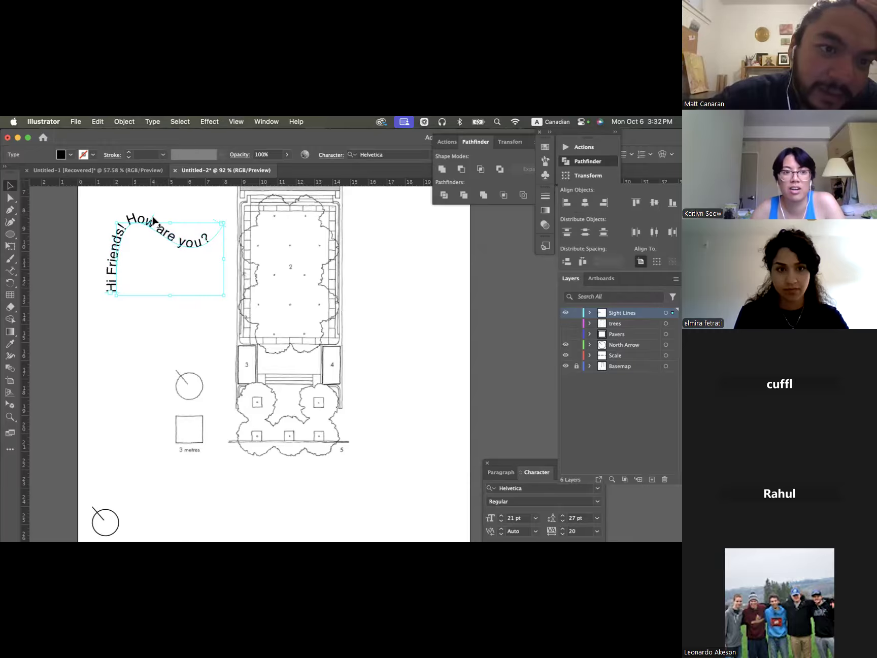
{"action": "mouse_move", "coordinate": [154, 219]}
{"action": "left_mouse_down"}
{"action": "mouse_move", "coordinate": [146, 242]}
{"action": "mouse_move", "coordinate": [145, 235]}
{"action": "left_mouse_up"}
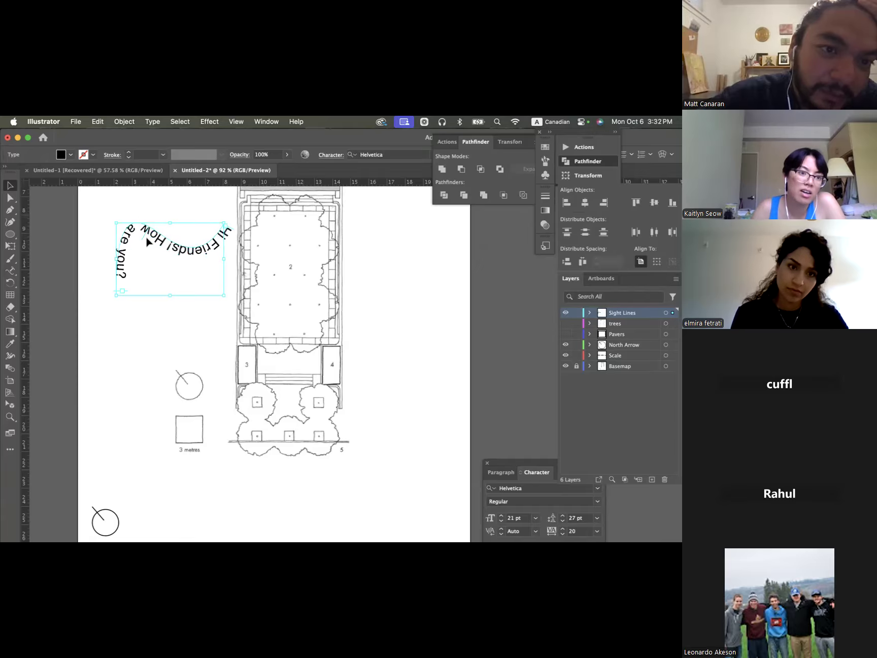
{"action": "left_click", "coordinate": [142, 201]}
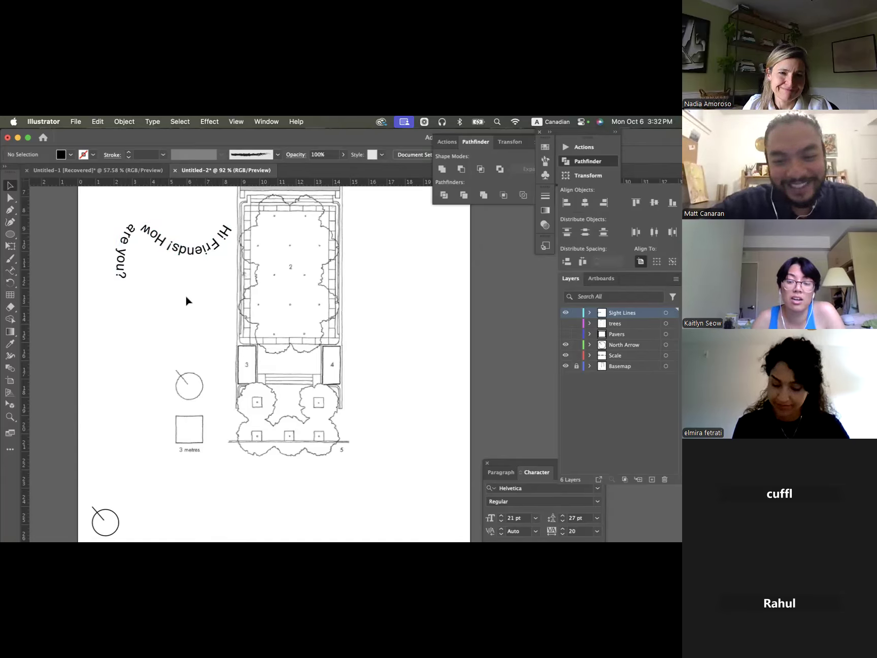
{"action": "left_click_drag", "start_coordinate": [168, 237], "coordinate": [196, 278]}
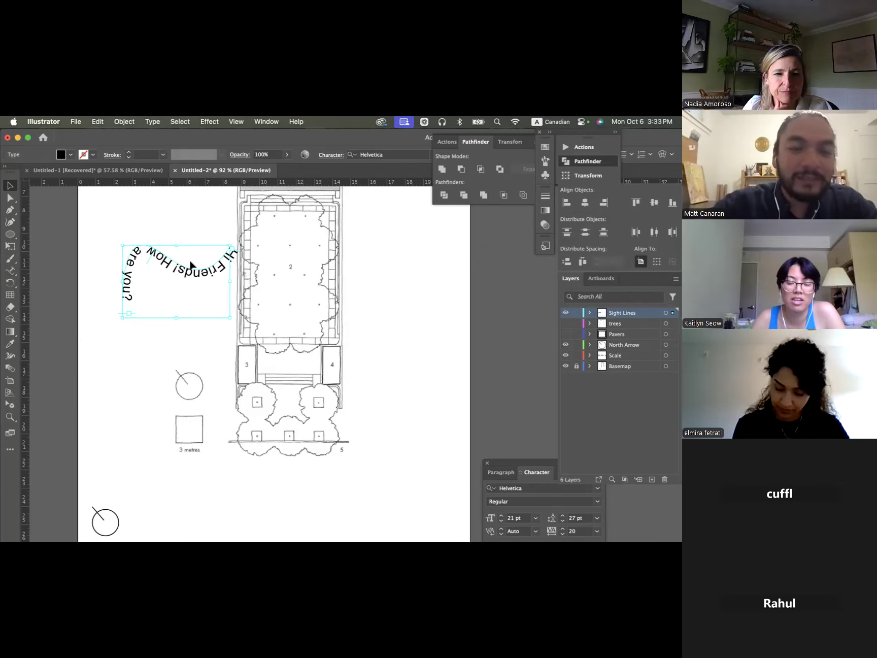
{"action": "key", "text": "Delete"}
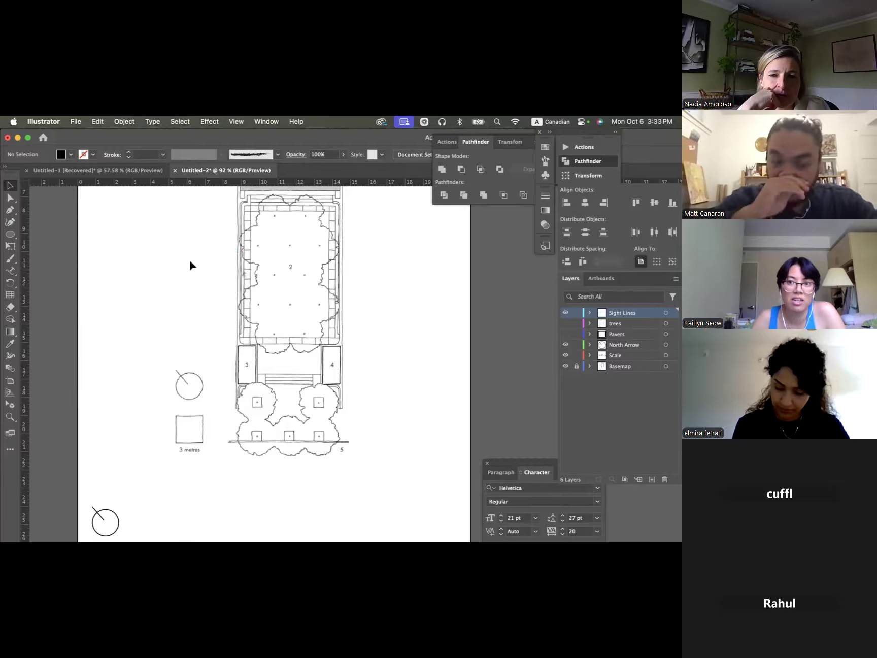
- Create an area text box in the blank space beside the plan with the sample text "sdsdsdsdda", and delete it
{"action": "scroll", "coordinate": [282, 321], "scroll_direction": "down", "scroll_amount": 2}
{"action": "scroll", "coordinate": [281, 321], "scroll_direction": "left", "scroll_amount": 1}
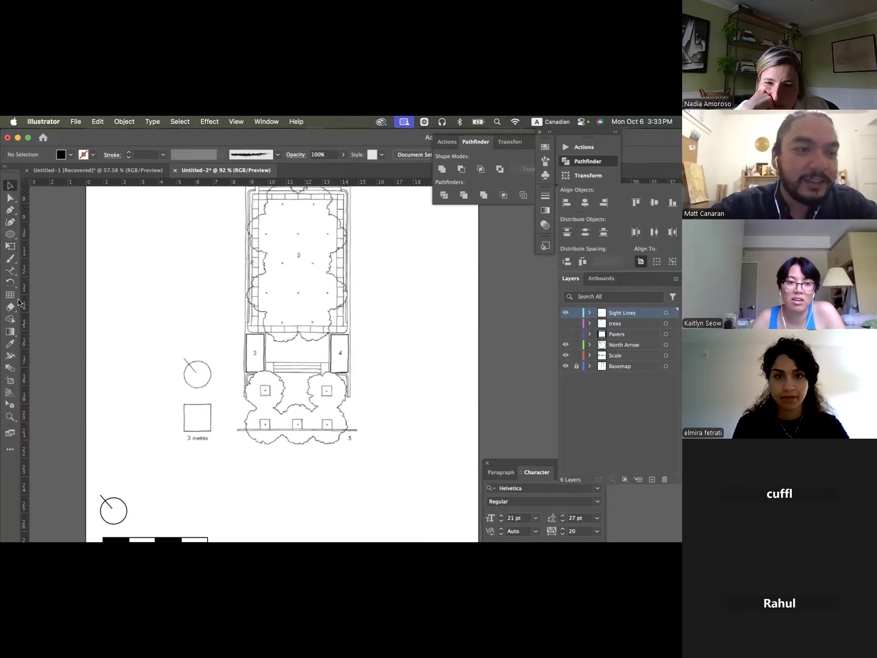
{"action": "left_click", "coordinate": [11, 270]}
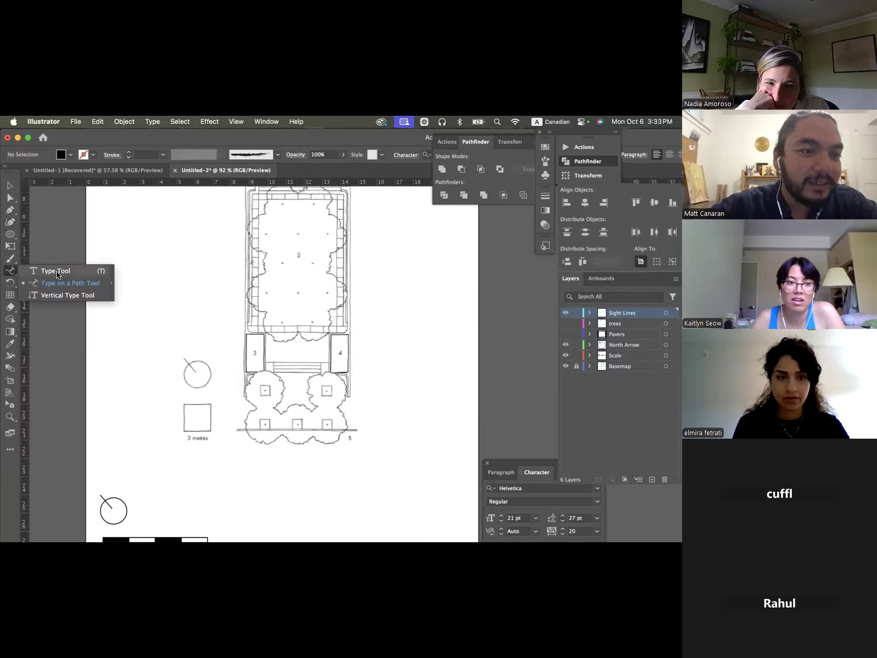
{"action": "left_click", "coordinate": [55, 272]}
{"action": "left_click_drag", "start_coordinate": [136, 221], "coordinate": [202, 280]}
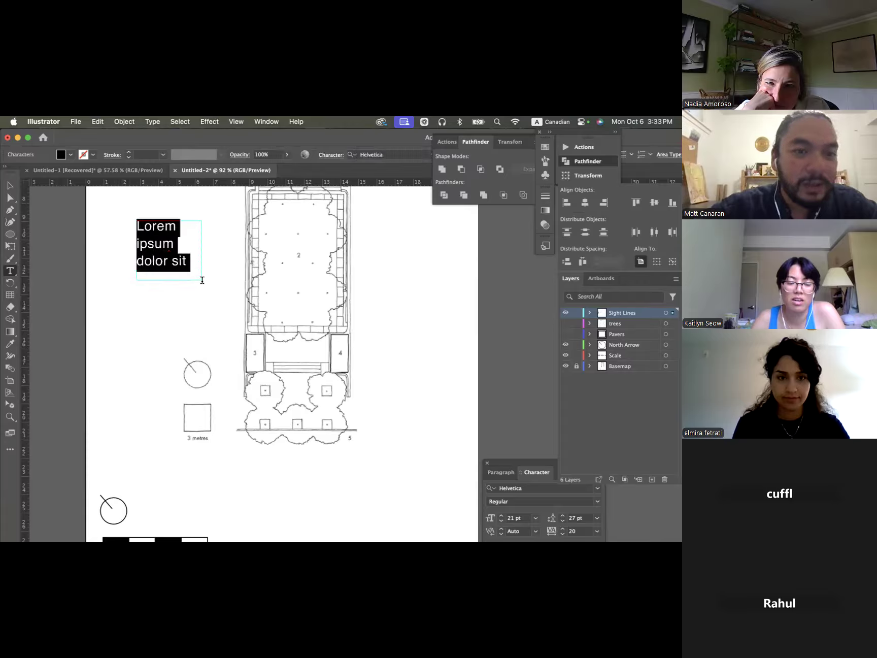
{"action": "type", "text": "sdsdsdsdda"}
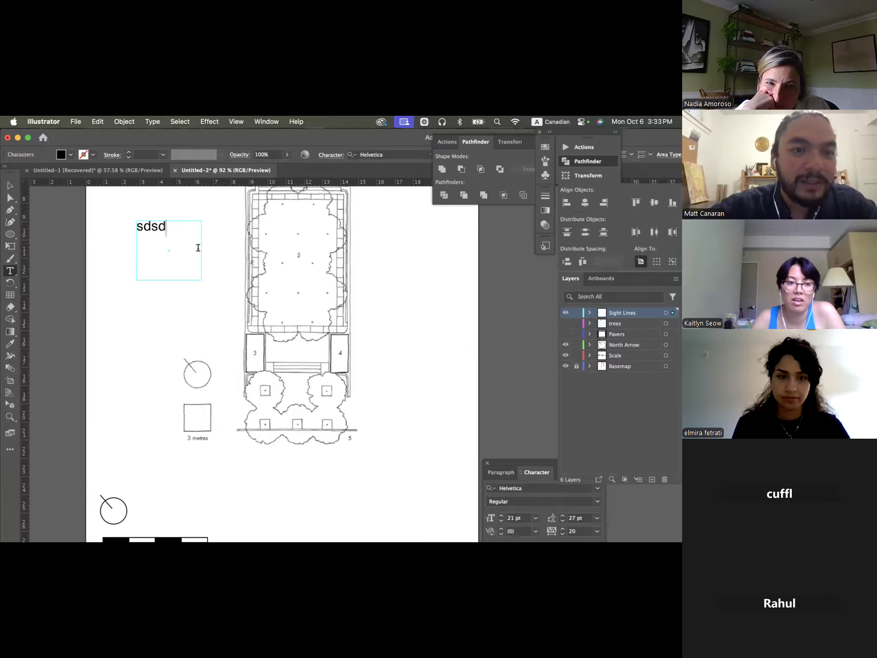
{"action": "key", "text": "Escape"}
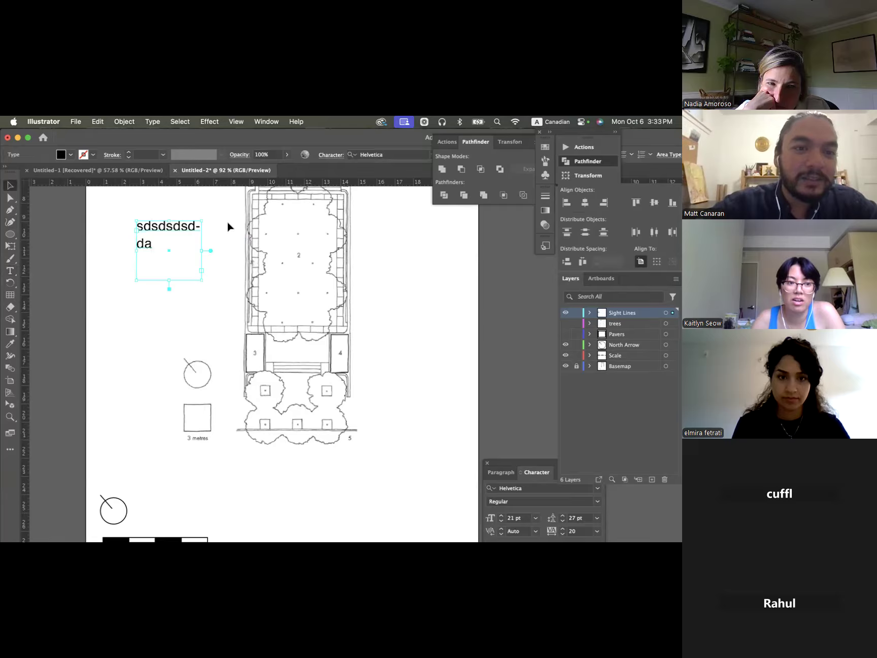
{"action": "key", "text": "Delete"}
- Place vertical "Lorem ipsum" placeholder text with the Vertical Type tool in the blank space beside the plan, and delete it
{"action": "left_click", "coordinate": [14, 274]}
{"action": "left_click_drag", "start_coordinate": [15, 274], "coordinate": [51, 295]}
{"action": "left_click", "coordinate": [112, 213]}
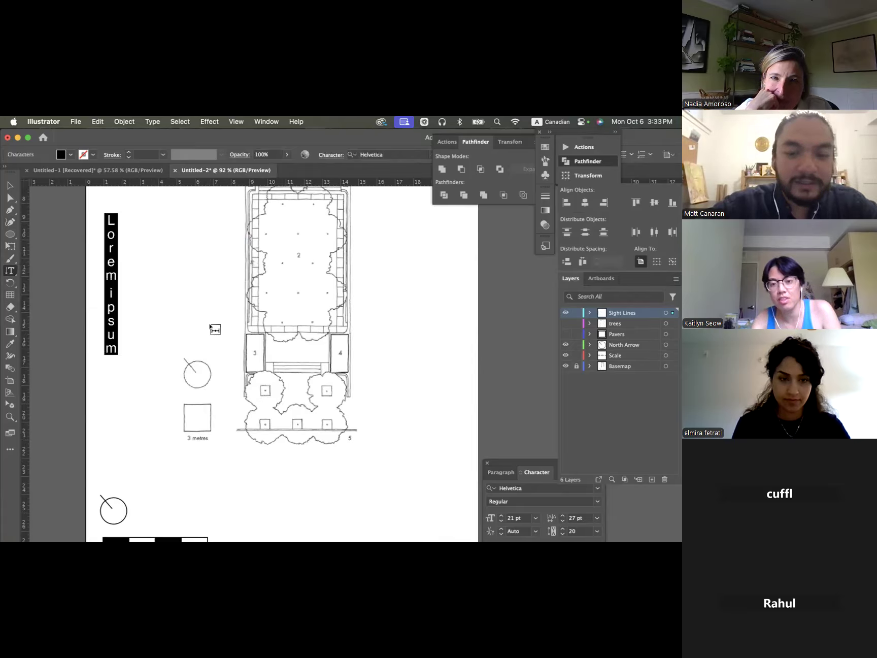
{"action": "key", "text": "Escape"}
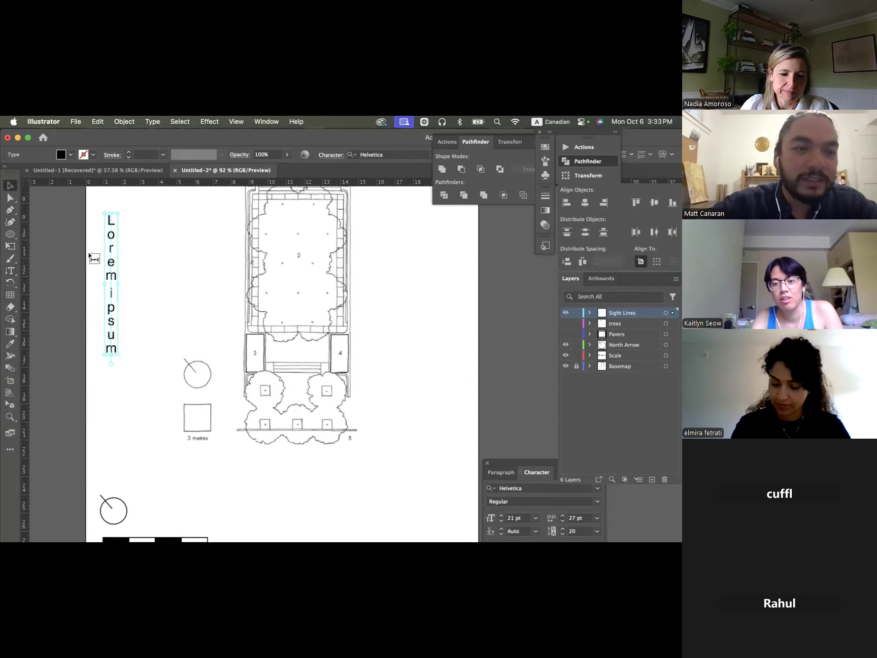
{"action": "left_click", "coordinate": [131, 307]}
{"action": "left_click_drag", "start_coordinate": [113, 319], "coordinate": [99, 293]}
{"action": "key", "text": "Delete"}
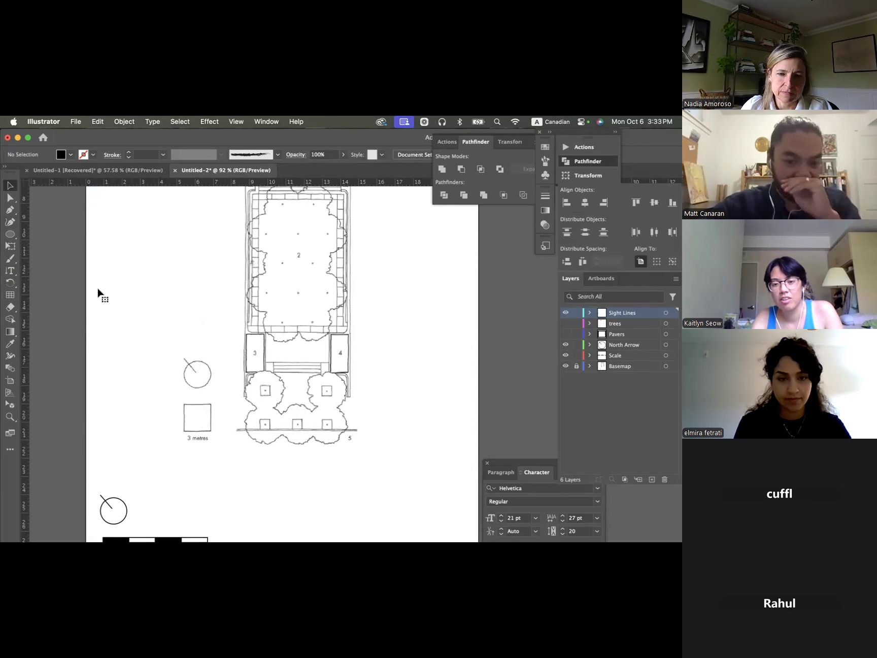
{"action": "scroll", "coordinate": [267, 274], "scroll_direction": "right", "scroll_amount": 3}
{"action": "scroll", "coordinate": [267, 273], "scroll_direction": "up", "scroll_amount": 1}
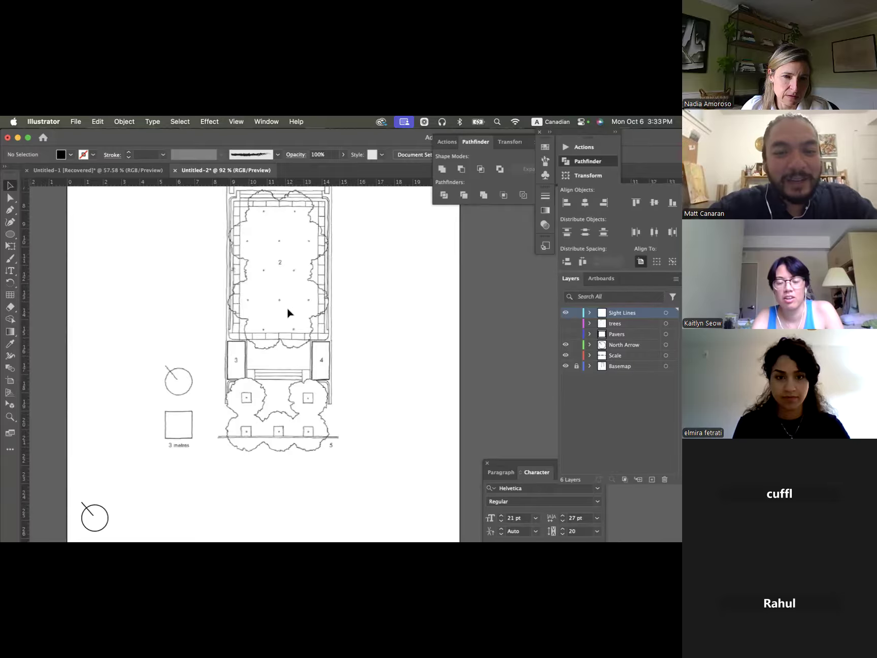
{"action": "scroll", "coordinate": [288, 312], "scroll_direction": "down", "scroll_amount": 5}
{"action": "scroll", "coordinate": [287, 316], "scroll_direction": "right", "scroll_amount": 2}
{"action": "scroll", "coordinate": [287, 317], "scroll_direction": "up", "scroll_amount": 2}
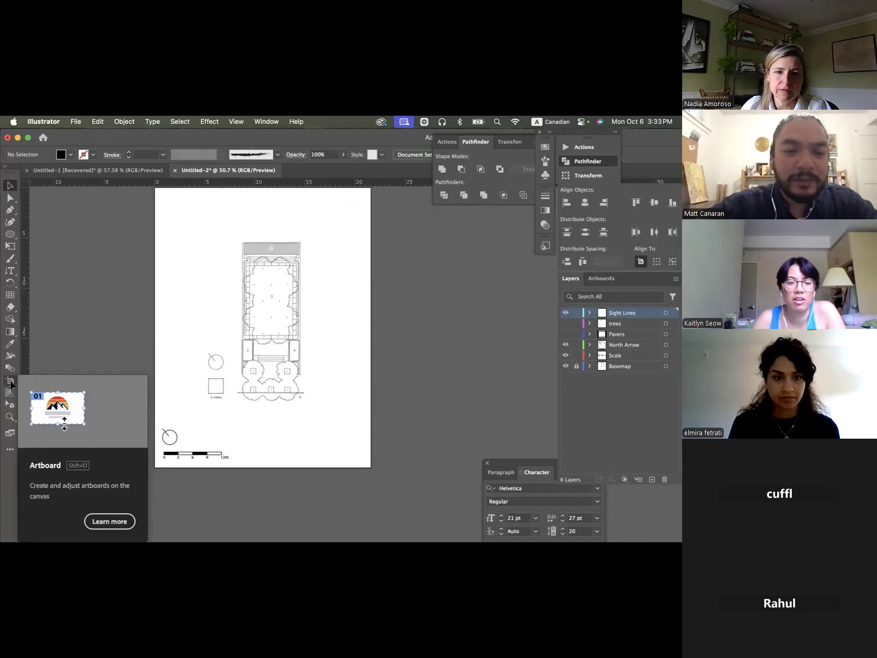
- Draw a second, landscape-shaped artboard in the empty canvas beside the plan with the Artboard tool
{"action": "scroll", "coordinate": [198, 278], "scroll_direction": "down", "scroll_amount": 2}
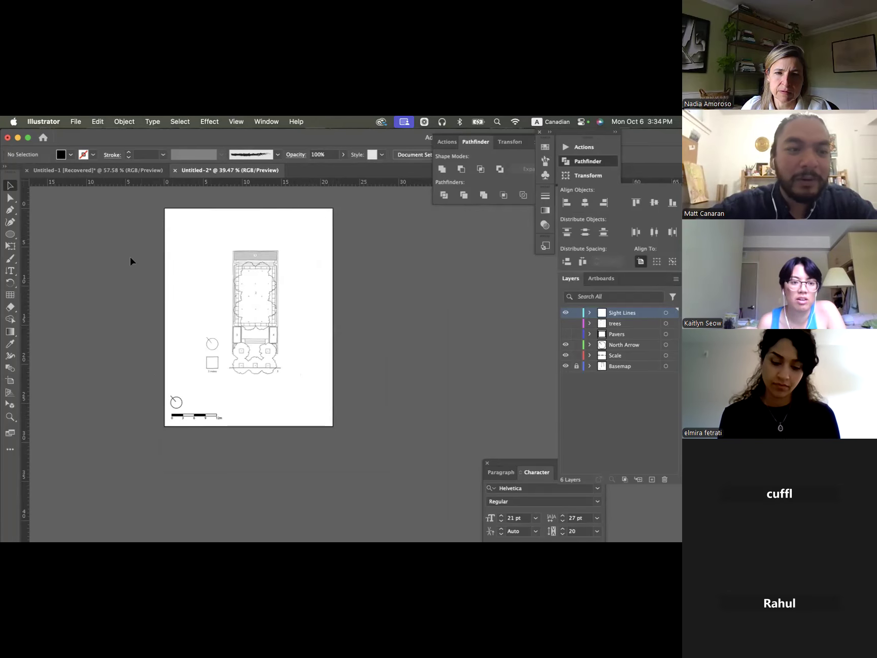
{"action": "left_click", "coordinate": [7, 383]}
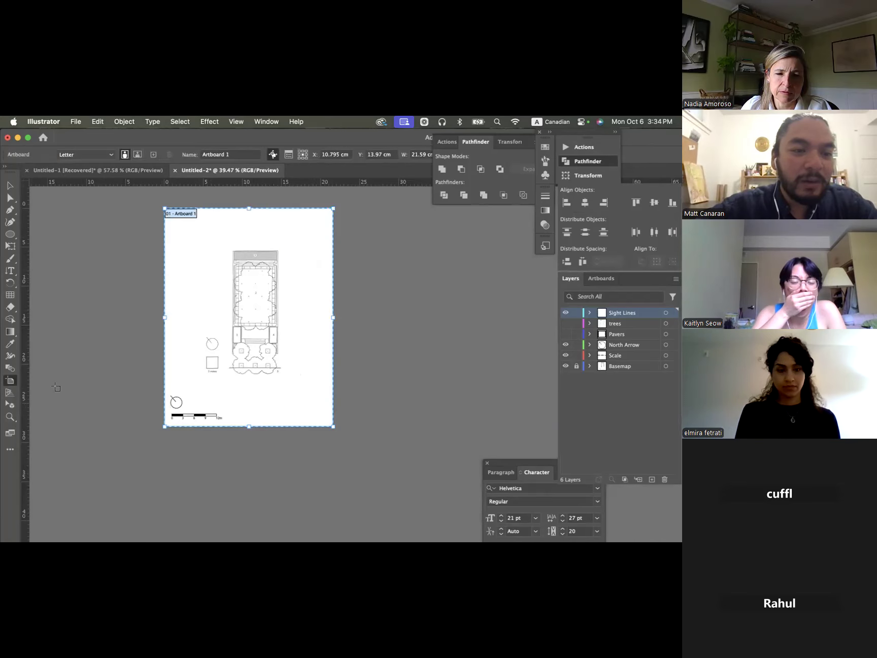
{"action": "left_click_drag", "start_coordinate": [359, 222], "coordinate": [534, 281]}
{"action": "key", "text": "Escape"}
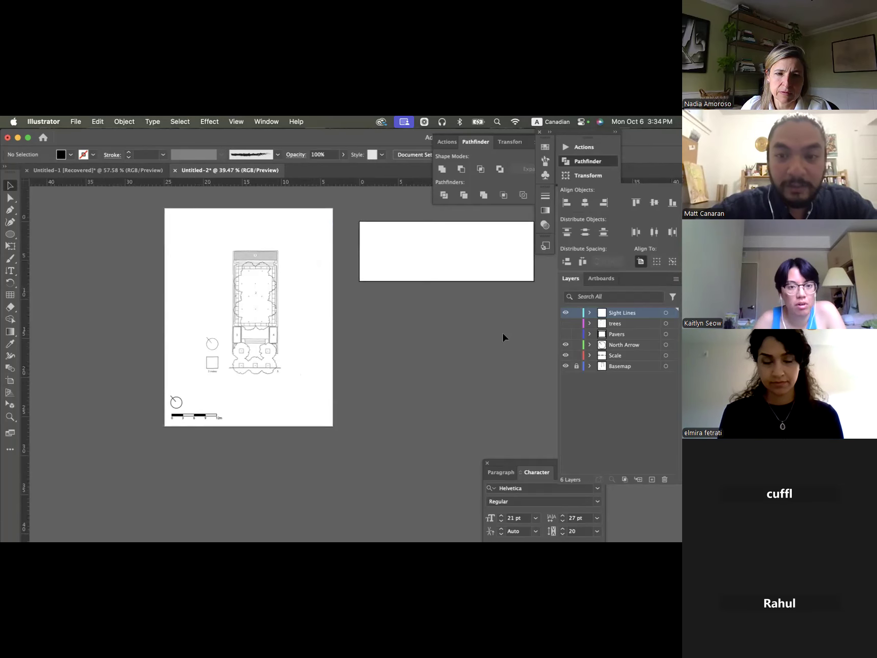
{"action": "left_click", "coordinate": [272, 264]}
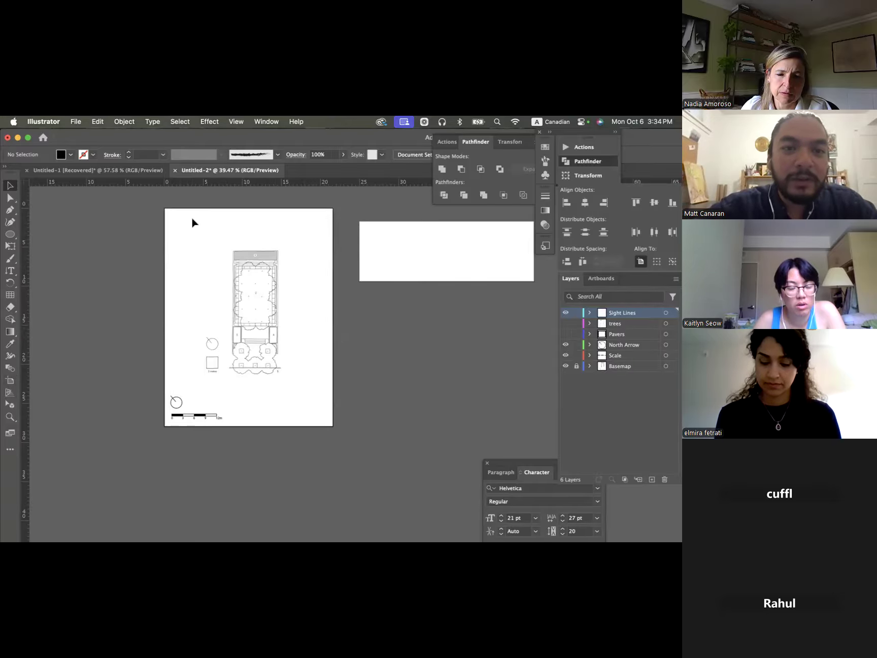
- Set up a PNG export that uses artboards with the range set to 2, and cancel the export
{"action": "left_click", "coordinate": [10, 382]}
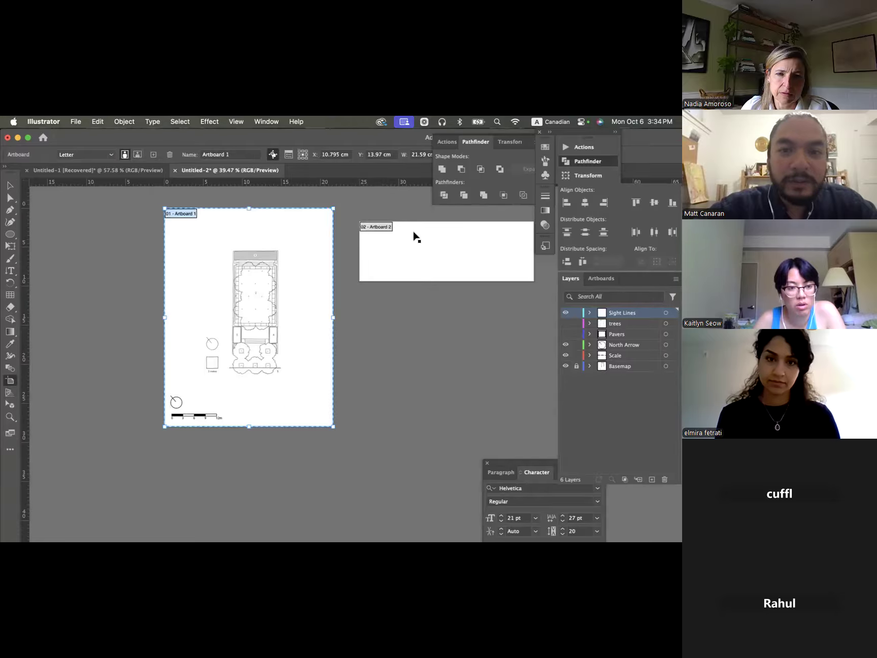
{"action": "left_click", "coordinate": [75, 121]}
{"action": "mouse_move", "coordinate": [132, 349]}
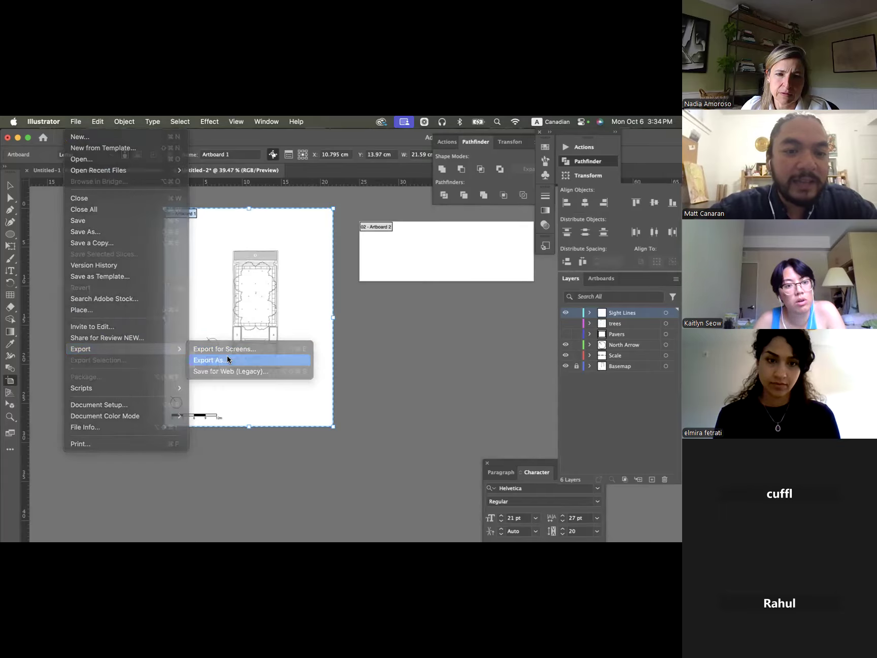
{"action": "left_click", "coordinate": [227, 360]}
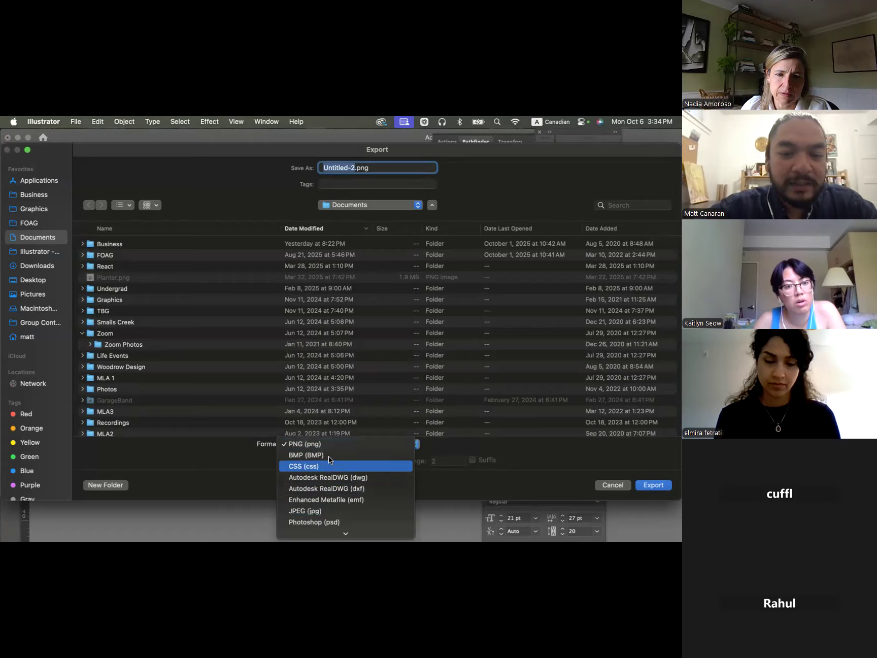
{"action": "scroll", "coordinate": [329, 470], "scroll_direction": "down", "scroll_amount": 5}
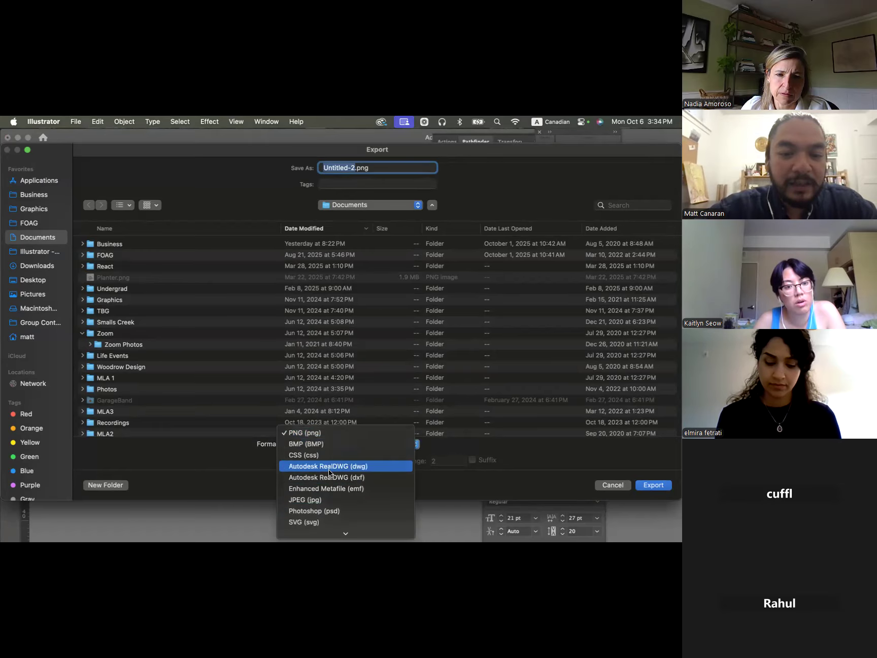
{"action": "scroll", "coordinate": [329, 470], "scroll_direction": "down", "scroll_amount": 1}
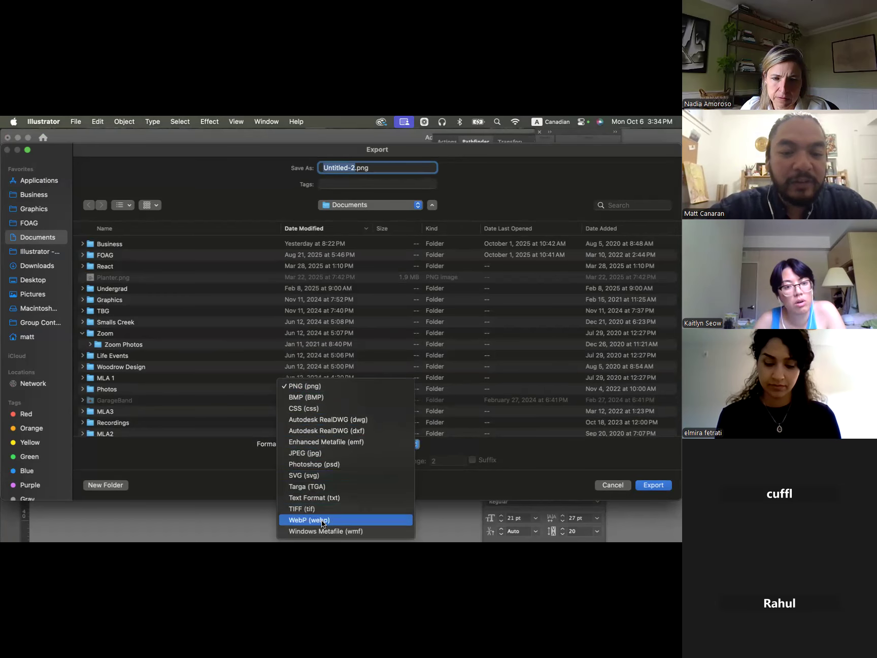
{"action": "left_click", "coordinate": [327, 382]}
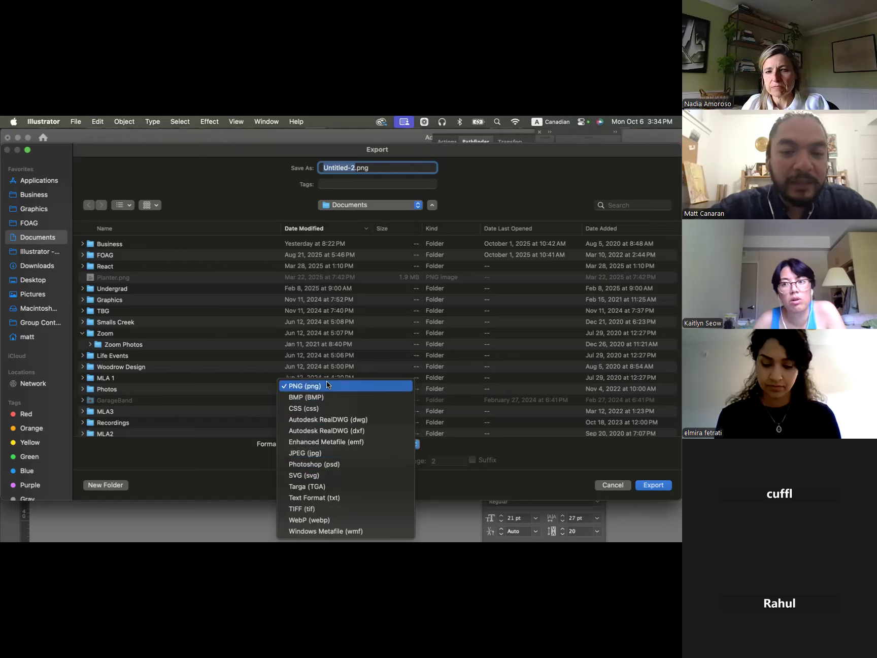
{"action": "left_click", "coordinate": [287, 460]}
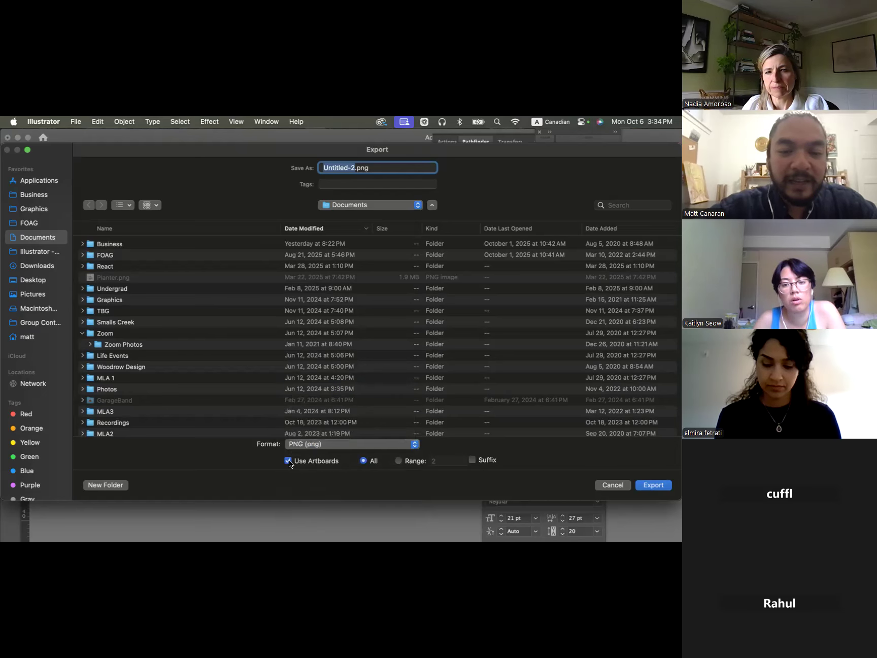
{"action": "left_click", "coordinate": [399, 461]}
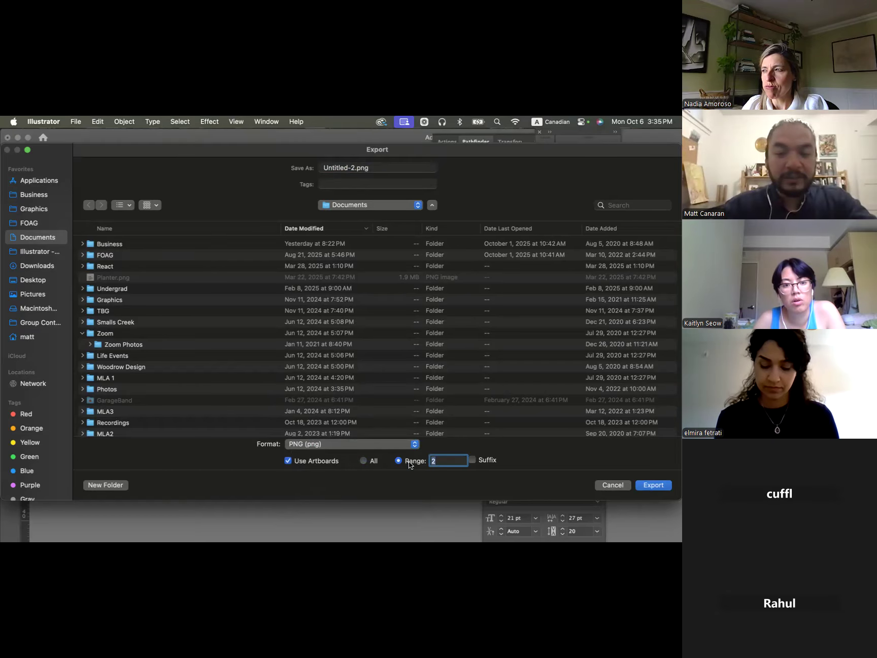
{"action": "key", "text": "Escape"}
{"action": "key", "text": "v"}
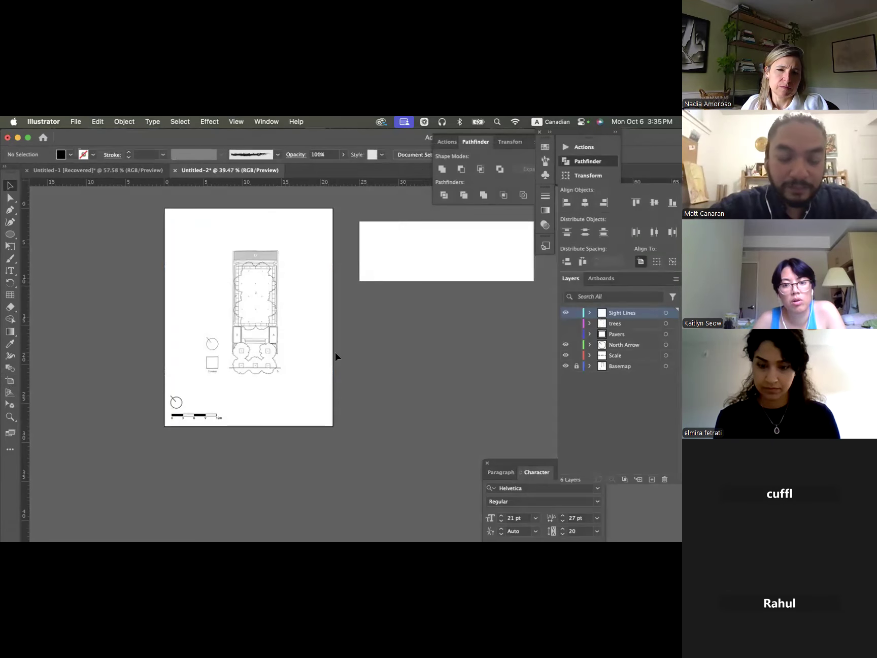
- Delete the second artboard beside the plan and leave artboard editing
{"action": "scroll", "coordinate": [360, 368], "scroll_direction": "right", "scroll_amount": 5}
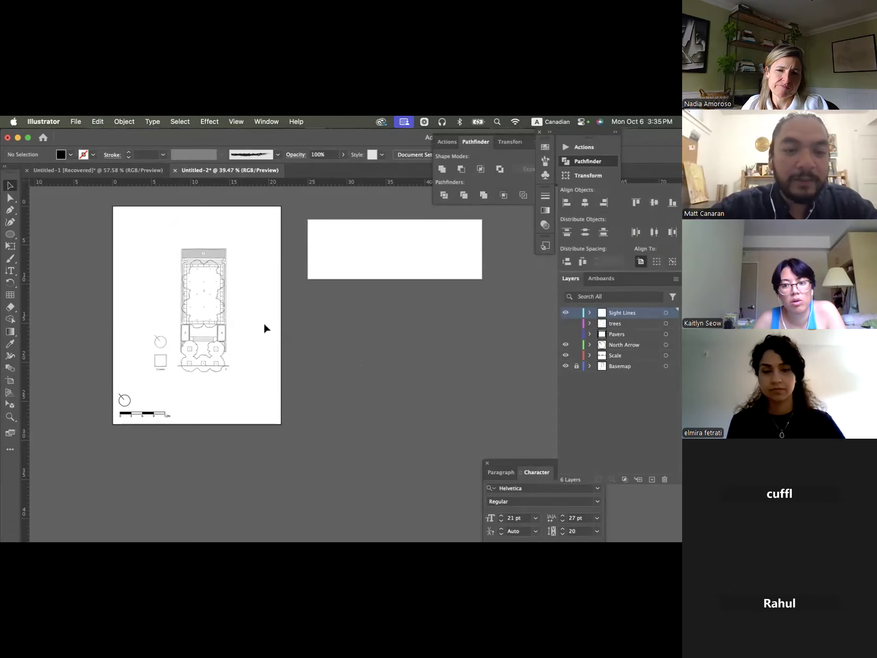
{"action": "left_click", "coordinate": [9, 380]}
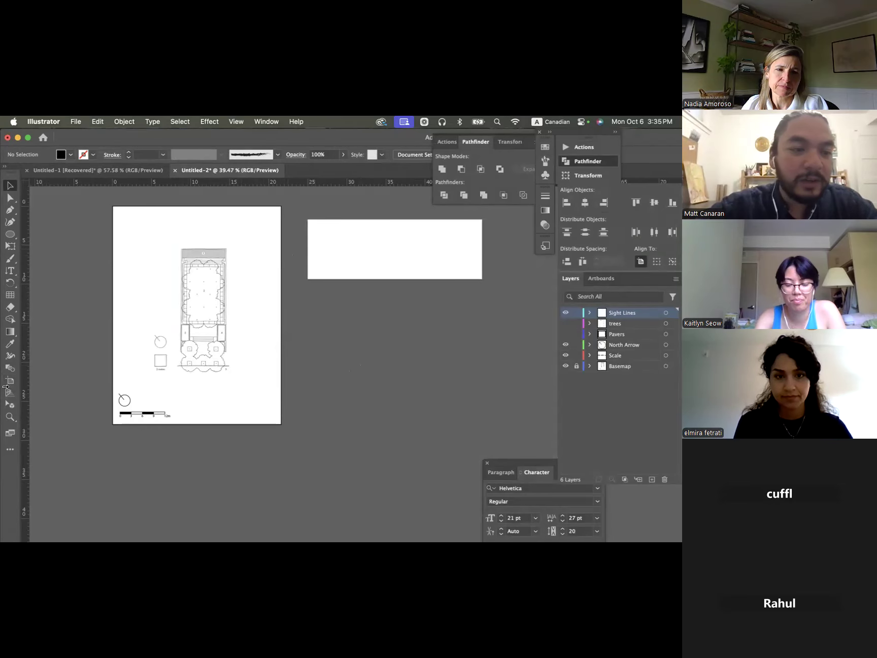
{"action": "left_click", "coordinate": [446, 274]}
{"action": "key", "text": "Delete"}
{"action": "key", "text": "Escape"}
{"action": "scroll", "coordinate": [327, 278], "scroll_direction": "left", "scroll_amount": 4}
{"action": "scroll", "coordinate": [308, 278], "scroll_direction": "up", "scroll_amount": 1}
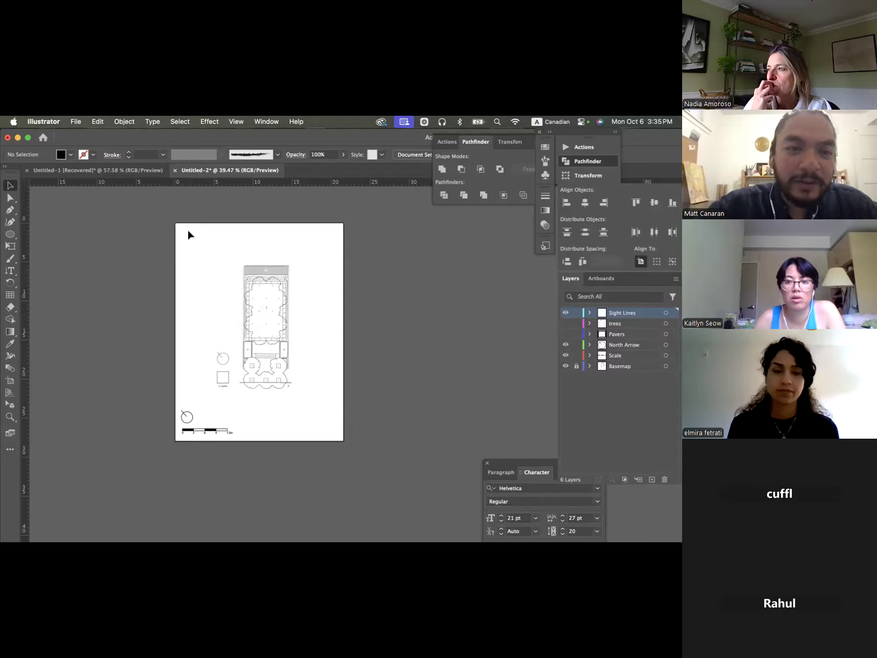
{"action": "scroll", "coordinate": [188, 233], "scroll_direction": "up", "scroll_amount": 5}
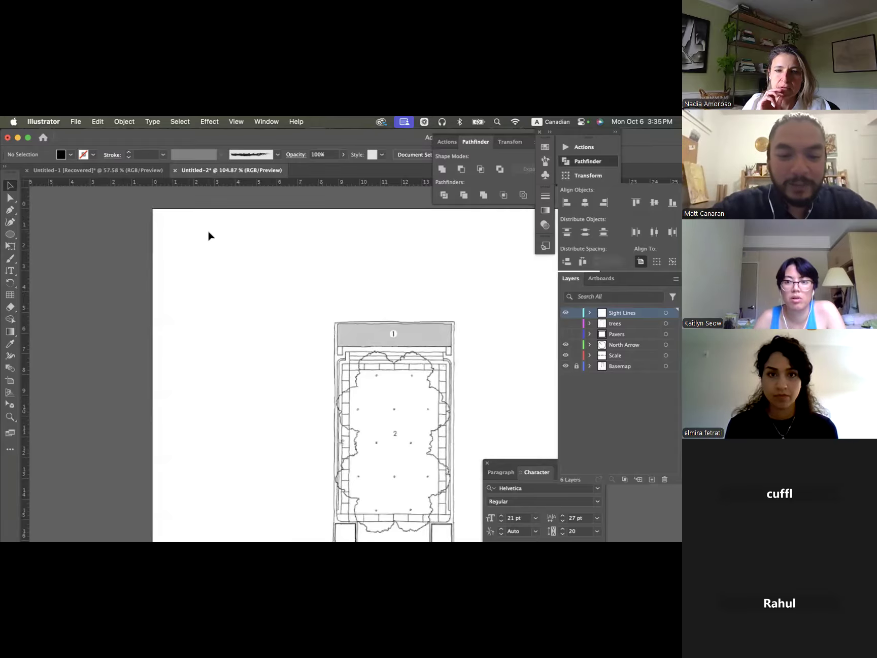
{"action": "scroll", "coordinate": [223, 266], "scroll_direction": "up", "scroll_amount": 3}
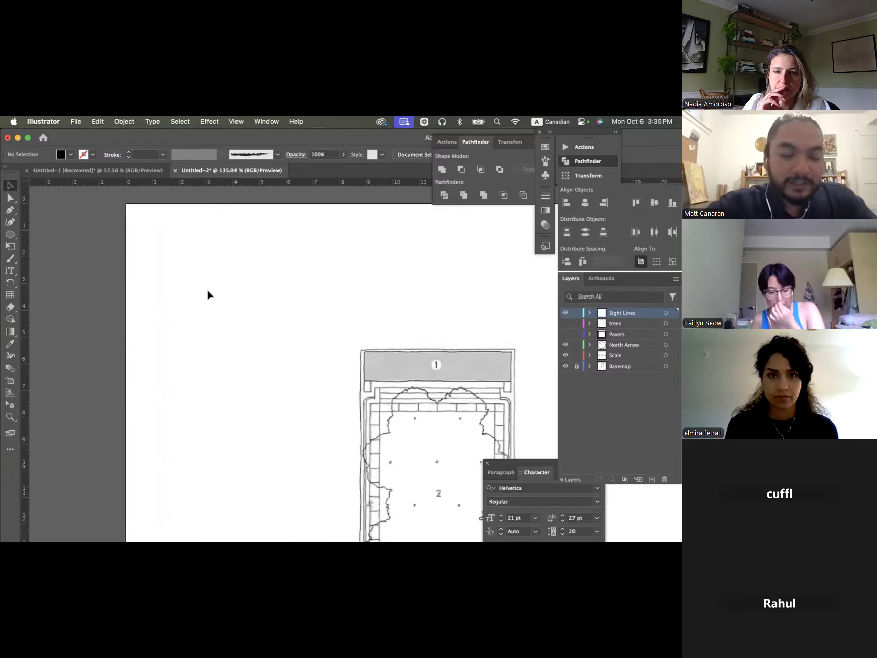
{"action": "key", "text": "super+Tab"}
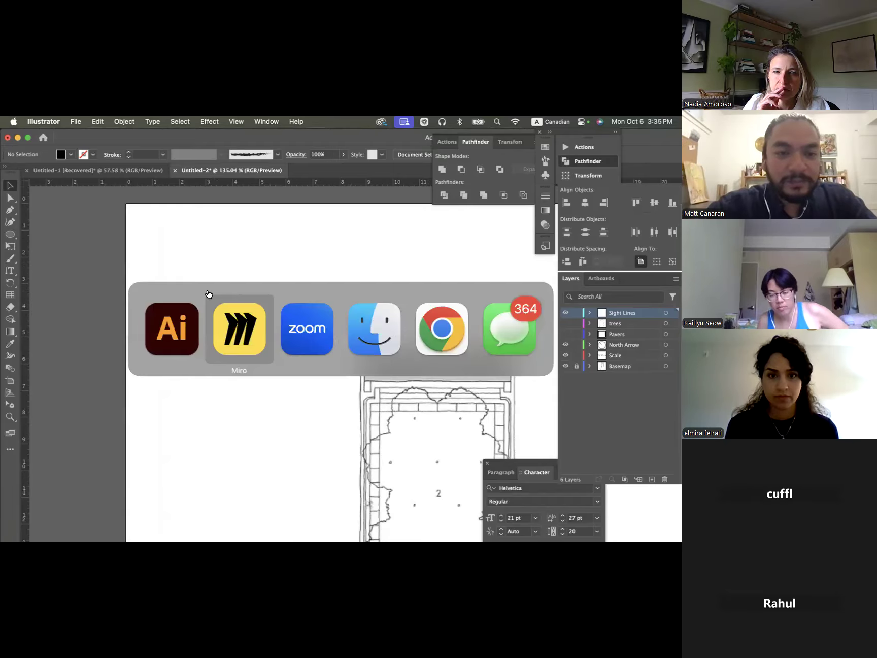
{"action": "left_click", "coordinate": [193, 333]}
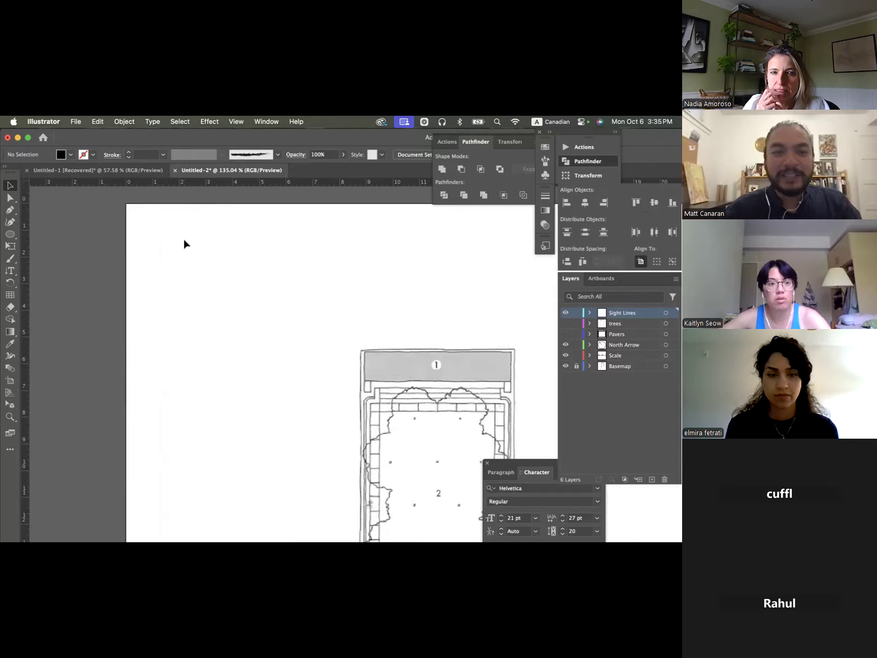
{"action": "key", "text": "super+Tab"}
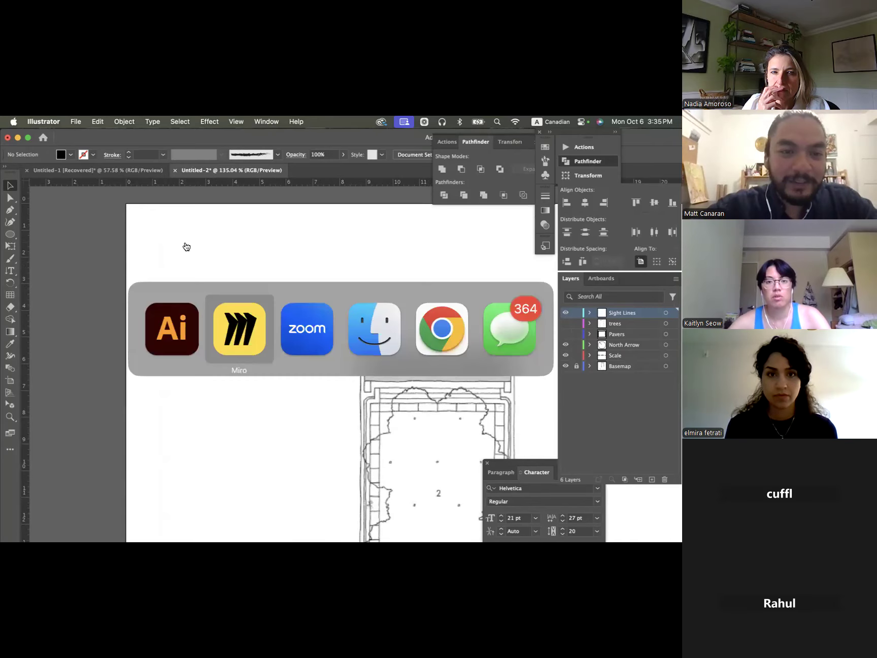
{"action": "key", "text": "Escape"}
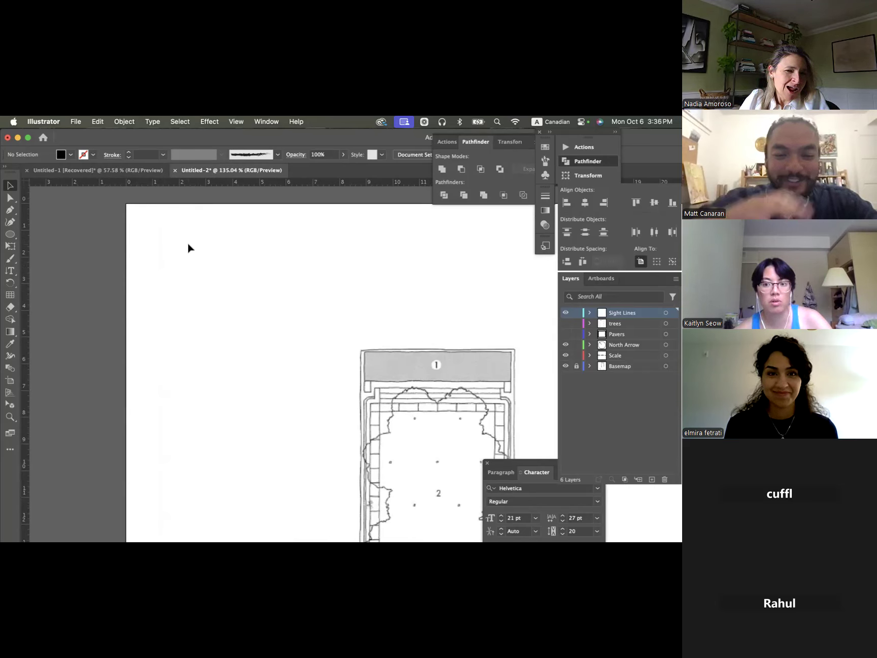
- Switch to Chrome, search Google for "tree silhouette png" in a new window, and show the image results
{"action": "key", "text": "super+Tab"}
{"action": "key", "text": "super+Tab"}
{"action": "key", "text": "super+Tab"}
{"action": "key", "text": "super+n"}
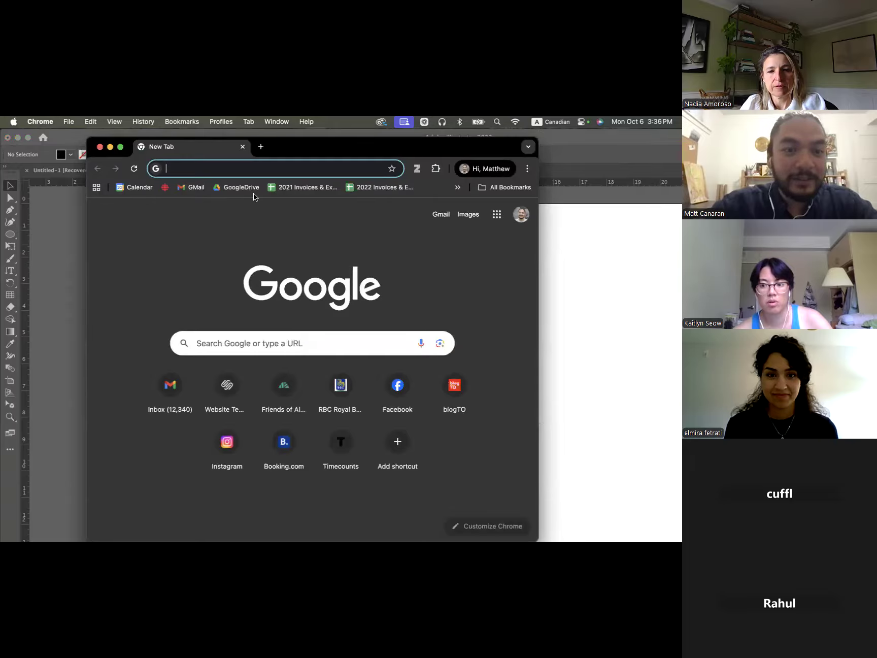
{"action": "type", "text": "tree sillo"}
{"action": "key", "text": "Down"}
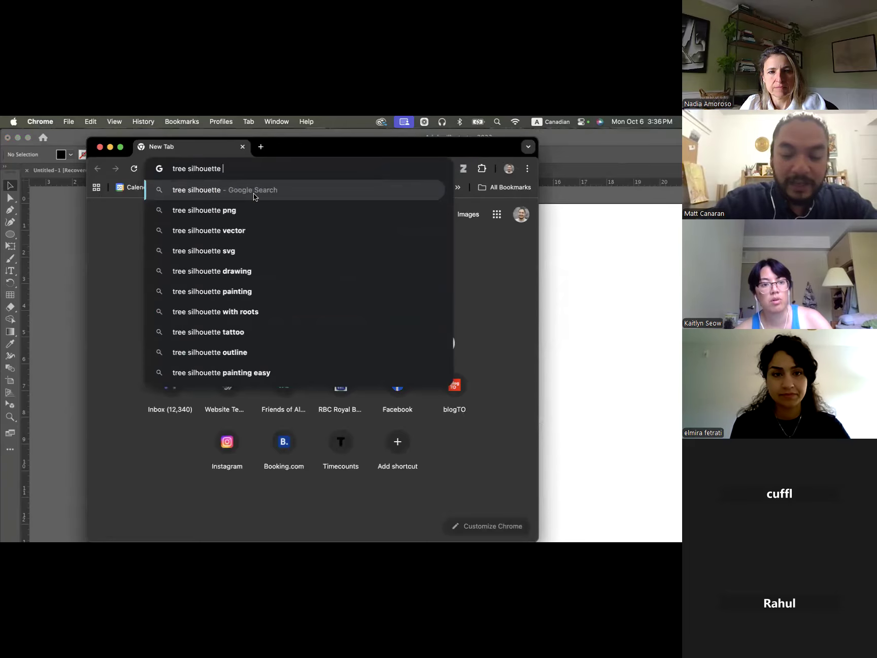
{"action": "type", "text": "png"}
{"action": "key", "text": "Return"}
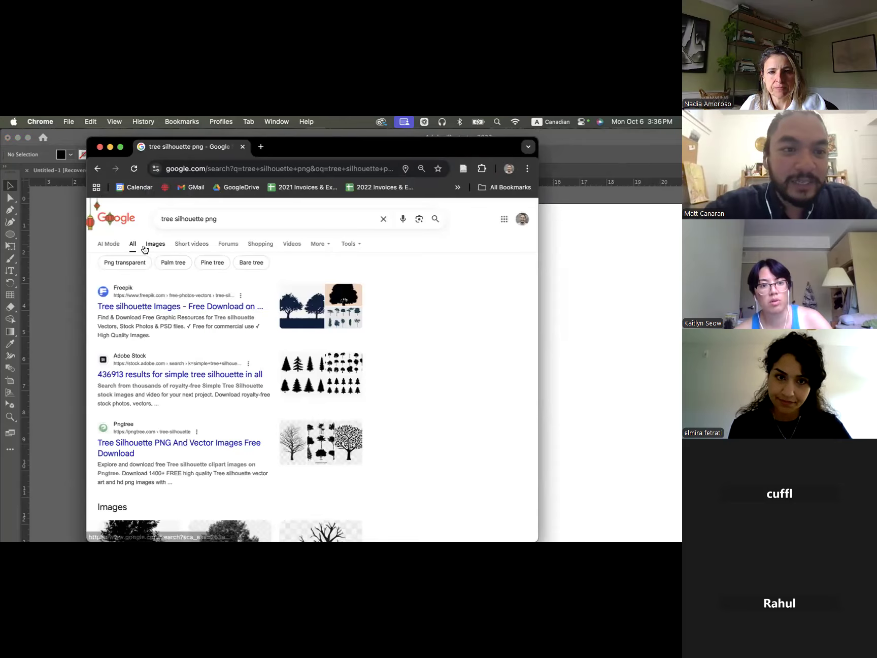
{"action": "left_click", "coordinate": [147, 248]}
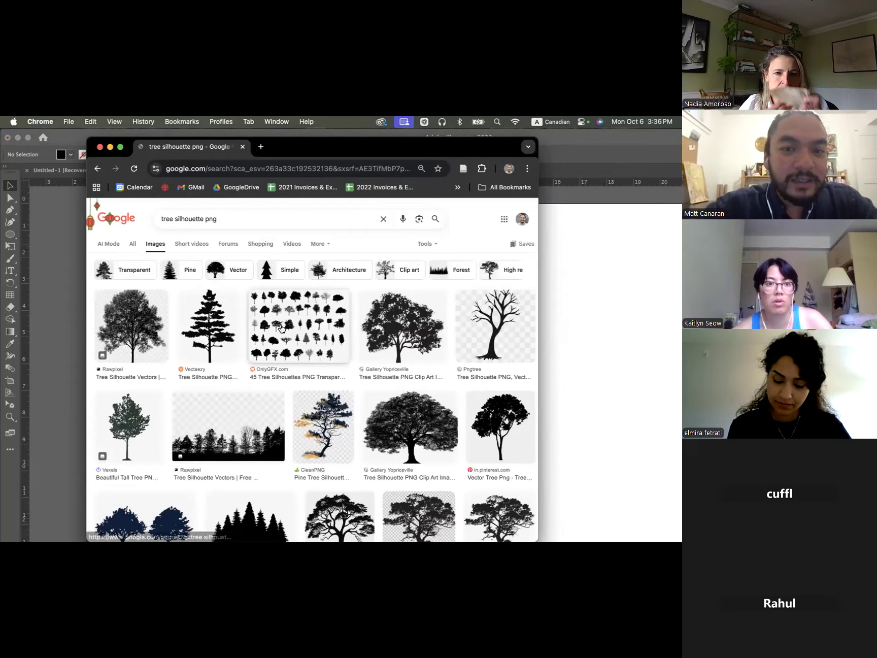
- Open the Gallery Yopriceville broad-crowned tree silhouette from the image results and copy the image
{"action": "scroll", "coordinate": [281, 328], "scroll_direction": "down", "scroll_amount": 2}
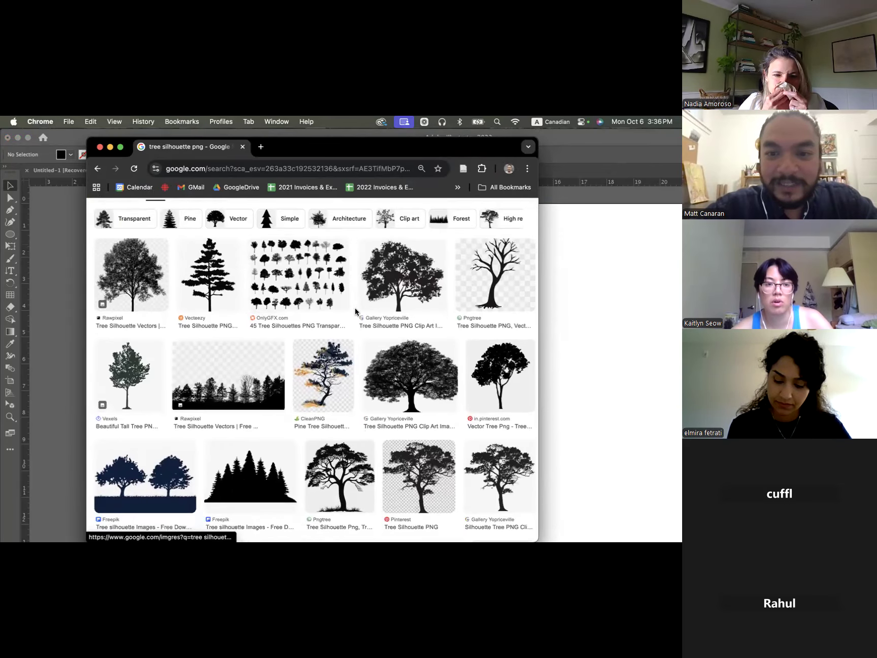
{"action": "left_click", "coordinate": [405, 274]}
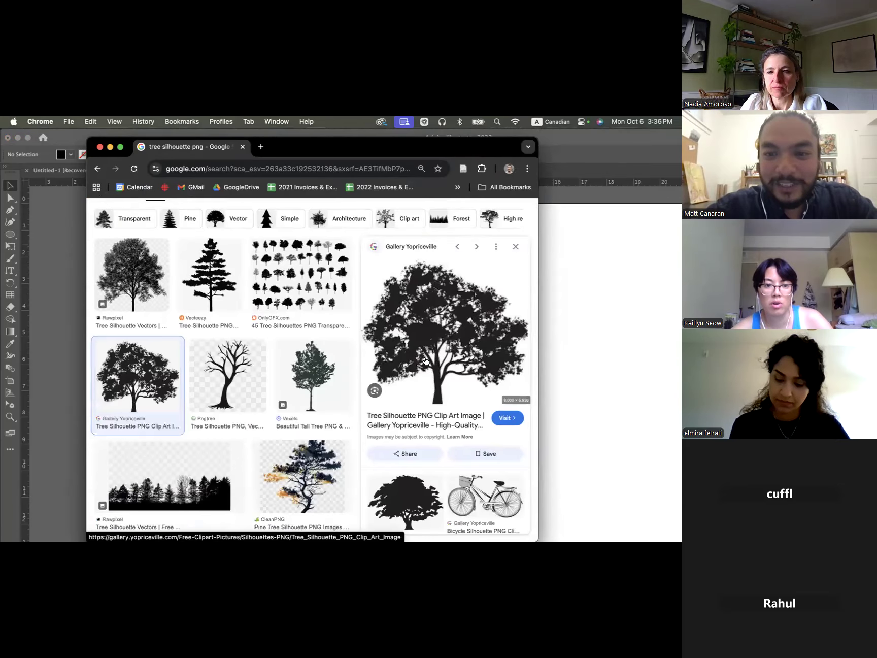
{"action": "right_click", "coordinate": [401, 336]}
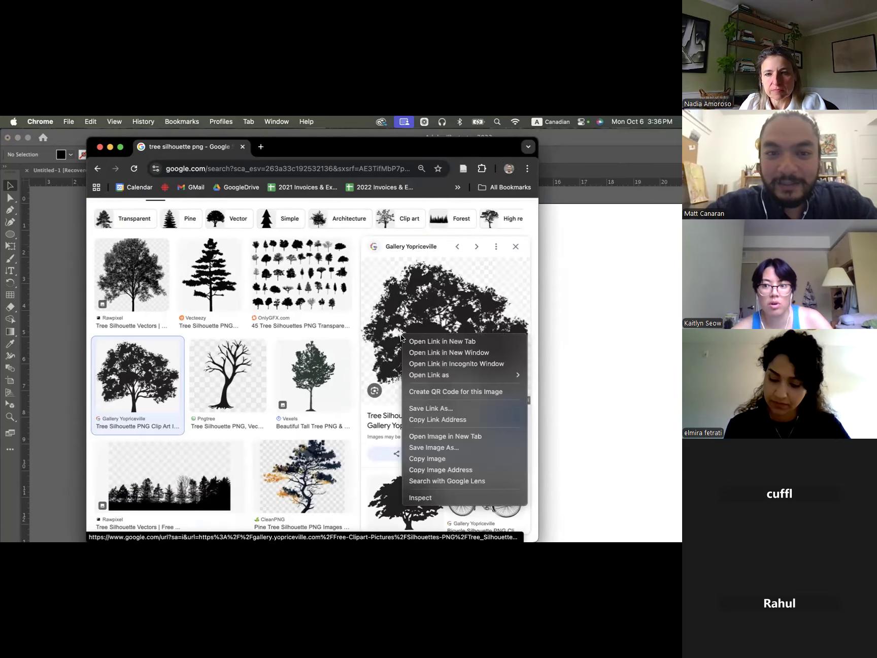
{"action": "left_click", "coordinate": [437, 458]}
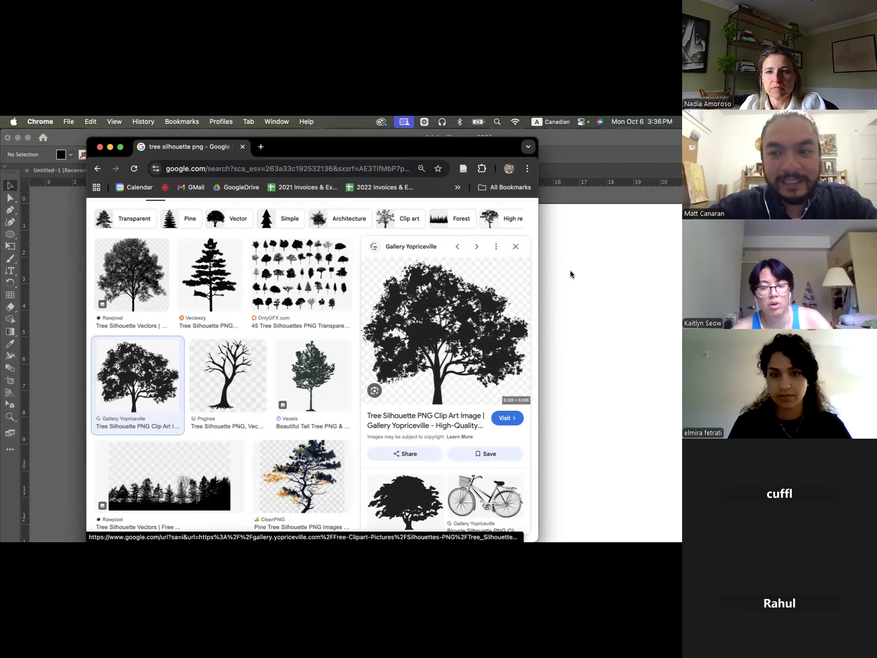
- Return to Illustrator and paste the copied tree silhouette into the Sight Lines layer of Untitled-2
{"action": "left_click", "coordinate": [53, 257]}
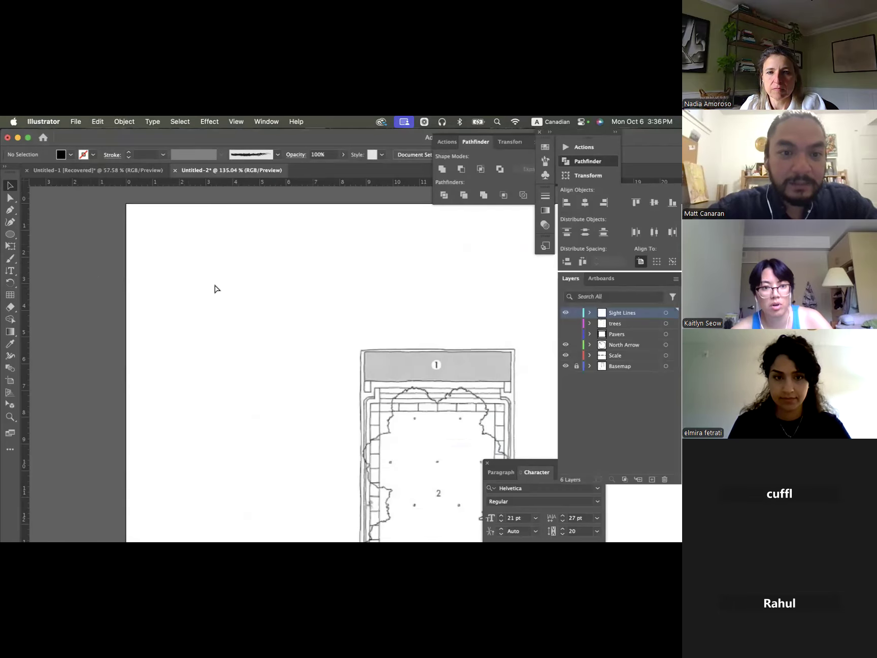
{"action": "key", "text": "super+v"}
{"action": "right_click", "coordinate": [215, 285]}
{"action": "left_click", "coordinate": [170, 253]}
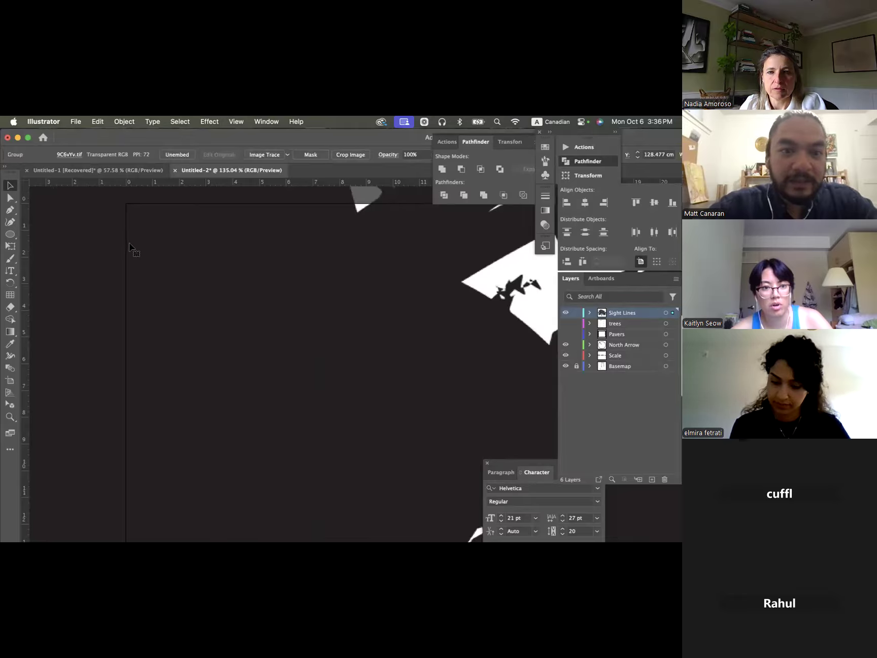
- Scale the oversized tree silhouette down to roughly the artboard's width, over the upper part of the plan
{"action": "scroll", "coordinate": [130, 244], "scroll_direction": "down", "scroll_amount": 5}
{"action": "scroll", "coordinate": [131, 247], "scroll_direction": "down", "scroll_amount": 4}
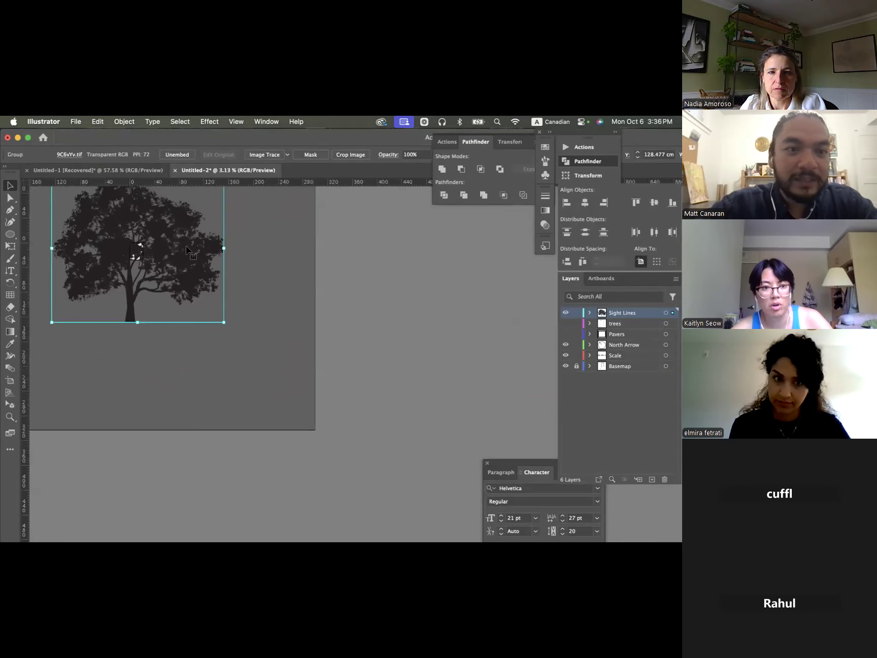
{"action": "scroll", "coordinate": [188, 251], "scroll_direction": "left", "scroll_amount": 5}
{"action": "left_click_drag", "start_coordinate": [432, 213], "coordinate": [342, 290]}
{"action": "scroll", "coordinate": [343, 290], "scroll_direction": "up", "scroll_amount": 5}
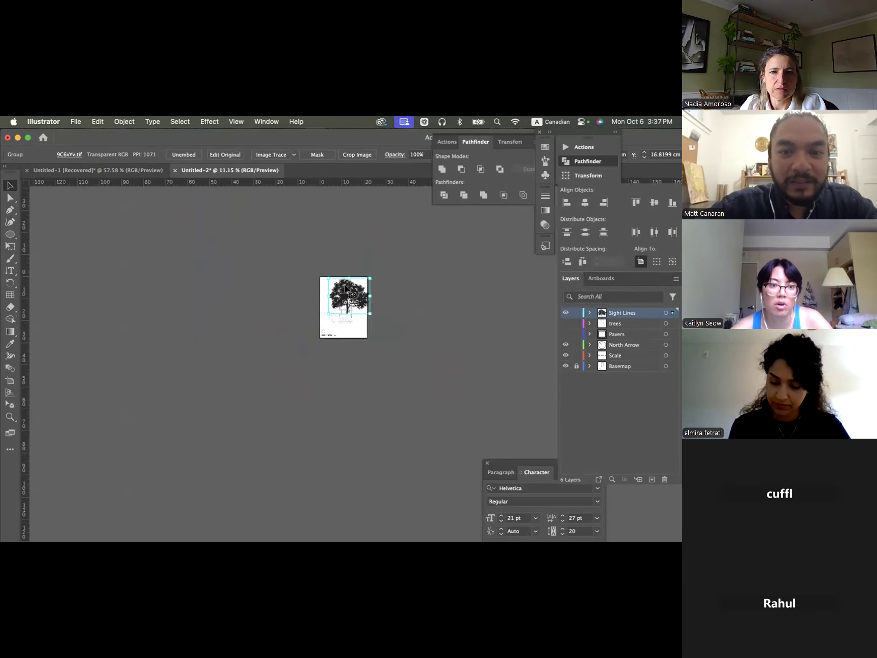
{"action": "scroll", "coordinate": [354, 297], "scroll_direction": "up", "scroll_amount": 3}
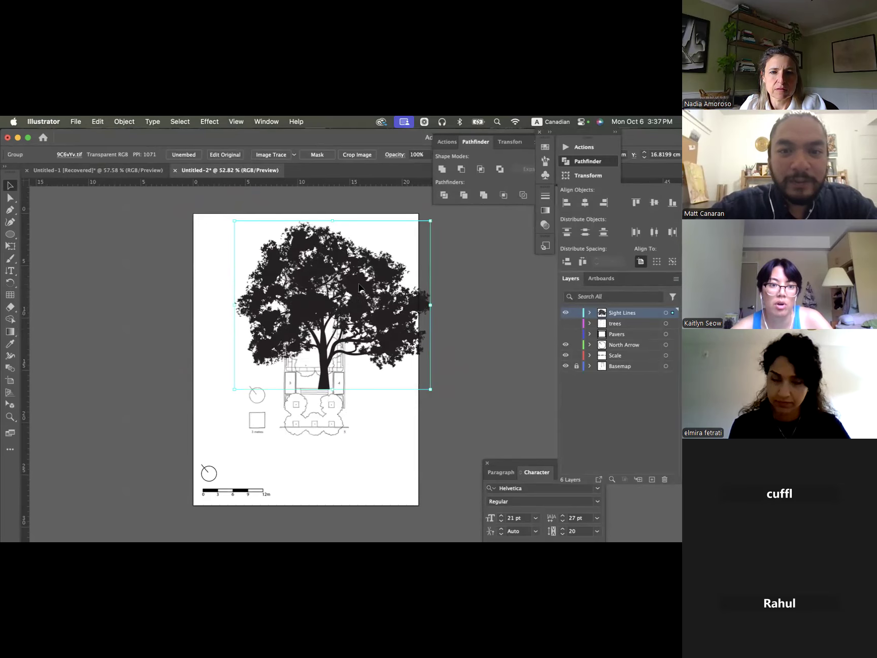
- Move the tree silhouette image into the artboard's upper-left corner and scale it down to about 6.7 cm wide
{"action": "left_click_drag", "start_coordinate": [326, 272], "coordinate": [313, 279]}
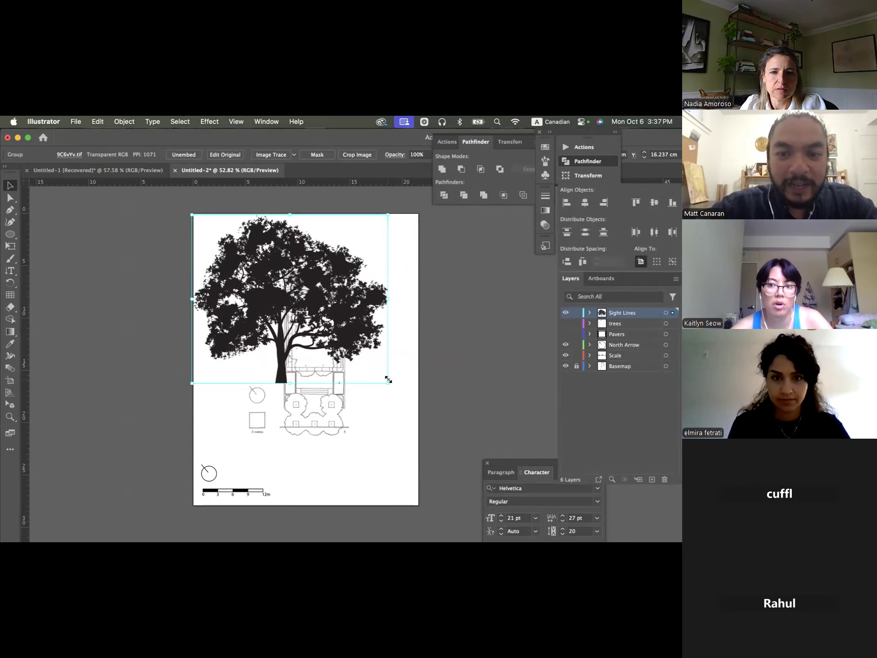
{"action": "left_click_drag", "start_coordinate": [389, 381], "coordinate": [271, 276]}
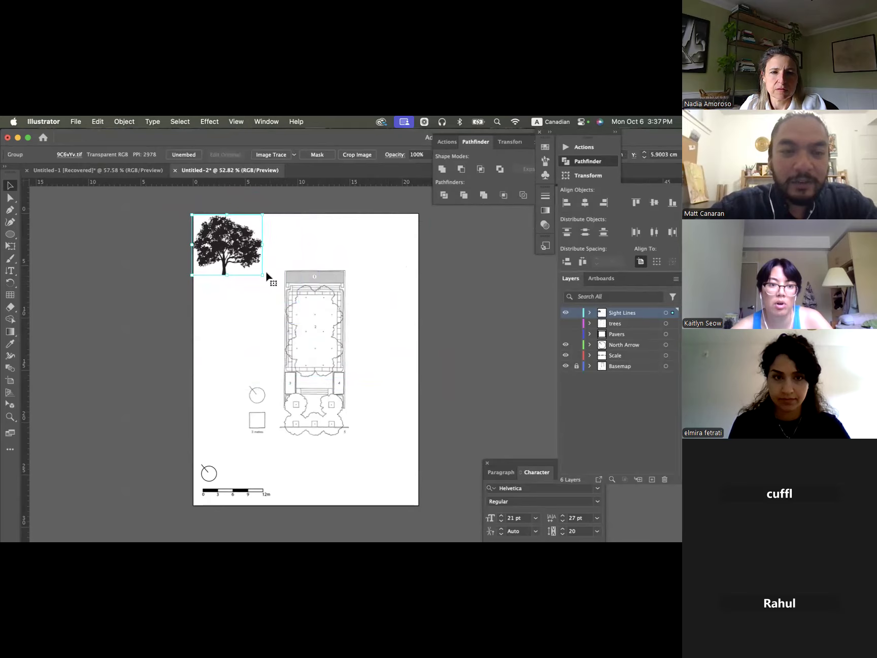
{"action": "scroll", "coordinate": [229, 254], "scroll_direction": "up", "scroll_amount": 4}
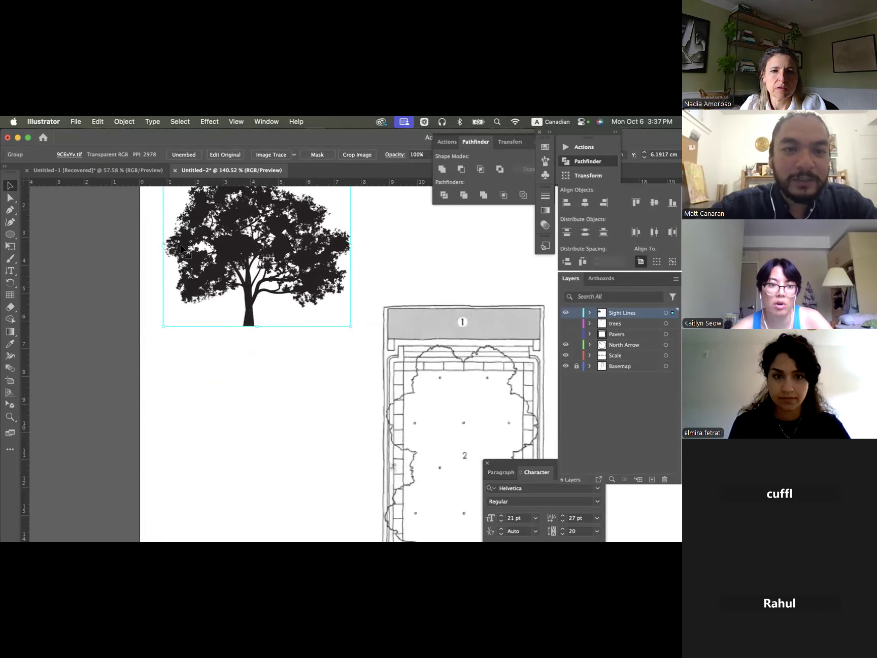
{"action": "scroll", "coordinate": [233, 231], "scroll_direction": "up", "scroll_amount": 3}
{"action": "left_click", "coordinate": [357, 245]}
{"action": "left_click", "coordinate": [253, 260]}
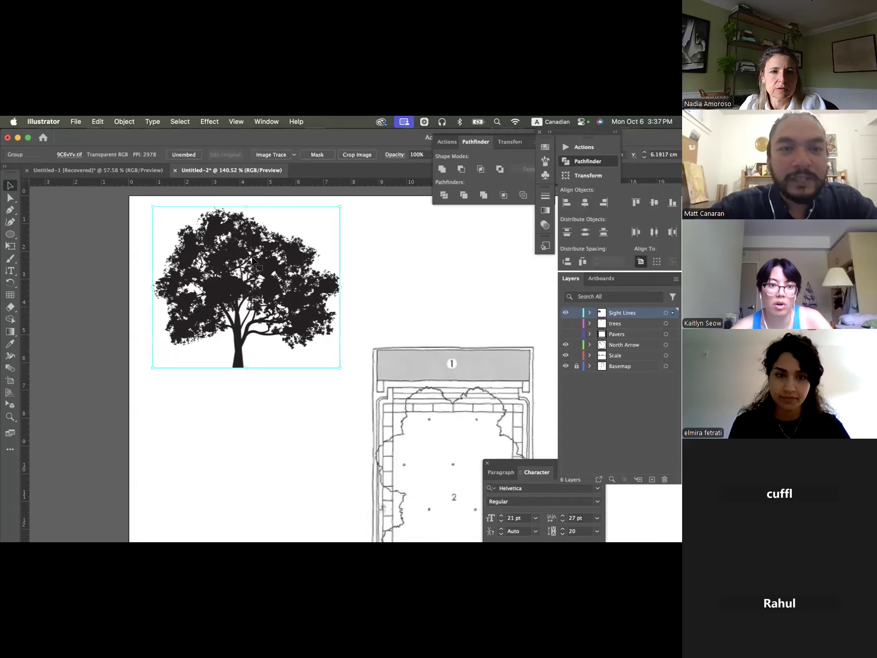
- Convert the tree silhouette image into vector paths with Image Trace Make and Expand, and shift the traced tree slightly on the artboard
{"action": "left_click", "coordinate": [124, 122]}
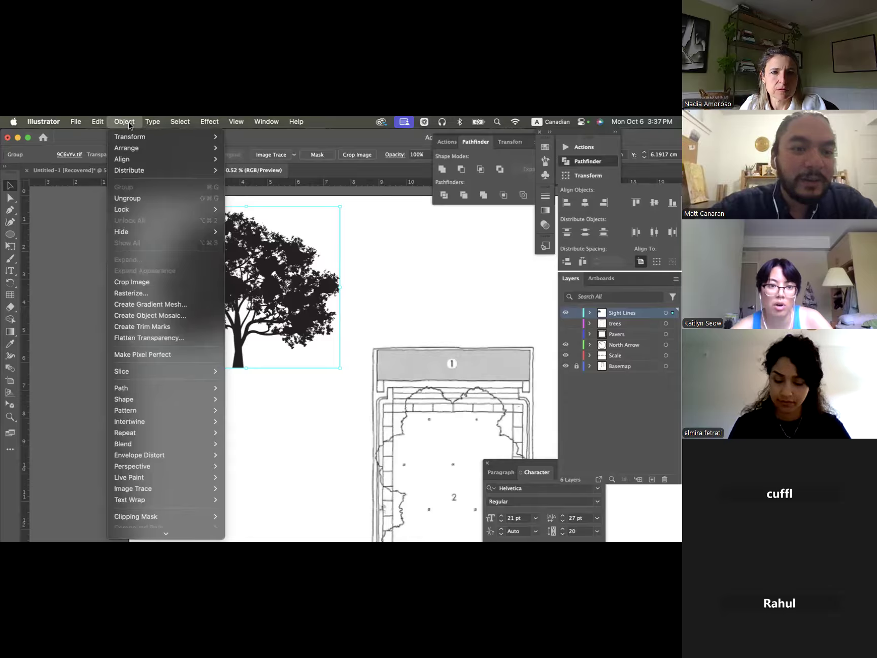
{"action": "mouse_move", "coordinate": [188, 488]}
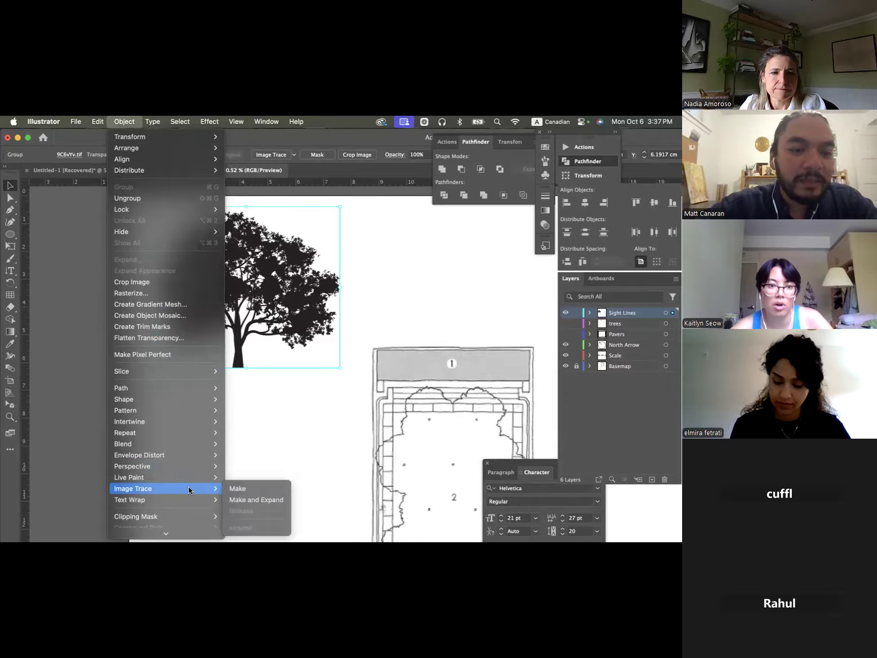
{"action": "left_click", "coordinate": [239, 501]}
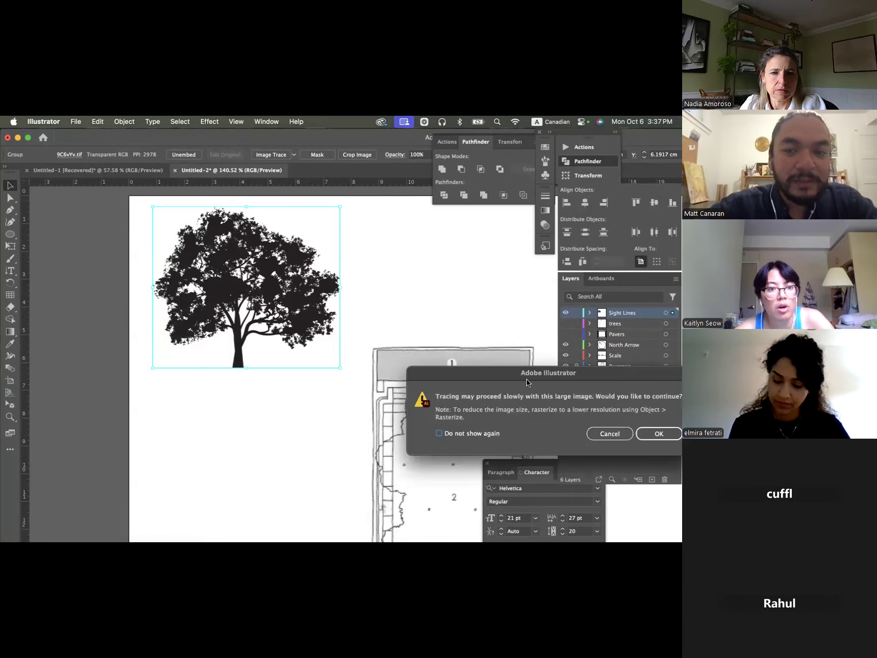
{"action": "left_click_drag", "start_coordinate": [587, 374], "coordinate": [425, 340]}
{"action": "left_click", "coordinate": [508, 403]}
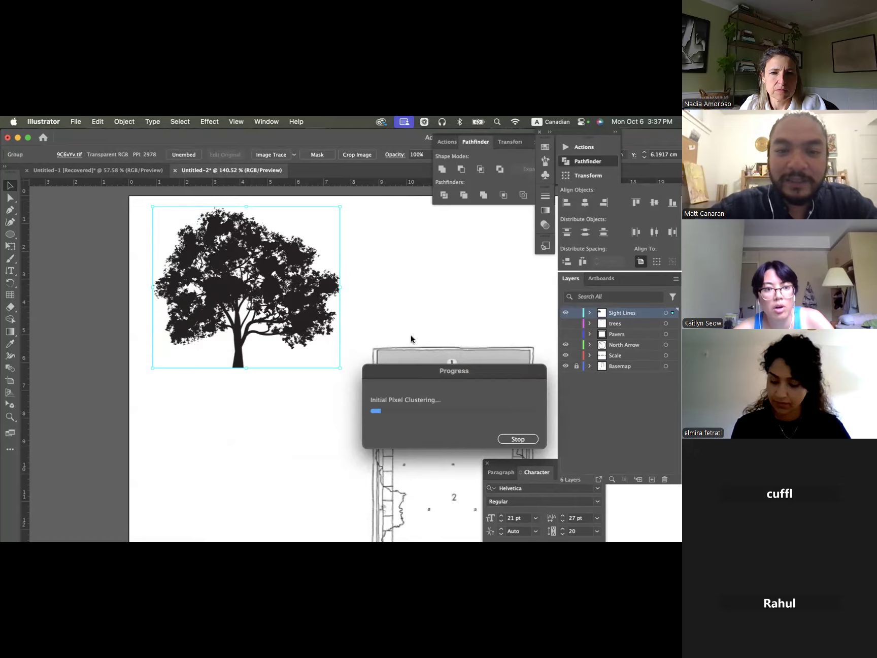
{"action": "left_click", "coordinate": [350, 261]}
{"action": "left_click", "coordinate": [231, 299]}
{"action": "mouse_move", "coordinate": [230, 299]}
{"action": "left_mouse_down"}
{"action": "mouse_move", "coordinate": [201, 275]}
{"action": "mouse_move", "coordinate": [287, 306]}
{"action": "mouse_move", "coordinate": [238, 312]}
{"action": "mouse_move", "coordinate": [264, 309]}
{"action": "left_mouse_up"}
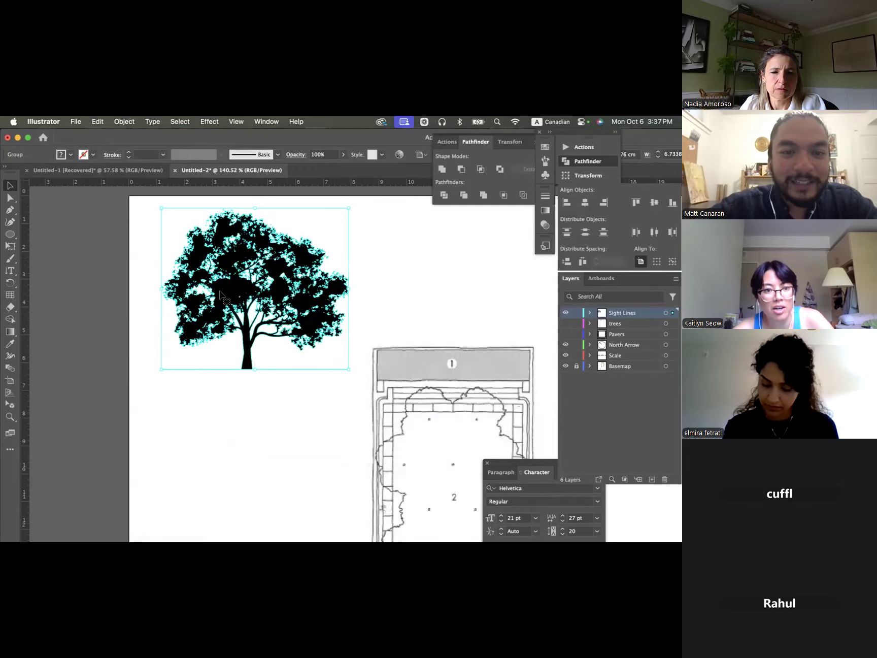
- Examine the traced tree's vector edges and nested groups in isolation mode, and return to the full document
{"action": "scroll", "coordinate": [219, 283], "scroll_direction": "up", "scroll_amount": 5}
{"action": "scroll", "coordinate": [218, 285], "scroll_direction": "up", "scroll_amount": 8}
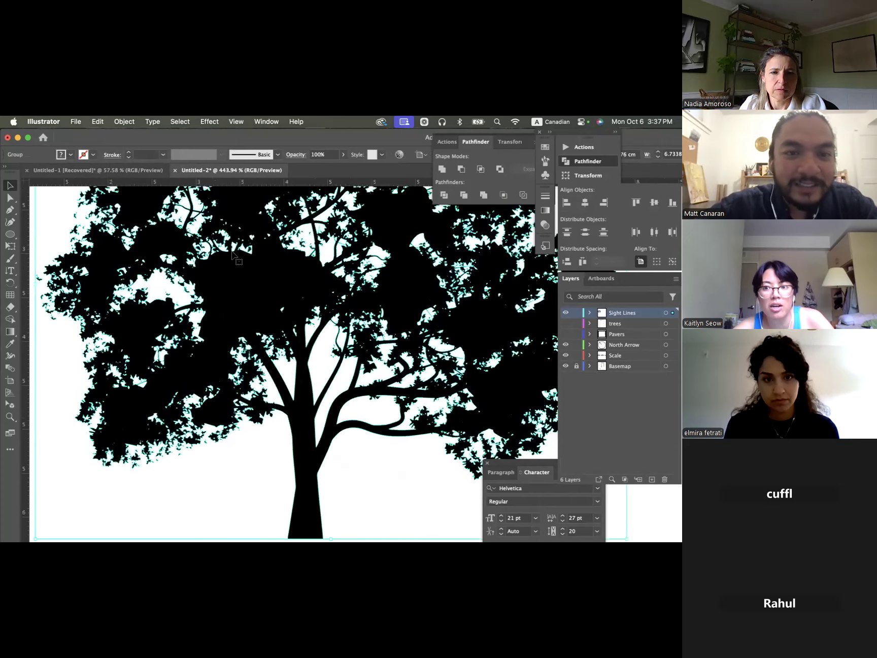
{"action": "scroll", "coordinate": [256, 273], "scroll_direction": "down", "scroll_amount": 5}
{"action": "double_click", "coordinate": [239, 278]}
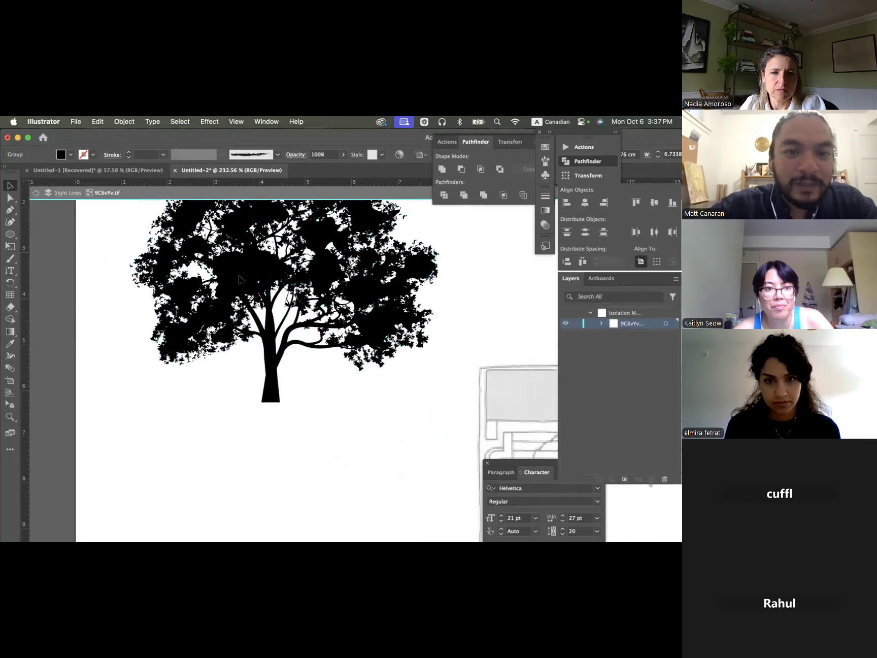
{"action": "double_click", "coordinate": [239, 279]}
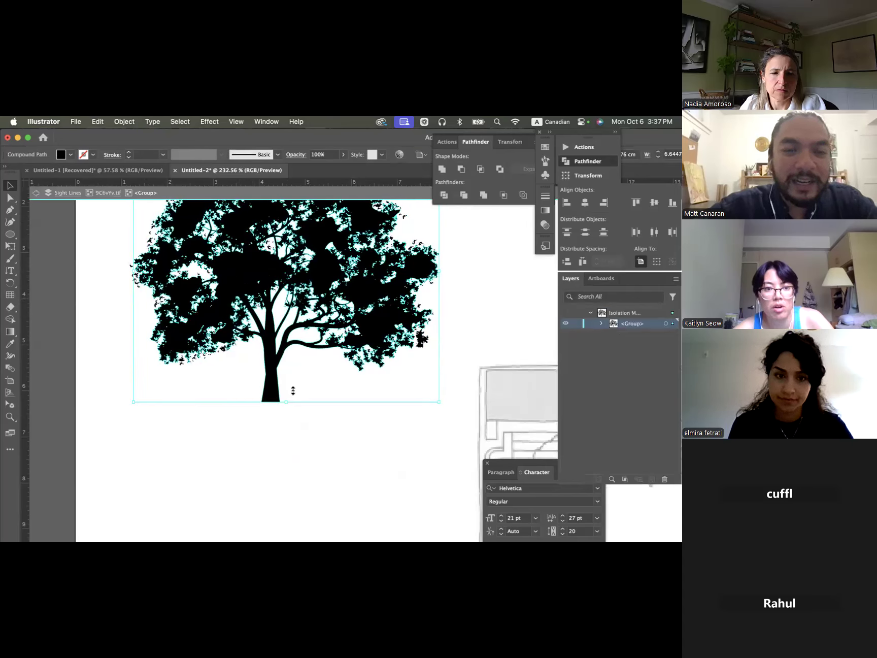
{"action": "double_click", "coordinate": [275, 411]}
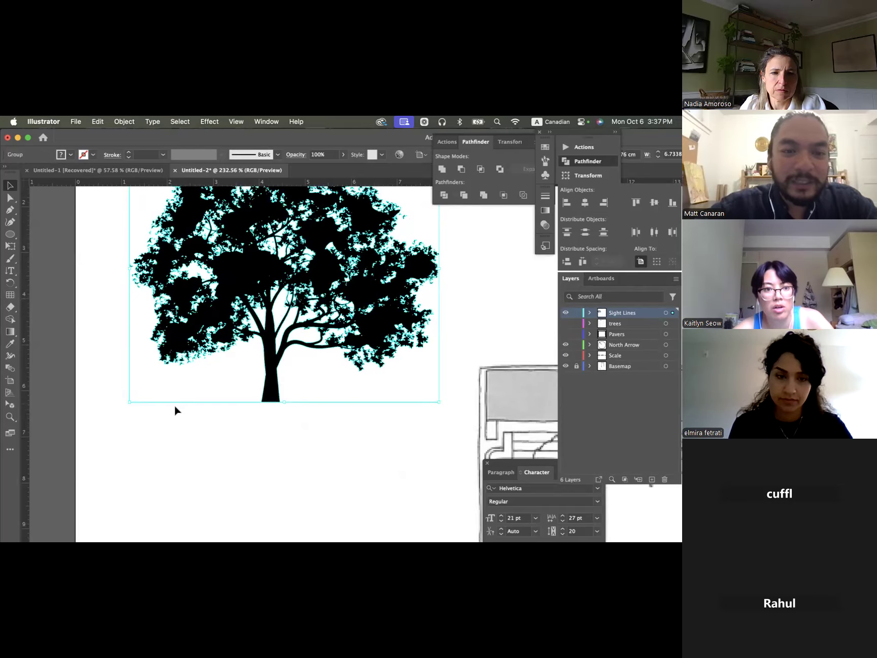
{"action": "left_click", "coordinate": [288, 419]}
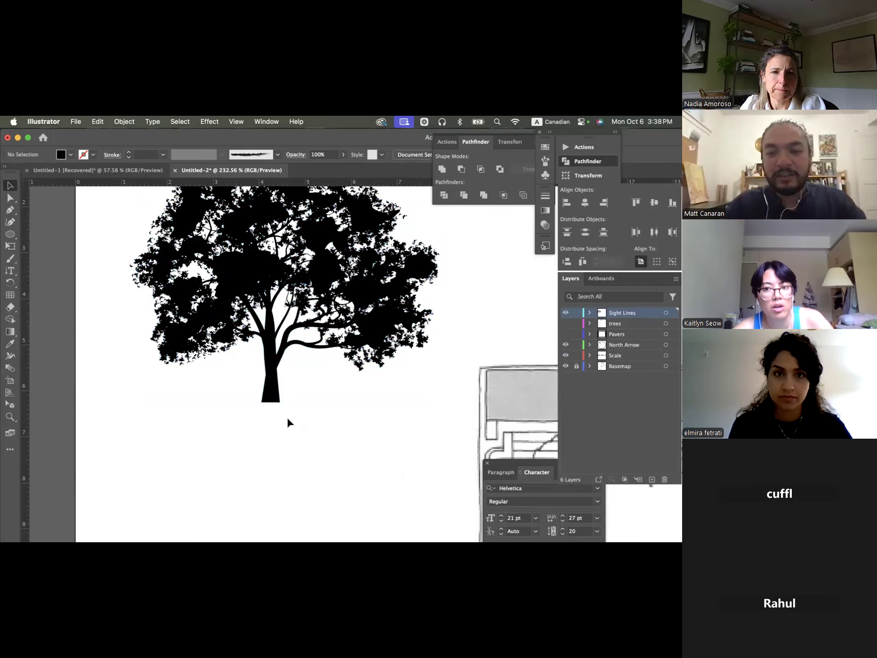
- Isolate the white background compound path inside the traced tree and delete it
{"action": "left_click", "coordinate": [244, 265]}
{"action": "scroll", "coordinate": [244, 265], "scroll_direction": "up", "scroll_amount": 4}
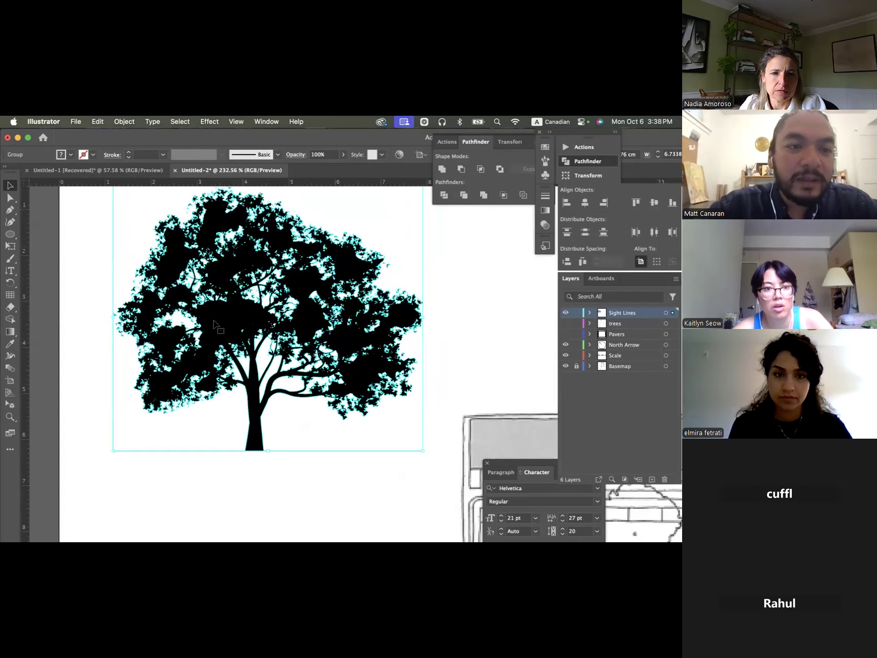
{"action": "double_click", "coordinate": [137, 227]}
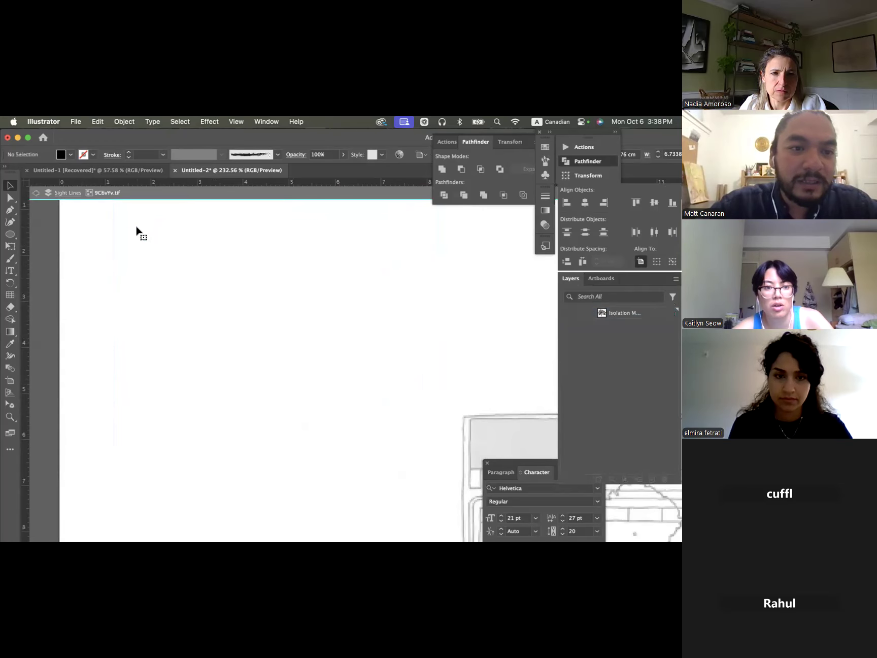
{"action": "double_click", "coordinate": [136, 227]}
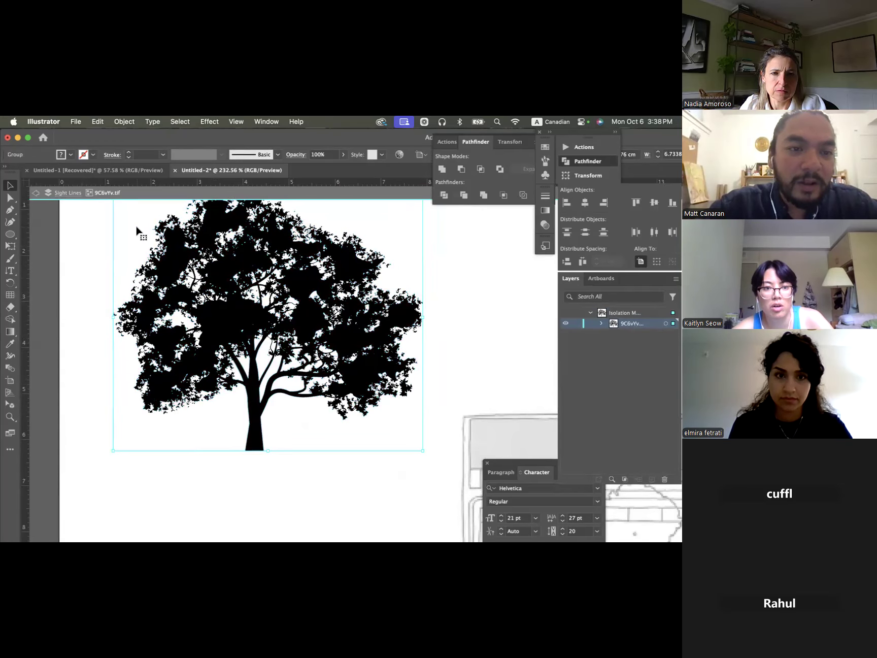
{"action": "double_click", "coordinate": [135, 239]}
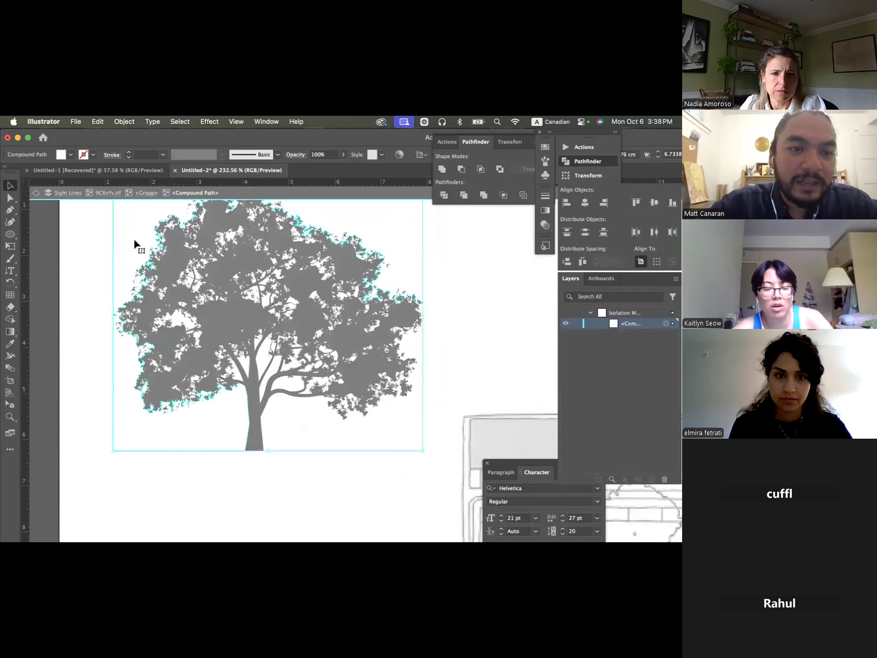
{"action": "double_click", "coordinate": [94, 240]}
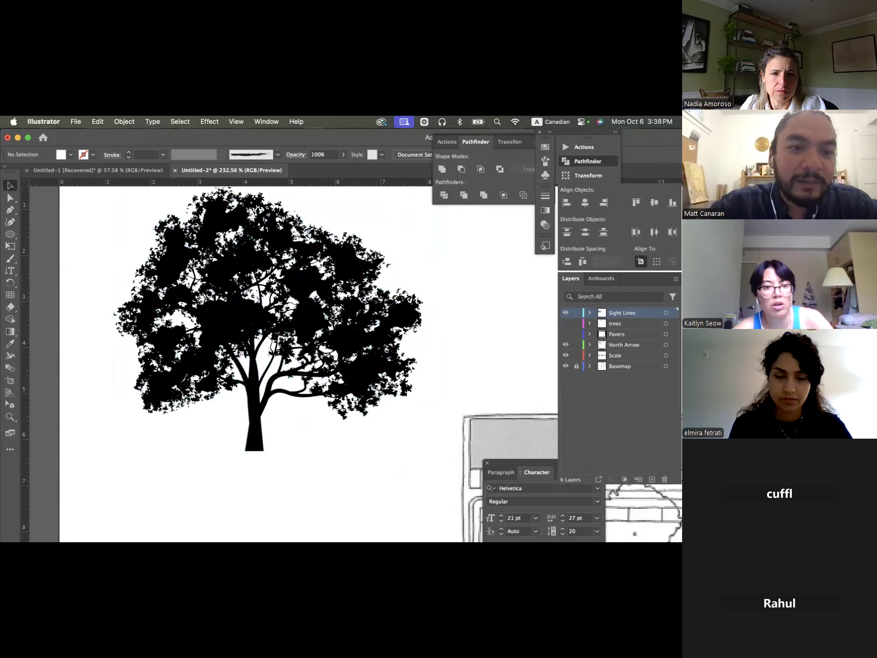
- Ungroup the traced tree artwork on the Sight Lines layer
{"action": "left_click", "coordinate": [177, 263]}
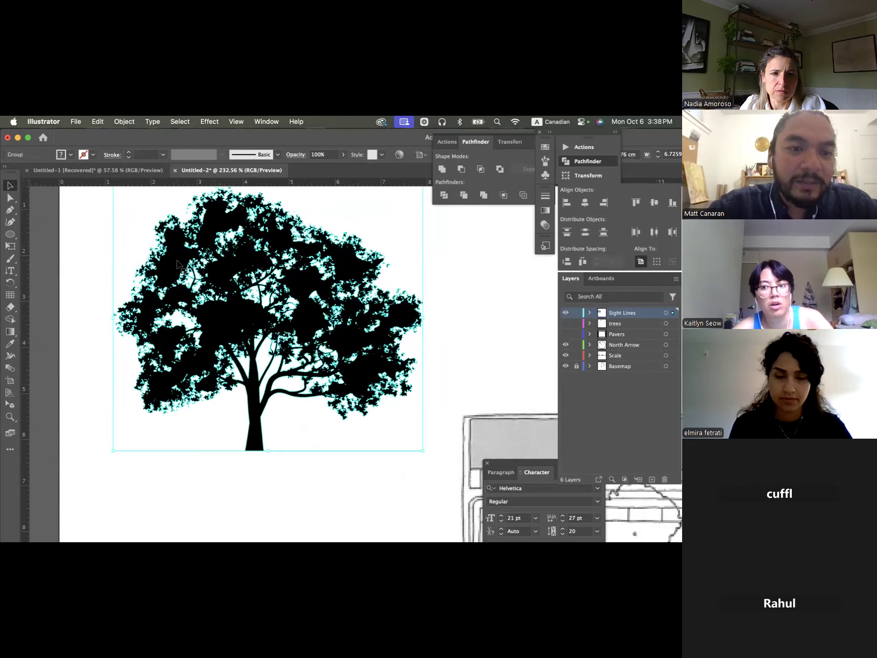
{"action": "left_click", "coordinate": [88, 268]}
{"action": "left_click", "coordinate": [175, 272]}
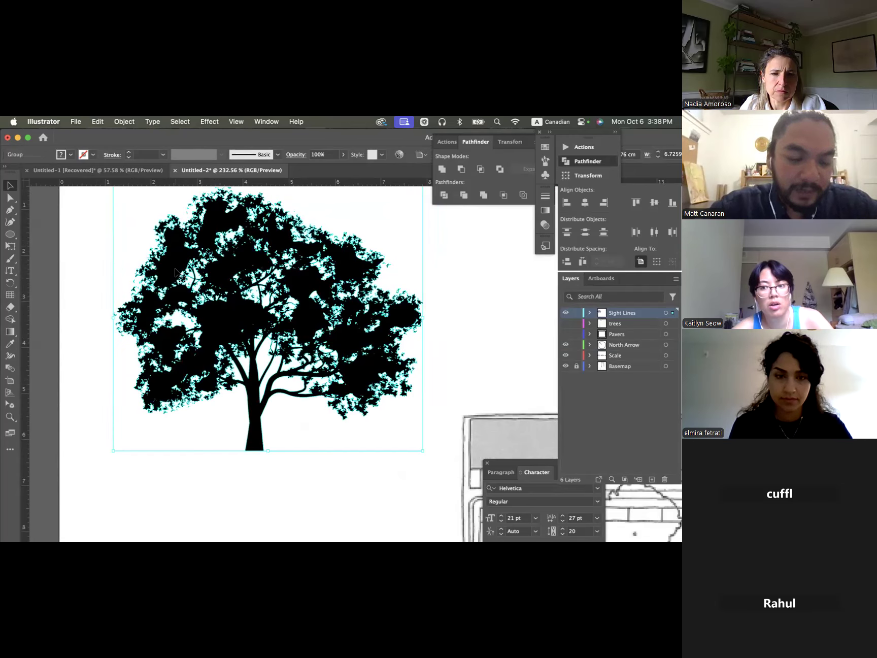
{"action": "right_click", "coordinate": [176, 273]}
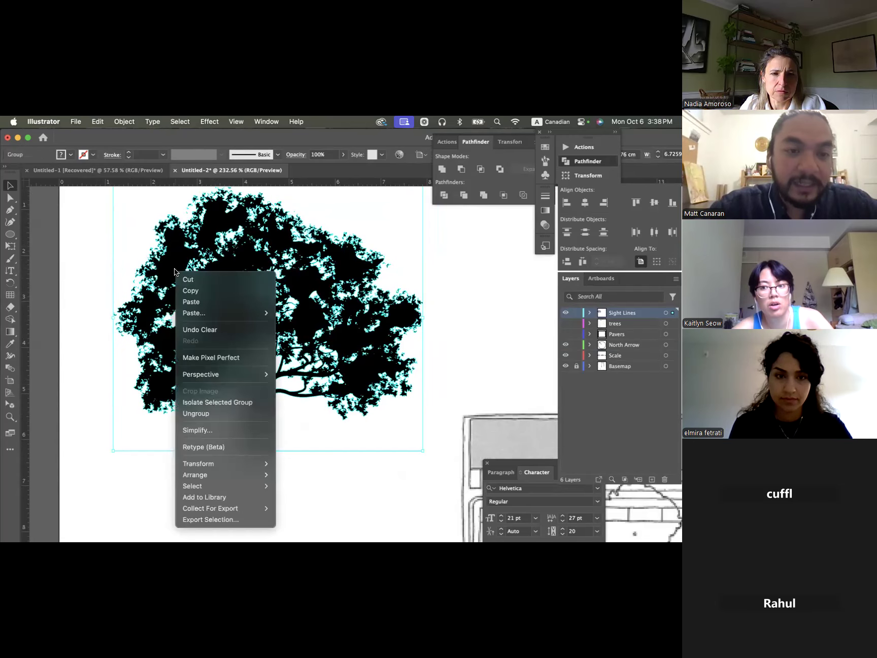
{"action": "left_click", "coordinate": [223, 412]}
{"action": "left_click", "coordinate": [89, 287]}
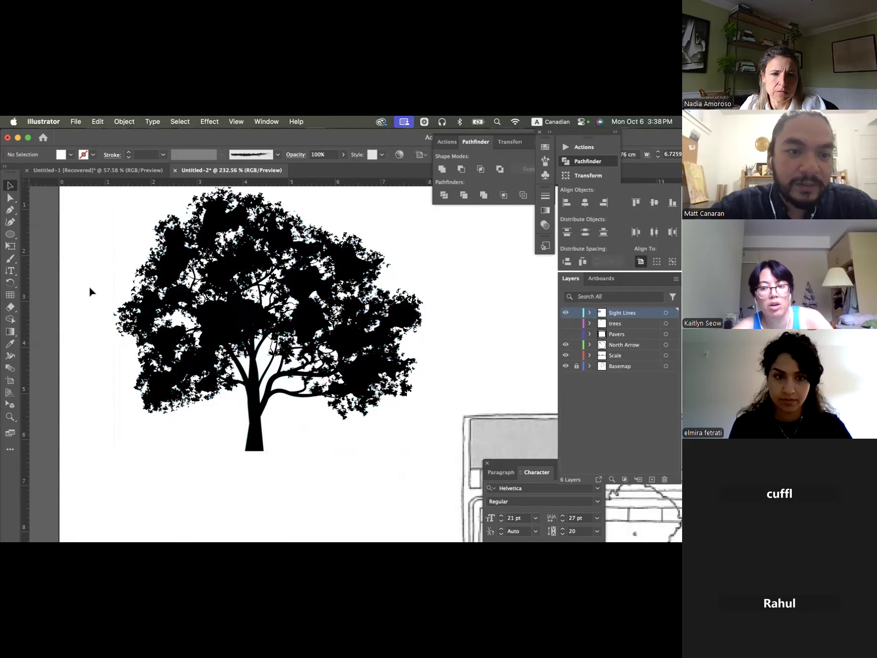
- Isolate the main solid black silhouette path within the traced tree group, cut it out, and exit isolation mode
{"action": "left_click", "coordinate": [166, 265]}
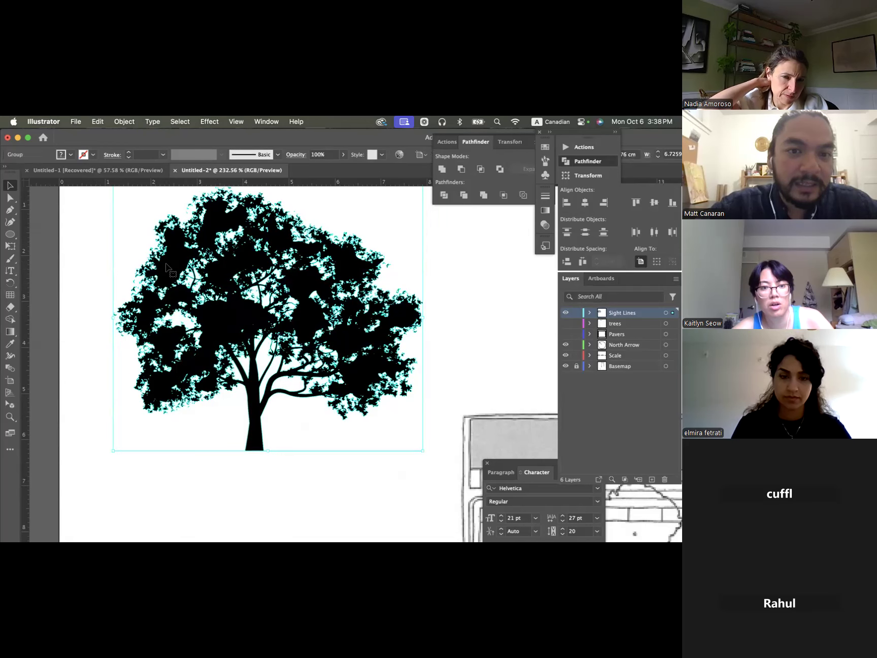
{"action": "double_click", "coordinate": [168, 266]}
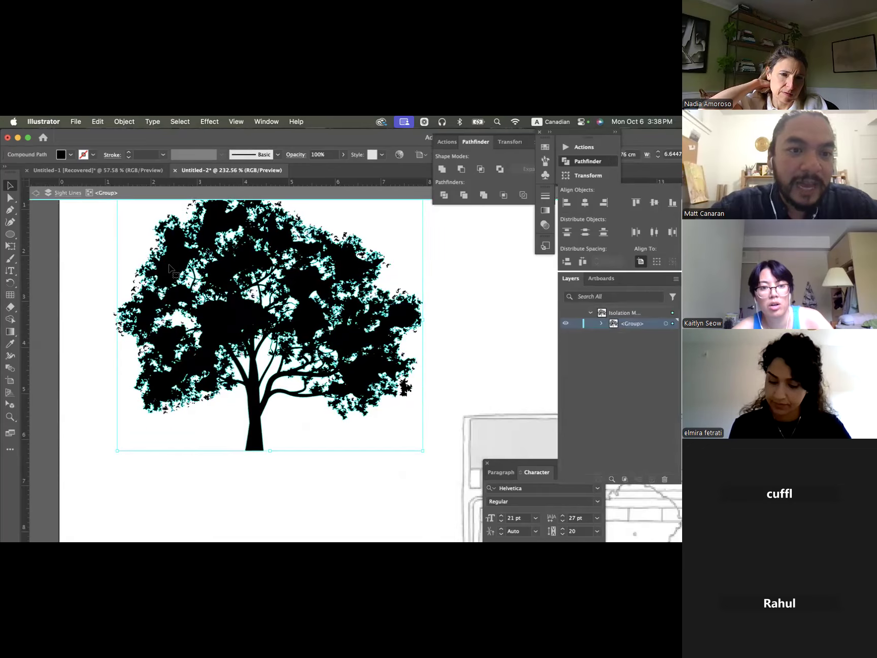
{"action": "double_click", "coordinate": [169, 267]}
{"action": "key", "text": "super+c"}
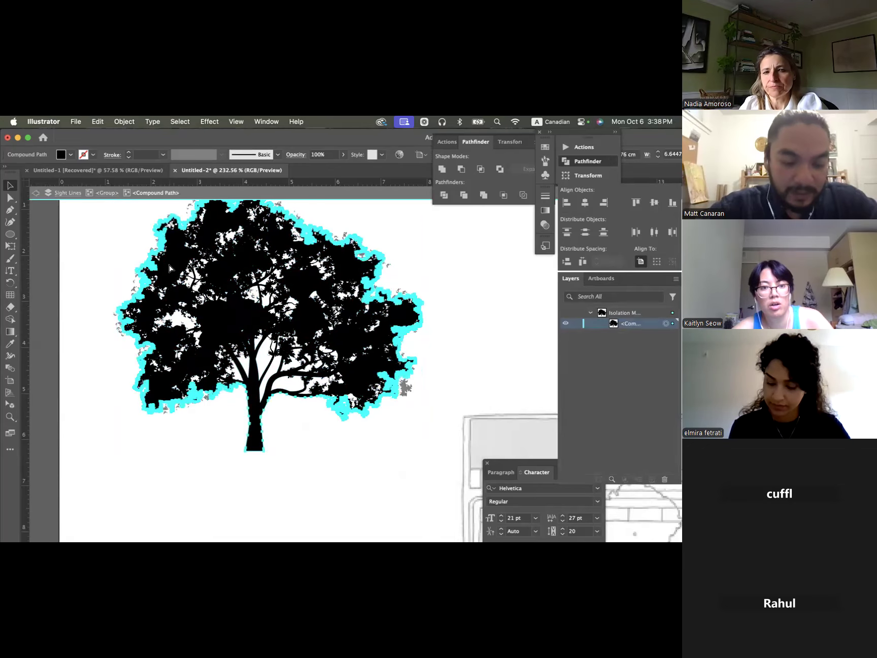
{"action": "left_click", "coordinate": [55, 280]}
{"action": "scroll", "coordinate": [117, 310], "scroll_direction": "down", "scroll_amount": 3}
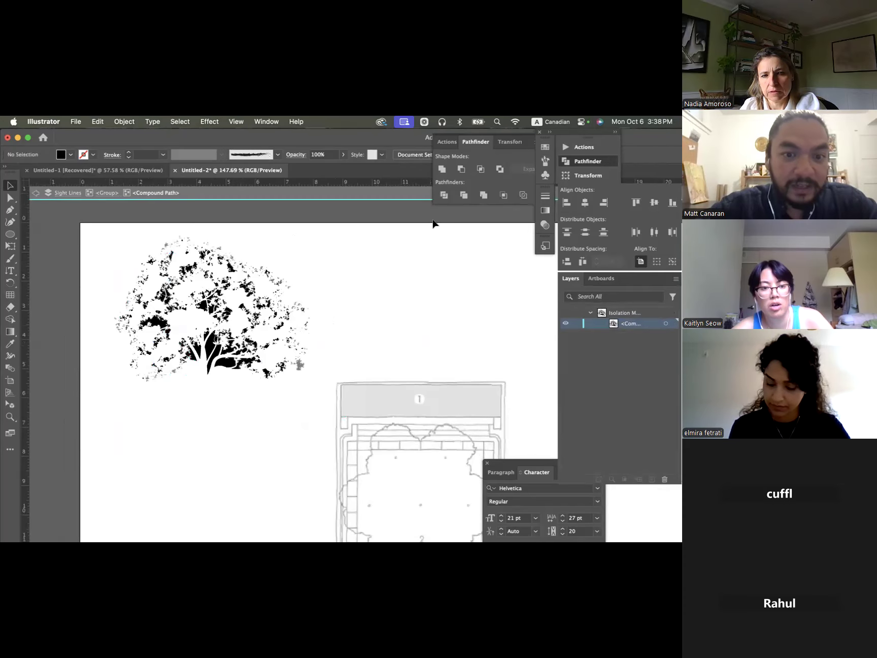
{"action": "double_click", "coordinate": [417, 259]}
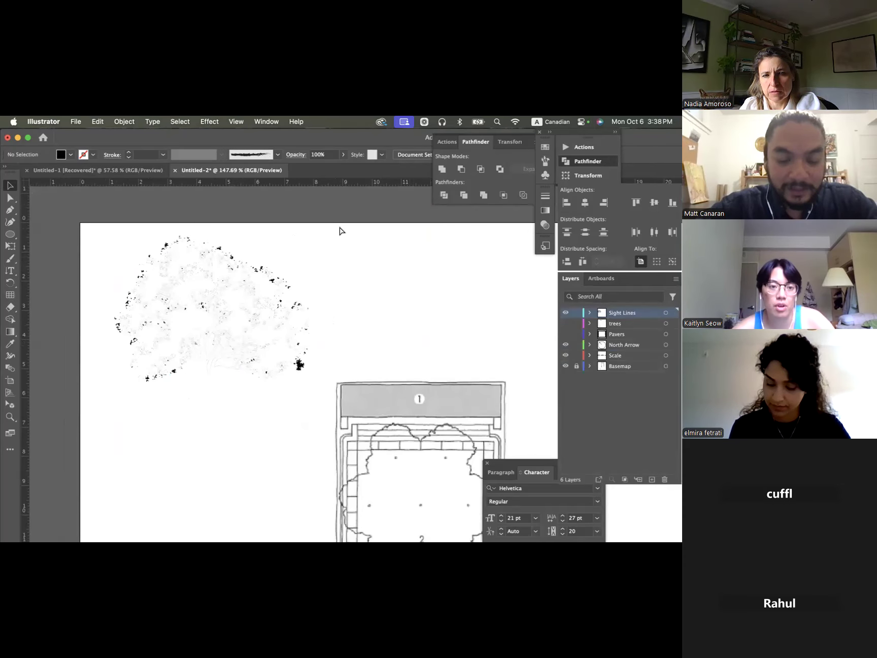
- Paste the solid tree silhouette above the plan and delete the leftover traced fragments beside it
{"action": "key", "text": "super+v"}
{"action": "left_click_drag", "start_coordinate": [454, 378], "coordinate": [400, 235]}
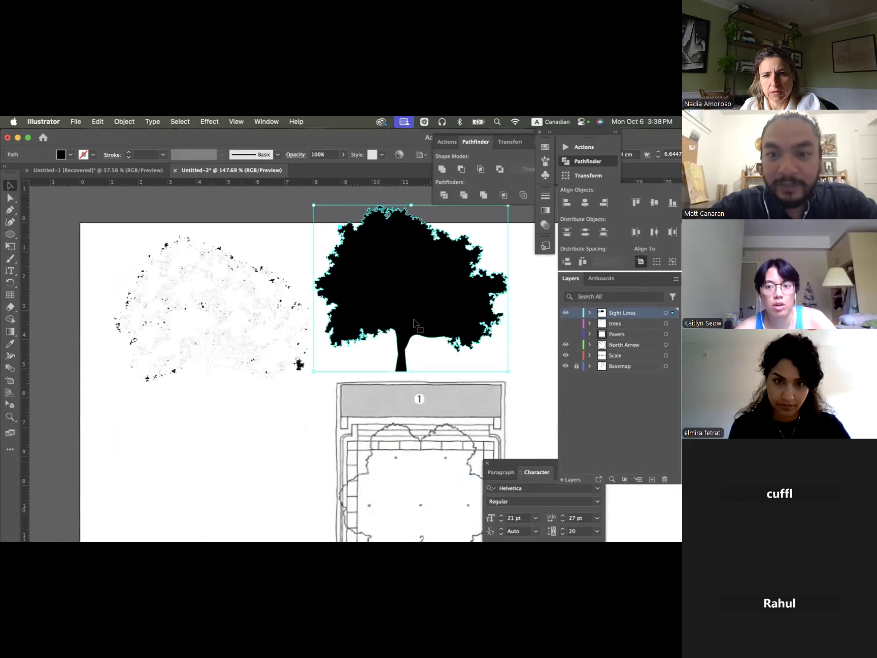
{"action": "left_click", "coordinate": [252, 294]}
{"action": "key", "text": "Delete"}
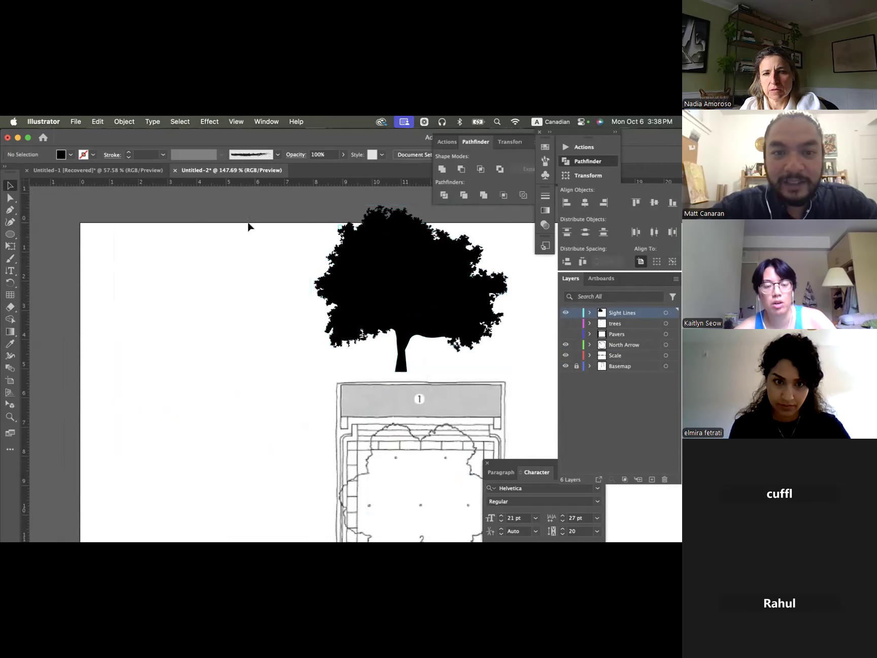
- Move the solid tree silhouette to the artboard's upper-left area and scale it down to about 4.1 cm wide
{"action": "scroll", "coordinate": [258, 249], "scroll_direction": "right", "scroll_amount": 3}
{"action": "left_click", "coordinate": [316, 311]}
{"action": "left_click_drag", "start_coordinate": [333, 303], "coordinate": [162, 304]}
{"action": "left_click_drag", "start_coordinate": [259, 224], "coordinate": [188, 269]}
{"action": "left_click", "coordinate": [184, 262]}
{"action": "scroll", "coordinate": [184, 265], "scroll_direction": "left", "scroll_amount": 3}
{"action": "scroll", "coordinate": [184, 266], "scroll_direction": "down", "scroll_amount": 2}
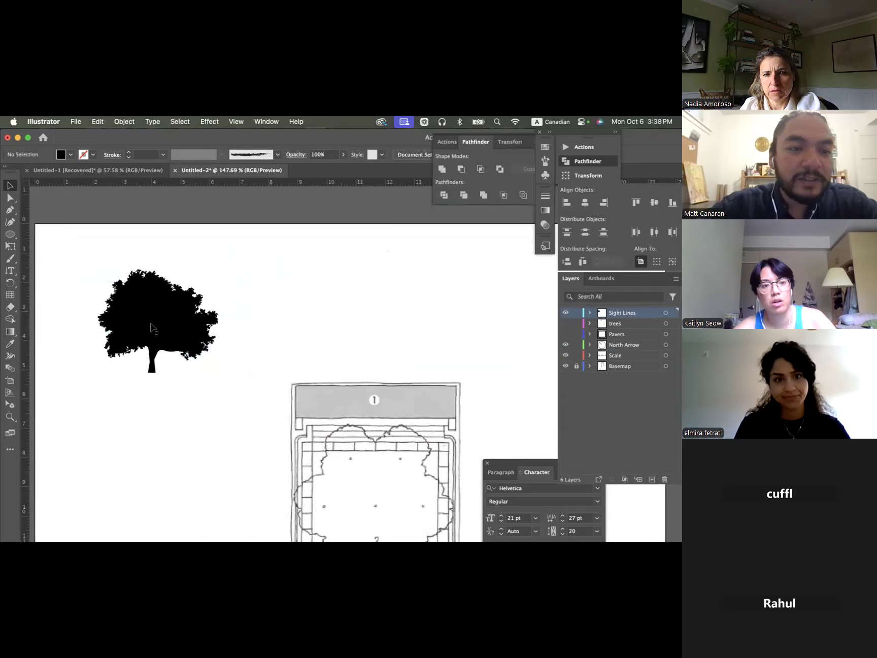
- Give the solid tree silhouette no fill and a black stroke
{"action": "left_click", "coordinate": [154, 328]}
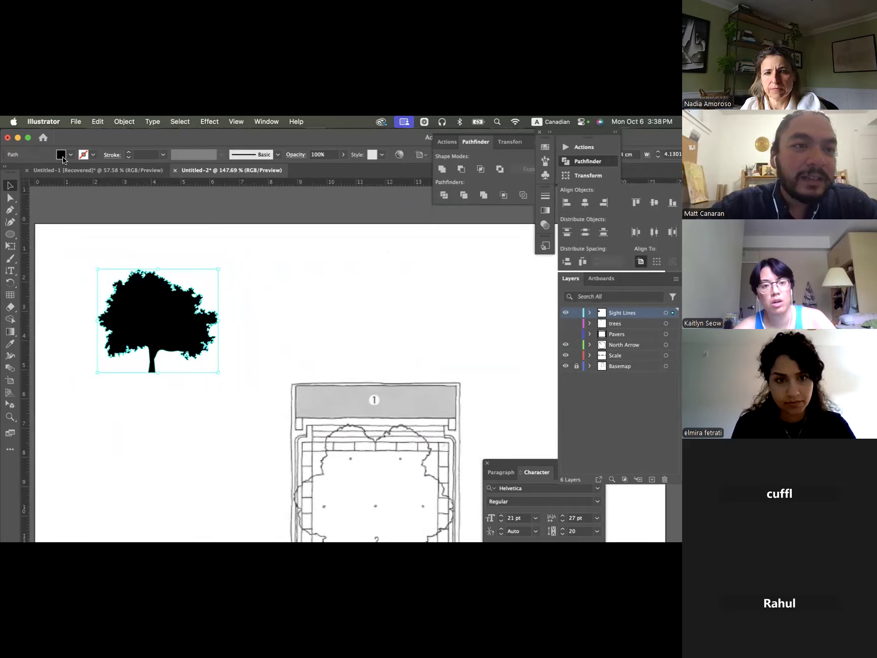
{"action": "left_click", "coordinate": [84, 156]}
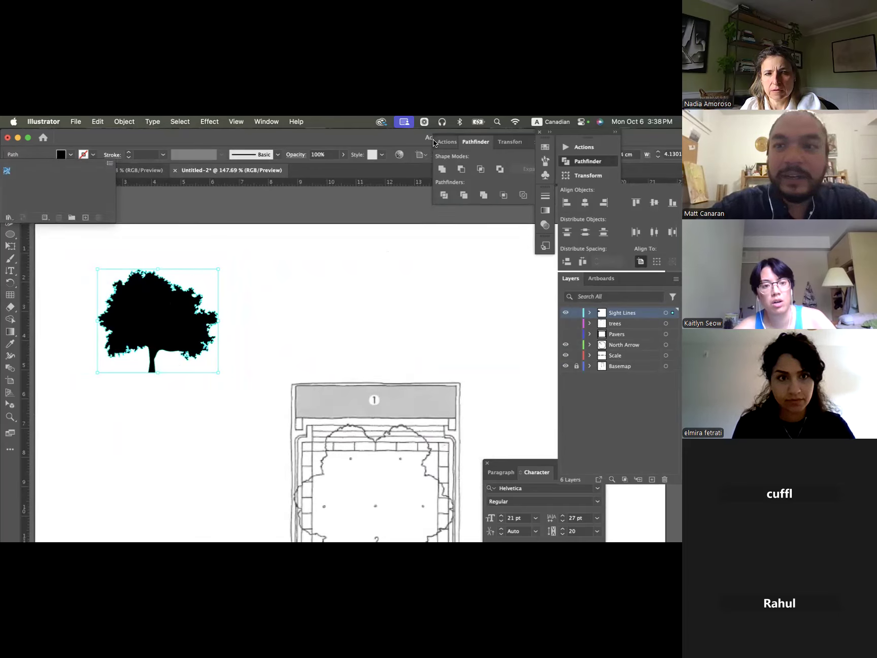
{"action": "left_click", "coordinate": [545, 147]}
{"action": "left_click", "coordinate": [545, 147]}
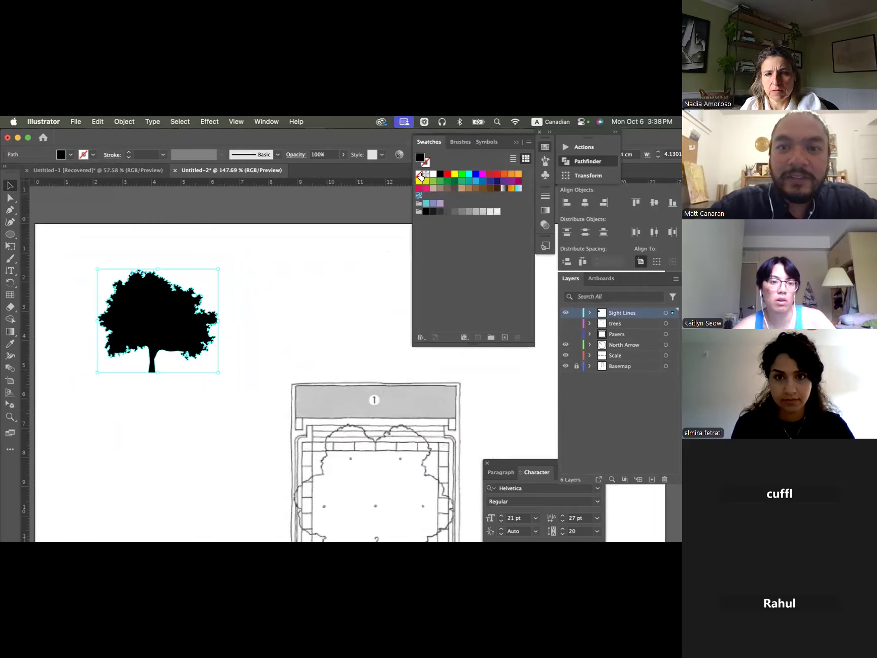
{"action": "left_click", "coordinate": [419, 175]}
{"action": "left_click", "coordinate": [425, 162]}
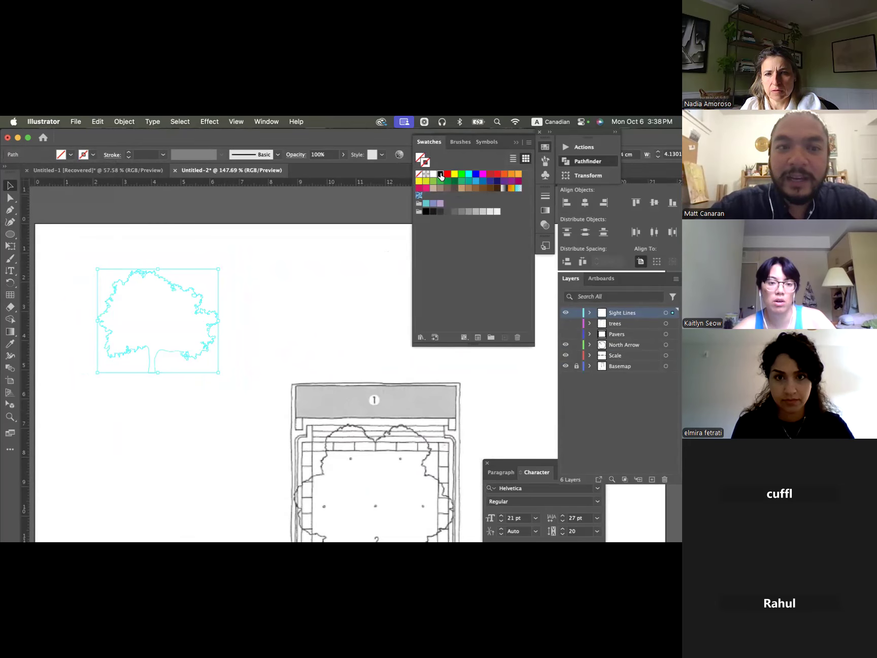
{"action": "left_click", "coordinate": [440, 173]}
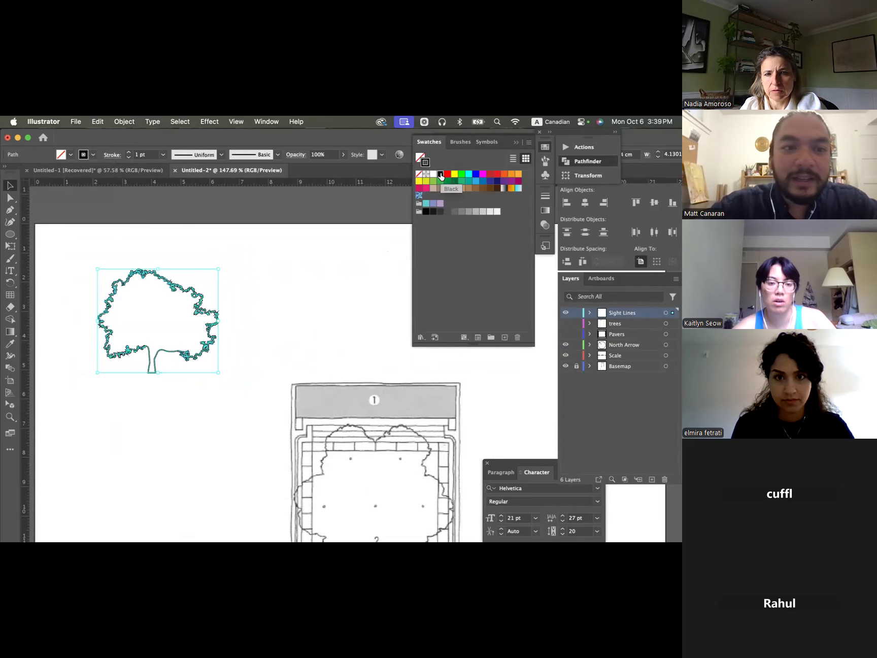
- Set the tree outline's stroke weight to 0.25 pt and move it closer to the artboard's upper-left corner
{"action": "left_click", "coordinate": [128, 157]}
{"action": "left_click", "coordinate": [128, 157]}
{"action": "left_click", "coordinate": [128, 157]}
{"action": "left_click", "coordinate": [129, 151]}
{"action": "left_click", "coordinate": [231, 292]}
{"action": "left_click", "coordinate": [190, 298]}
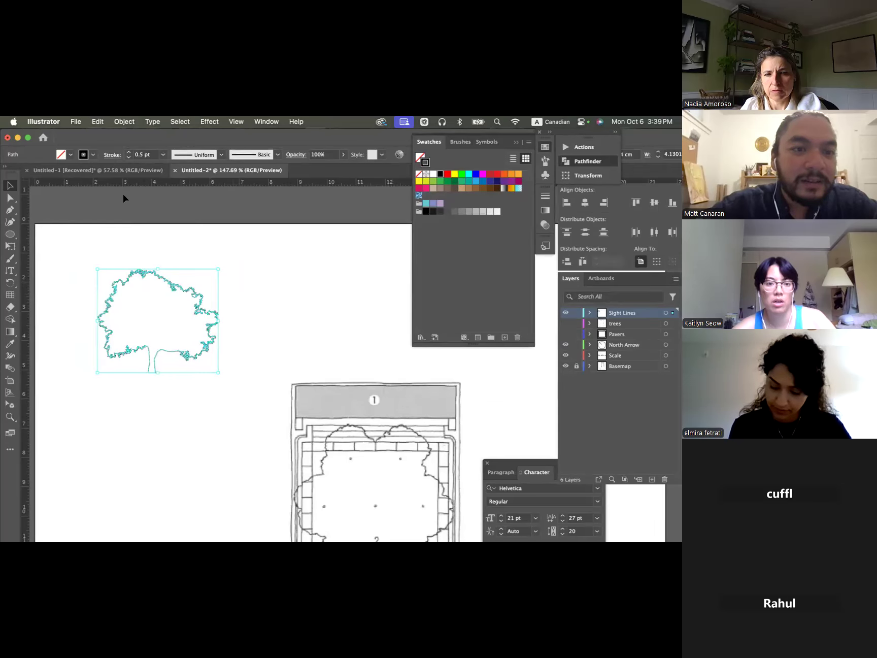
{"action": "left_click", "coordinate": [128, 158]}
{"action": "left_click", "coordinate": [229, 294]}
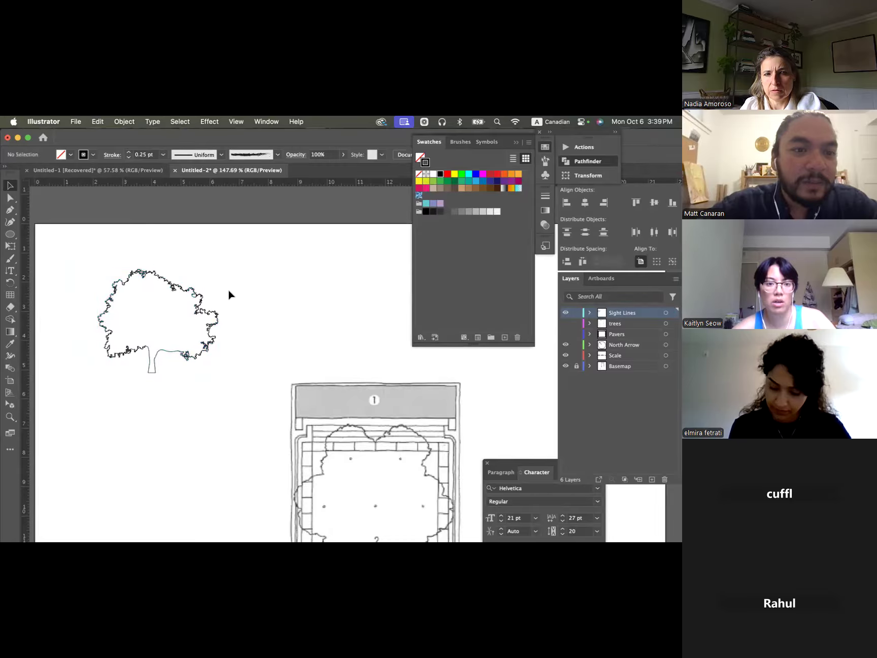
{"action": "left_click_drag", "start_coordinate": [190, 296], "coordinate": [166, 273]}
{"action": "left_click", "coordinate": [227, 285]}
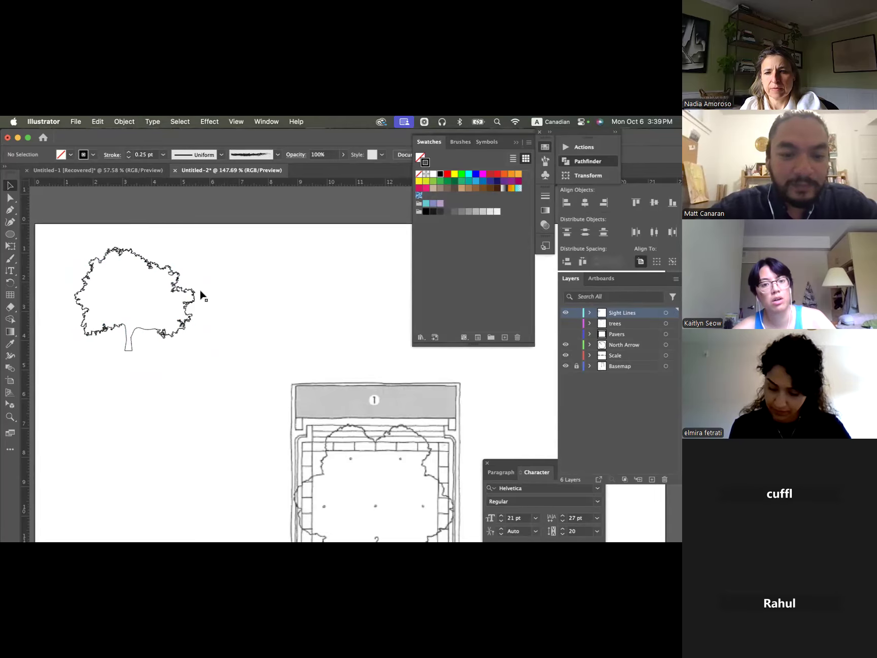
- Duplicate the tree outline to its right and scale the copy down to about 2.4 cm wide
{"action": "left_click", "coordinate": [140, 260]}
{"action": "left_click_drag", "start_coordinate": [140, 260], "coordinate": [249, 260]}
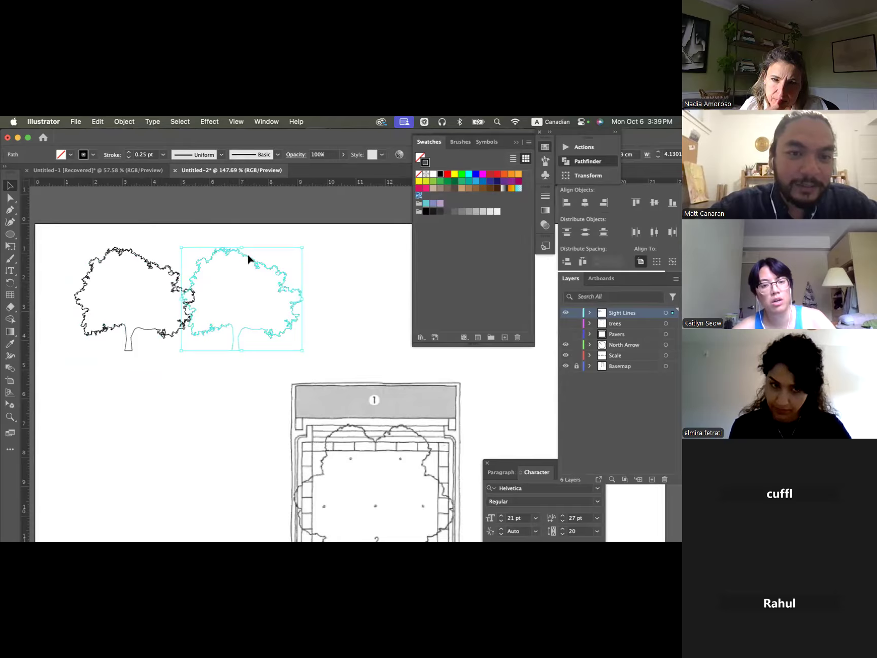
{"action": "left_click_drag", "start_coordinate": [266, 262], "coordinate": [252, 275]}
{"action": "left_click", "coordinate": [254, 258]}
{"action": "left_click", "coordinate": [228, 288]}
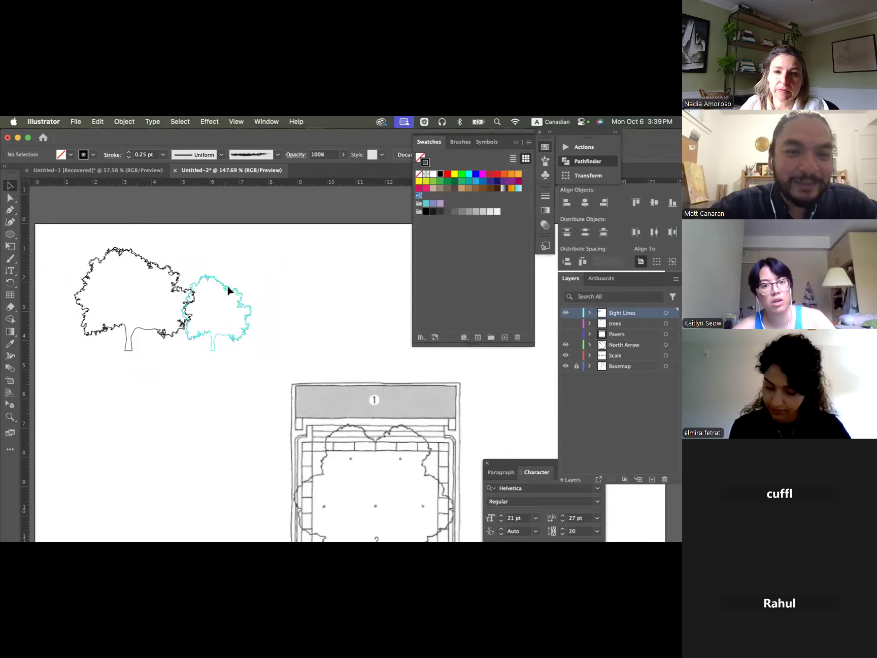
- Reflect the smaller tree copy across the vertical axis
{"action": "left_click", "coordinate": [114, 121]}
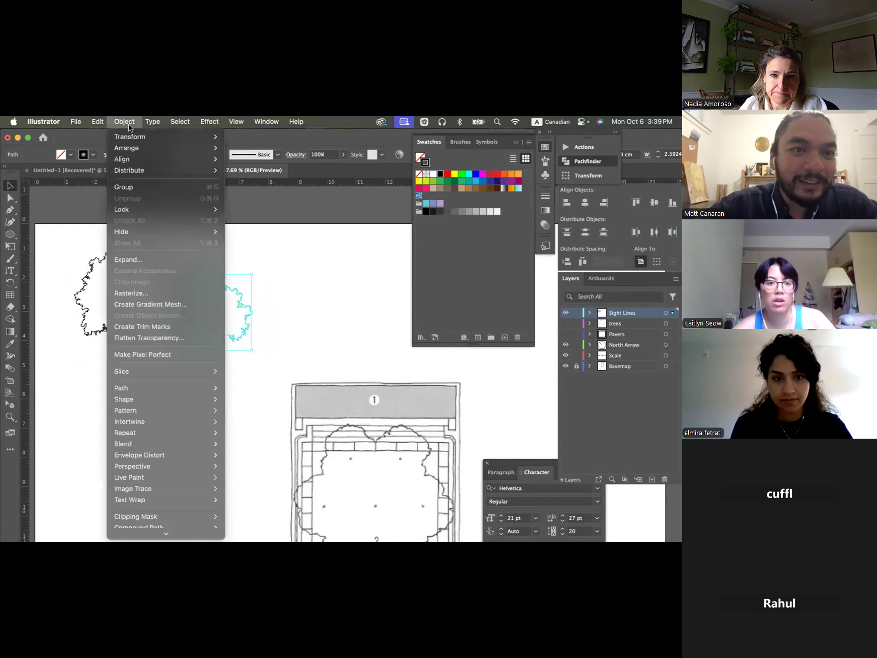
{"action": "mouse_move", "coordinate": [130, 134]}
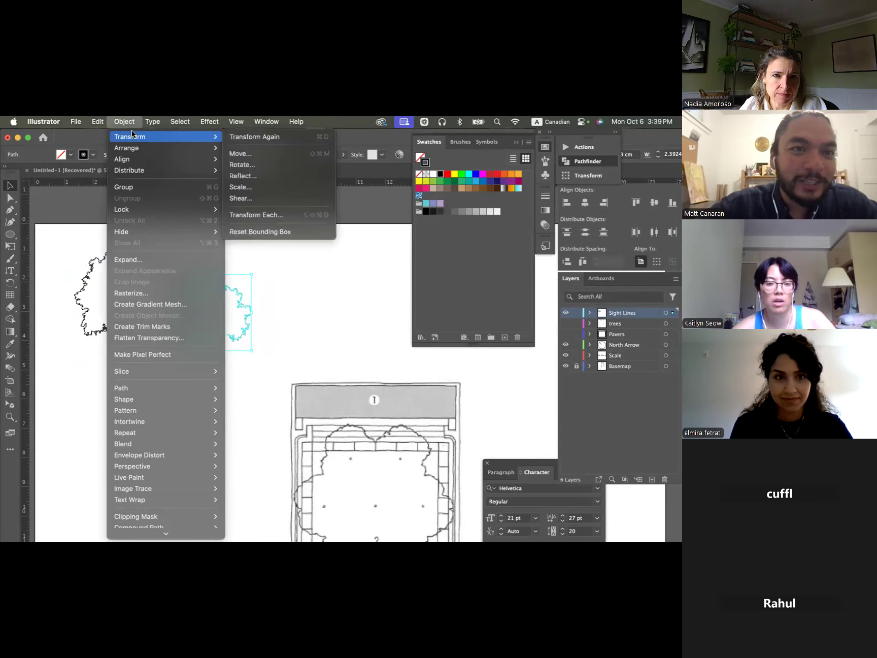
{"action": "left_click", "coordinate": [261, 175]}
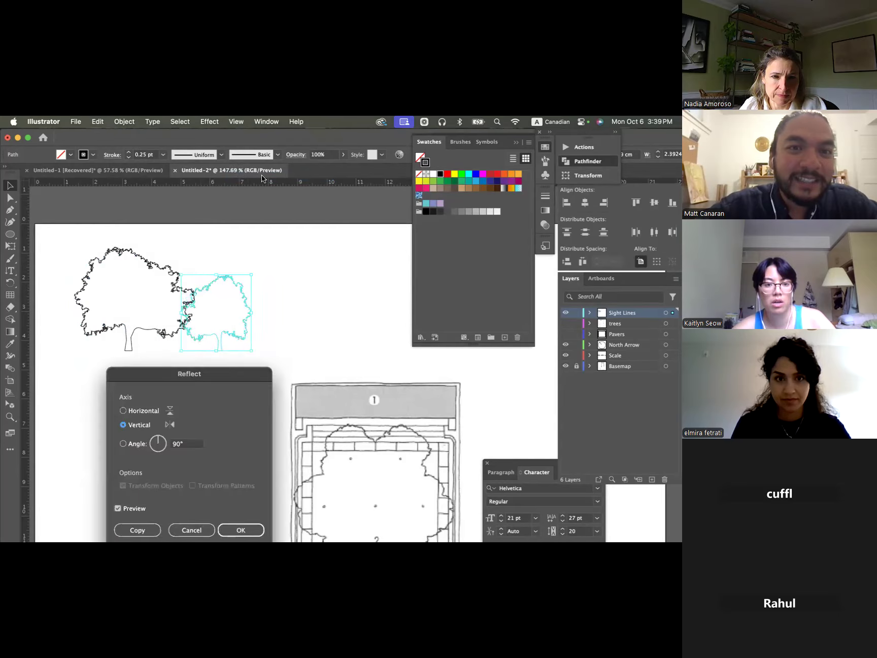
{"action": "left_click_drag", "start_coordinate": [196, 377], "coordinate": [402, 156]}
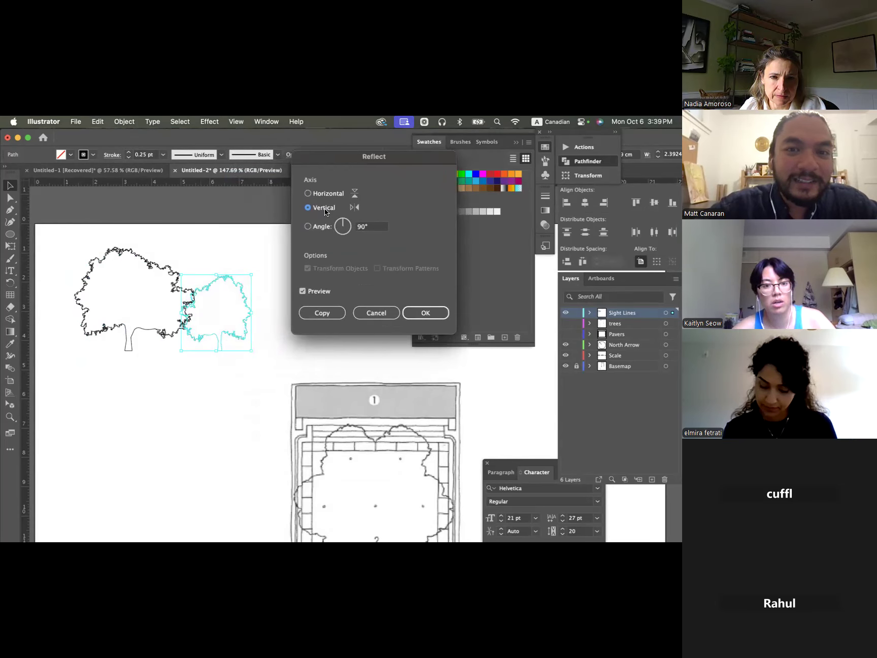
{"action": "left_click", "coordinate": [308, 194]}
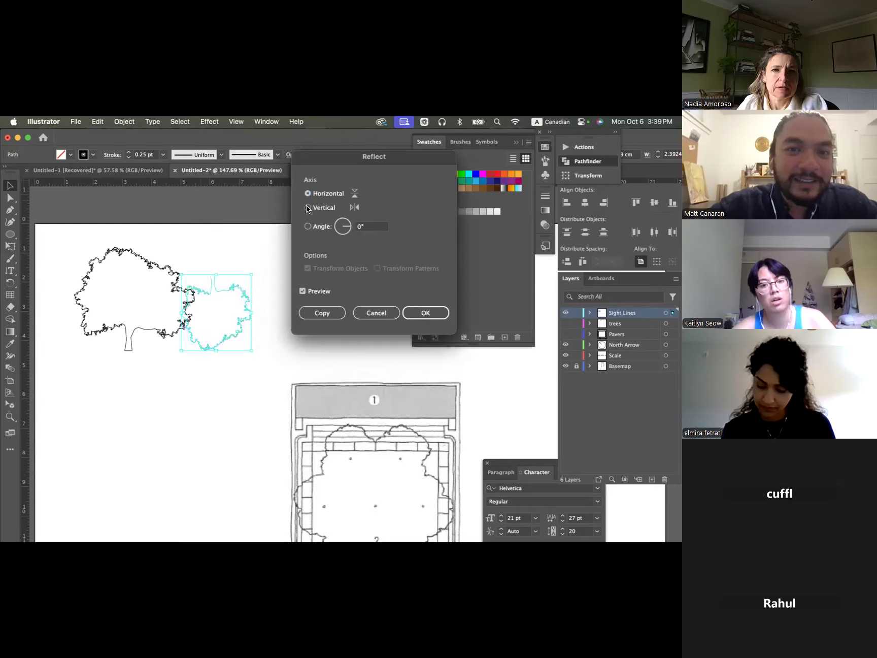
{"action": "left_click", "coordinate": [307, 206]}
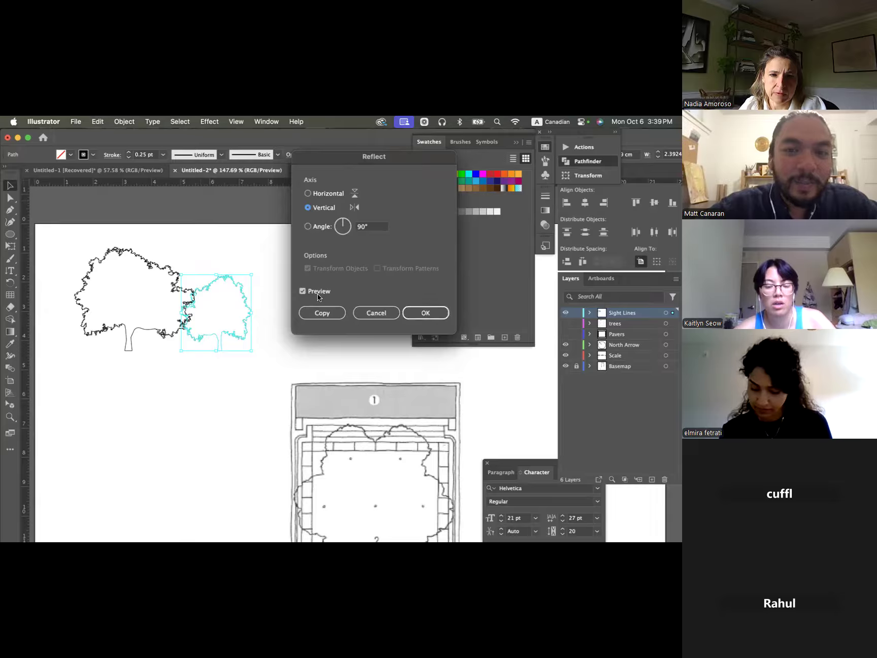
{"action": "left_click", "coordinate": [349, 222]}
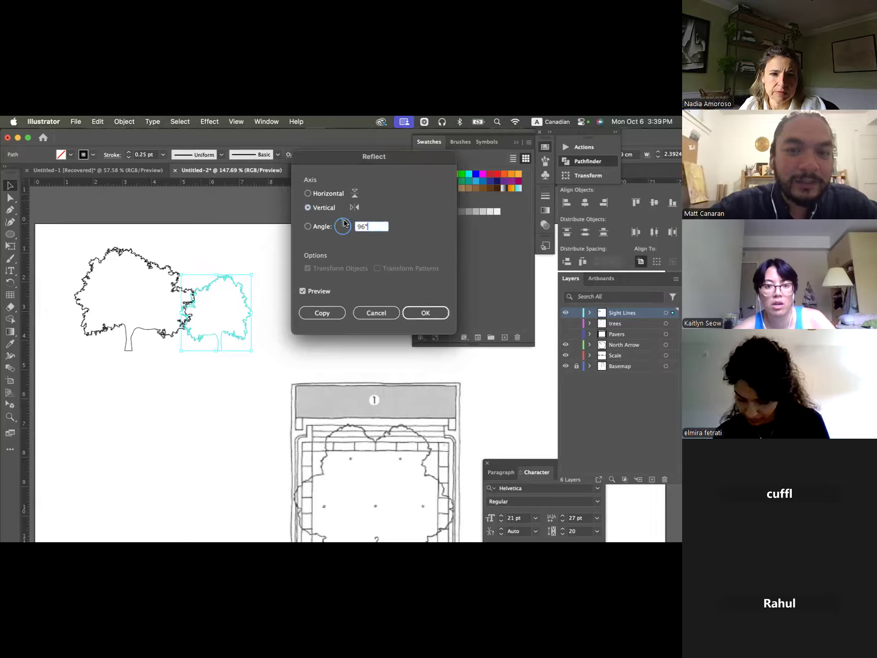
{"action": "left_click_drag", "start_coordinate": [350, 225], "coordinate": [346, 222]}
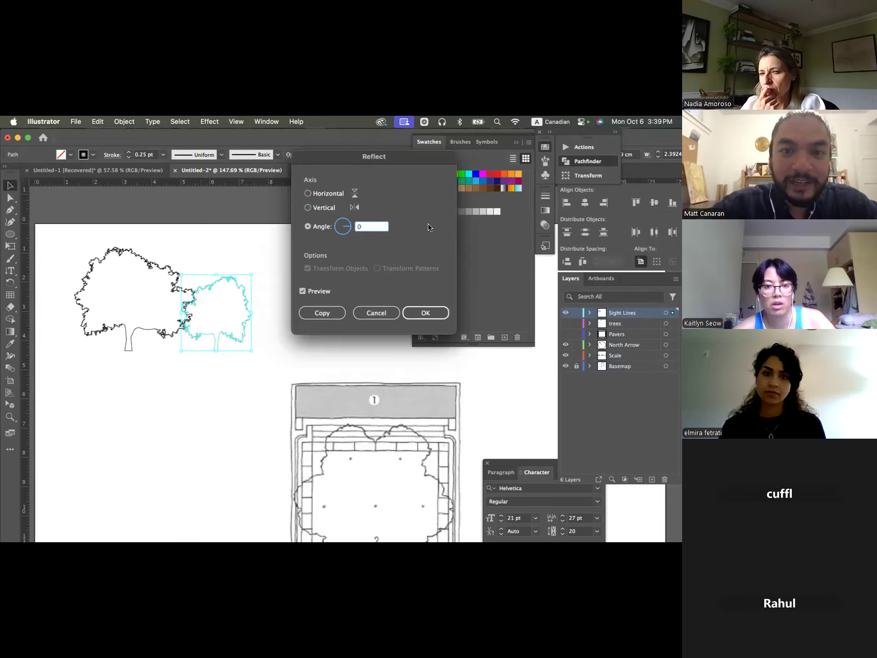
{"action": "left_click", "coordinate": [430, 314]}
{"action": "left_click", "coordinate": [282, 310]}
- Move the smaller reflected tree outline to the right, clear of the larger tree
{"action": "left_click", "coordinate": [231, 294]}
{"action": "left_click_drag", "start_coordinate": [253, 271], "coordinate": [176, 378]}
{"action": "left_click", "coordinate": [209, 395]}
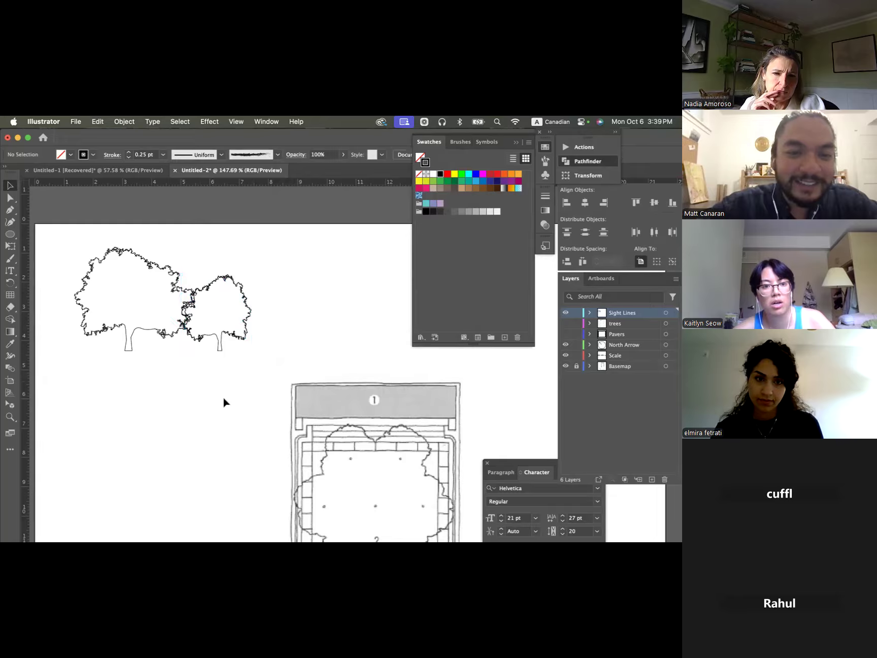
{"action": "mouse_move", "coordinate": [222, 289]}
{"action": "left_mouse_down"}
{"action": "mouse_move", "coordinate": [213, 290]}
{"action": "mouse_move", "coordinate": [257, 289]}
{"action": "mouse_move", "coordinate": [236, 285]}
{"action": "left_mouse_up"}
{"action": "left_click", "coordinate": [297, 272]}
- Switch to Chrome, copy the Vexels tall tree image from the tree silhouette results, and paste it into the Illustrator document
{"action": "key", "text": "super+Tab"}
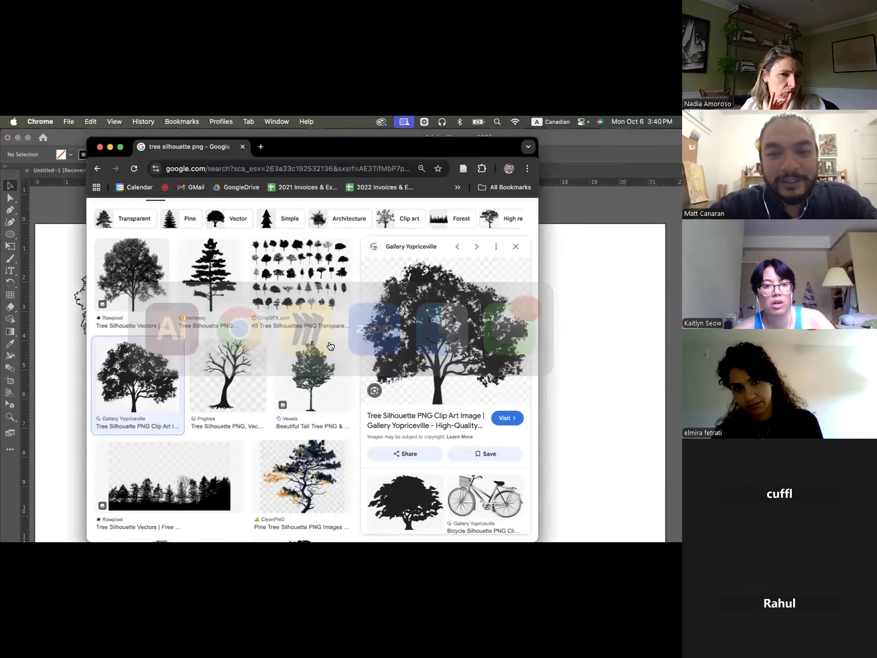
{"action": "scroll", "coordinate": [330, 347], "scroll_direction": "down", "scroll_amount": 3}
{"action": "left_click", "coordinate": [313, 293]}
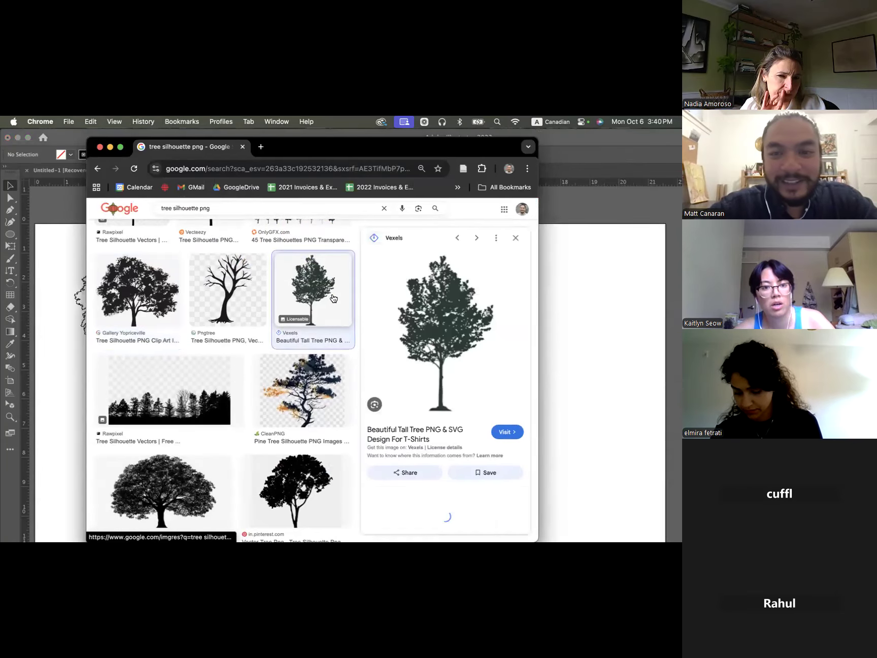
{"action": "right_click", "coordinate": [461, 345]}
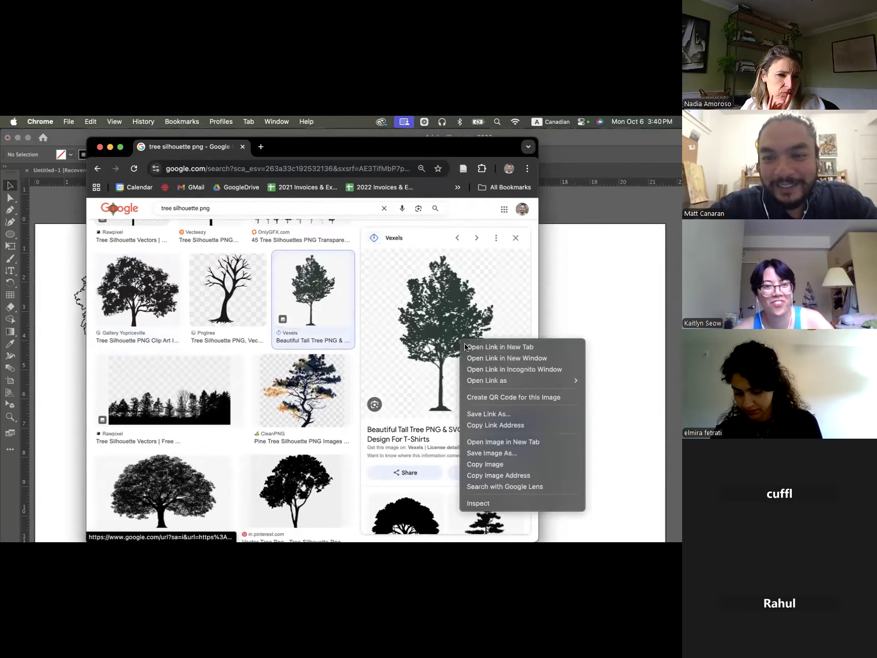
{"action": "left_click", "coordinate": [478, 464]}
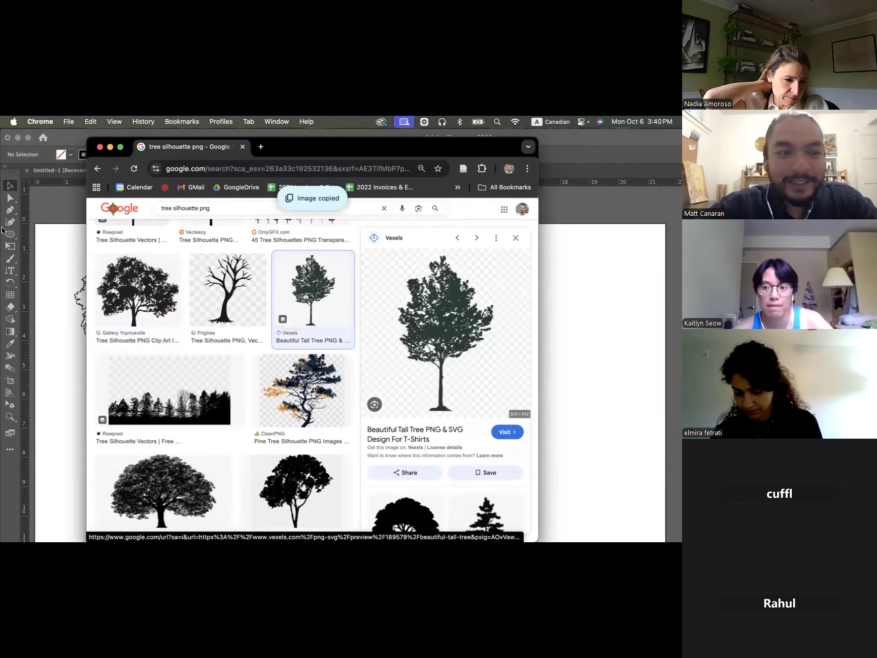
{"action": "left_click", "coordinate": [56, 258]}
{"action": "key", "text": "super+v"}
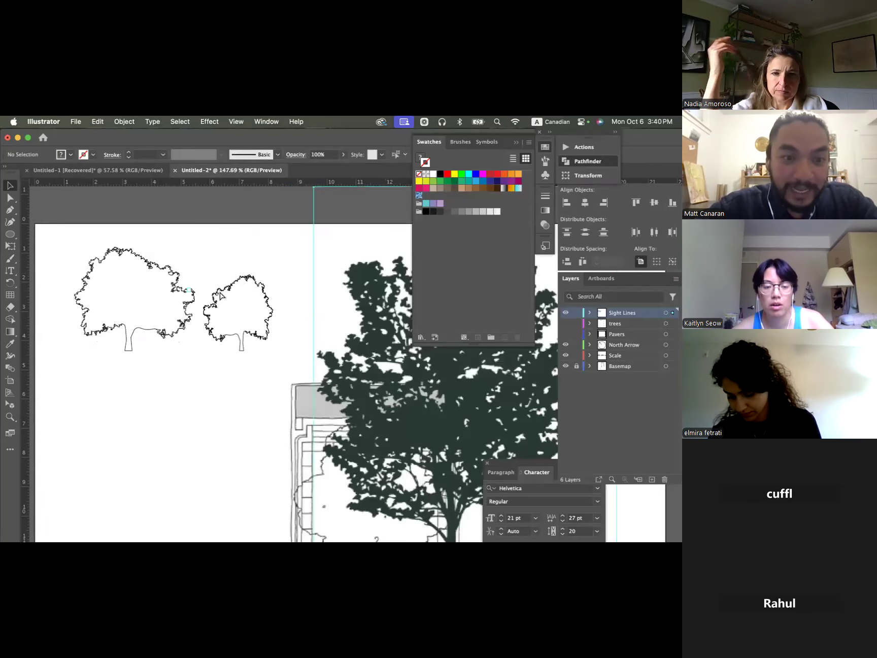
- Image Trace the pasted tall tree with the Default preset and expand the tracing result
{"action": "scroll", "coordinate": [233, 325], "scroll_direction": "down", "scroll_amount": 6}
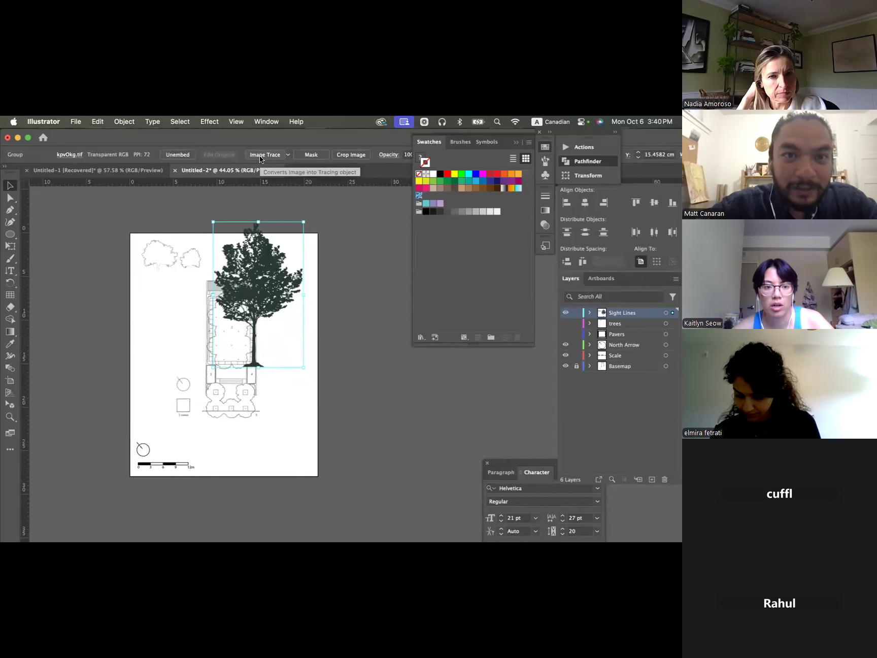
{"action": "left_click", "coordinate": [288, 154]}
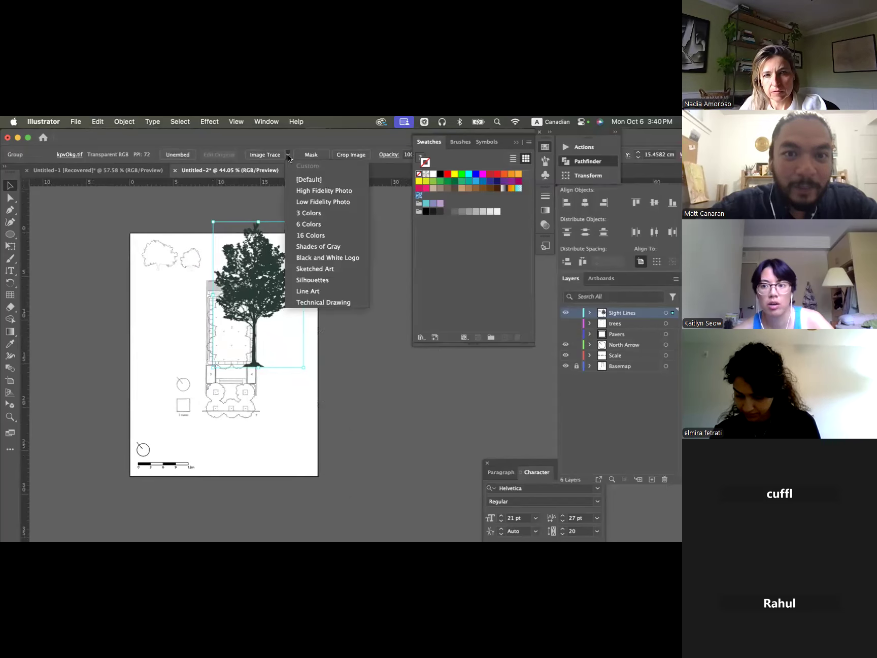
{"action": "left_click", "coordinate": [267, 154]}
{"action": "left_click", "coordinate": [264, 157]}
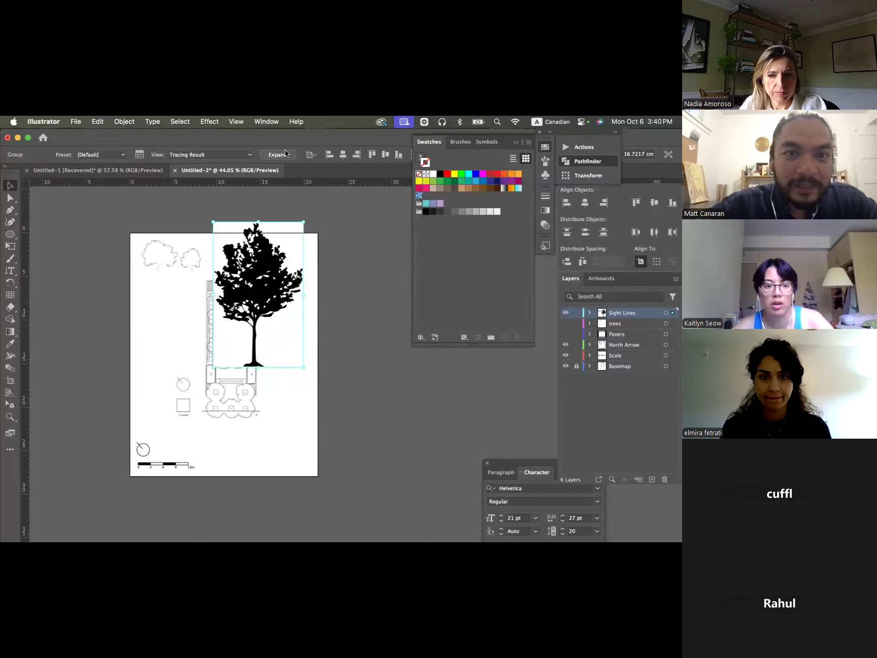
{"action": "left_click", "coordinate": [283, 151]}
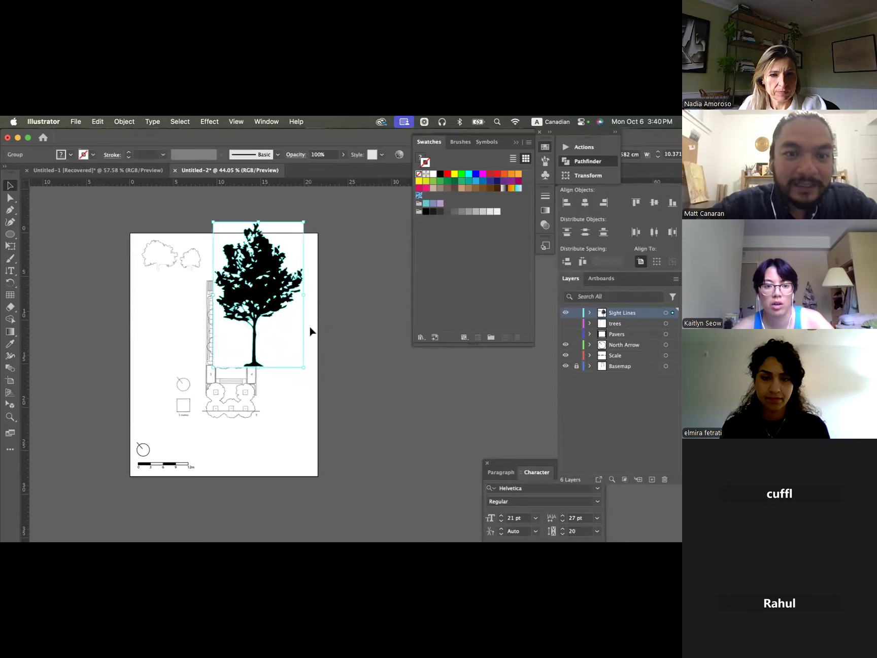
- Isolate the main black silhouette within the traced tall tree group, cut it out, and exit isolation mode
{"action": "double_click", "coordinate": [269, 272]}
{"action": "double_click", "coordinate": [269, 269]}
{"action": "left_click", "coordinate": [263, 265]}
{"action": "key", "text": "Delete"}
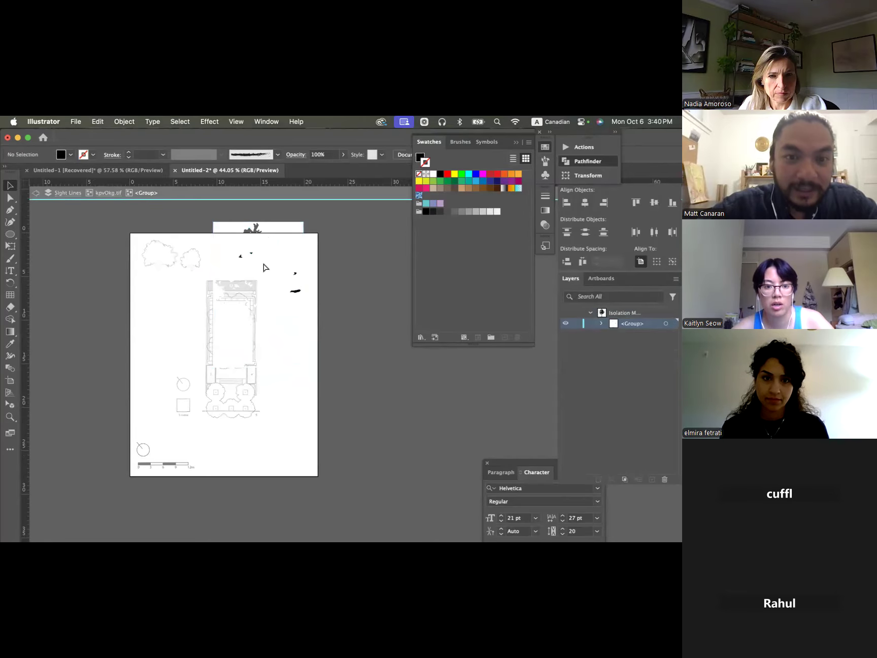
{"action": "double_click", "coordinate": [324, 269]}
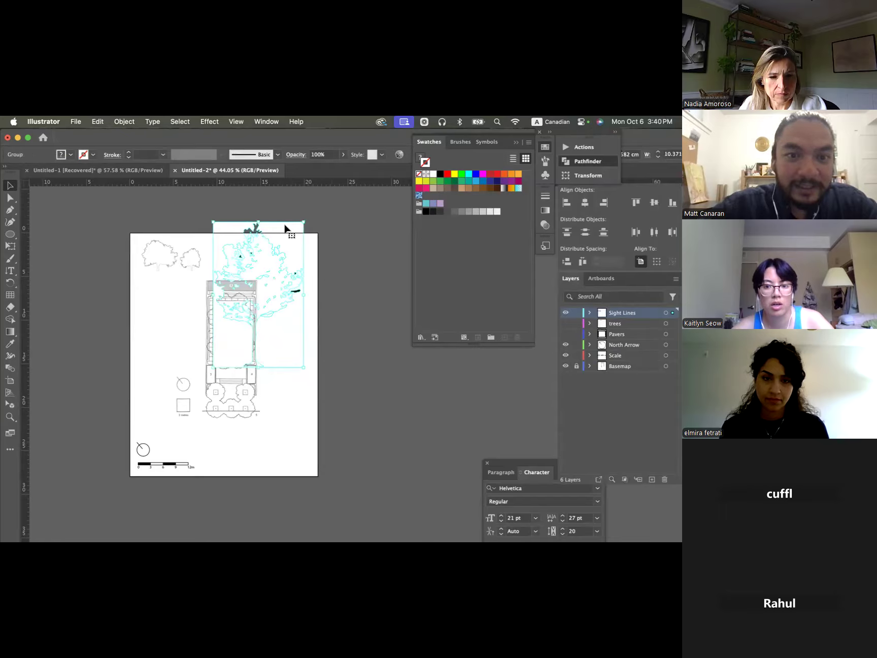
- Delete the leftover traced tall tree fragments and paste the cut silhouette back onto the artboard
{"action": "key", "text": "Delete"}
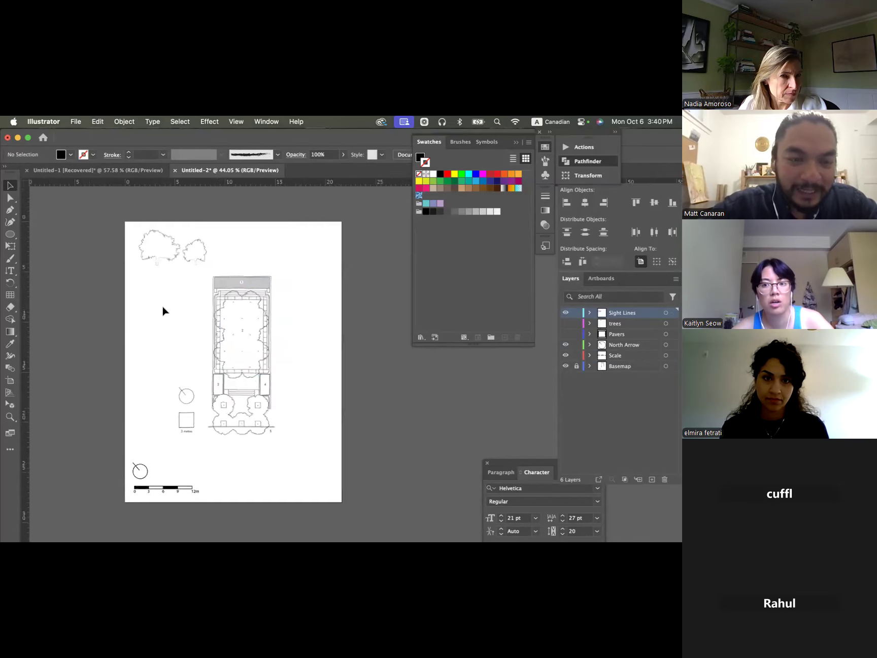
{"action": "scroll", "coordinate": [162, 305], "scroll_direction": "up", "scroll_amount": 3}
{"action": "key", "text": "super+z"}
- Scale the tall tree silhouette down to about 3.6 cm wide and place it beside the plan, below the tree outlines
{"action": "left_click_drag", "start_coordinate": [389, 383], "coordinate": [137, 229]}
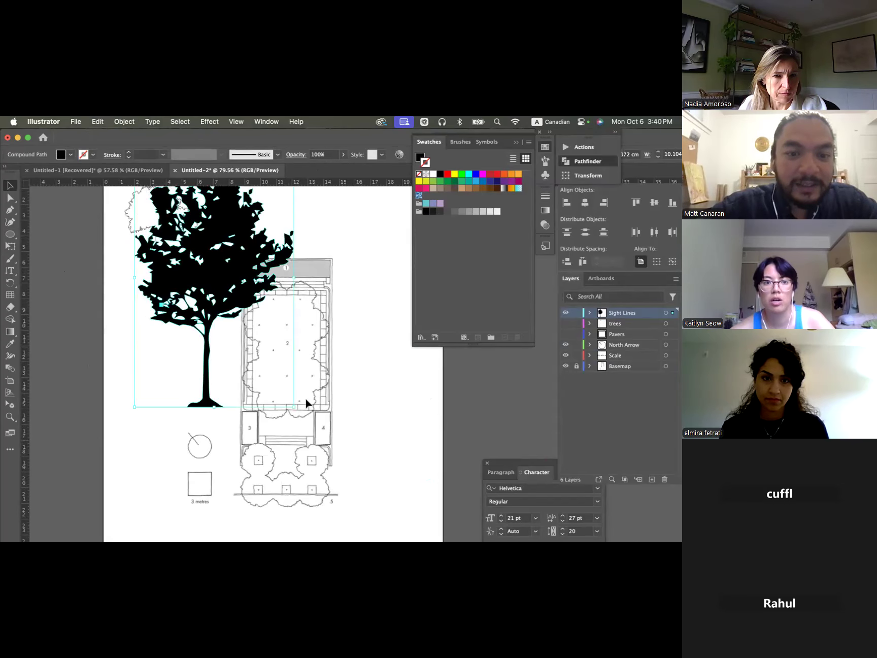
{"action": "left_click_drag", "start_coordinate": [297, 410], "coordinate": [190, 288]}
{"action": "mouse_move", "coordinate": [163, 238]}
{"action": "left_mouse_down"}
{"action": "mouse_move", "coordinate": [170, 333]}
{"action": "mouse_move", "coordinate": [158, 326]}
{"action": "left_mouse_up"}
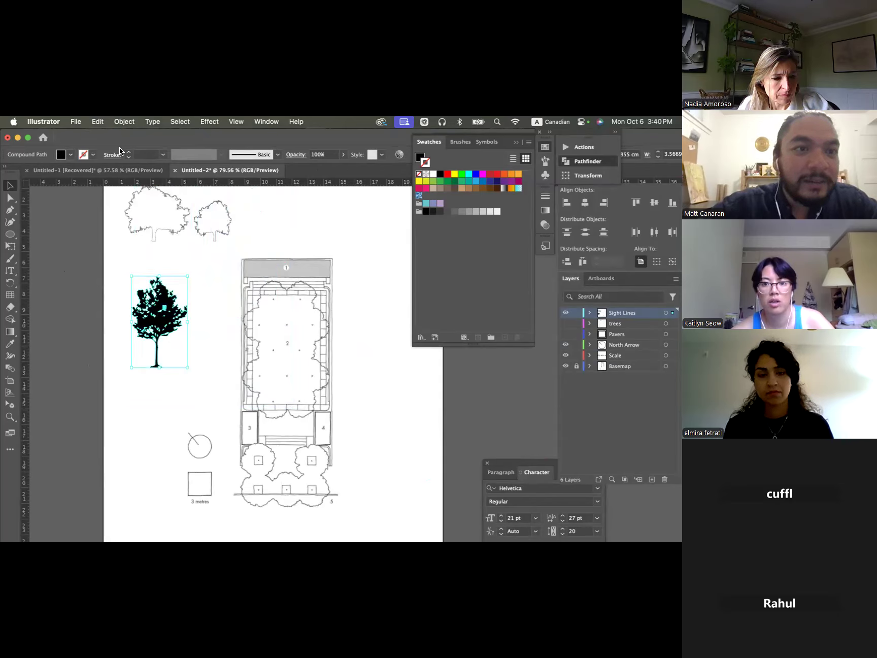
- Give the tall tree silhouette a black 0.5 pt stroke and remove its fill
{"action": "left_click", "coordinate": [90, 154]}
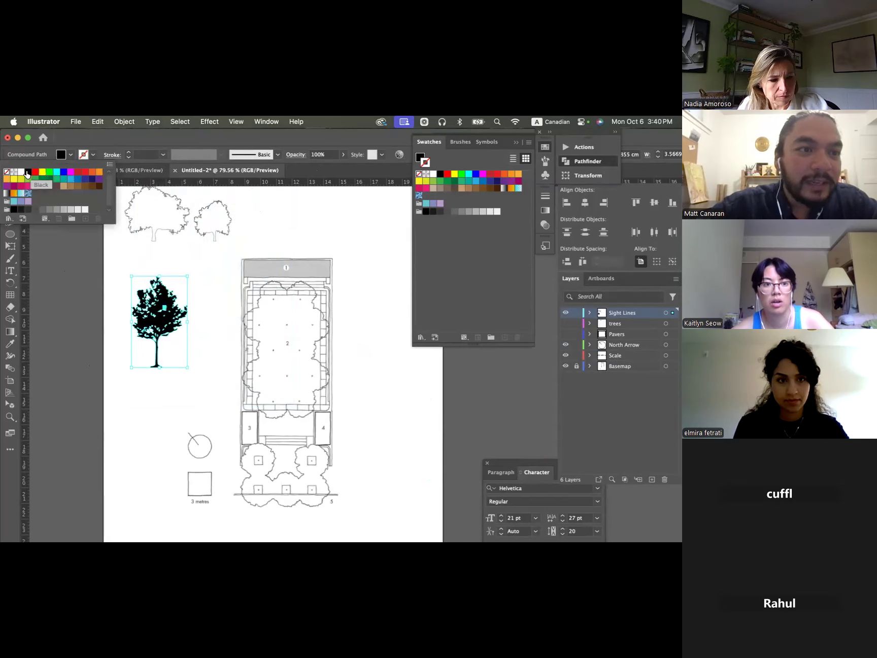
{"action": "left_click", "coordinate": [27, 172]}
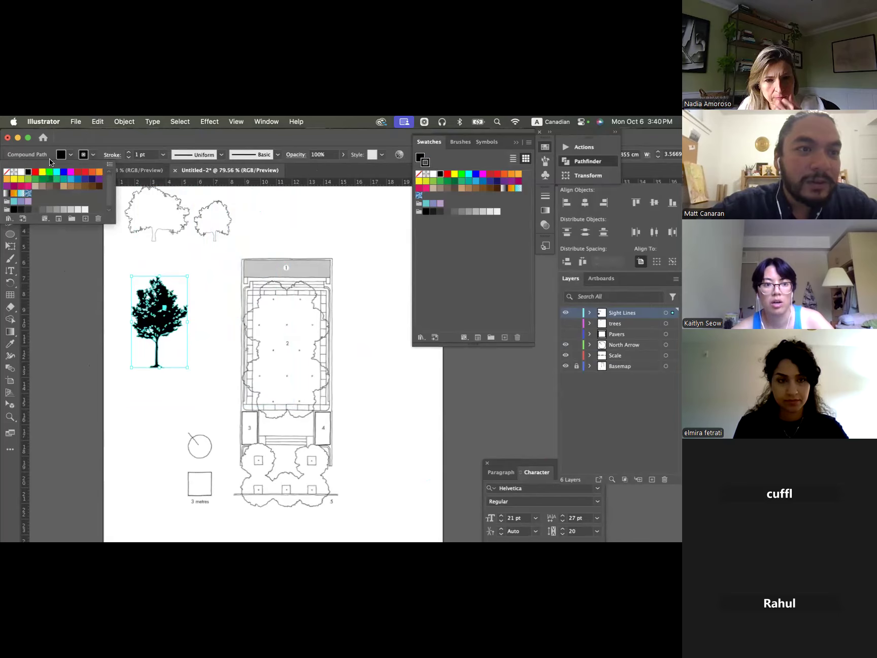
{"action": "left_click", "coordinate": [420, 159]}
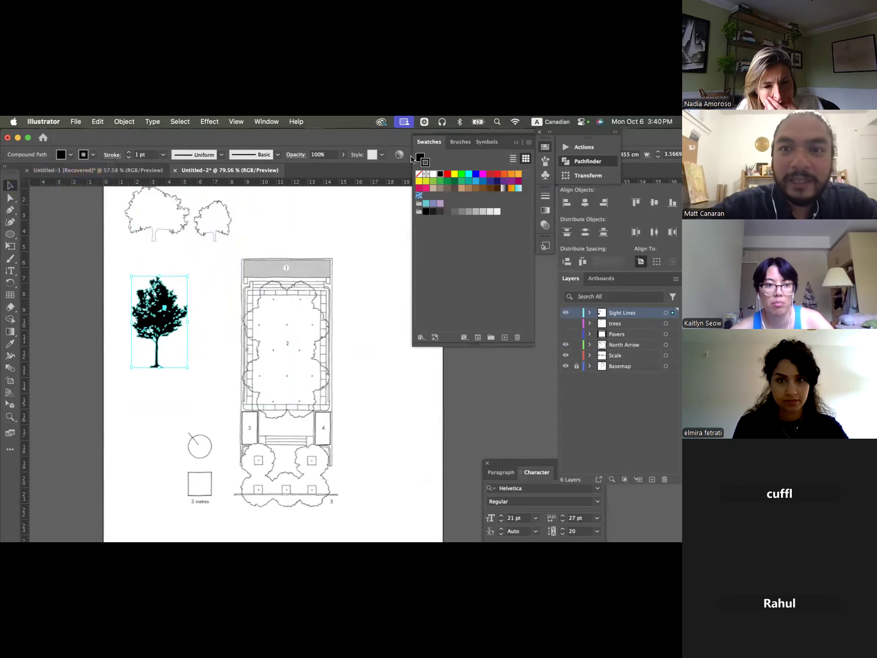
{"action": "left_click", "coordinate": [420, 176]}
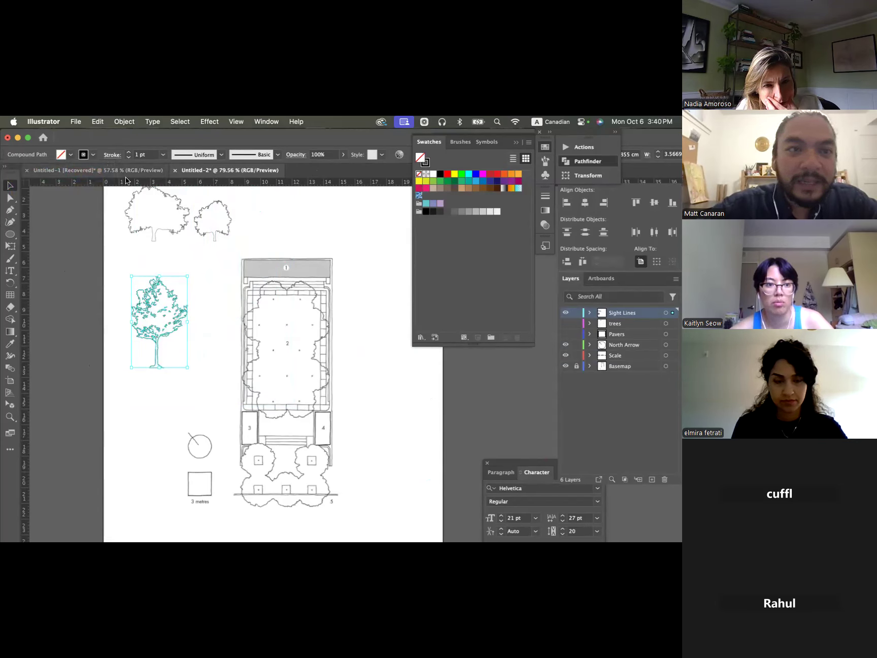
{"action": "left_click", "coordinate": [129, 158]}
{"action": "left_click", "coordinate": [129, 158]}
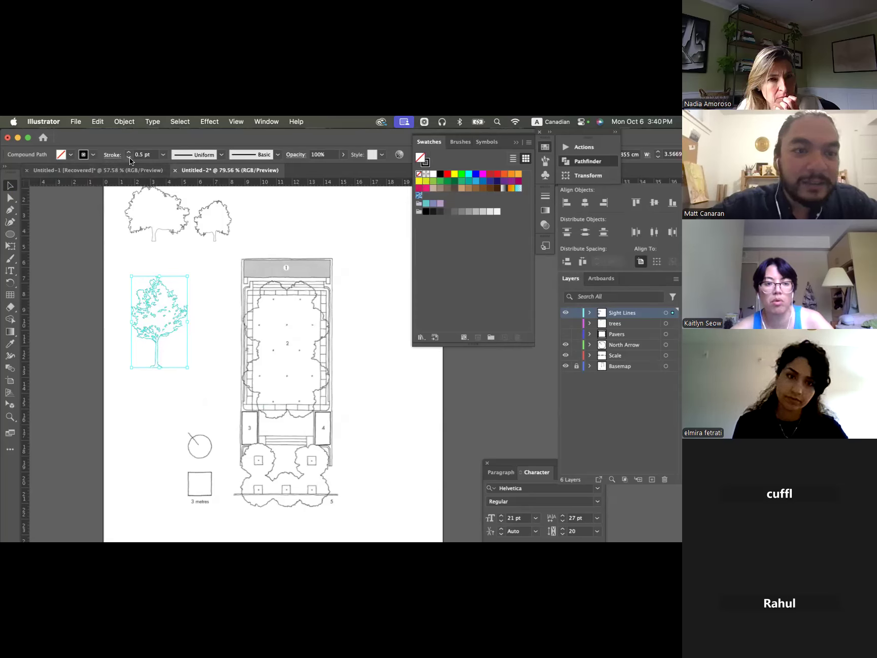
- Move the tall tree outline over the gap between the two rounded tree outlines and fill it with white
{"action": "left_click", "coordinate": [198, 246]}
{"action": "left_click_drag", "start_coordinate": [182, 304], "coordinate": [205, 222]}
{"action": "left_click", "coordinate": [159, 325]}
{"action": "left_click", "coordinate": [204, 220]}
{"action": "left_click", "coordinate": [432, 175]}
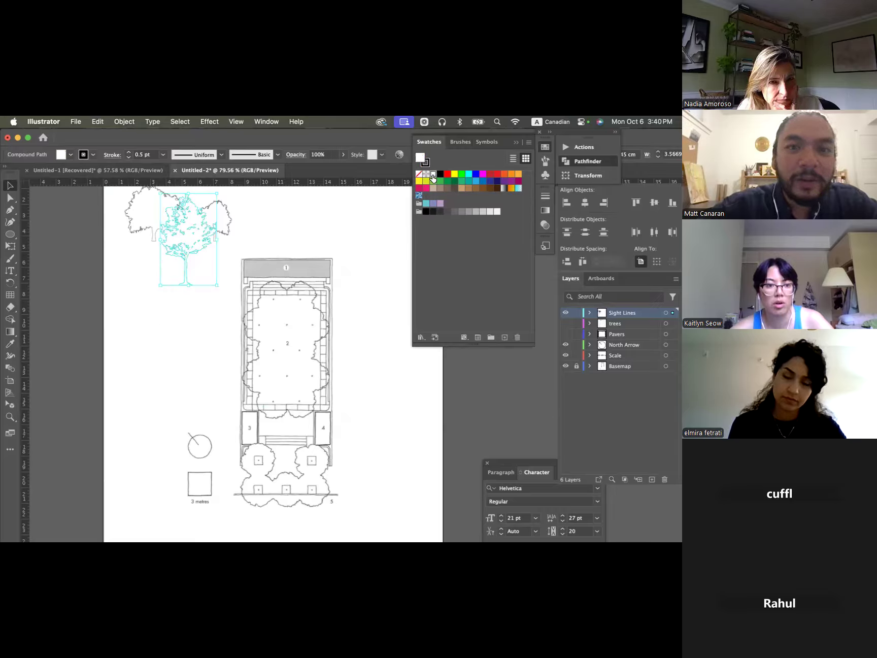
{"action": "left_click", "coordinate": [308, 196]}
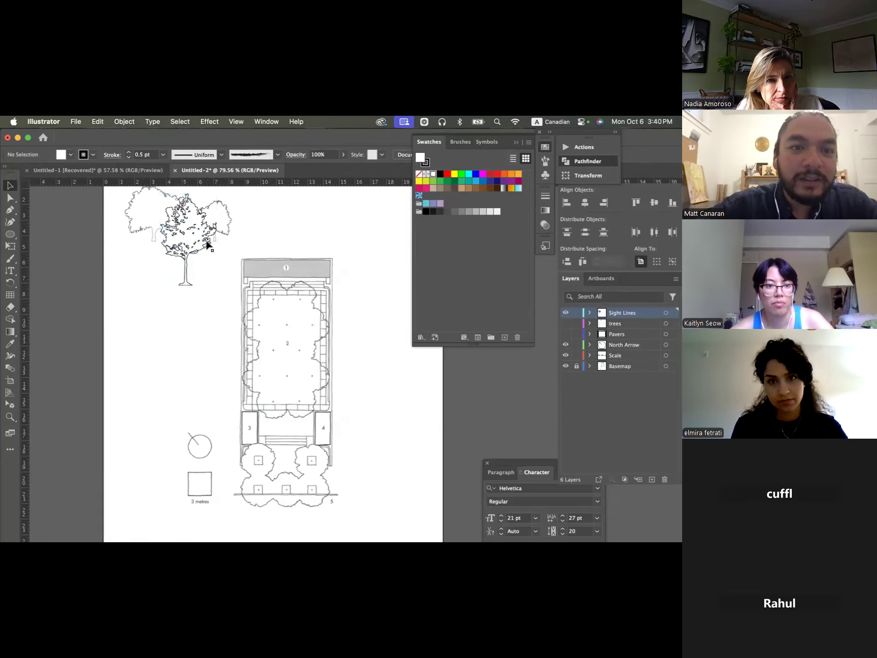
- Scale the tall tree down to about 1.64 cm wide and set its stroke weight to 0.25 pt
{"action": "scroll", "coordinate": [206, 244], "scroll_direction": "up", "scroll_amount": 5}
{"action": "left_click", "coordinate": [189, 254]}
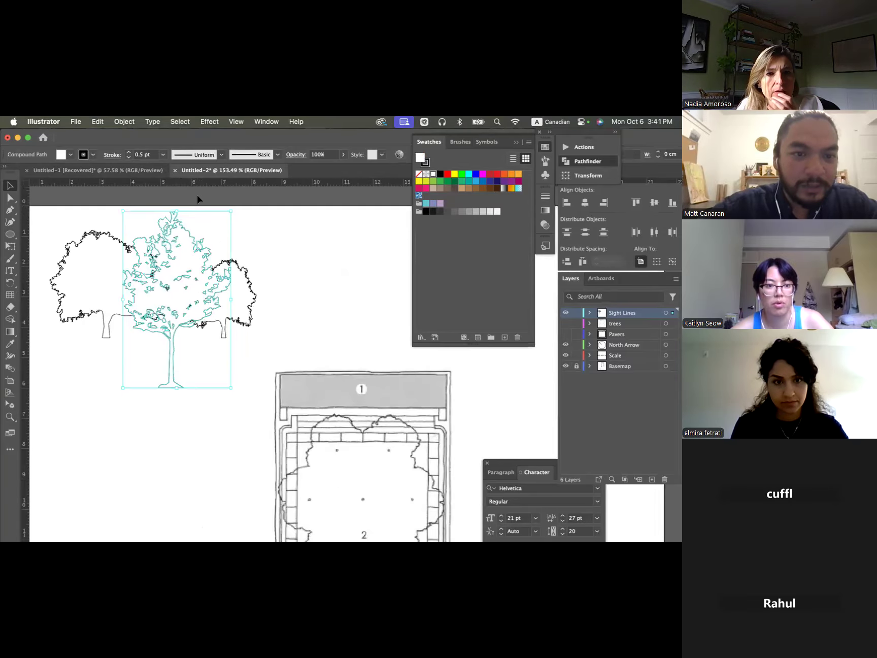
{"action": "left_click_drag", "start_coordinate": [232, 211], "coordinate": [158, 281]}
{"action": "left_click", "coordinate": [129, 158]}
{"action": "left_click", "coordinate": [167, 251]}
- Try a lower stroke weight on the two rounded tree outlines together, and undo the change
{"action": "left_click", "coordinate": [142, 252]}
{"action": "left_click", "coordinate": [222, 270], "text": "shift"}
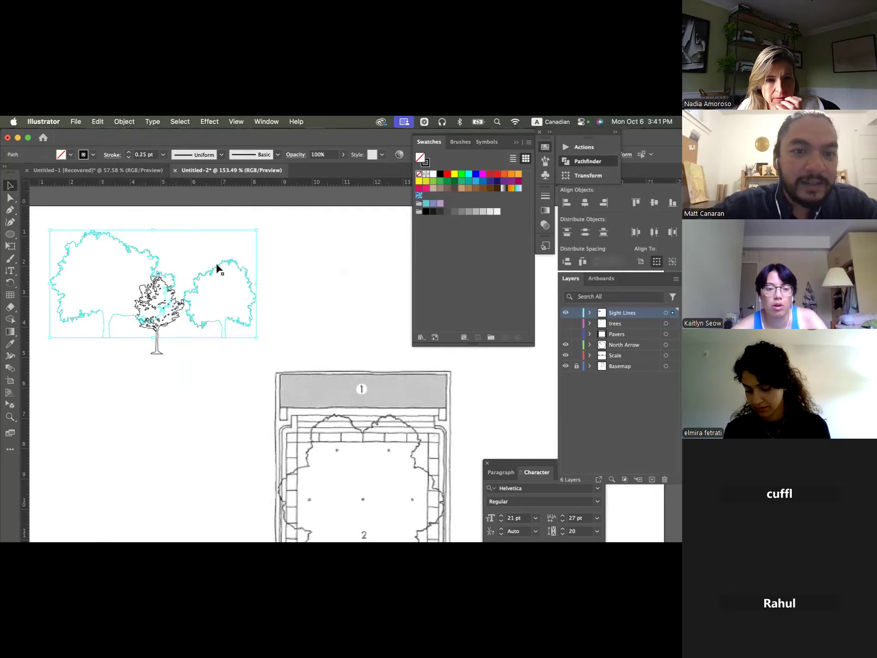
{"action": "left_click", "coordinate": [128, 159]}
{"action": "left_click", "coordinate": [163, 208]}
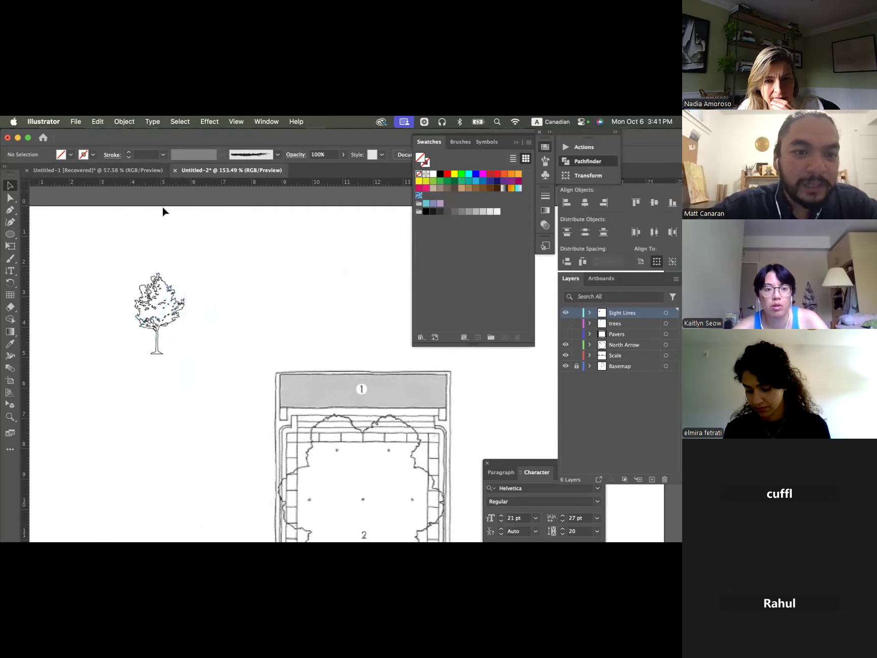
{"action": "key", "text": "super+z"}
{"action": "left_click", "coordinate": [160, 218]}
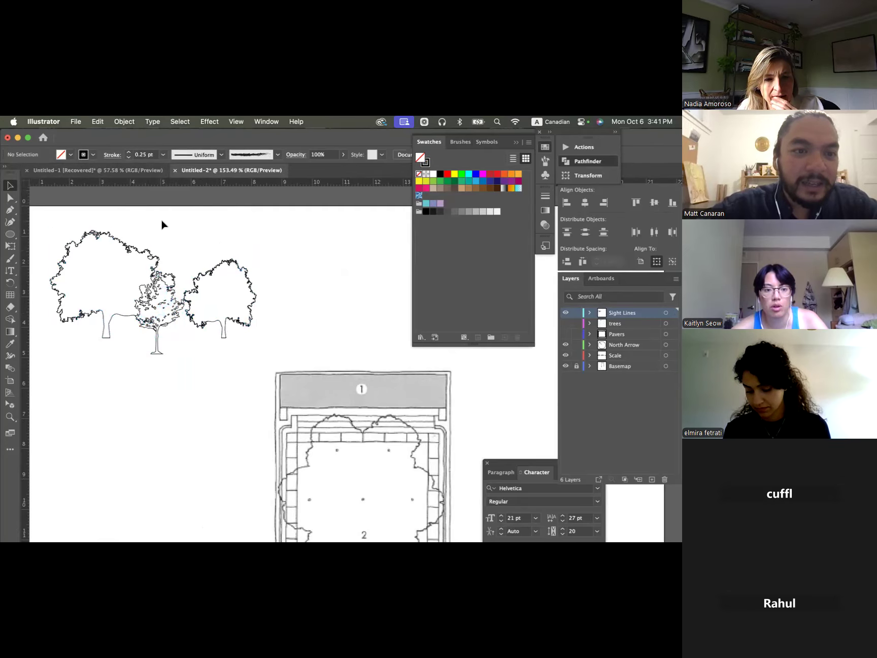
- Enlarge the tall tree to about 2.5 cm wide and position it between the two rounded tree outlines
{"action": "left_click", "coordinate": [162, 308]}
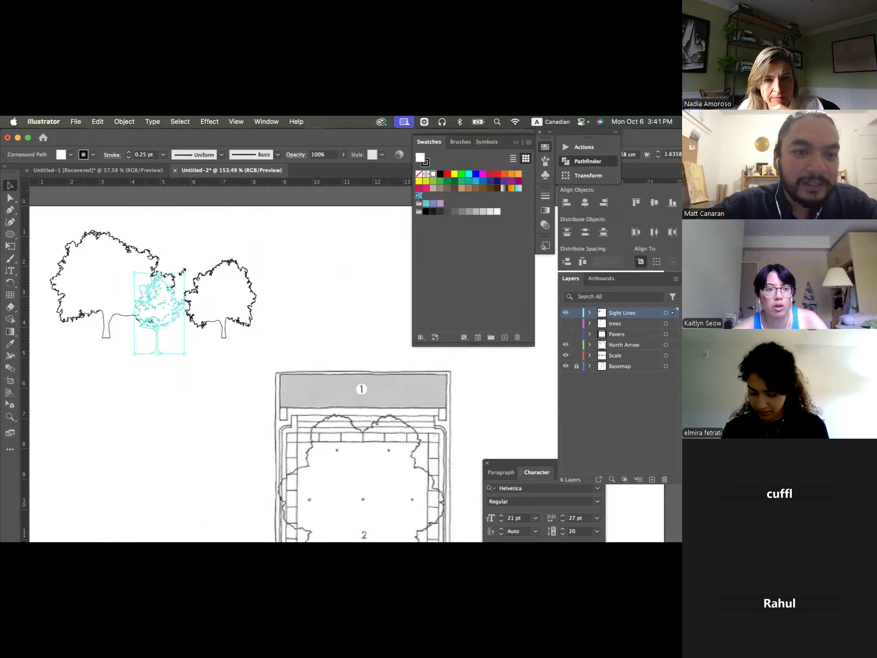
{"action": "left_click_drag", "start_coordinate": [184, 274], "coordinate": [220, 233]}
{"action": "left_click", "coordinate": [187, 274]}
{"action": "left_click_drag", "start_coordinate": [186, 270], "coordinate": [181, 271]}
- Delete both rounded tree outlines and move the tall tree into the space they occupied above the plan
{"action": "left_click", "coordinate": [237, 263]}
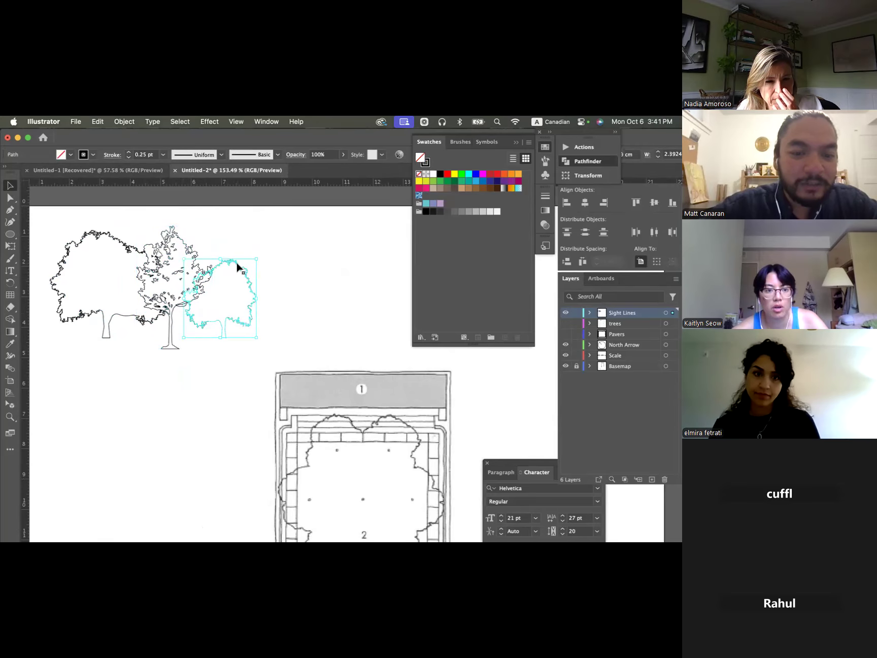
{"action": "key", "text": "Delete"}
{"action": "left_click", "coordinate": [119, 244]}
{"action": "key", "text": "Delete"}
{"action": "left_click_drag", "start_coordinate": [199, 261], "coordinate": [144, 258]}
{"action": "left_click", "coordinate": [209, 297]}
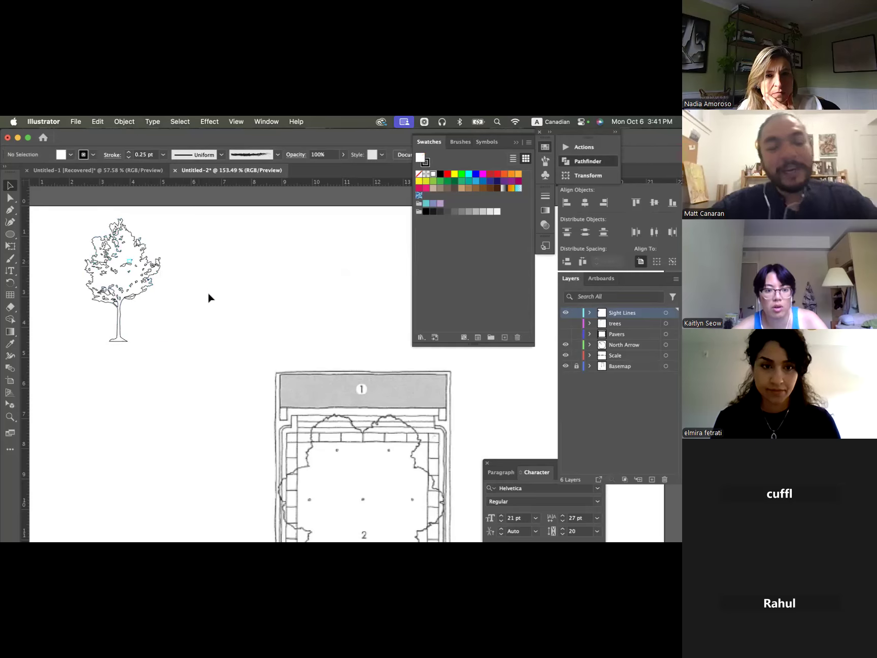
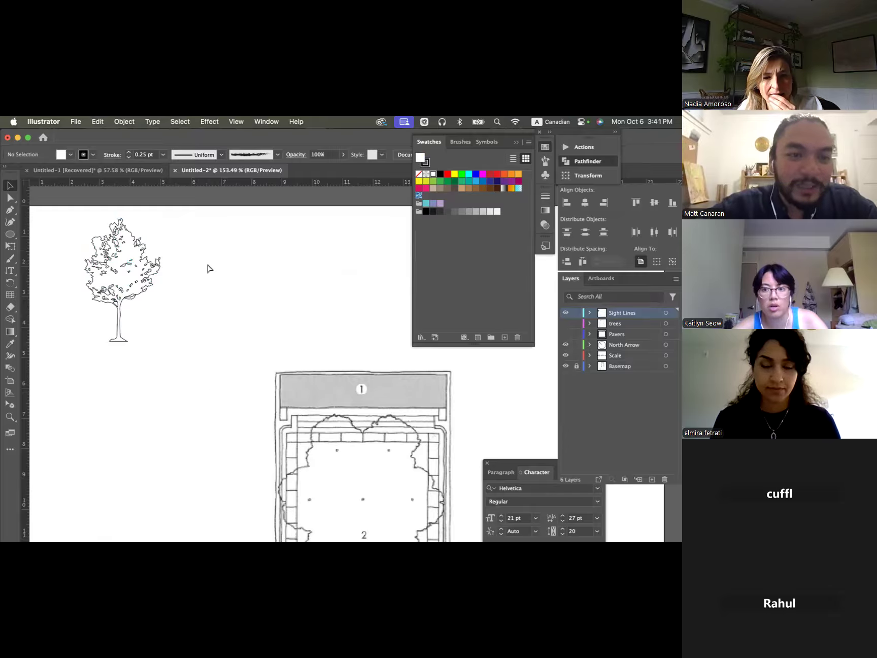
- Switch to Chrome, search Google Images for "person silhouette png" and browse the results for a suitable standing figure
{"action": "key", "text": "super+Tab"}
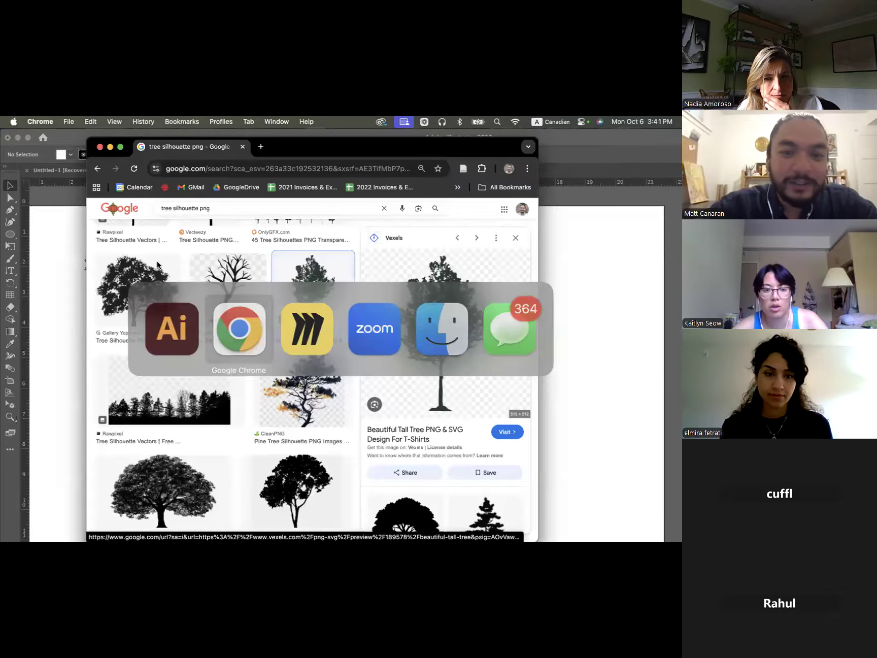
{"action": "left_click_drag", "start_coordinate": [228, 210], "coordinate": [102, 196]}
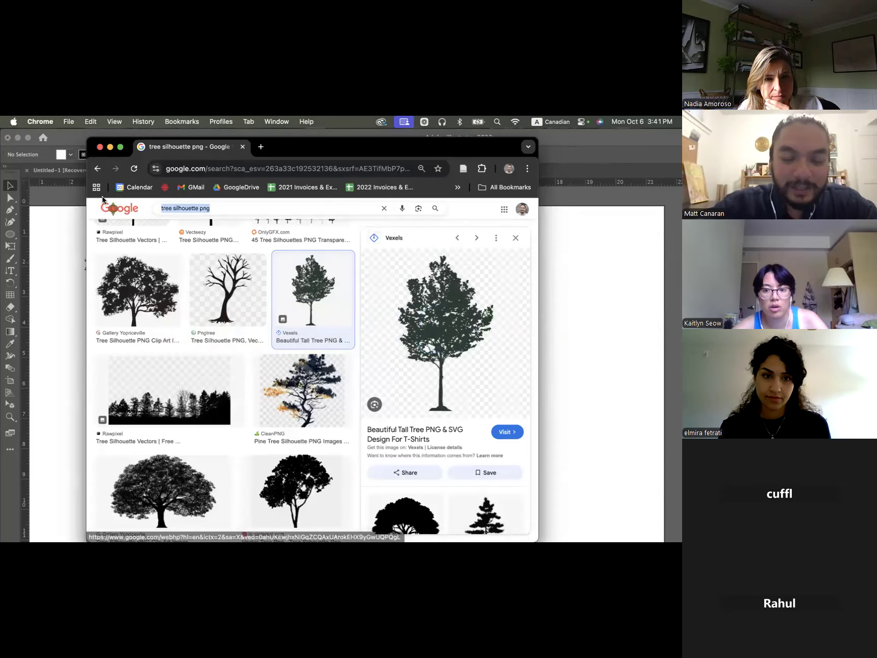
{"action": "left_click_drag", "start_coordinate": [157, 209], "coordinate": [172, 209]}
{"action": "type", "text": "person"}
{"action": "key", "text": "Return"}
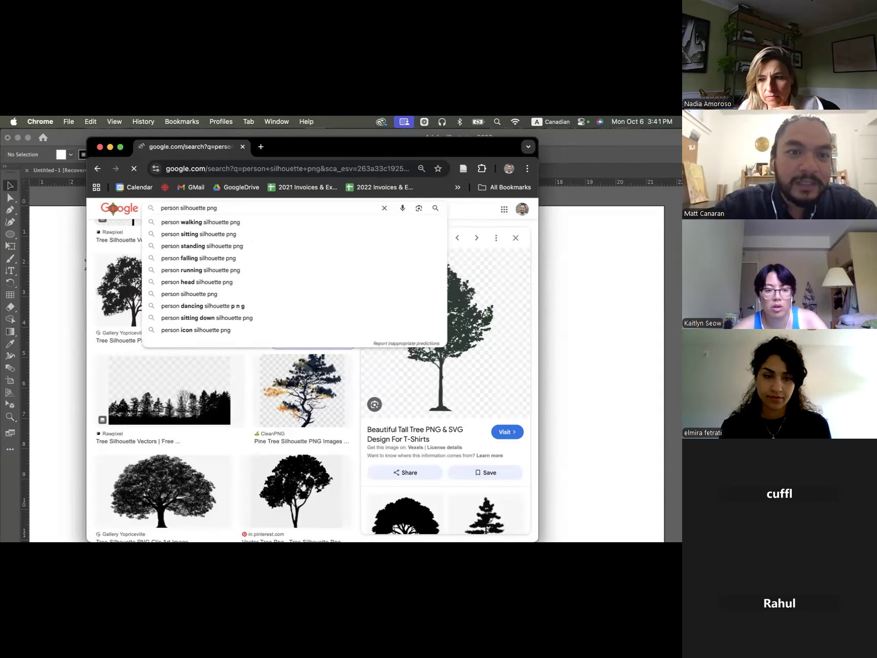
{"action": "scroll", "coordinate": [349, 303], "scroll_direction": "down", "scroll_amount": 2}
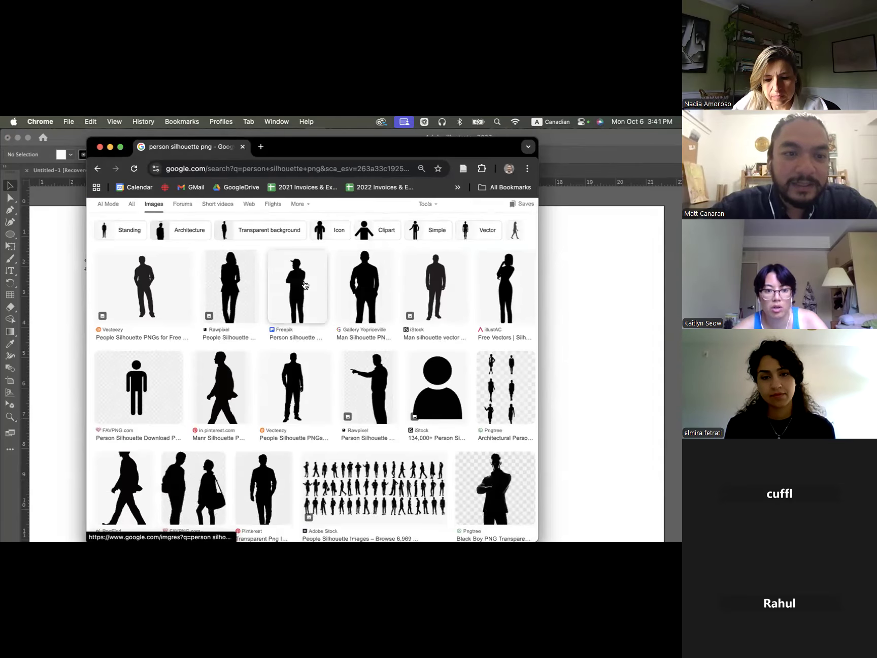
{"action": "scroll", "coordinate": [304, 287], "scroll_direction": "down", "scroll_amount": 3}
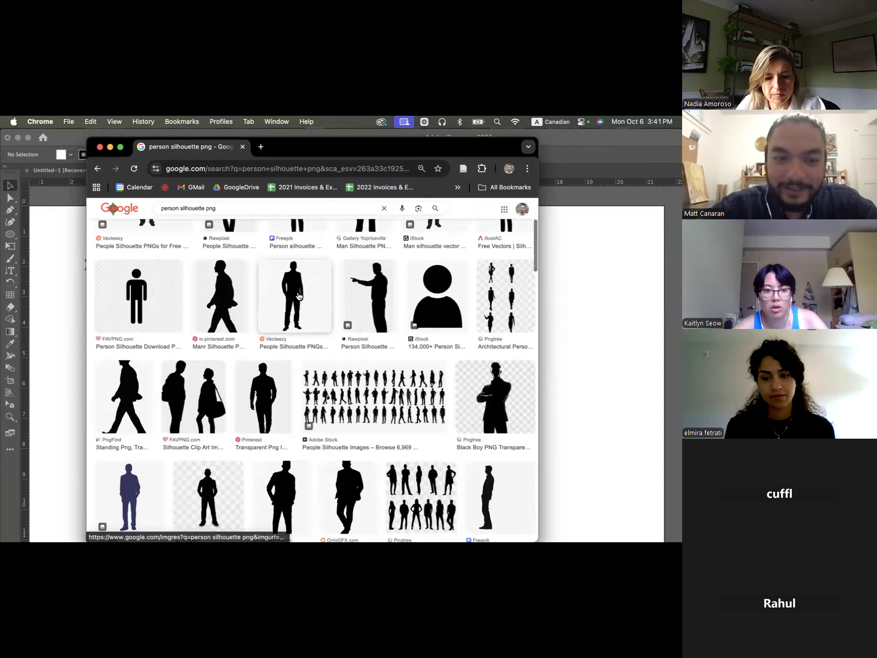
{"action": "scroll", "coordinate": [315, 315], "scroll_direction": "up", "scroll_amount": 3}
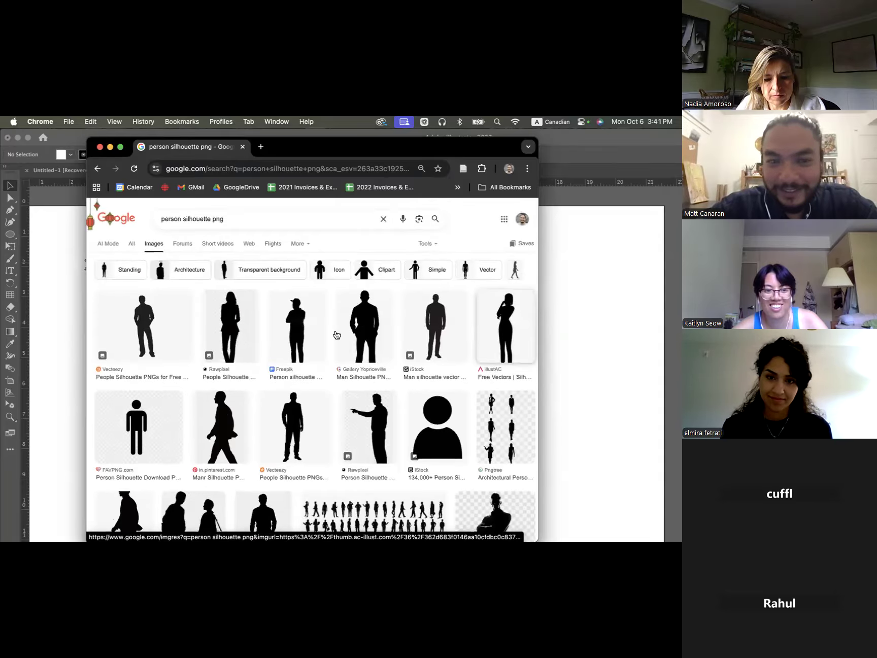
- Copy the standing man silhouette from the Vecteezy result and paste it into the Illustrator document
{"action": "left_click", "coordinate": [145, 325]}
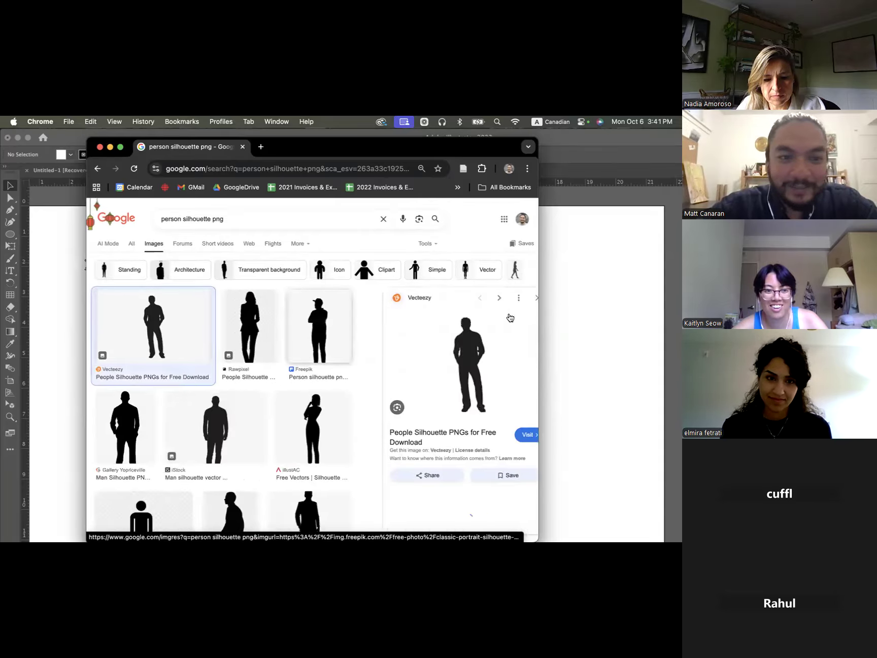
{"action": "right_click", "coordinate": [442, 353]}
{"action": "left_click", "coordinate": [505, 478]}
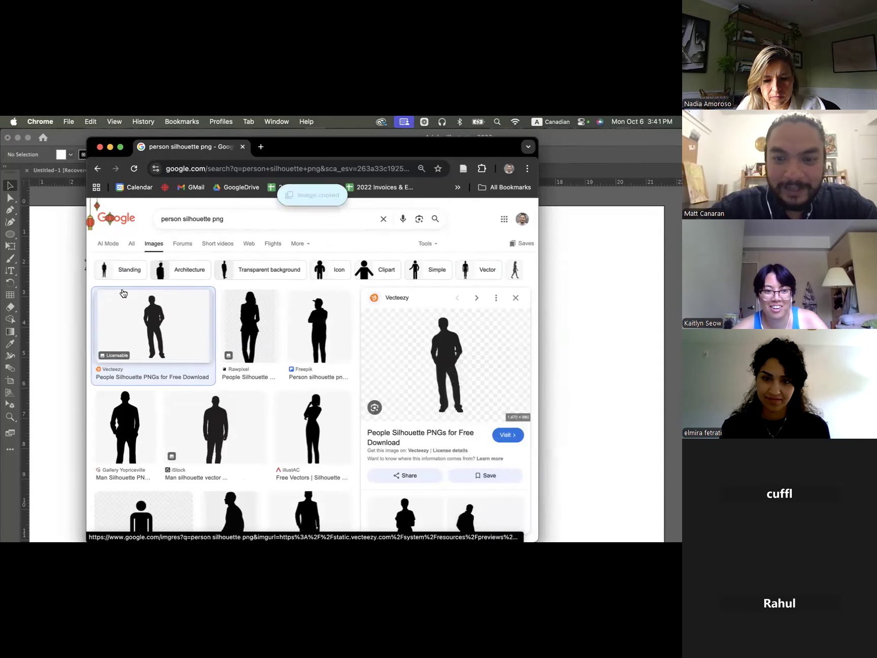
{"action": "left_click", "coordinate": [48, 279]}
{"action": "key", "text": "super+v"}
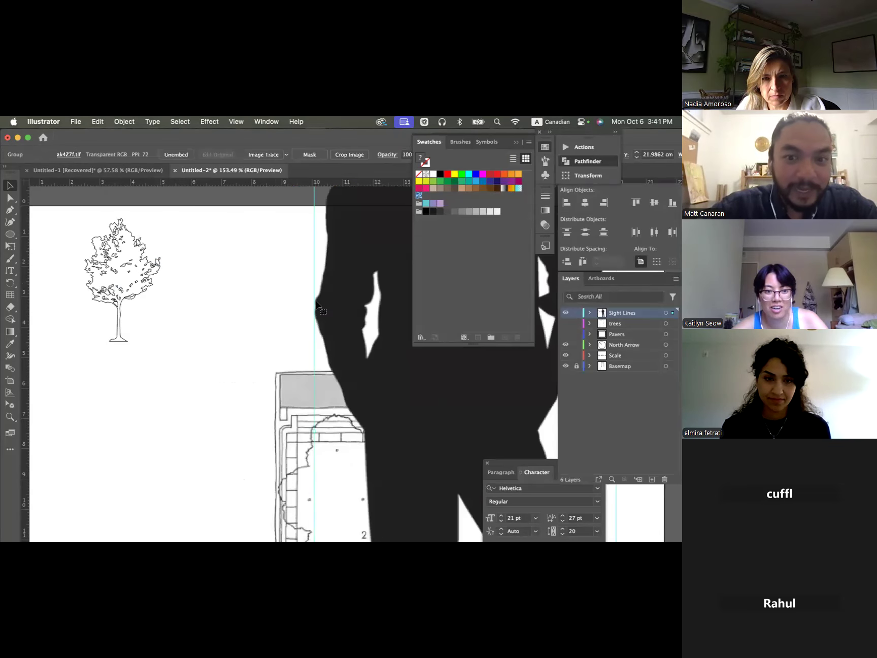
- Scale the pasted person silhouette down to roughly the tree's height and place it just right of the tree
{"action": "scroll", "coordinate": [317, 304], "scroll_direction": "down", "scroll_amount": 6}
{"action": "left_click_drag", "start_coordinate": [396, 252], "coordinate": [337, 376]}
{"action": "left_click_drag", "start_coordinate": [336, 443], "coordinate": [301, 329]}
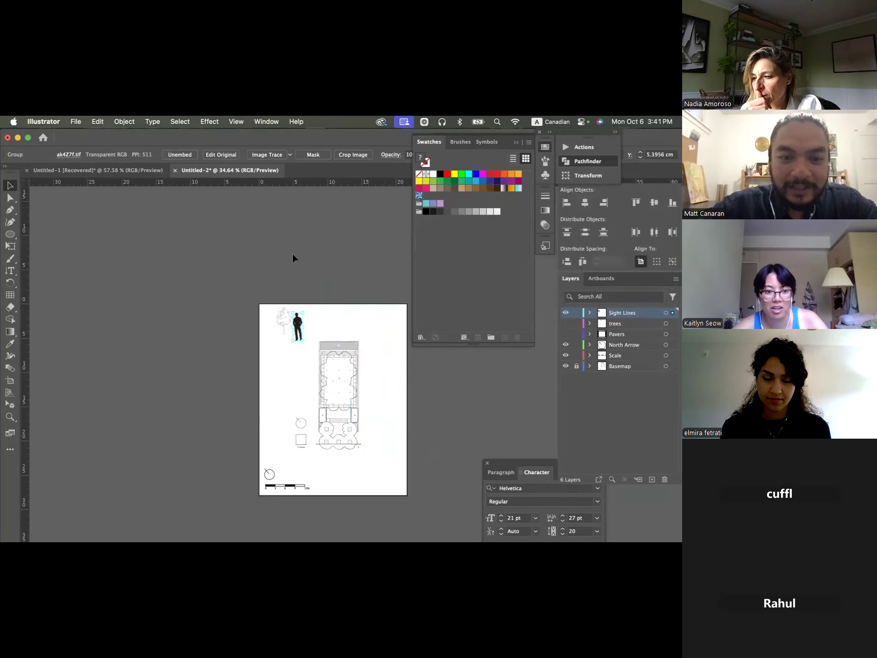
- Shrink the person silhouette further to about 0.8 cm wide and position it beside the tree trunk near ground level
{"action": "scroll", "coordinate": [295, 361], "scroll_direction": "up", "scroll_amount": 5}
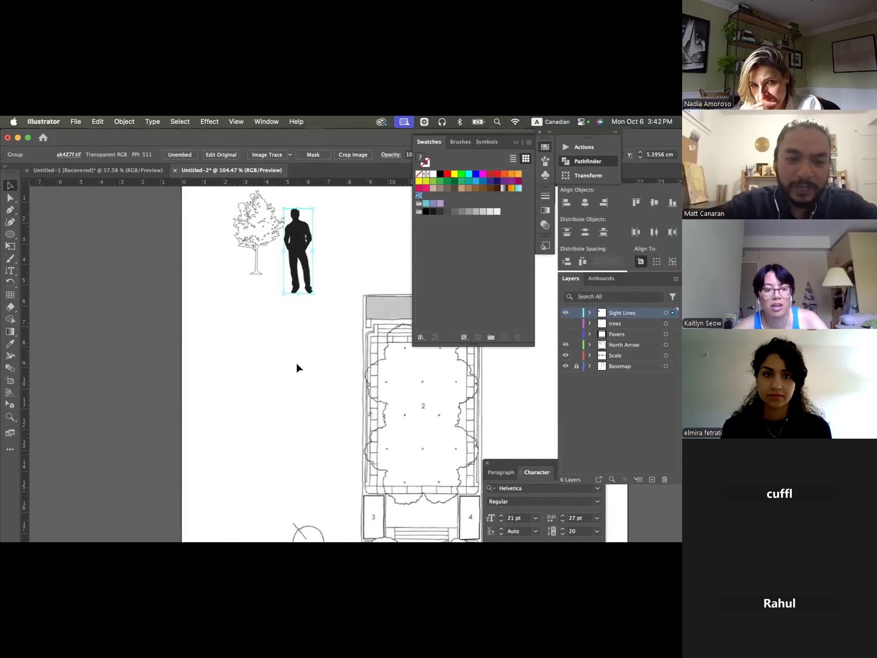
{"action": "scroll", "coordinate": [297, 365], "scroll_direction": "down", "scroll_amount": 2}
{"action": "scroll", "coordinate": [297, 366], "scroll_direction": "up", "scroll_amount": 3}
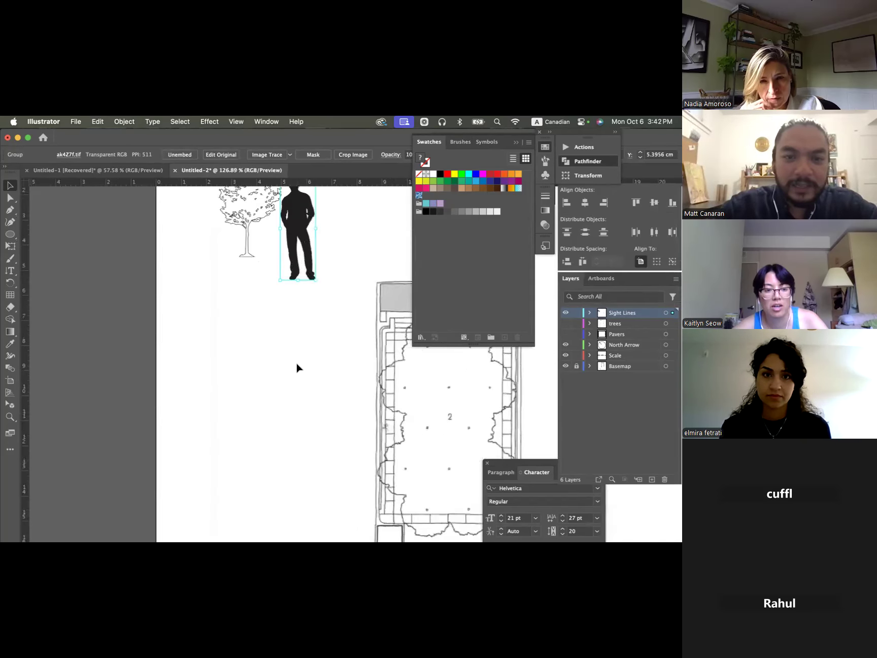
{"action": "scroll", "coordinate": [297, 364], "scroll_direction": "up", "scroll_amount": 2}
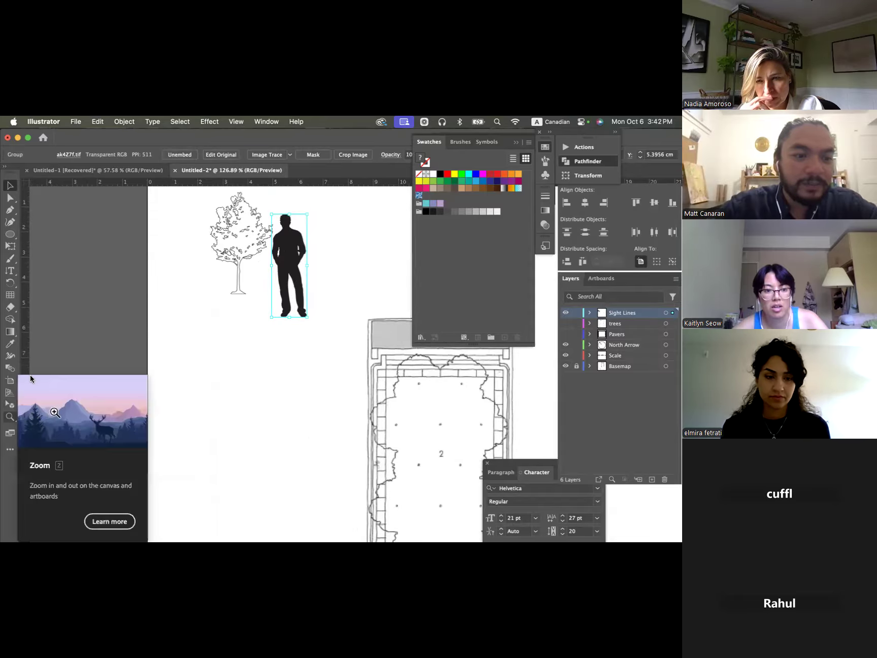
{"action": "scroll", "coordinate": [276, 261], "scroll_direction": "up", "scroll_amount": 2}
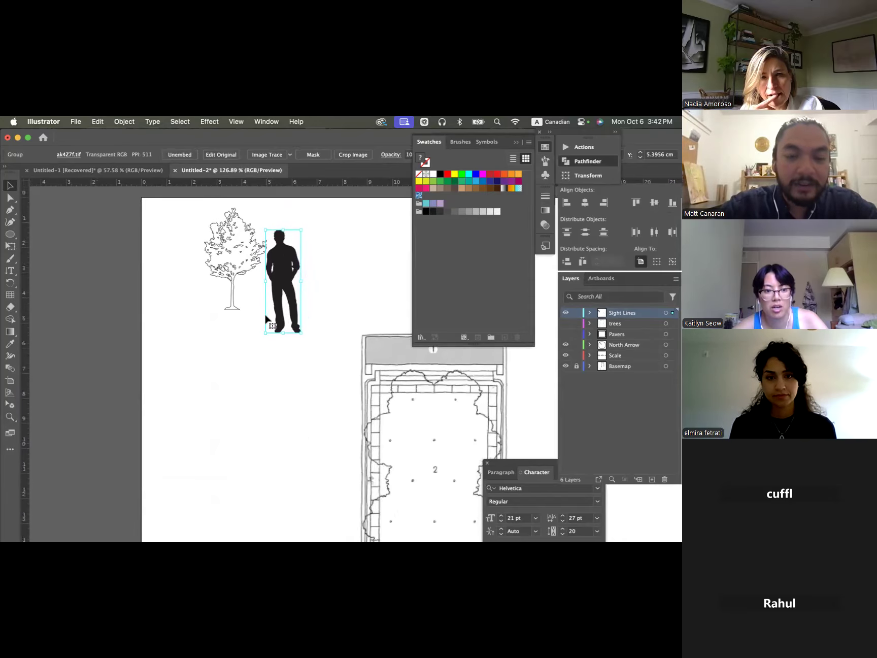
{"action": "left_click_drag", "start_coordinate": [288, 271], "coordinate": [279, 300]}
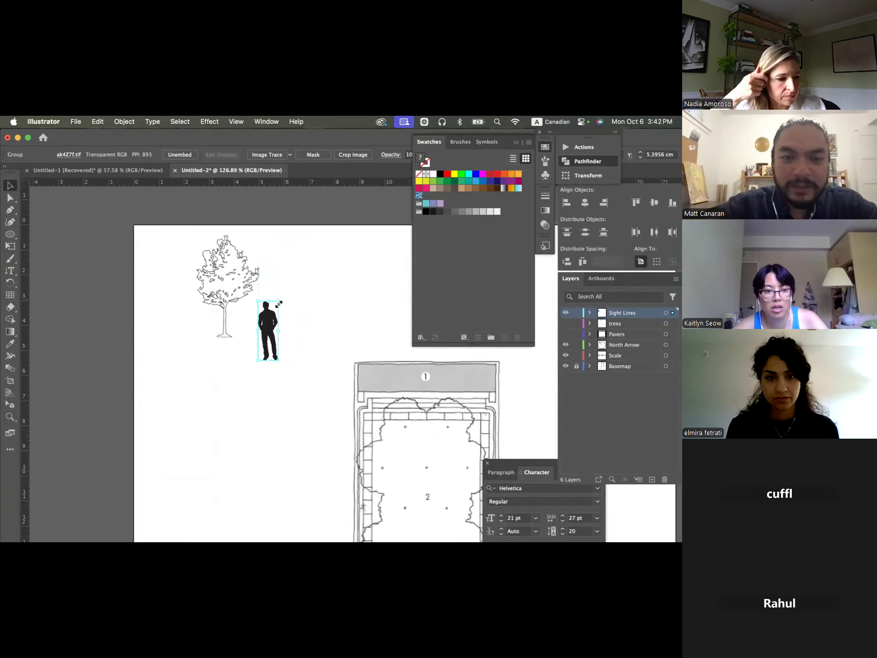
{"action": "scroll", "coordinate": [264, 330], "scroll_direction": "up", "scroll_amount": 5}
{"action": "scroll", "coordinate": [264, 335], "scroll_direction": "up", "scroll_amount": 2}
{"action": "left_click_drag", "start_coordinate": [279, 383], "coordinate": [279, 337]}
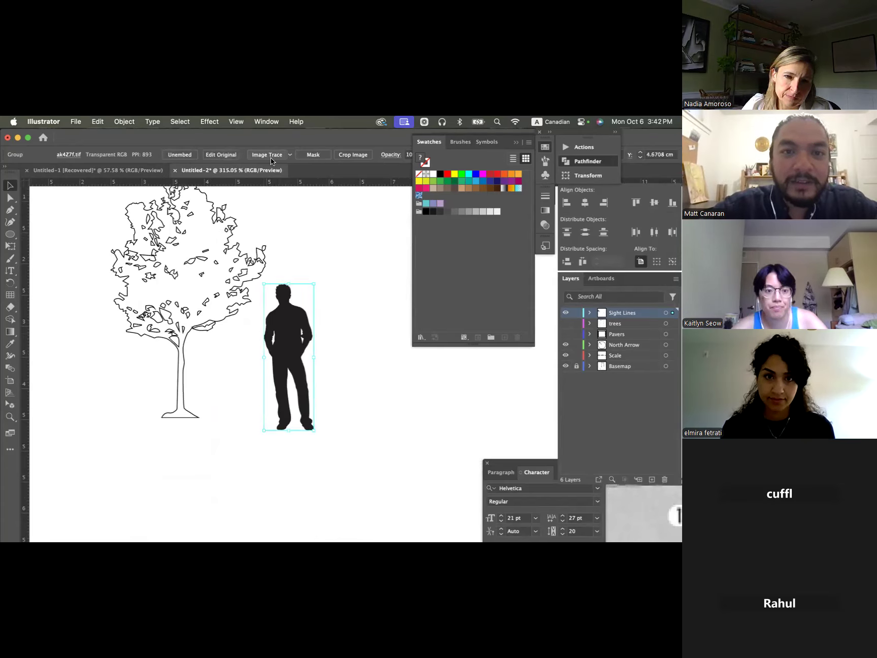
- Image-trace the person silhouette, expand it into vector paths and isolate the compound path nested in its groups
{"action": "left_click", "coordinate": [270, 157]}
{"action": "left_click", "coordinate": [272, 155]}
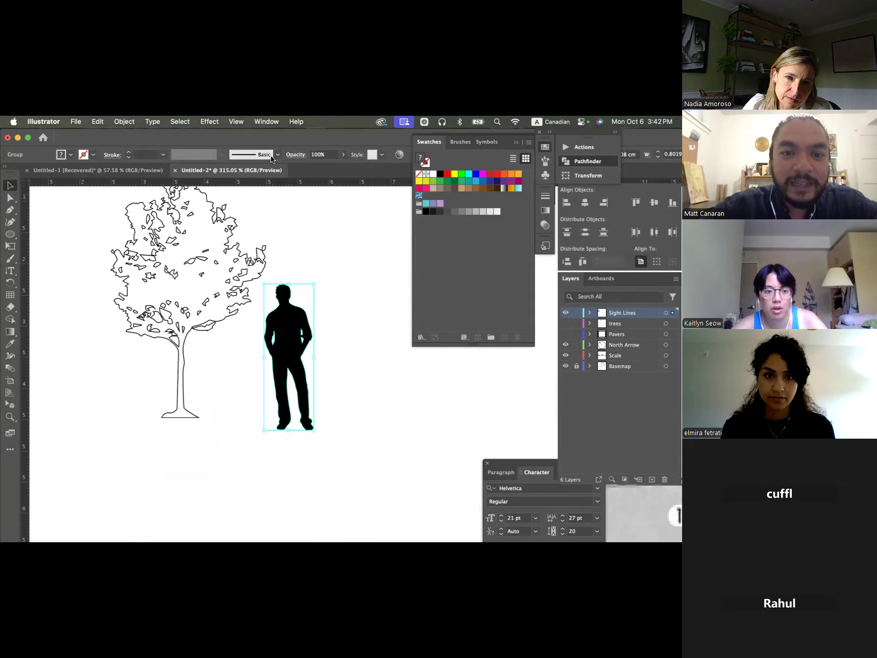
{"action": "double_click", "coordinate": [283, 336]}
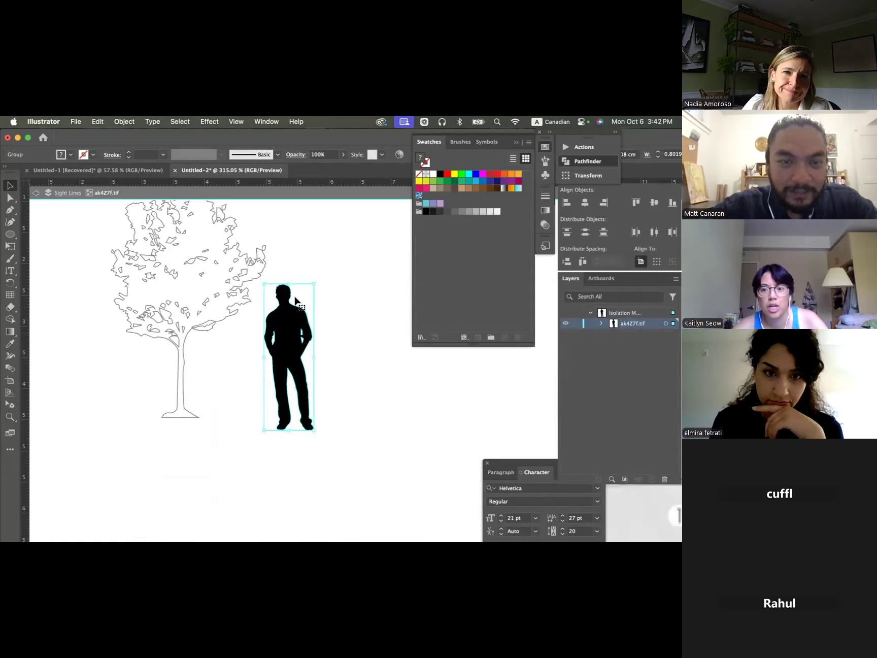
{"action": "double_click", "coordinate": [283, 316]}
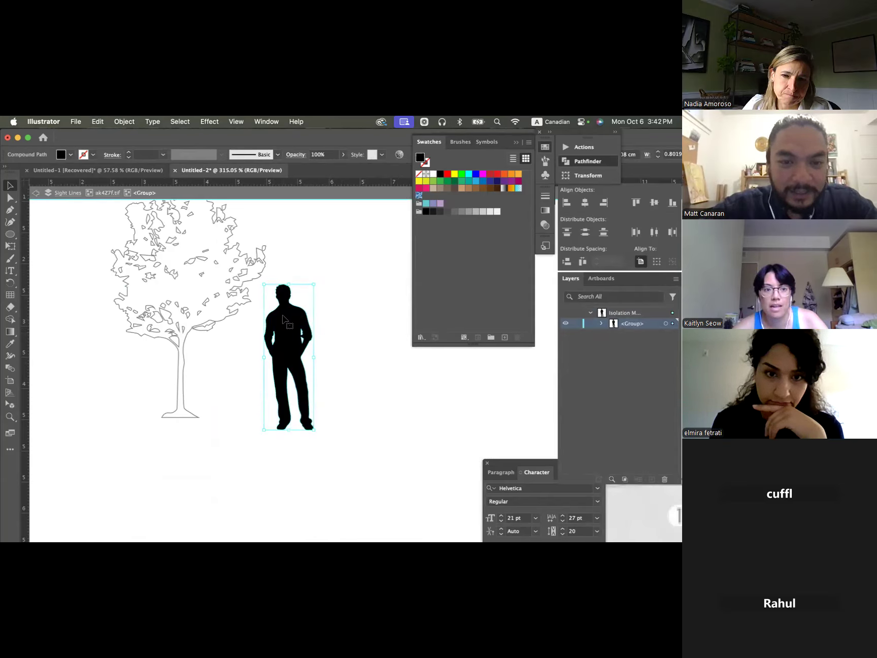
{"action": "left_click", "coordinate": [269, 294]}
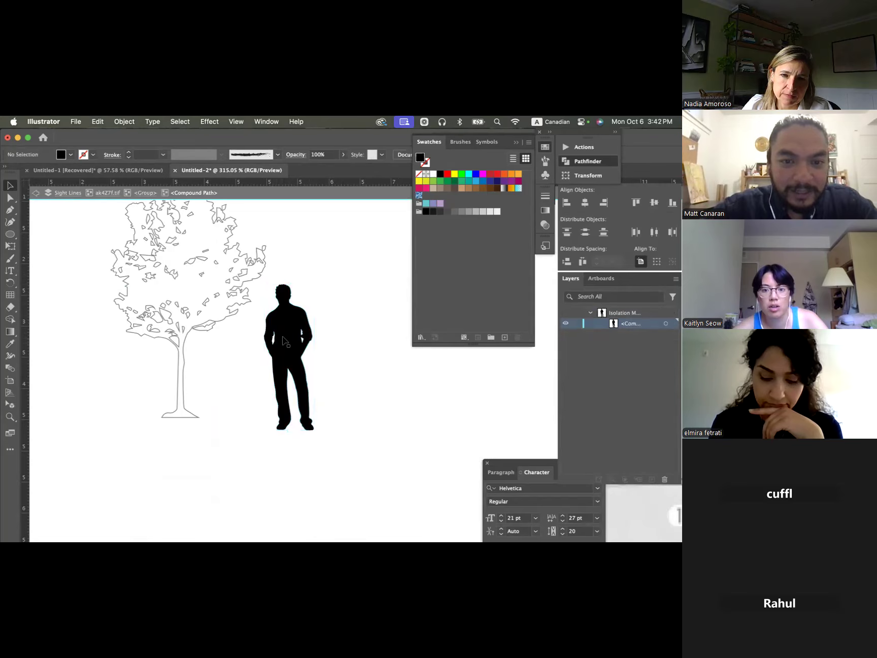
- Cut the body path out of the traced compound path, paste it back outside isolation mode and delete the leftover trace pieces
{"action": "double_click", "coordinate": [302, 322]}
{"action": "key", "text": "Escape"}
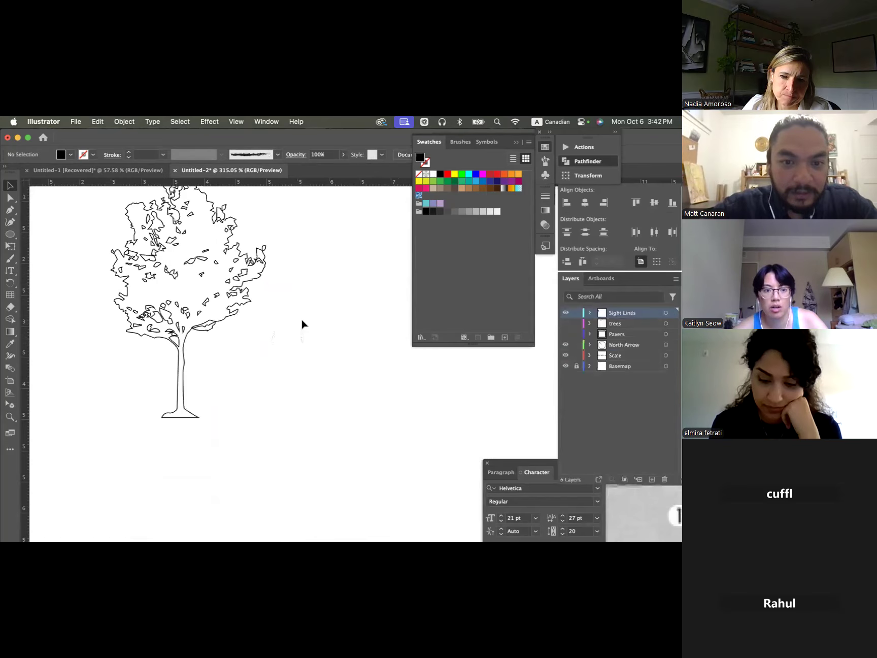
{"action": "key", "text": "super+v"}
{"action": "left_click_drag", "start_coordinate": [456, 413], "coordinate": [378, 304]}
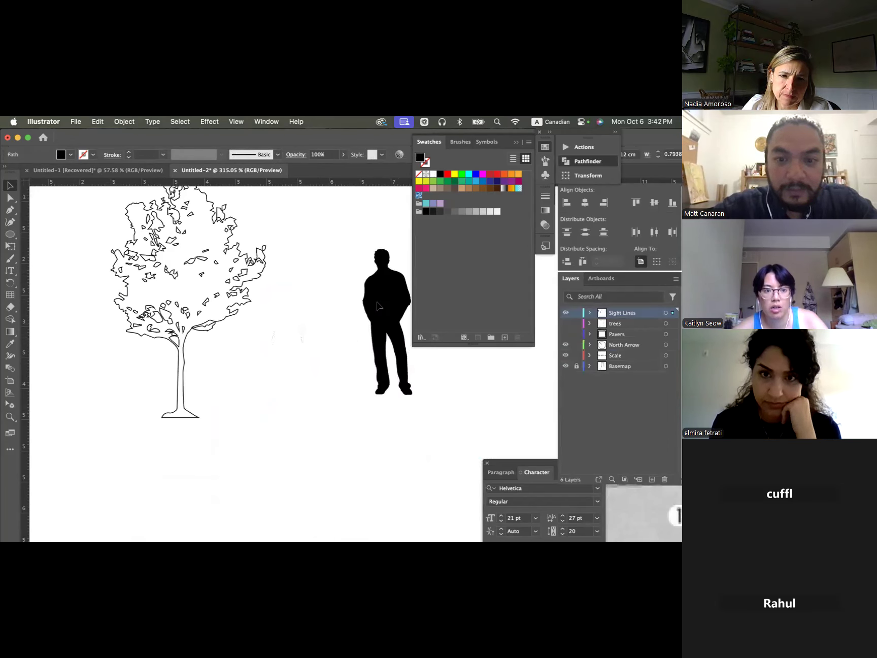
{"action": "left_click", "coordinate": [316, 378]}
{"action": "left_click", "coordinate": [301, 337]}
{"action": "key", "text": "Delete"}
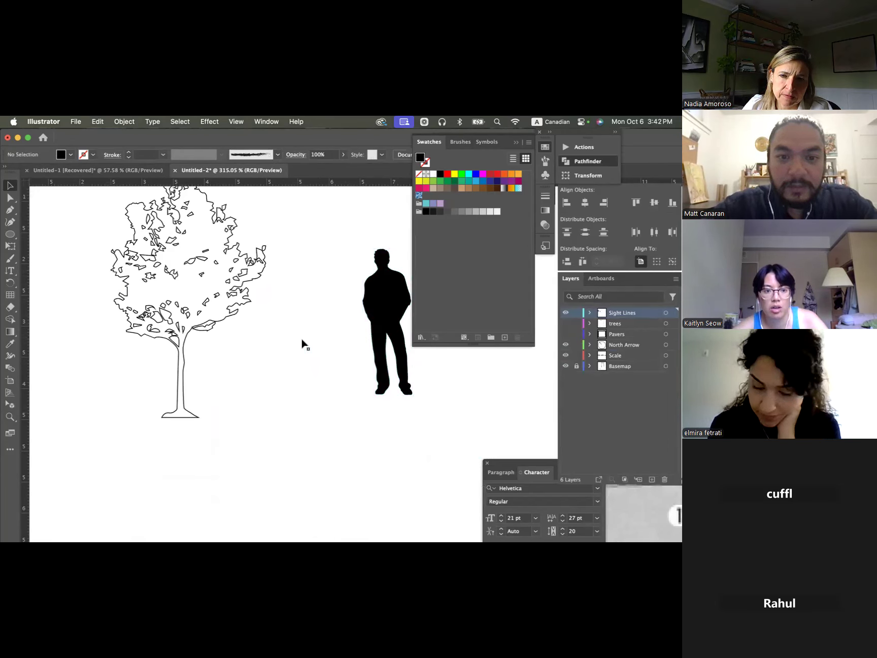
- Move the person path back beside the tree and give it a white fill with a 0.25 pt black stroke
{"action": "scroll", "coordinate": [366, 291], "scroll_direction": "right", "scroll_amount": 1}
{"action": "left_click_drag", "start_coordinate": [365, 297], "coordinate": [258, 311]}
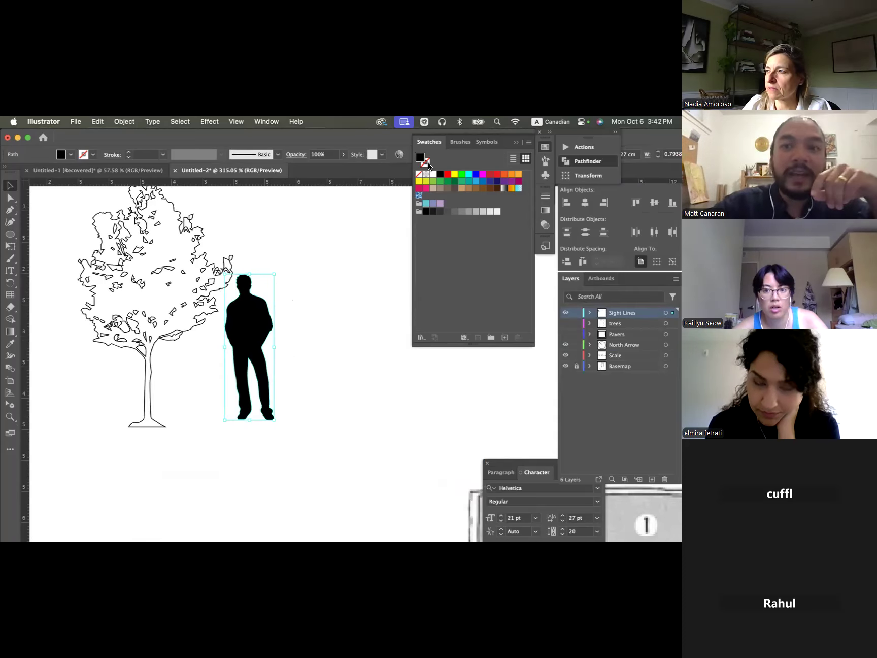
{"action": "left_click", "coordinate": [433, 175]}
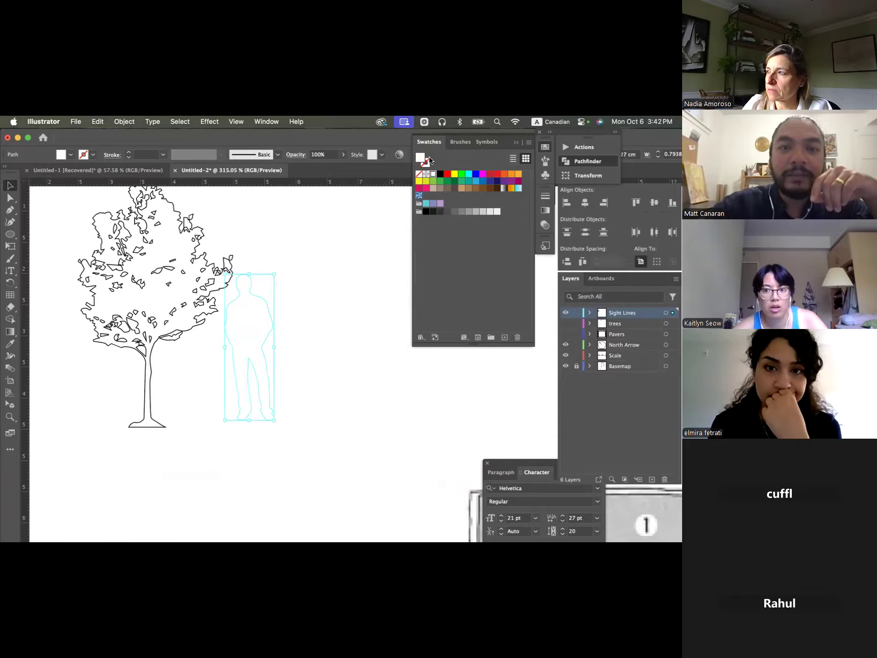
{"action": "left_click", "coordinate": [427, 163]}
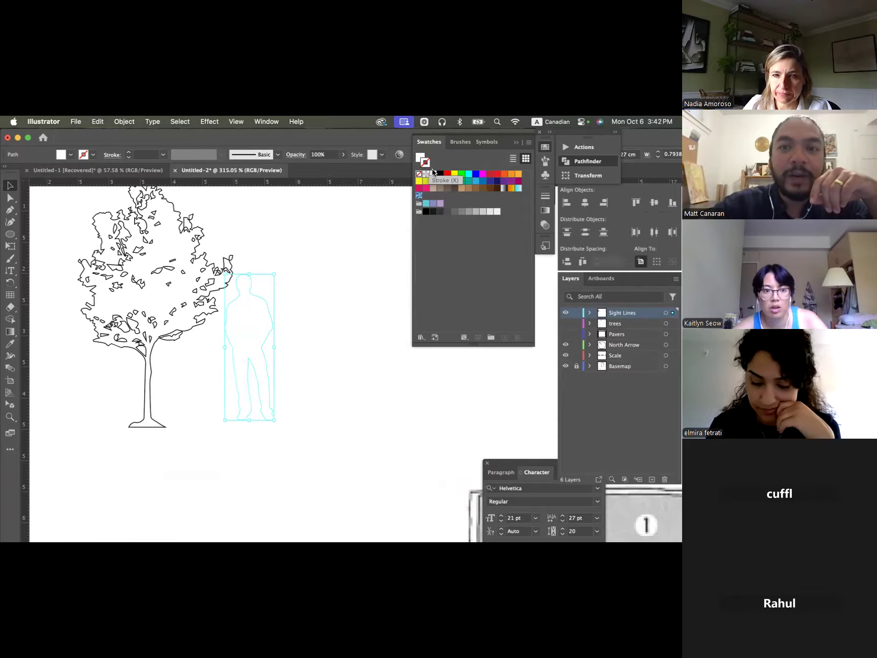
{"action": "left_click", "coordinate": [441, 174]}
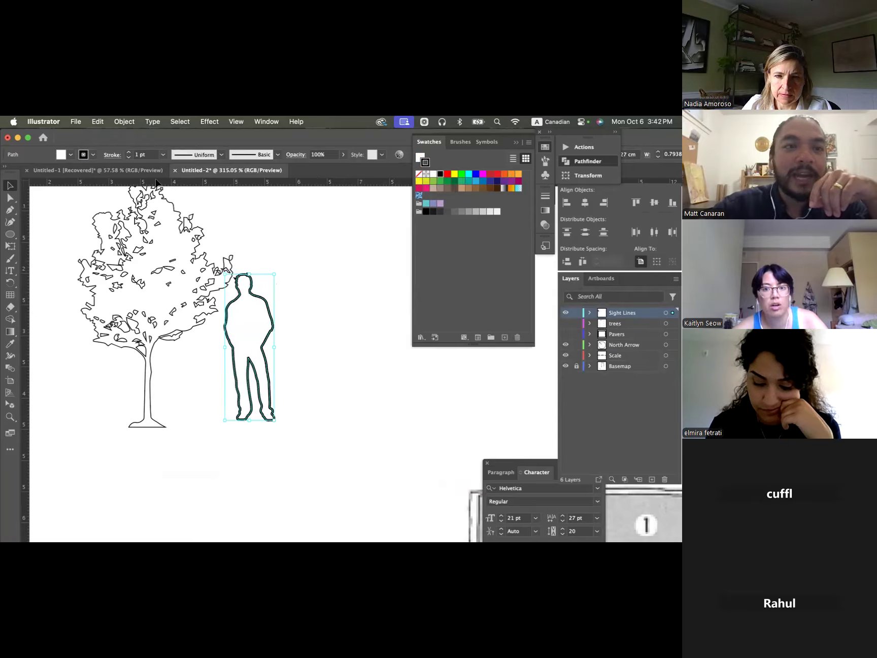
{"action": "left_click", "coordinate": [129, 156]}
{"action": "left_click", "coordinate": [129, 157]}
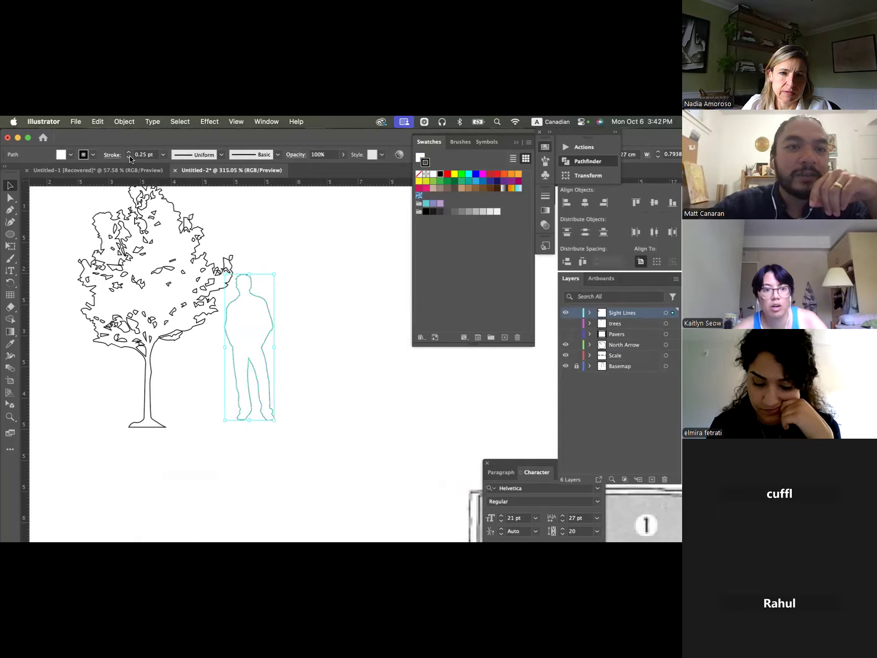
- Move the person outline so it overlaps the tree's canopy just right of the trunk, and deselect it
{"action": "left_click", "coordinate": [269, 292]}
{"action": "left_click_drag", "start_coordinate": [269, 313], "coordinate": [211, 320]}
{"action": "left_click", "coordinate": [298, 357]}
{"action": "scroll", "coordinate": [298, 358], "scroll_direction": "down", "scroll_amount": 3}
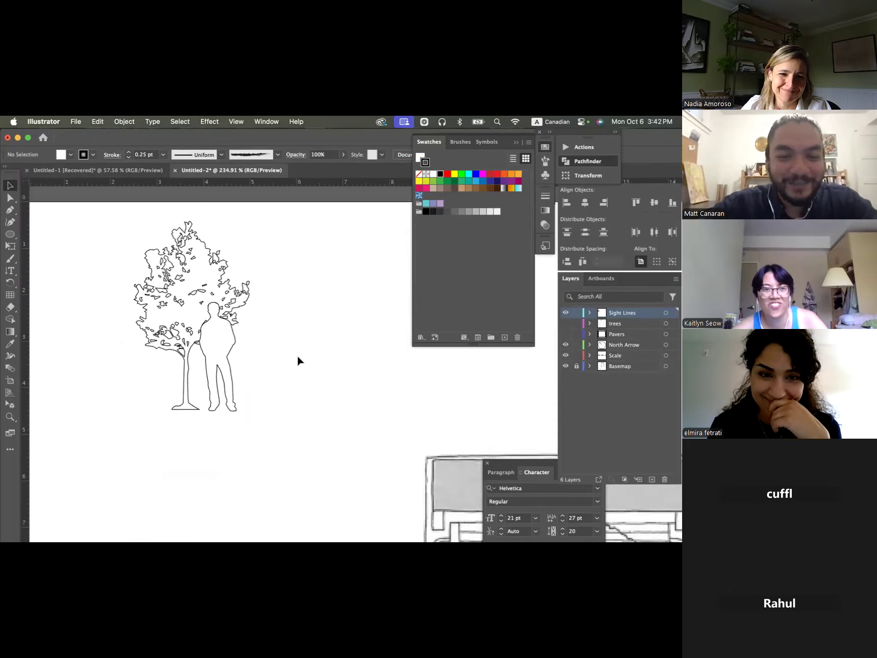
- Switch to Chrome and browse the "person silhouette png" image results and the related search suggestions
{"action": "key", "text": "super+Tab"}
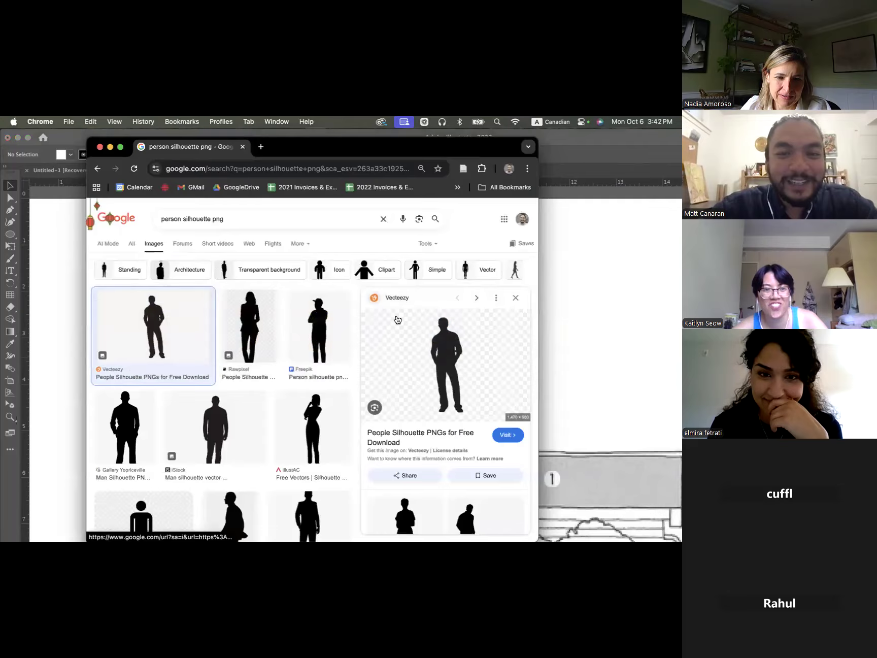
{"action": "scroll", "coordinate": [389, 327], "scroll_direction": "down", "scroll_amount": 3}
{"action": "scroll", "coordinate": [295, 333], "scroll_direction": "down", "scroll_amount": 5}
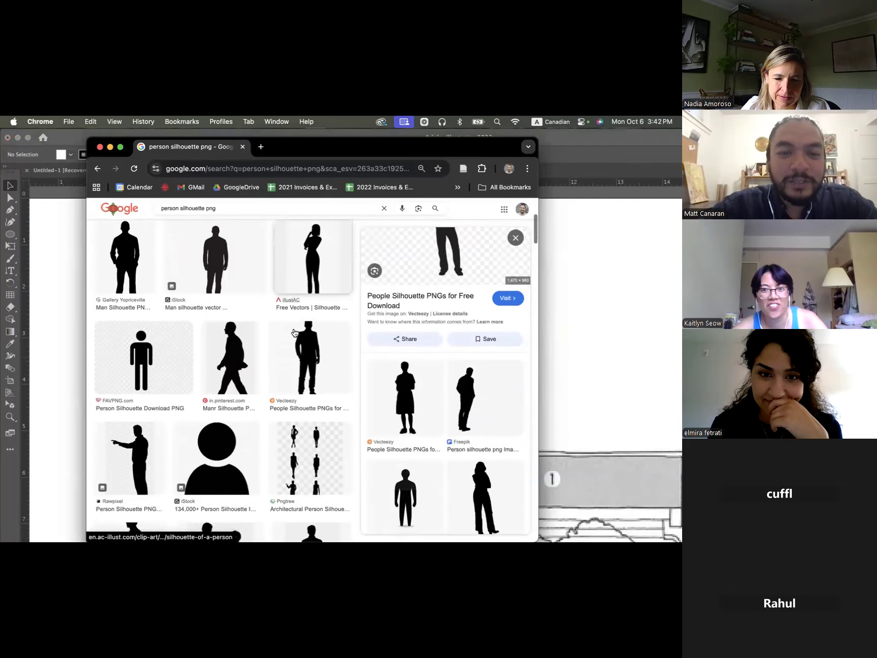
{"action": "scroll", "coordinate": [294, 332], "scroll_direction": "down", "scroll_amount": 1}
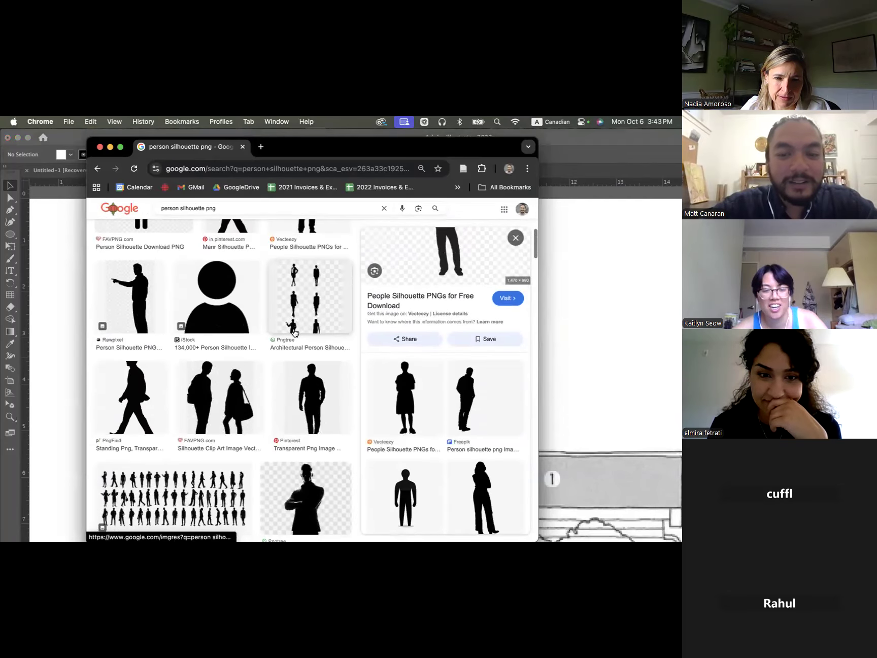
{"action": "scroll", "coordinate": [294, 333], "scroll_direction": "up", "scroll_amount": 1}
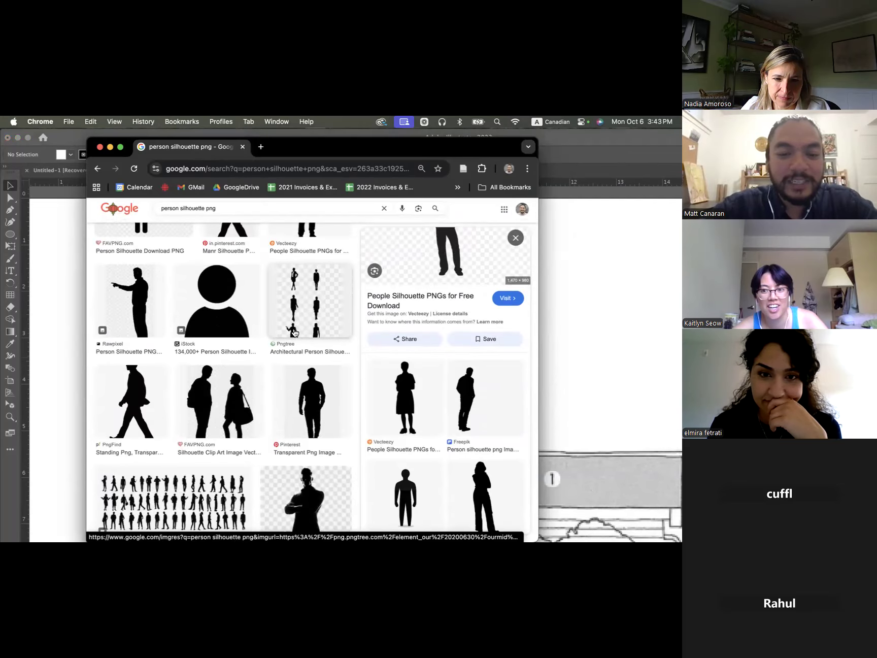
{"action": "scroll", "coordinate": [295, 332], "scroll_direction": "up", "scroll_amount": 6}
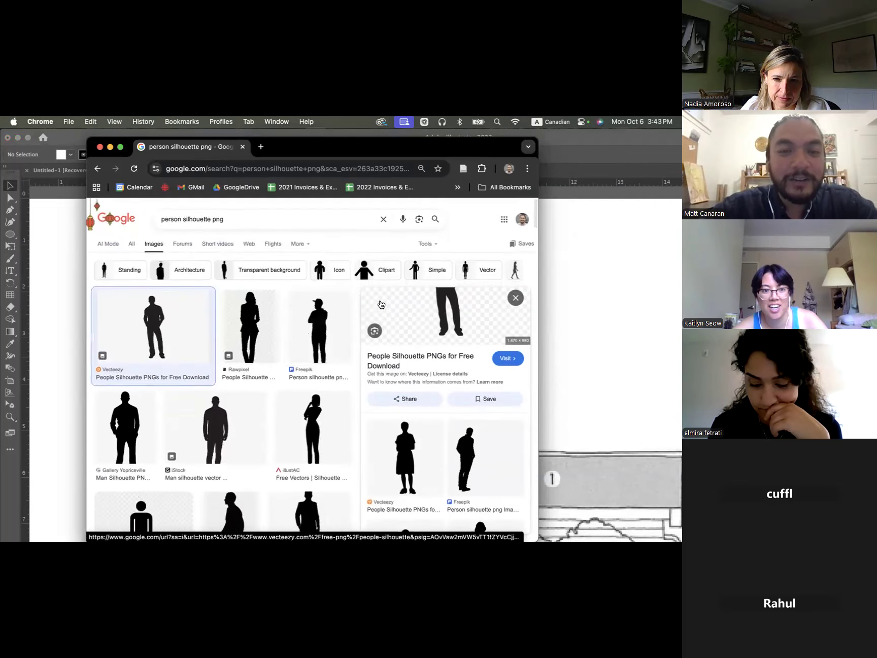
{"action": "left_click", "coordinate": [174, 219]}
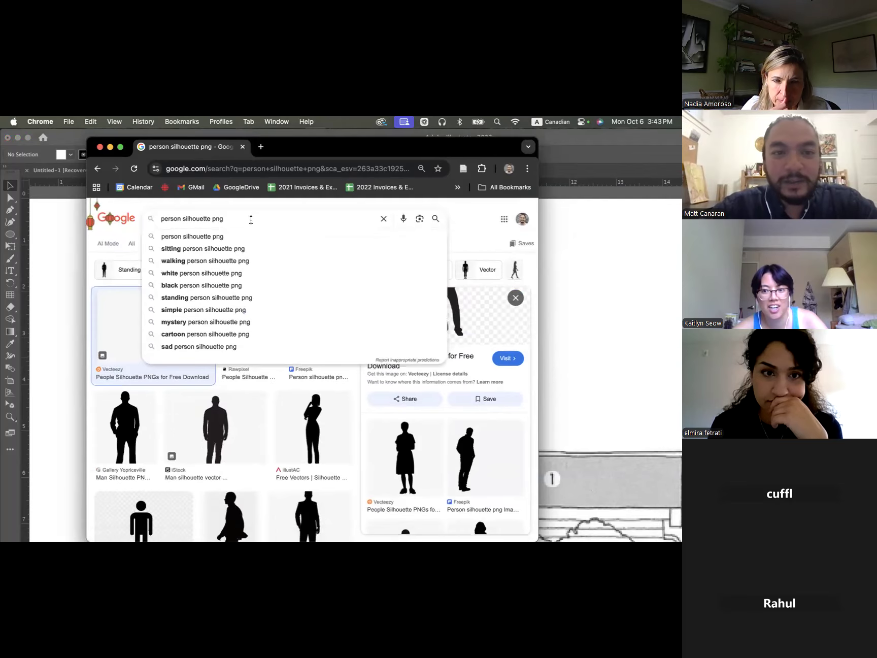
{"action": "left_click", "coordinate": [156, 392]}
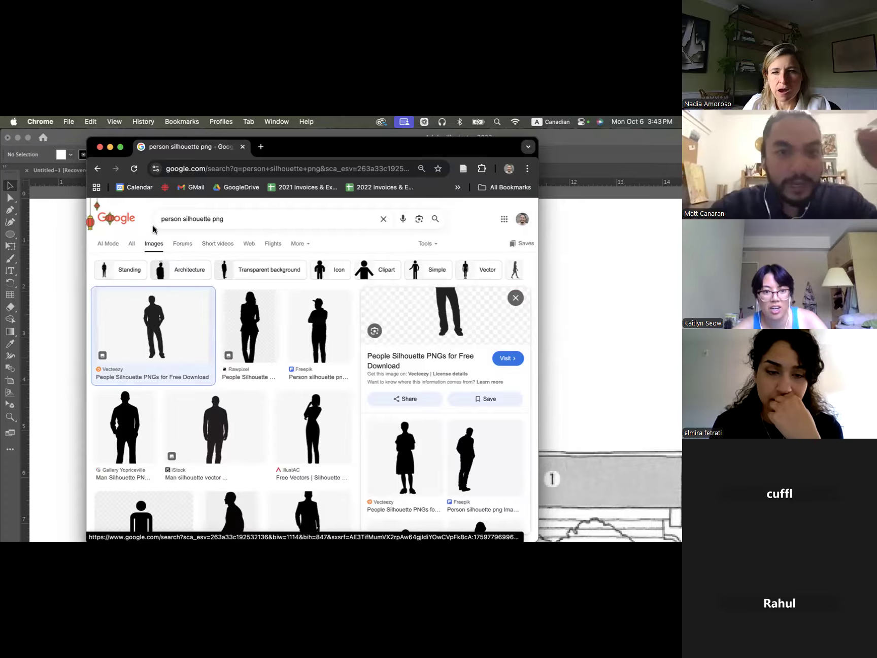
- Search Google Images for "person png" and copy the full-body image of the man in a white T-shirt and jeans
{"action": "double_click", "coordinate": [195, 219]}
{"action": "key", "text": "BackSpace"}
{"action": "key", "text": "Return"}
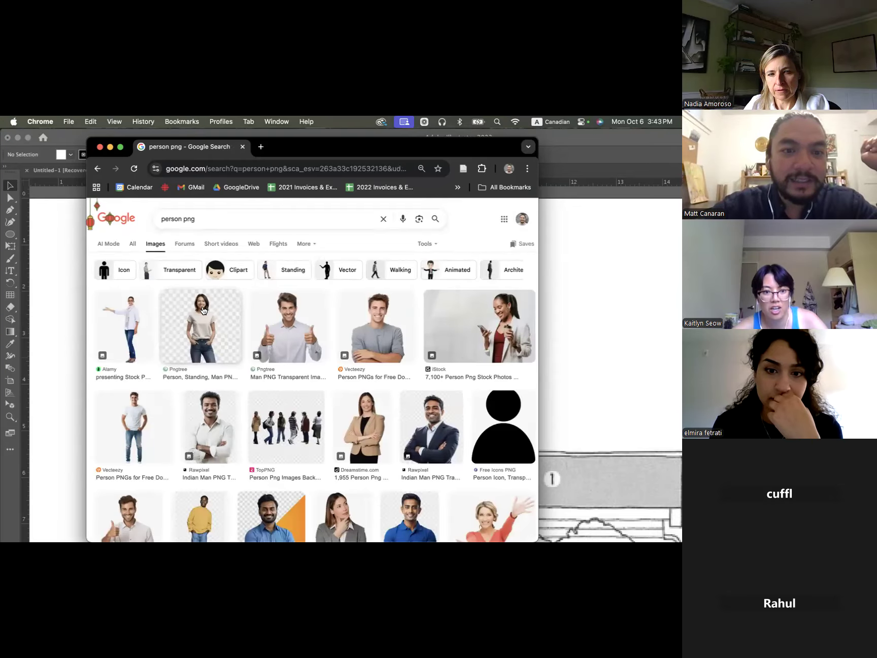
{"action": "left_click", "coordinate": [134, 394]}
{"action": "right_click", "coordinate": [437, 339]}
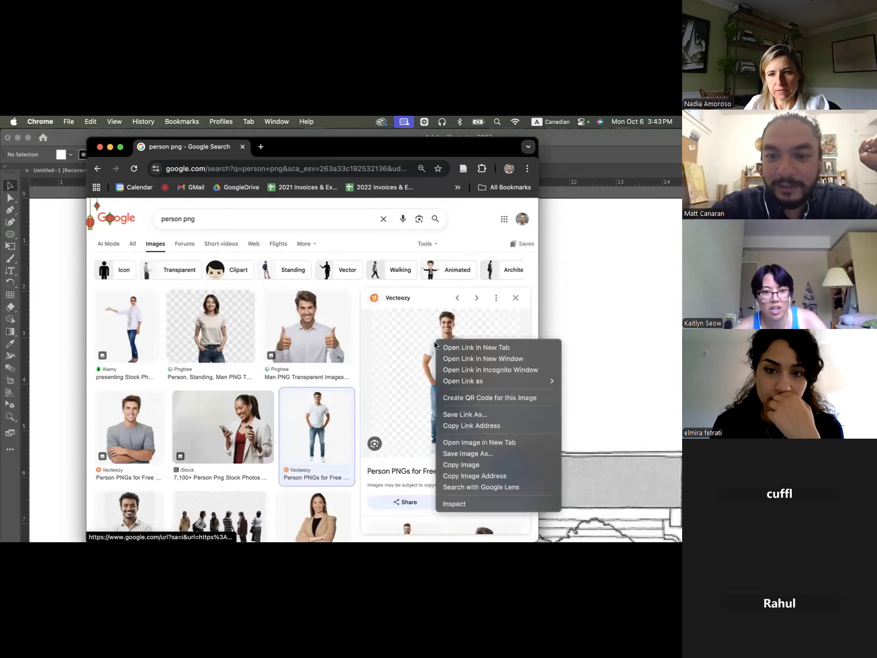
{"action": "left_click", "coordinate": [465, 466]}
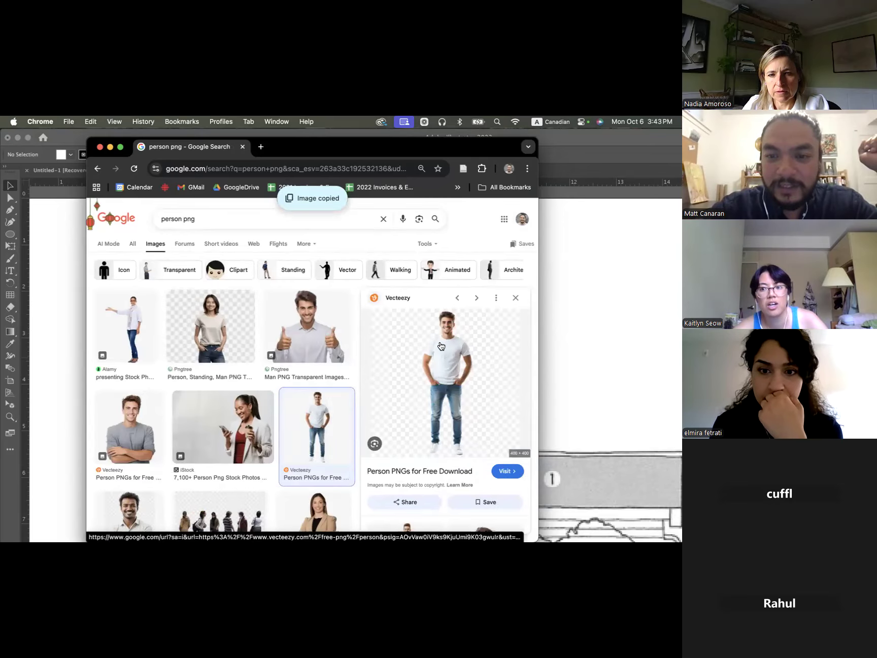
- Switch to Illustrator, paste the copied photo of the man and place it beside the tree and person outlines
{"action": "left_click", "coordinate": [582, 325]}
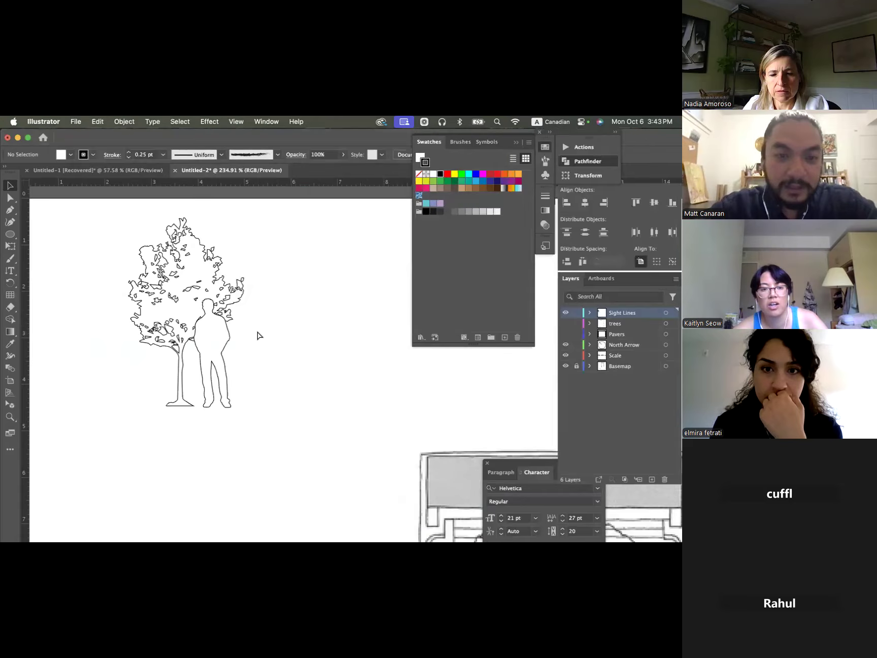
{"action": "key", "text": "super+v"}
{"action": "scroll", "coordinate": [282, 324], "scroll_direction": "down", "scroll_amount": 5}
{"action": "left_click_drag", "start_coordinate": [364, 318], "coordinate": [311, 310]}
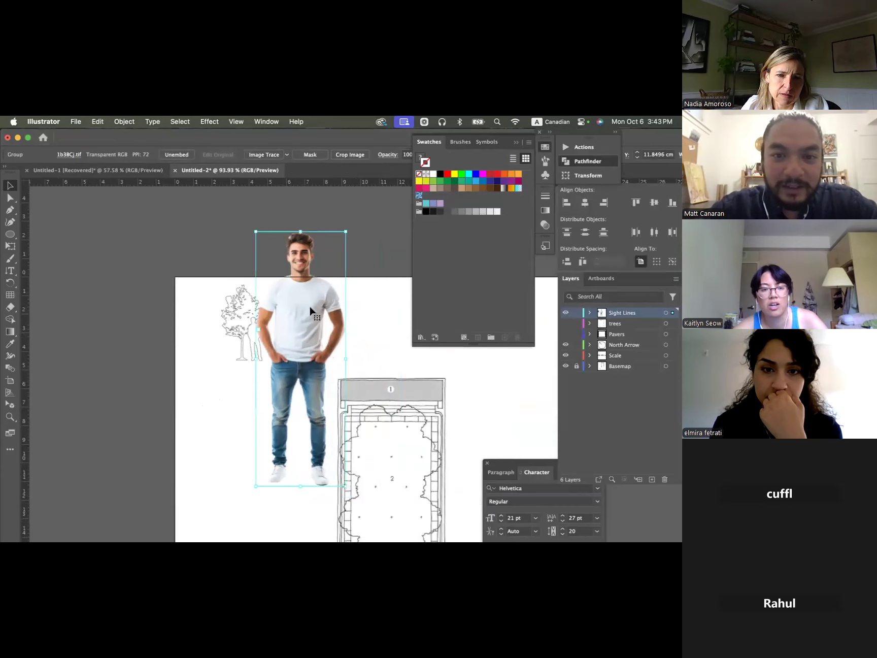
- Scale the man's photo down to about the height of the person outline, just to the outline's right
{"action": "left_click_drag", "start_coordinate": [349, 231], "coordinate": [272, 334]}
{"action": "scroll", "coordinate": [273, 334], "scroll_direction": "up", "scroll_amount": 2}
{"action": "scroll", "coordinate": [272, 334], "scroll_direction": "up", "scroll_amount": 3}
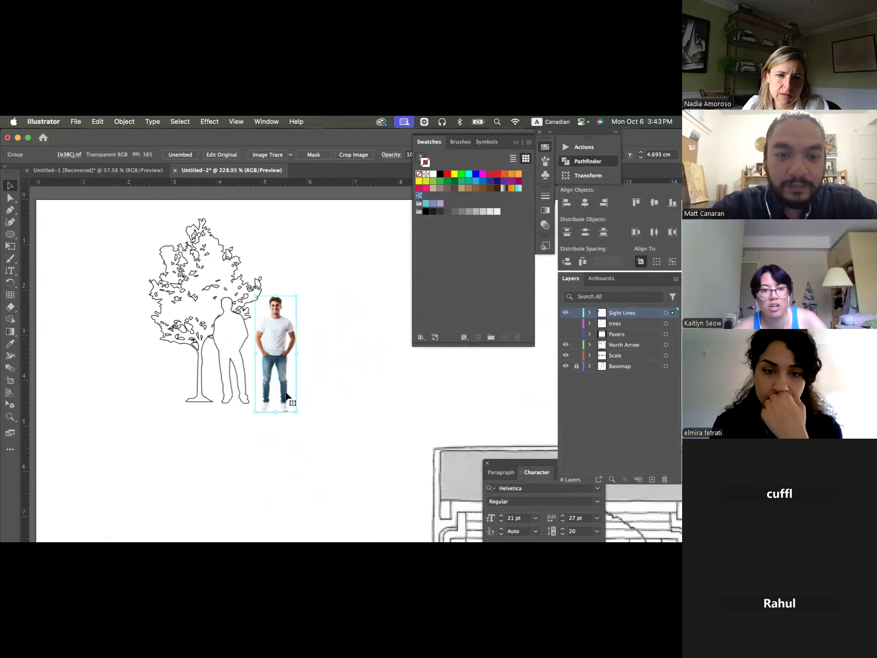
{"action": "scroll", "coordinate": [285, 400], "scroll_direction": "up", "scroll_amount": 3}
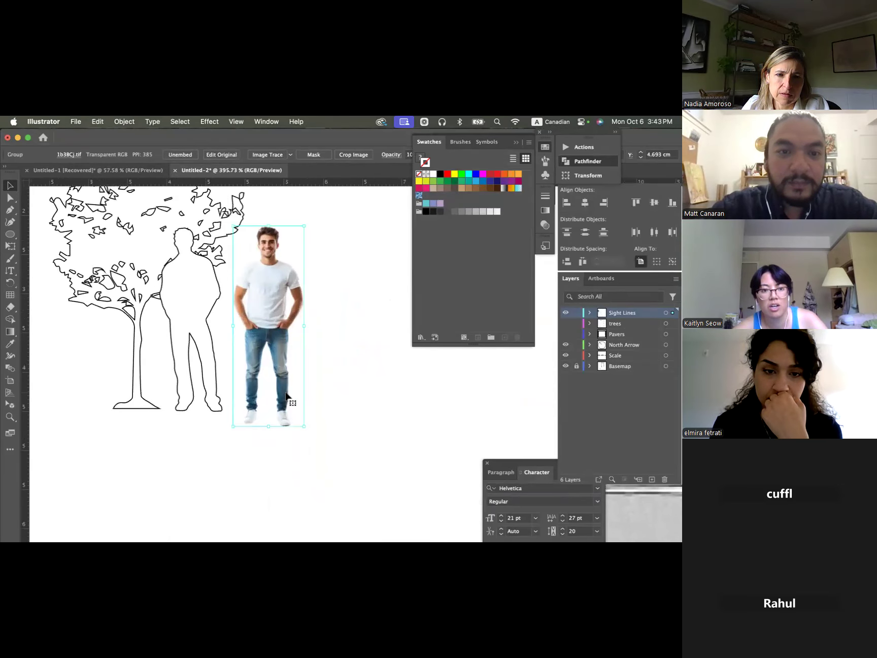
- Try image-tracing the man's photo with the default preset, undoing the trace and move each time
{"action": "left_click", "coordinate": [265, 157]}
{"action": "left_click", "coordinate": [310, 284]}
{"action": "left_click", "coordinate": [291, 362]}
{"action": "left_click_drag", "start_coordinate": [291, 362], "coordinate": [348, 336]}
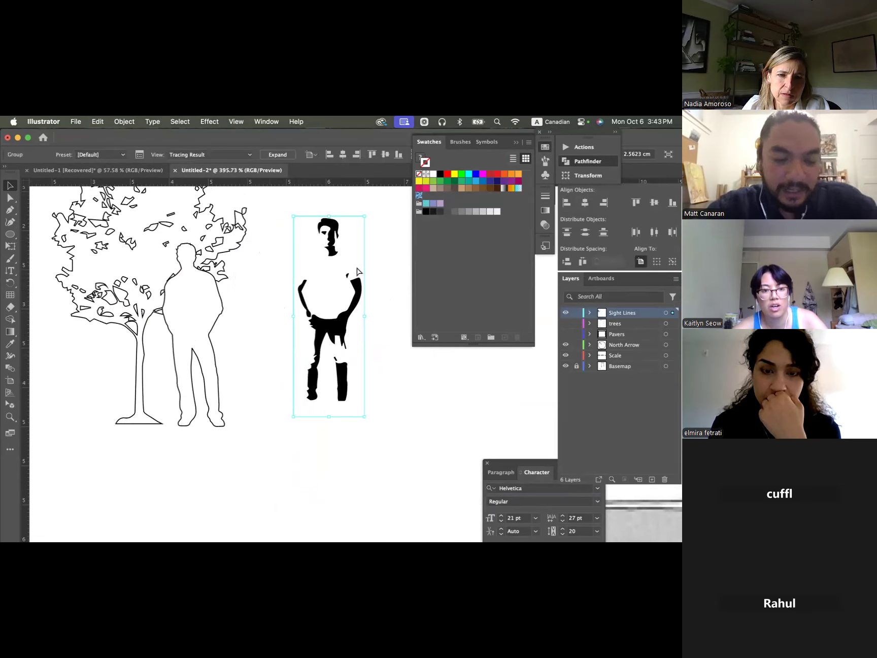
{"action": "key", "text": "super+z"}
{"action": "key", "text": "super+z"}
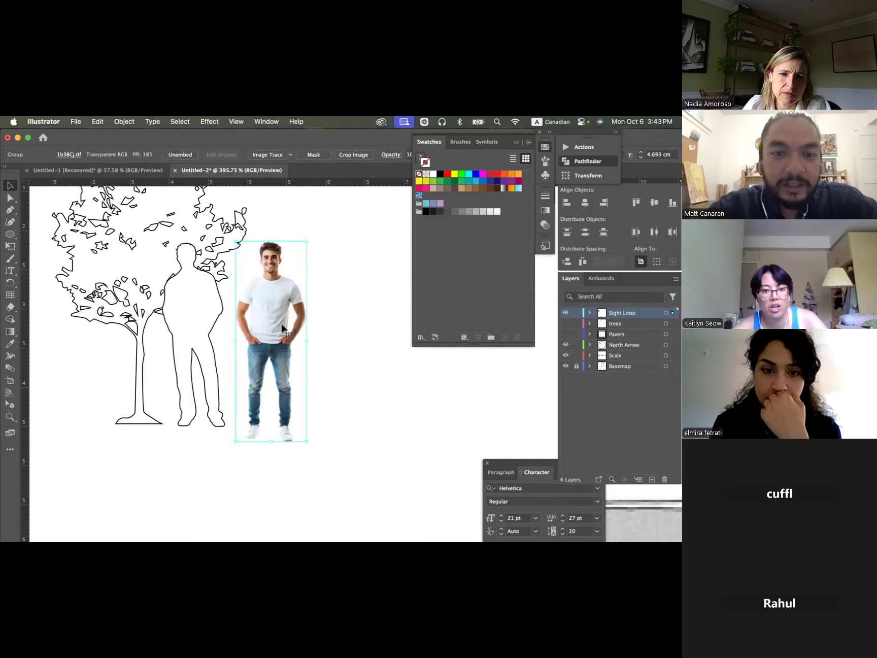
{"action": "left_click", "coordinate": [271, 154]}
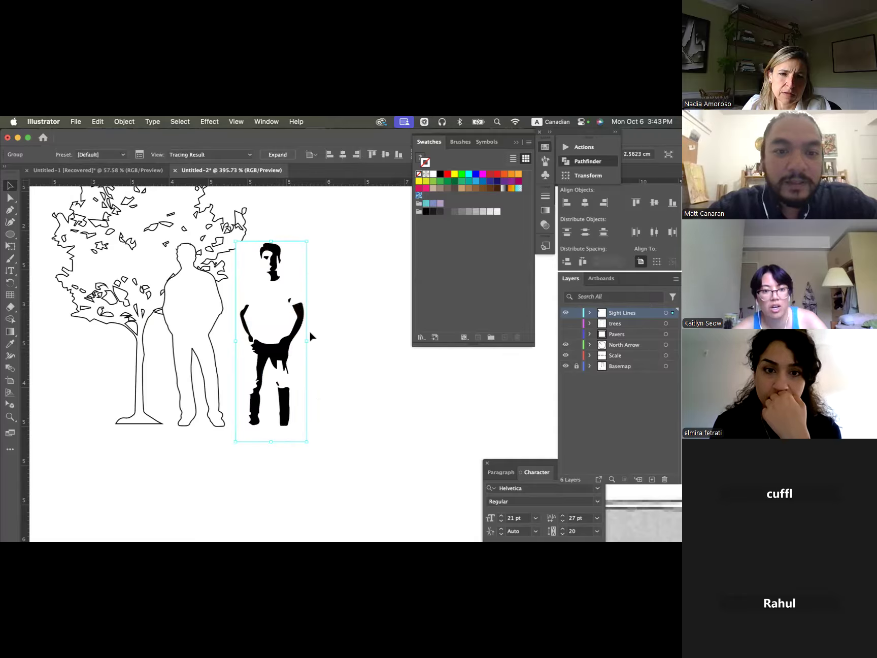
{"action": "left_click_drag", "start_coordinate": [276, 299], "coordinate": [327, 263]}
{"action": "key", "text": "super+z"}
{"action": "key", "text": "super+z"}
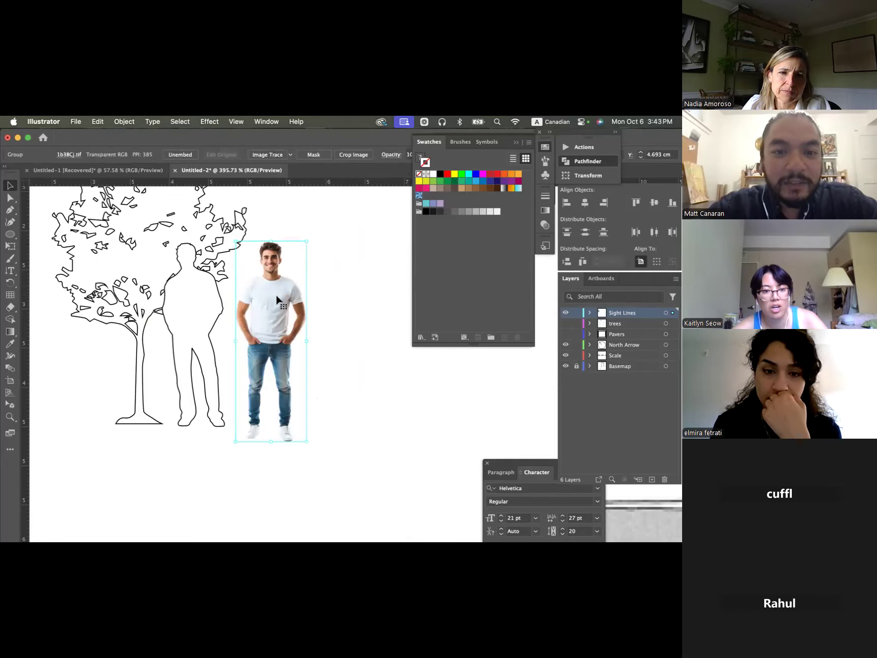
- Nudge the man's photo slightly right, try image-tracing it with the 3 Colors preset and undo the trace
{"action": "left_click_drag", "start_coordinate": [260, 302], "coordinate": [264, 299]}
{"action": "left_click", "coordinate": [291, 155]}
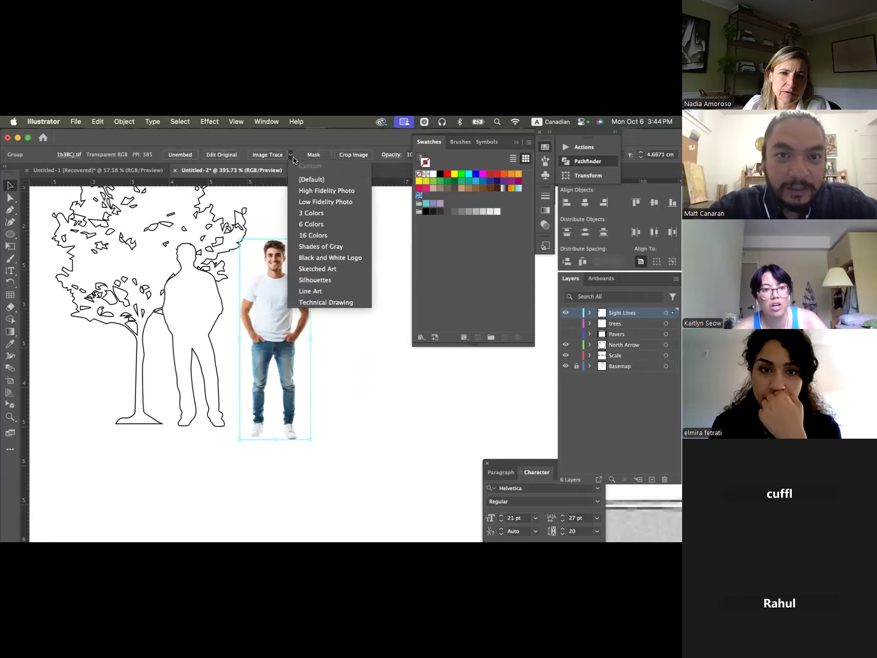
{"action": "left_click", "coordinate": [334, 208]}
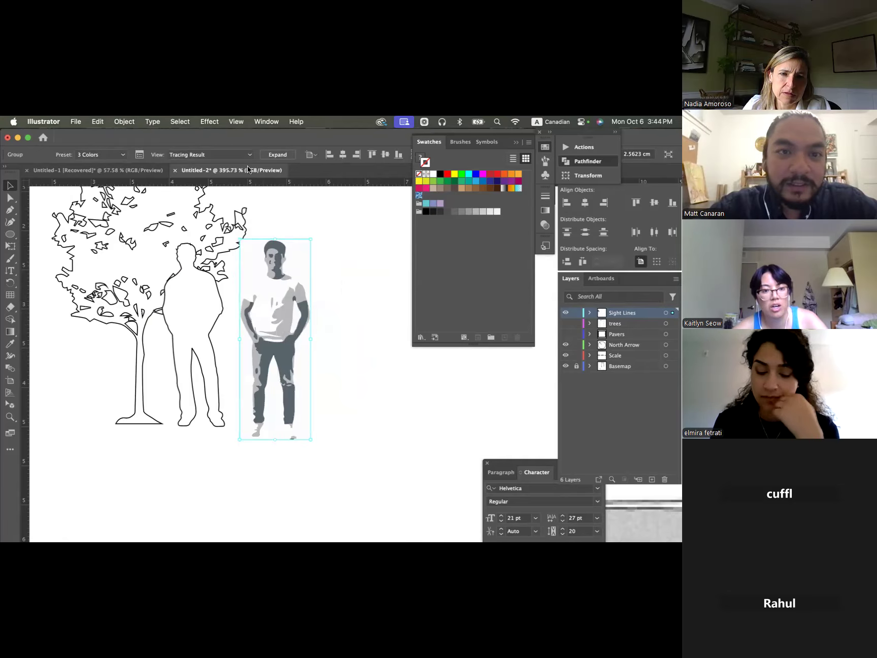
{"action": "key", "text": "super+z"}
- Image-trace the man's photo with the 6 Colors preset, move it slightly up and right, and expand it into paths
{"action": "left_click", "coordinate": [288, 155]}
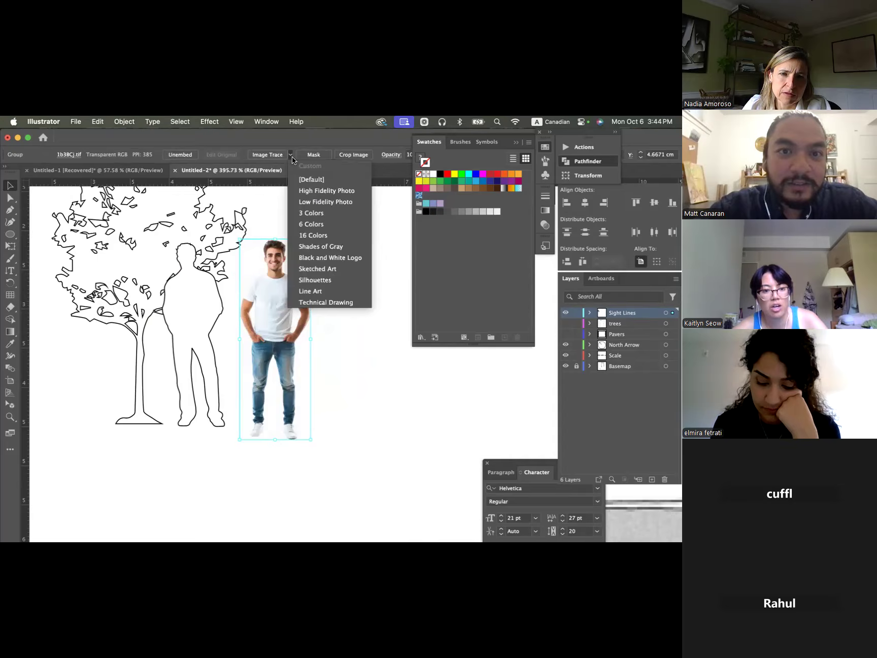
{"action": "left_click", "coordinate": [312, 225]}
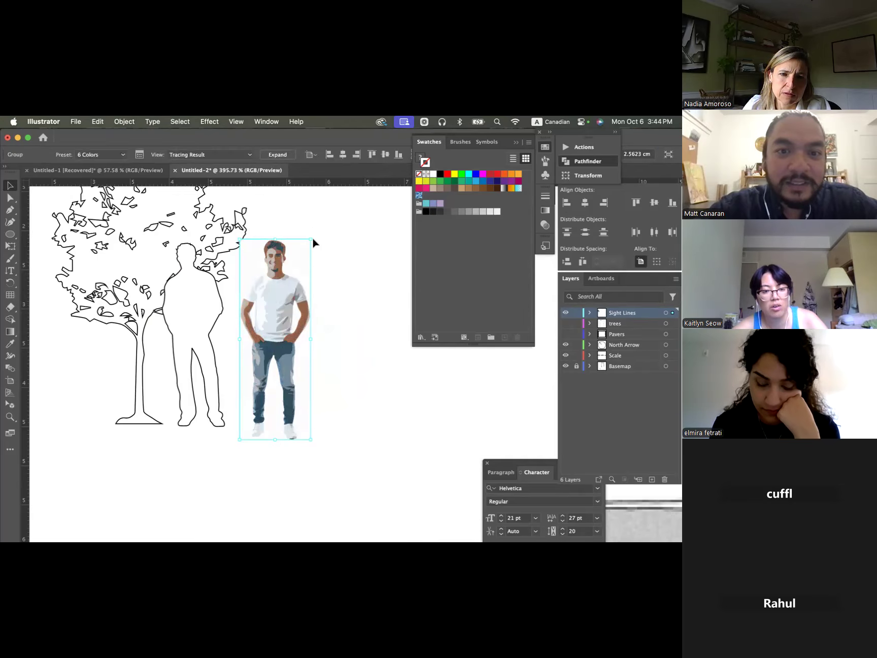
{"action": "mouse_move", "coordinate": [261, 358]}
{"action": "left_mouse_down"}
{"action": "mouse_move", "coordinate": [285, 331]}
{"action": "mouse_move", "coordinate": [276, 349]}
{"action": "left_mouse_up"}
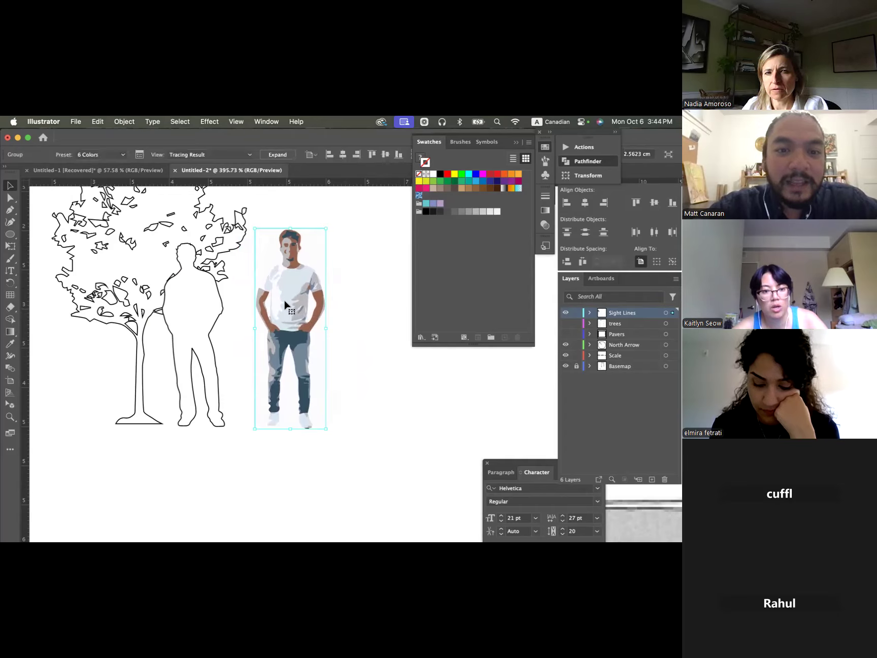
{"action": "left_click", "coordinate": [278, 155]}
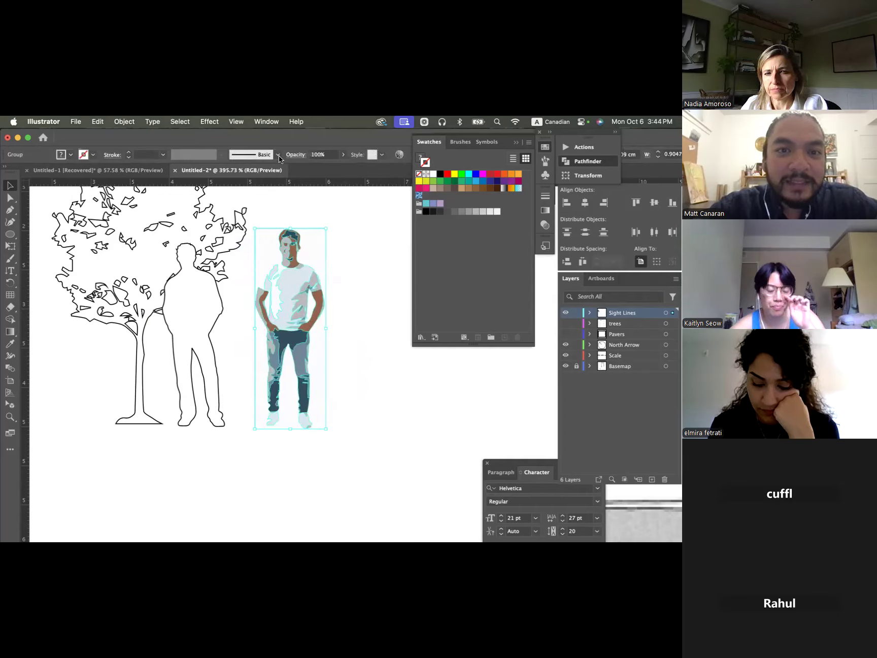
- Ungroup the expanded figure twice so that its colour shapes are separate
{"action": "right_click", "coordinate": [291, 285]}
{"action": "left_click", "coordinate": [333, 425]}
{"action": "right_click", "coordinate": [293, 328]}
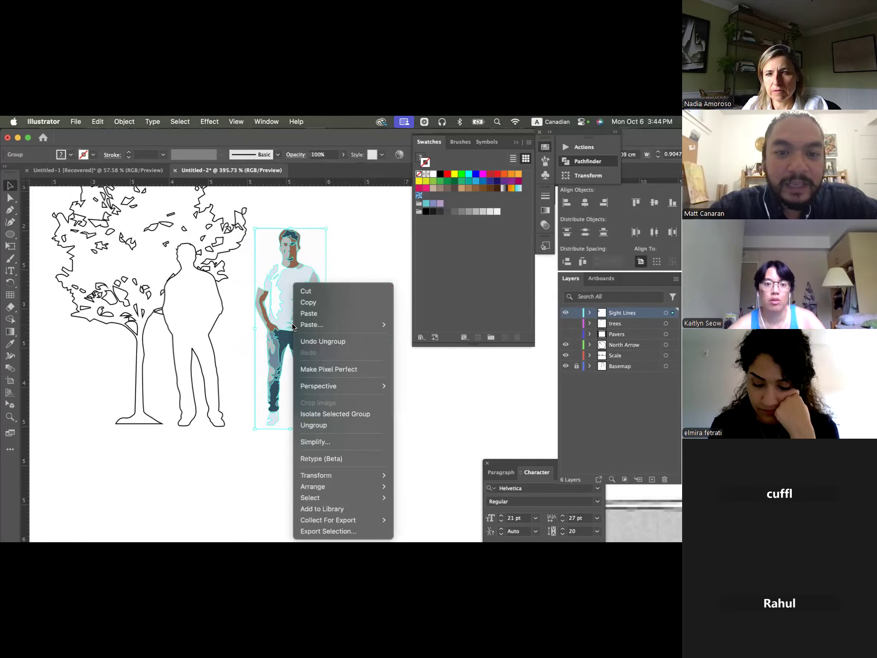
{"action": "left_click", "coordinate": [342, 424]}
- Try pulling the shirt and arm shapes away from the traced figure, undoing each move
{"action": "left_click_drag", "start_coordinate": [292, 275], "coordinate": [354, 247]}
{"action": "key", "text": "super+z"}
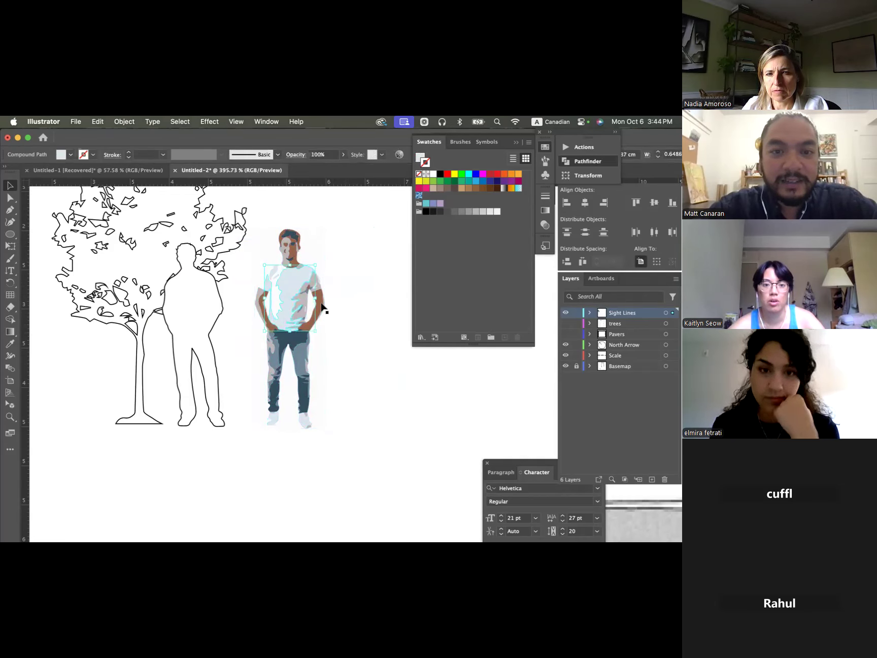
{"action": "left_click", "coordinate": [322, 293]}
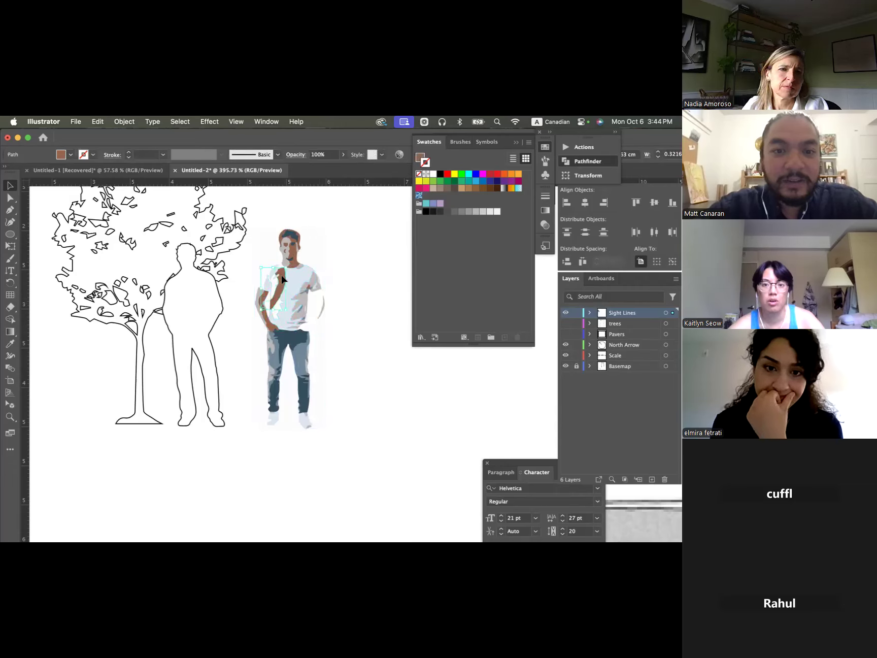
{"action": "left_click", "coordinate": [337, 273]}
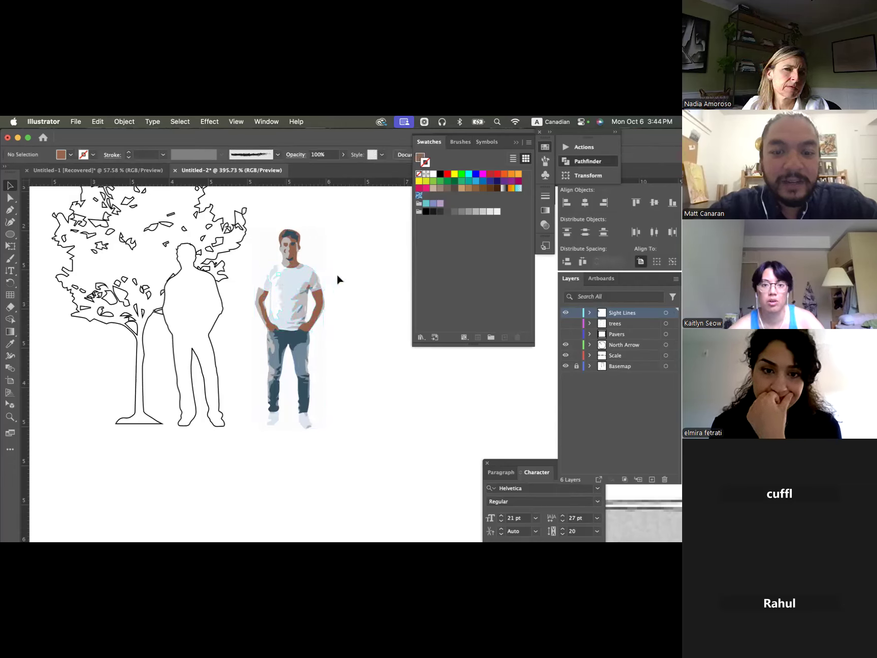
- Give the traced figure's arm on the side away from the tree a teal 1 pt stroke and deselect it
{"action": "left_click", "coordinate": [318, 302]}
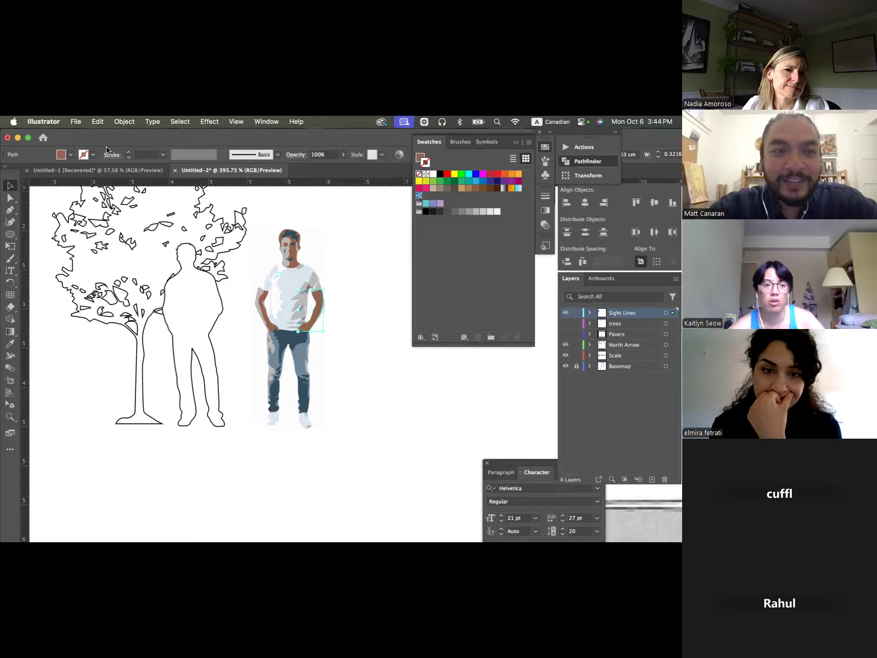
{"action": "left_click", "coordinate": [448, 175]}
{"action": "left_click", "coordinate": [469, 181]}
{"action": "left_click", "coordinate": [365, 339]}
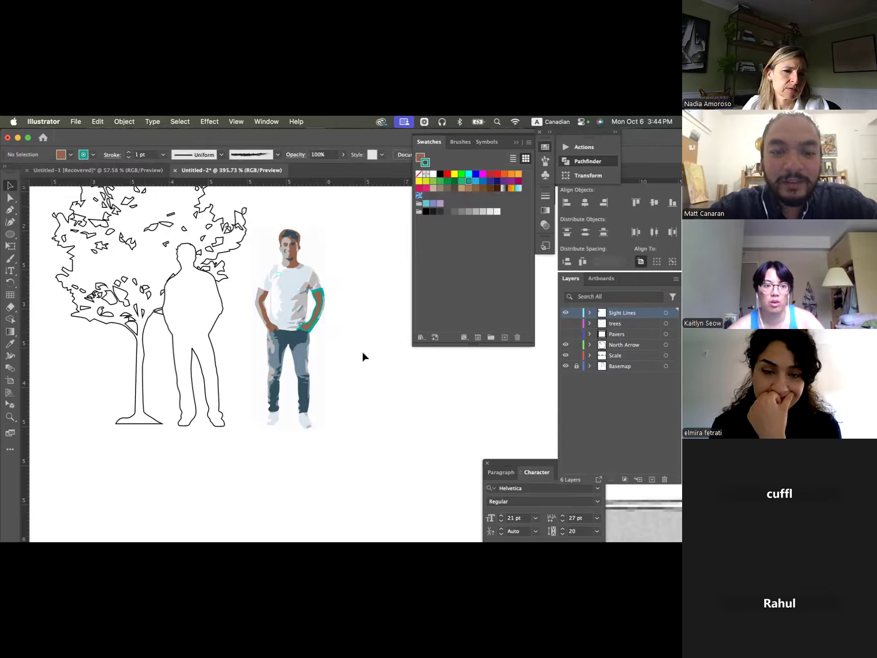
- Undo the arm stroke, the ungrouping, expansion and 6 Colors trace, and the repositioning and scaling of the man's photo
{"action": "key", "text": "super+a"}
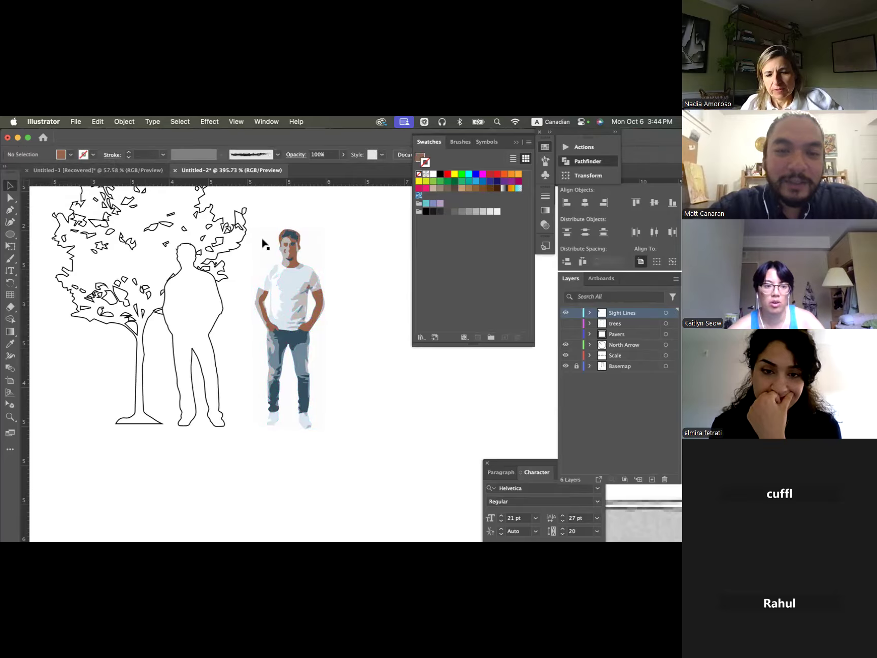
{"action": "left_click_drag", "start_coordinate": [348, 377], "coordinate": [360, 434]}
{"action": "left_click", "coordinate": [360, 416]}
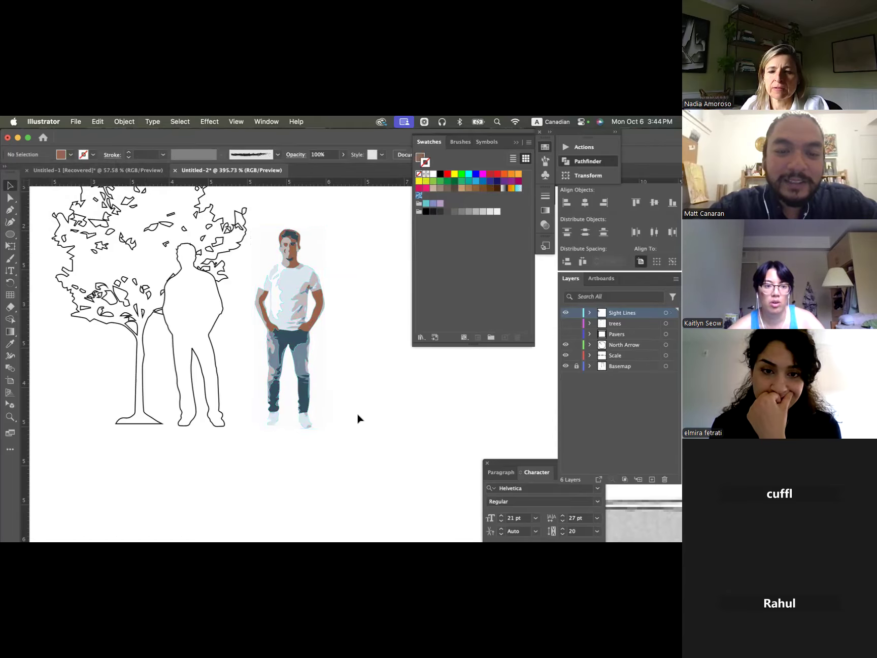
{"action": "key", "text": "super+z"}
{"action": "key", "text": "super+z"}
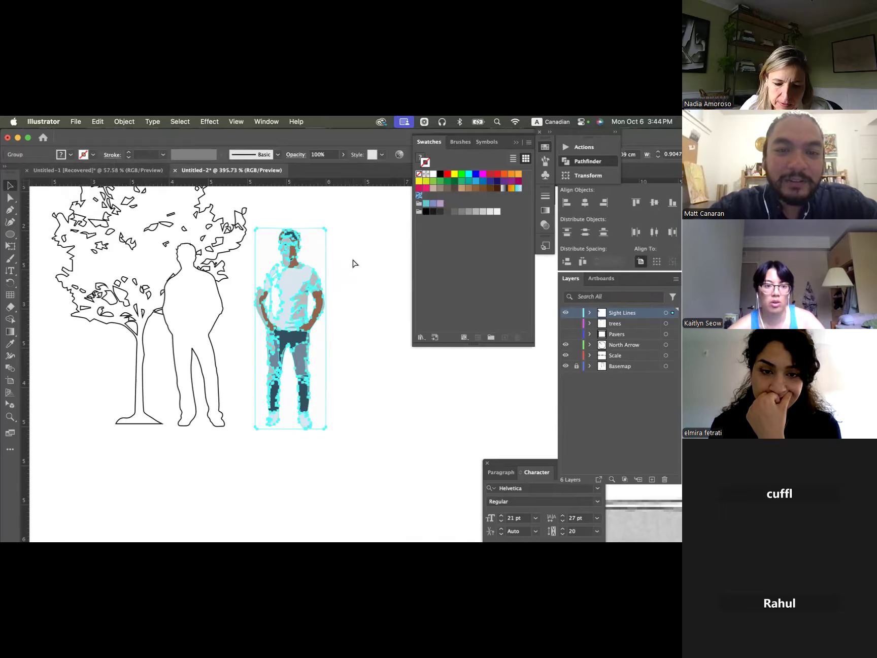
{"action": "key", "text": "super+z"}
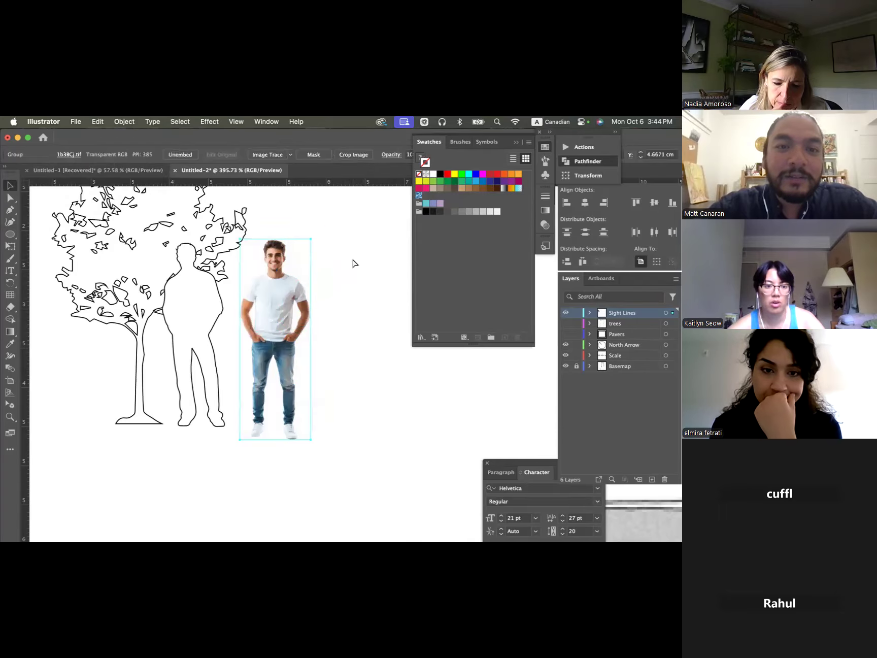
{"action": "key", "text": "super+z"}
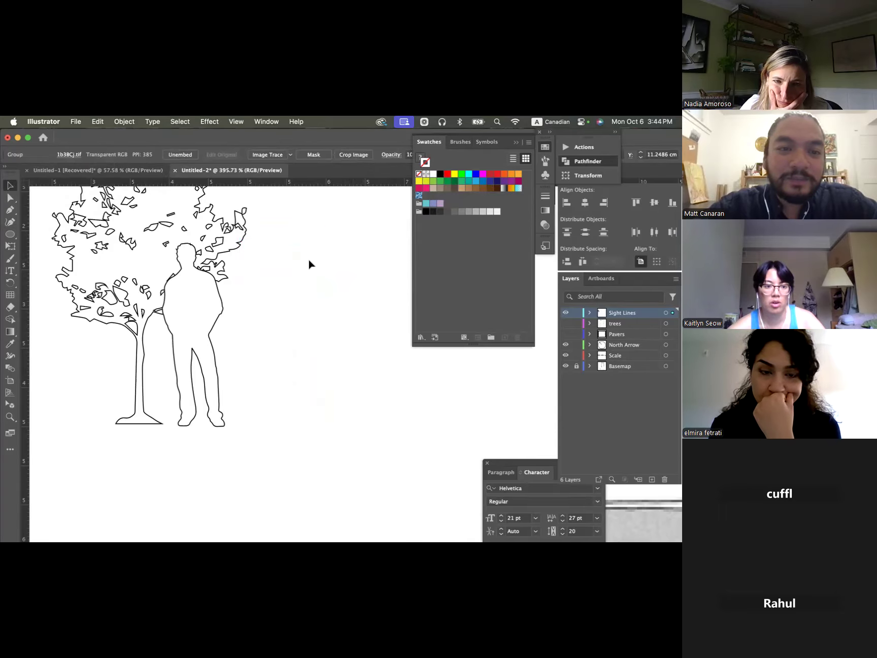
- Scale the man's outline down to about two-thirds height, stand it close beside the tree trunk, and deselect it
{"action": "scroll", "coordinate": [308, 259], "scroll_direction": "down", "scroll_amount": 2}
{"action": "scroll", "coordinate": [308, 265], "scroll_direction": "up", "scroll_amount": 2}
{"action": "scroll", "coordinate": [307, 265], "scroll_direction": "left", "scroll_amount": 1}
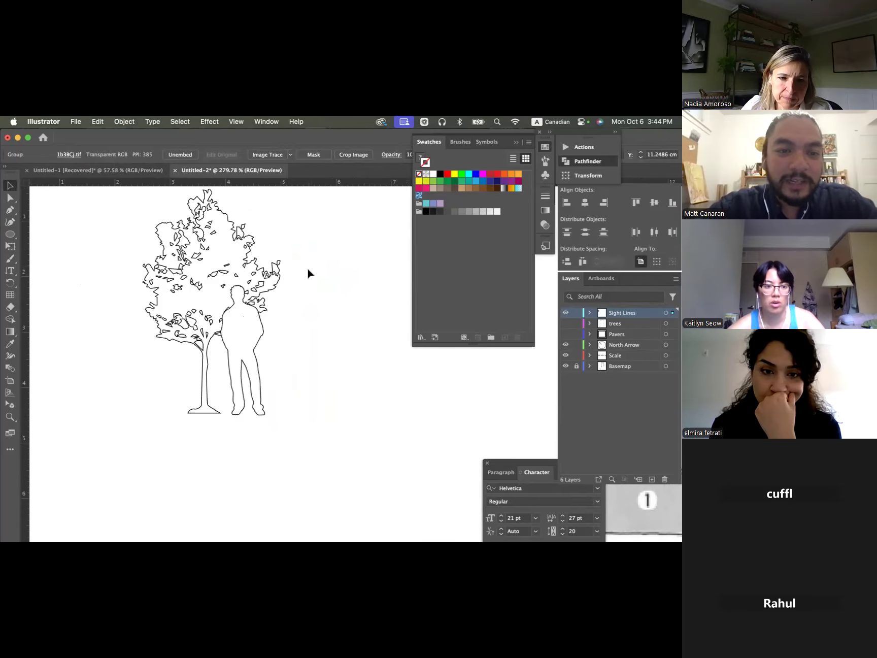
{"action": "left_click", "coordinate": [179, 270]}
{"action": "left_click", "coordinate": [352, 314]}
{"action": "left_click_drag", "start_coordinate": [256, 312], "coordinate": [275, 319]}
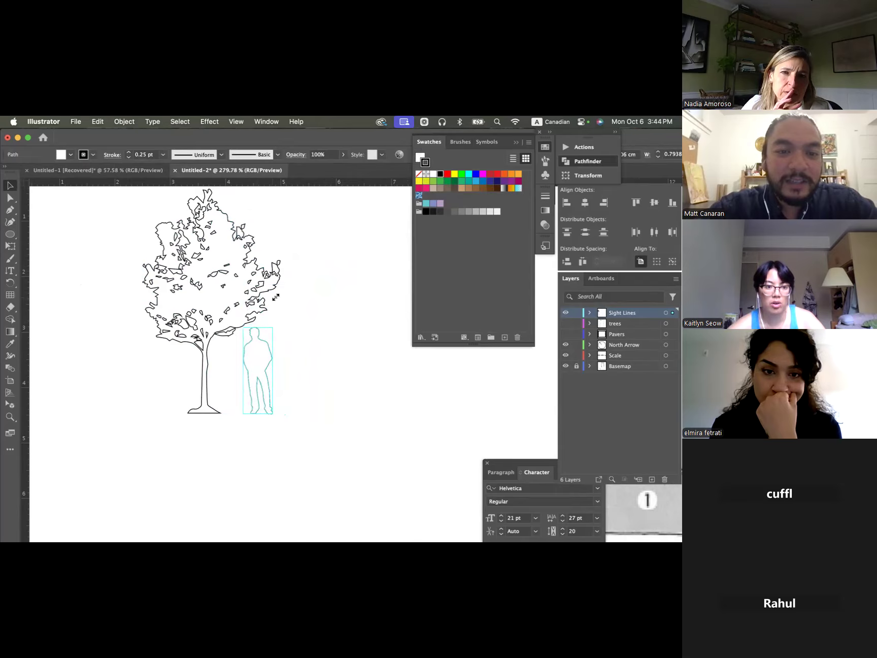
{"action": "left_click", "coordinate": [309, 334]}
{"action": "left_click_drag", "start_coordinate": [268, 365], "coordinate": [244, 366]}
{"action": "left_click", "coordinate": [243, 359]}
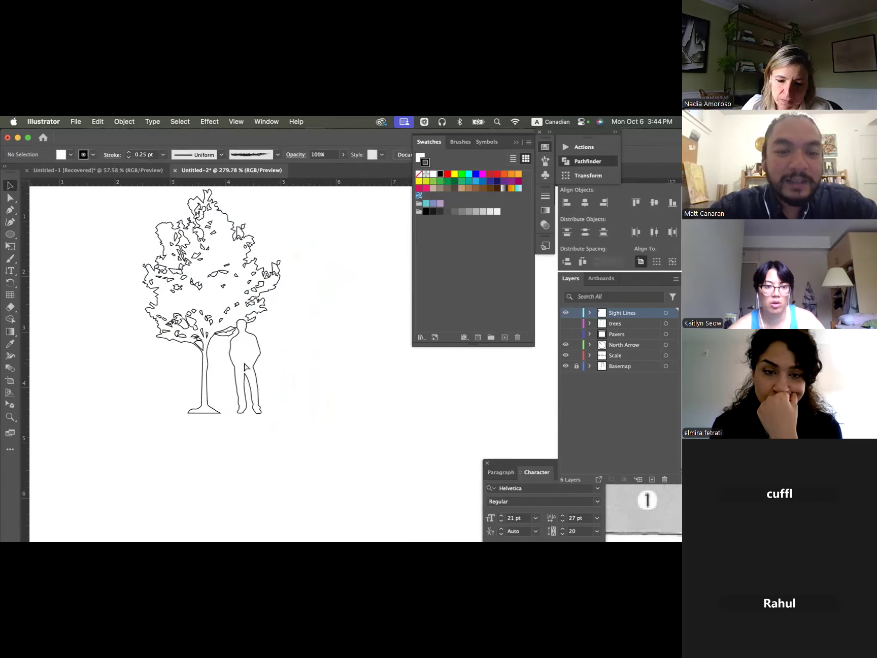
{"action": "left_click", "coordinate": [157, 402]}
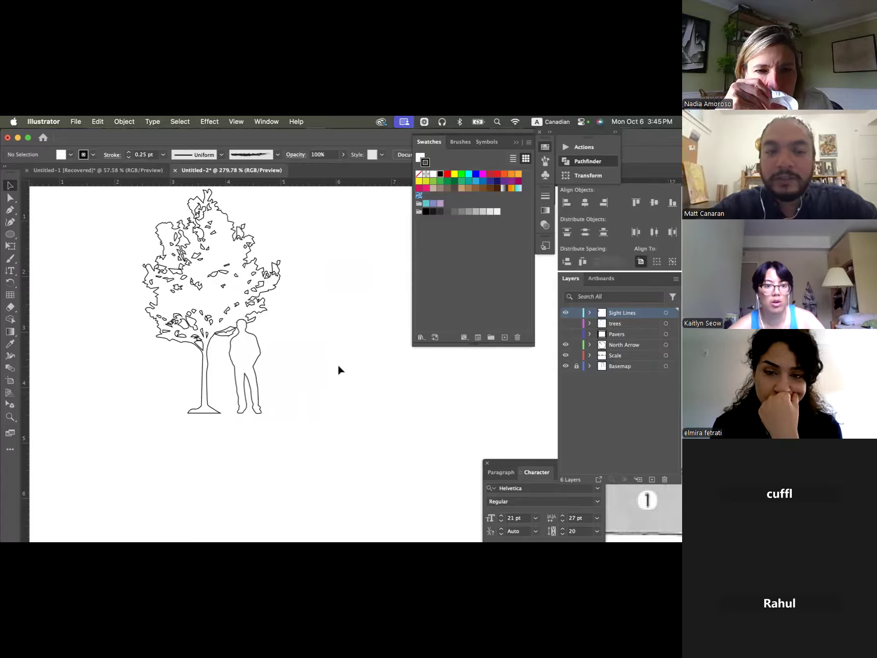
- Switch to Chrome, try refining the person image search with "silly", and return to the "person silhouette png" image results
{"action": "key", "text": "super+Tab"}
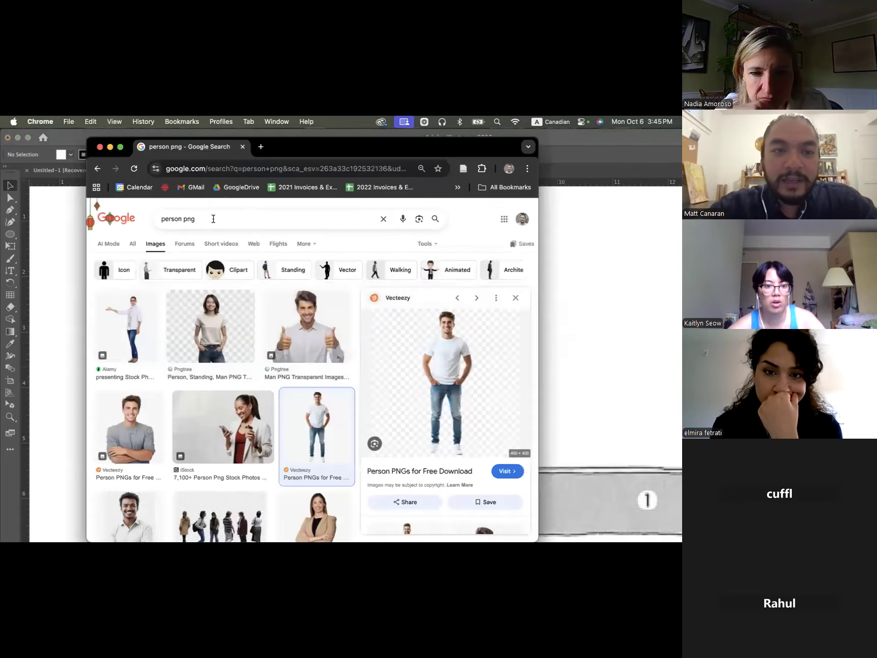
{"action": "left_click", "coordinate": [214, 218]}
{"action": "left_click", "coordinate": [184, 218]}
{"action": "type", "text": "silly"}
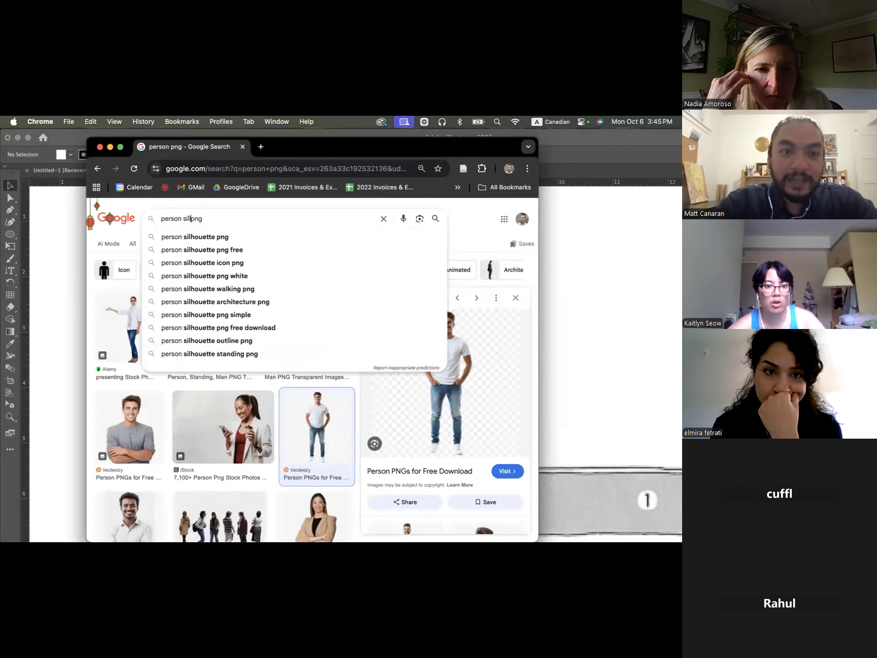
{"action": "key", "text": "Down"}
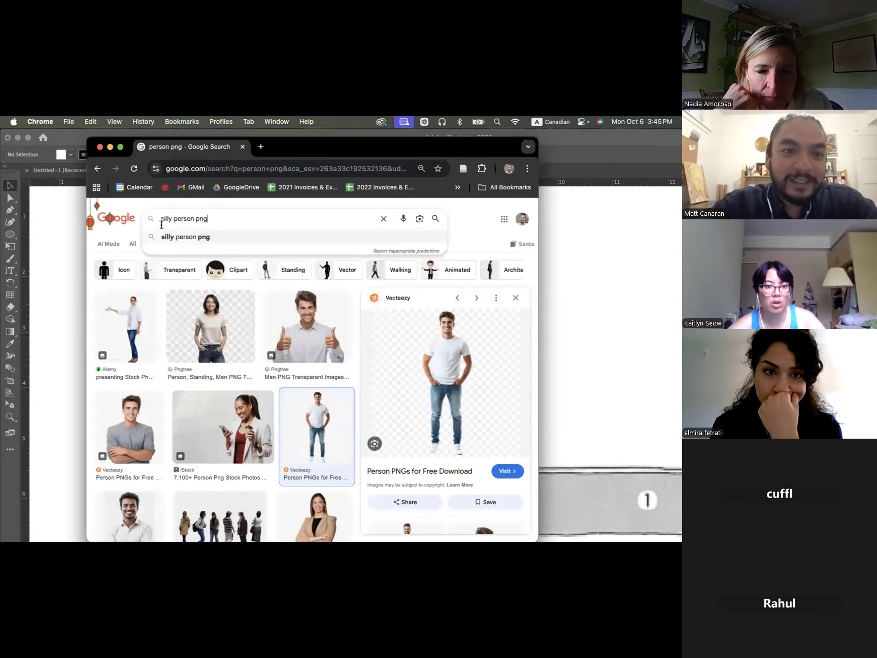
{"action": "key", "text": "Escape"}
{"action": "left_click", "coordinate": [100, 170]}
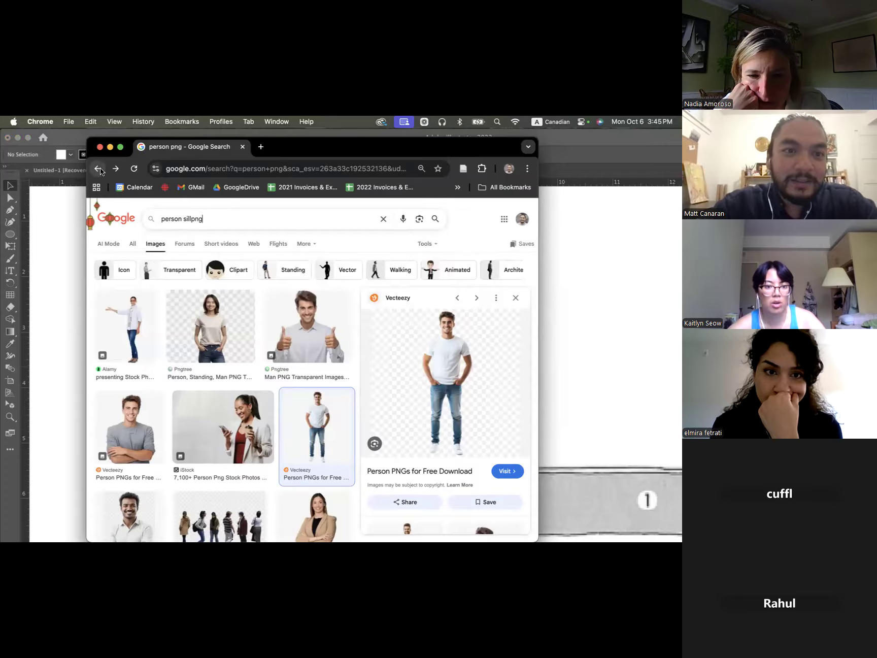
{"action": "left_click", "coordinate": [99, 169]}
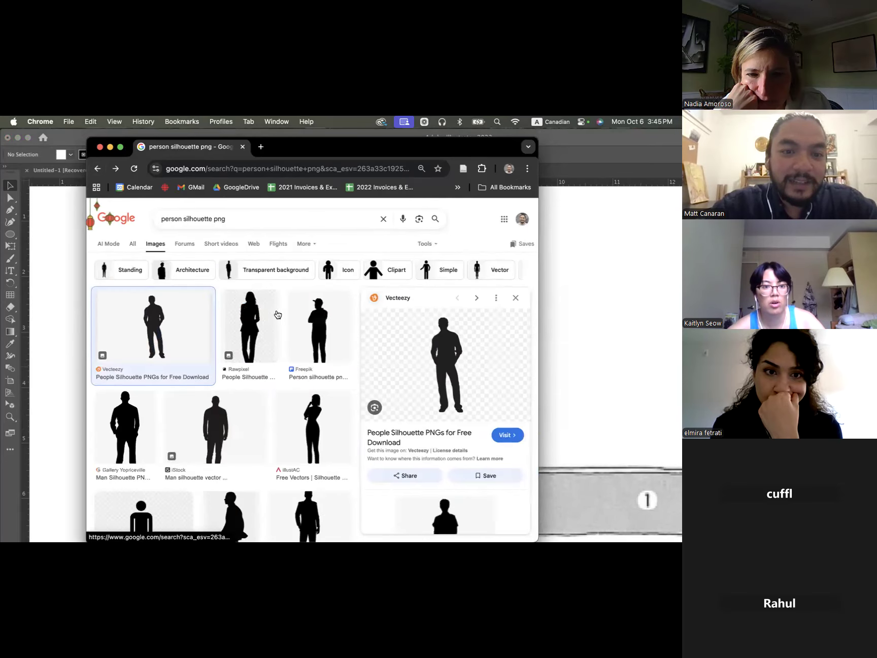
- Search Google Images for "dog silhouette png"
{"action": "double_click", "coordinate": [173, 216]}
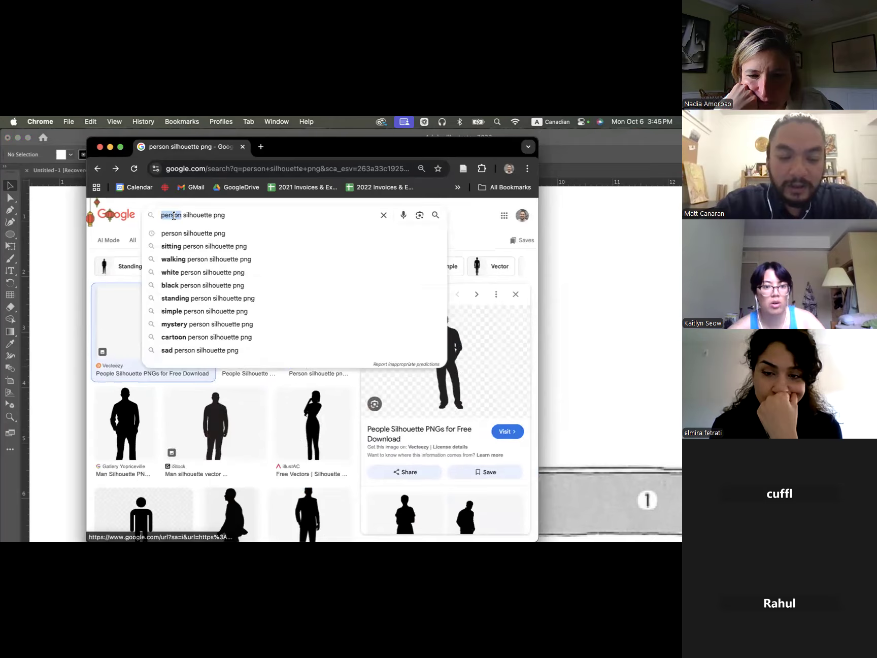
{"action": "type", "text": "dog"}
{"action": "key", "text": "Return"}
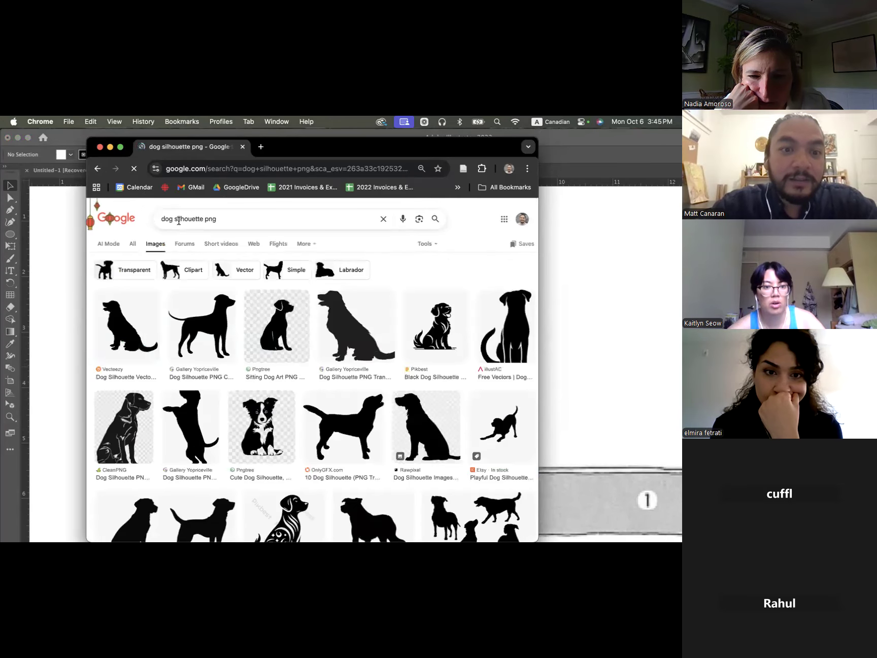
- Search Google Images for "fountain silhouette png" and browse the results
{"action": "triple_click", "coordinate": [163, 225]}
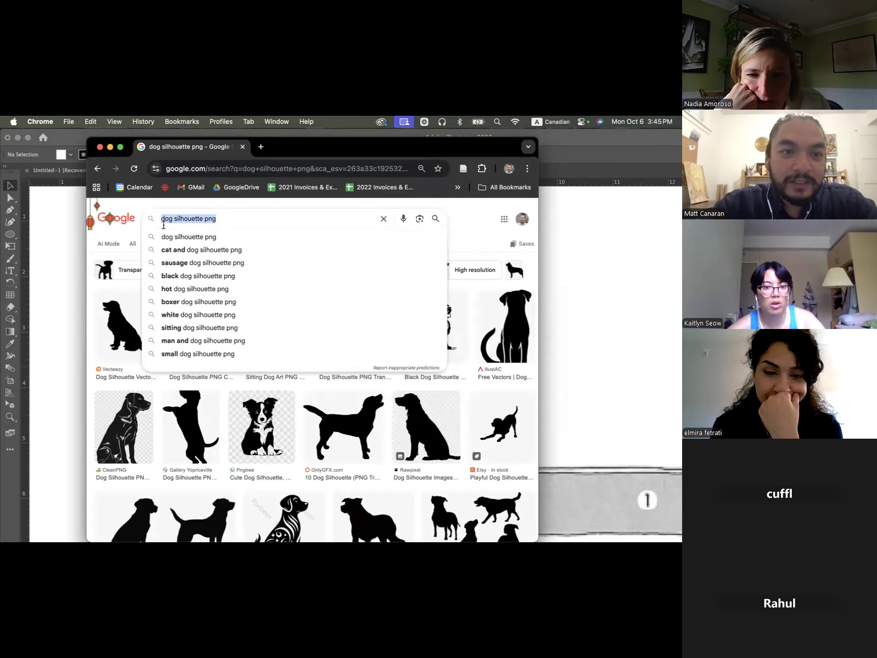
{"action": "double_click", "coordinate": [166, 220]}
{"action": "type", "text": "foundtain"}
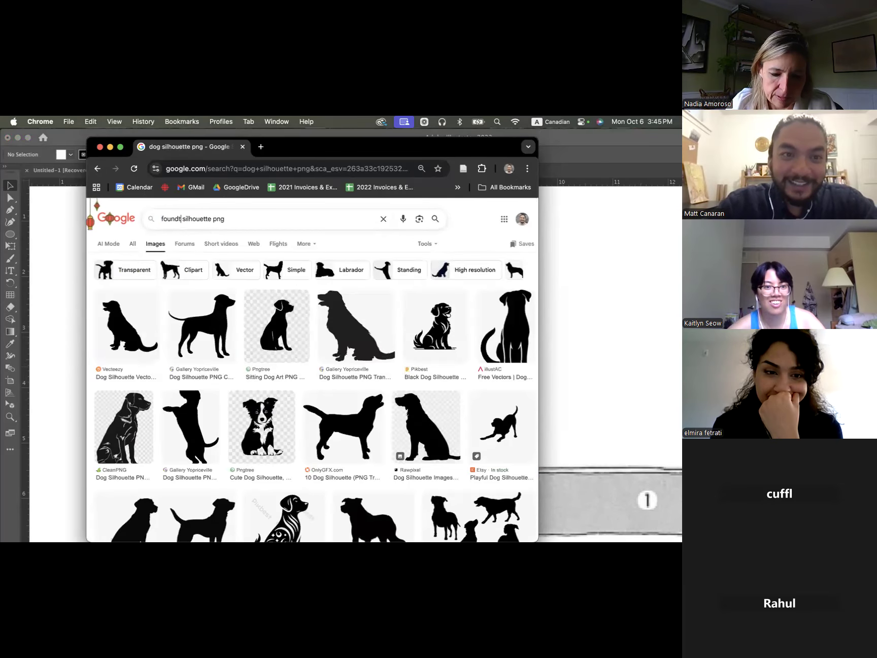
{"action": "key", "text": "BackSpace"}
{"action": "key", "text": "BackSpace"}
{"action": "key", "text": "BackSpace"}
{"action": "key", "text": "BackSpace"}
{"action": "key", "text": "BackSpace"}
{"action": "type", "text": "tain"}
{"action": "key", "text": "Return"}
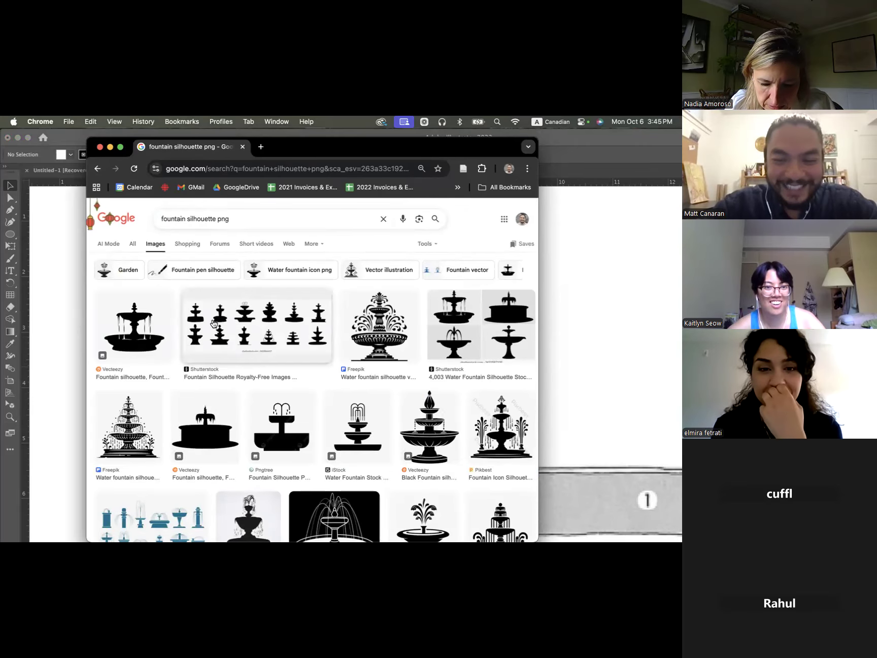
{"action": "scroll", "coordinate": [213, 324], "scroll_direction": "down", "scroll_amount": 3}
{"action": "scroll", "coordinate": [213, 324], "scroll_direction": "down", "scroll_amount": 7}
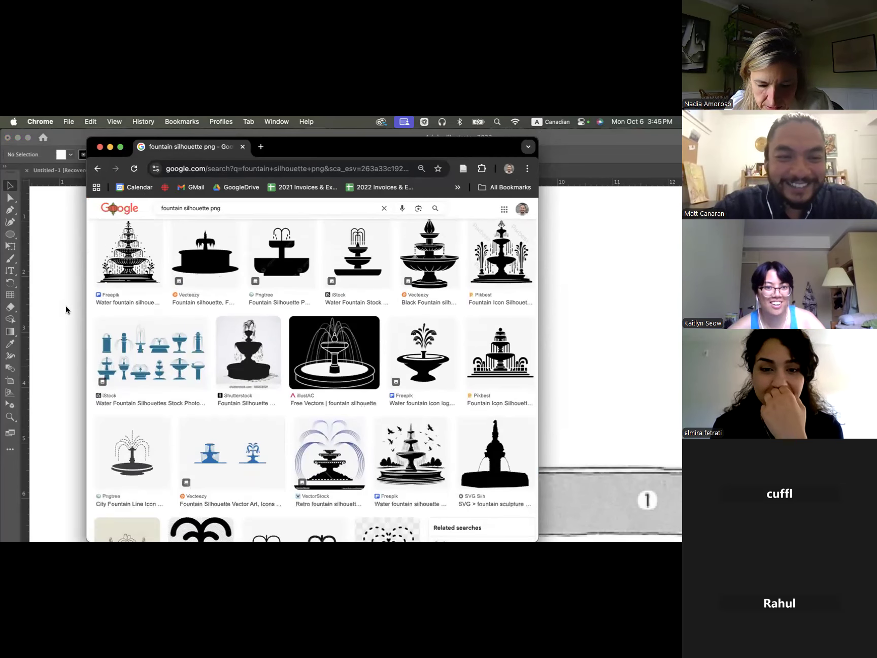
- Return to Illustrator and select the man's photo beside the plan
{"action": "left_click", "coordinate": [36, 295]}
{"action": "scroll", "coordinate": [283, 310], "scroll_direction": "down", "scroll_amount": 3}
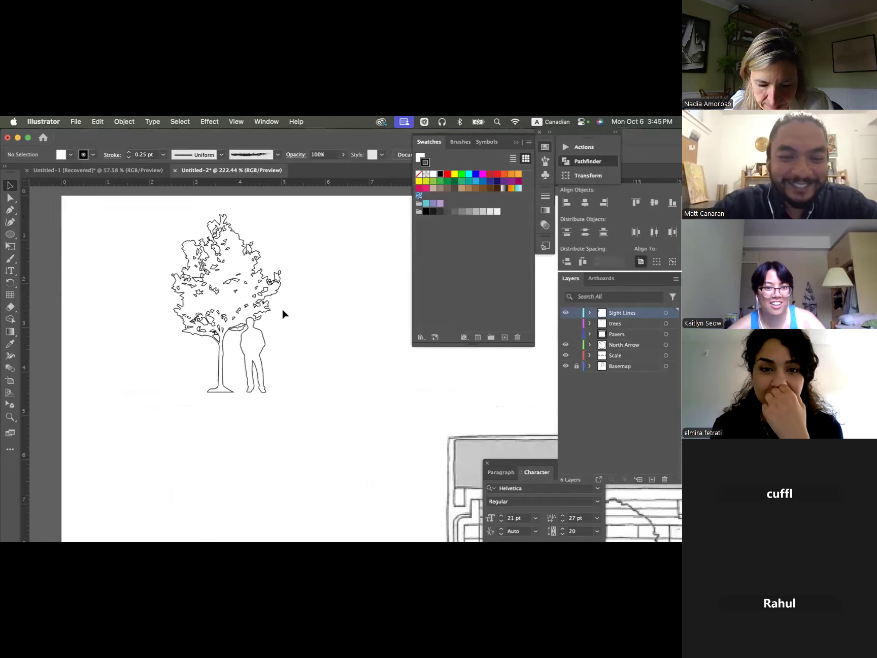
{"action": "scroll", "coordinate": [283, 310], "scroll_direction": "down", "scroll_amount": 4}
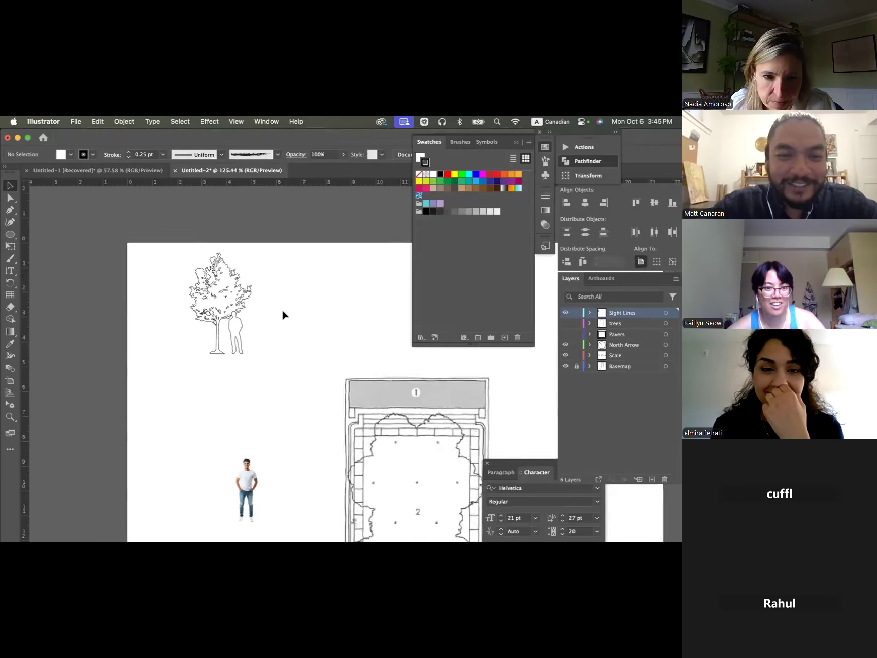
{"action": "scroll", "coordinate": [283, 312], "scroll_direction": "down", "scroll_amount": 3}
{"action": "left_click_drag", "start_coordinate": [148, 339], "coordinate": [192, 422]}
- Switch to Miro and review the topic lists and sample elevation drawing on the Illustrator Tutorial board
{"action": "key", "text": "super+Tab"}
{"action": "key", "text": "super+Tab"}
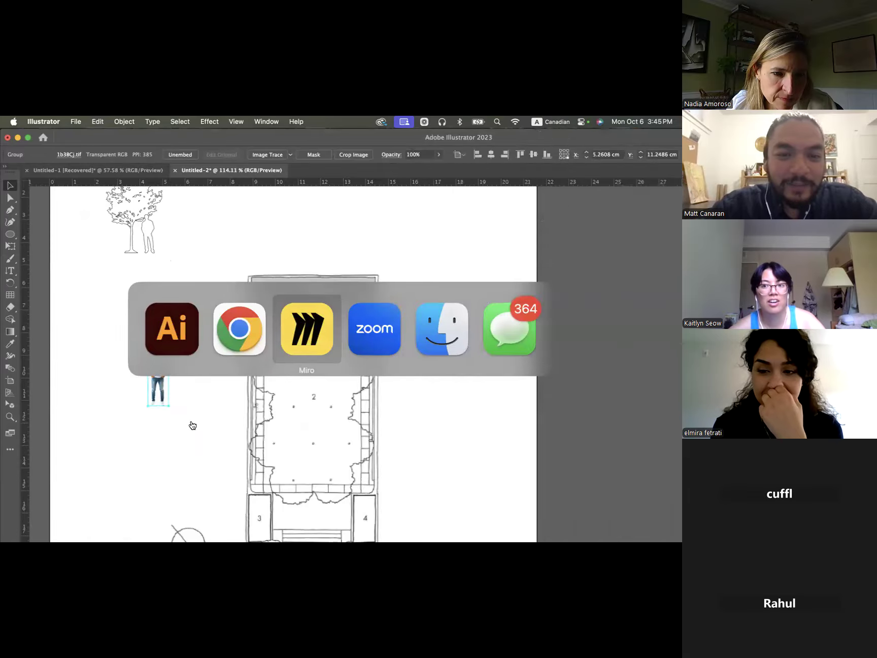
{"action": "scroll", "coordinate": [256, 404], "scroll_direction": "down", "scroll_amount": 3}
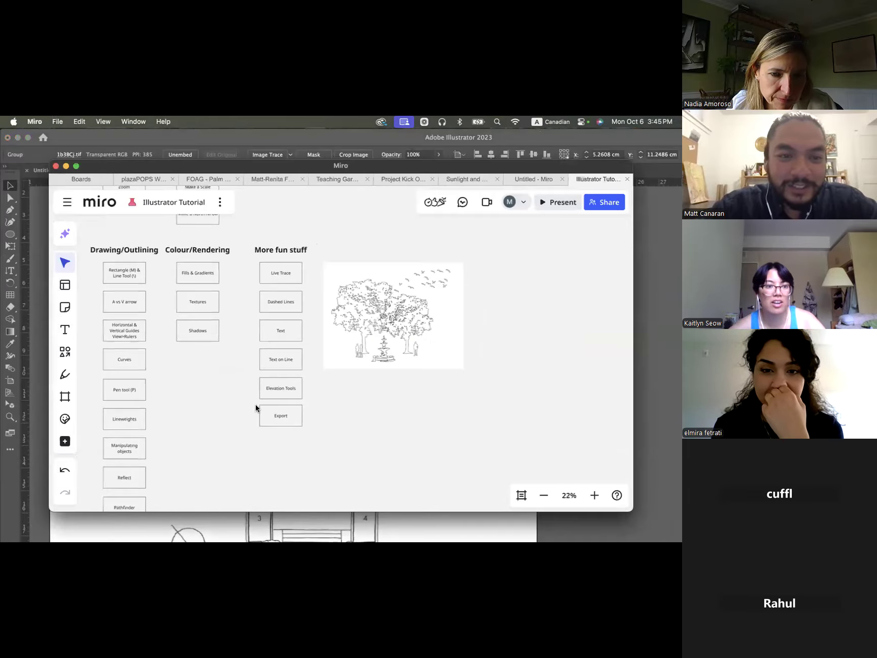
{"action": "scroll", "coordinate": [232, 349], "scroll_direction": "down", "scroll_amount": 5}
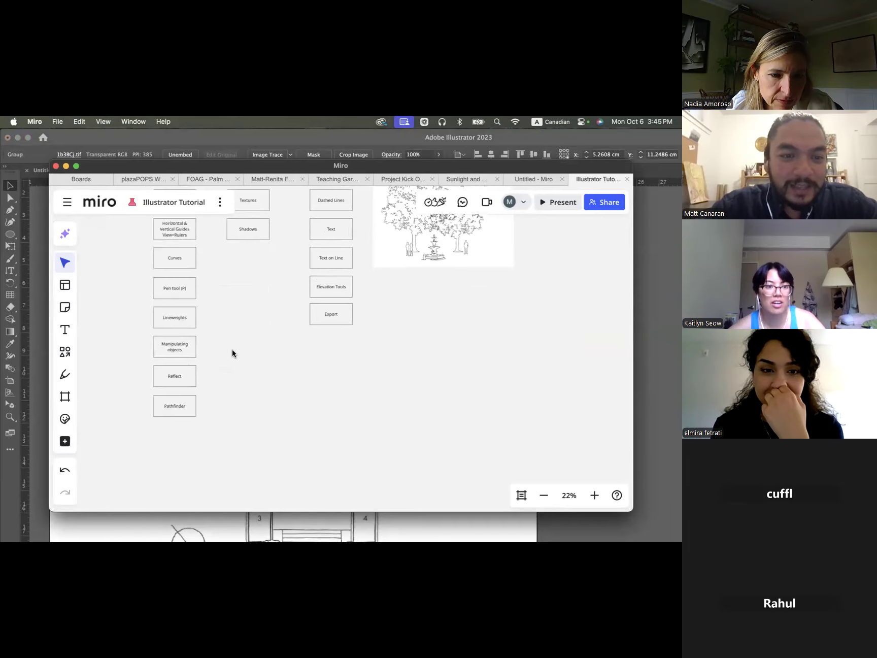
{"action": "scroll", "coordinate": [298, 302], "scroll_direction": "up", "scroll_amount": 5}
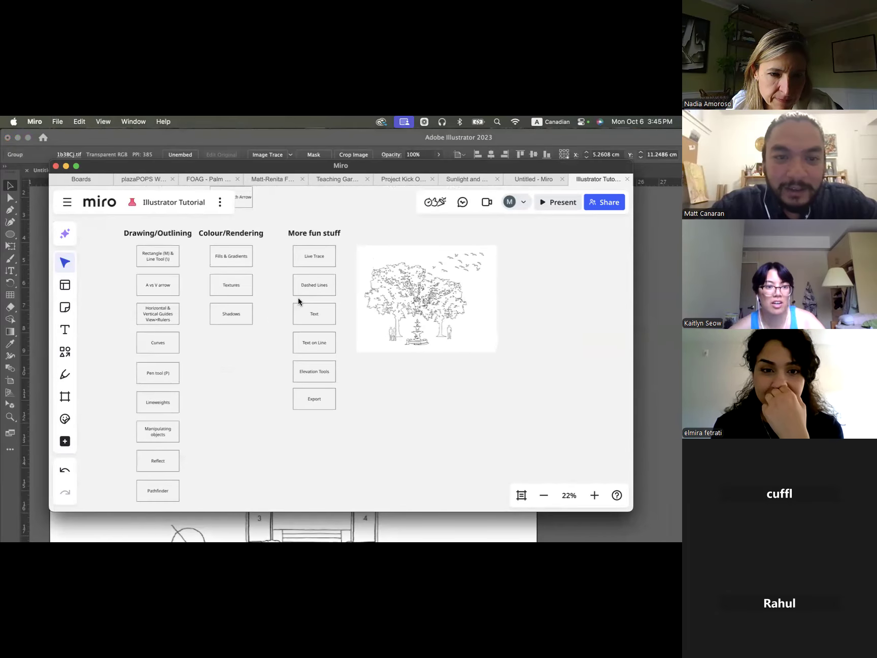
{"action": "scroll", "coordinate": [298, 299], "scroll_direction": "up", "scroll_amount": 1}
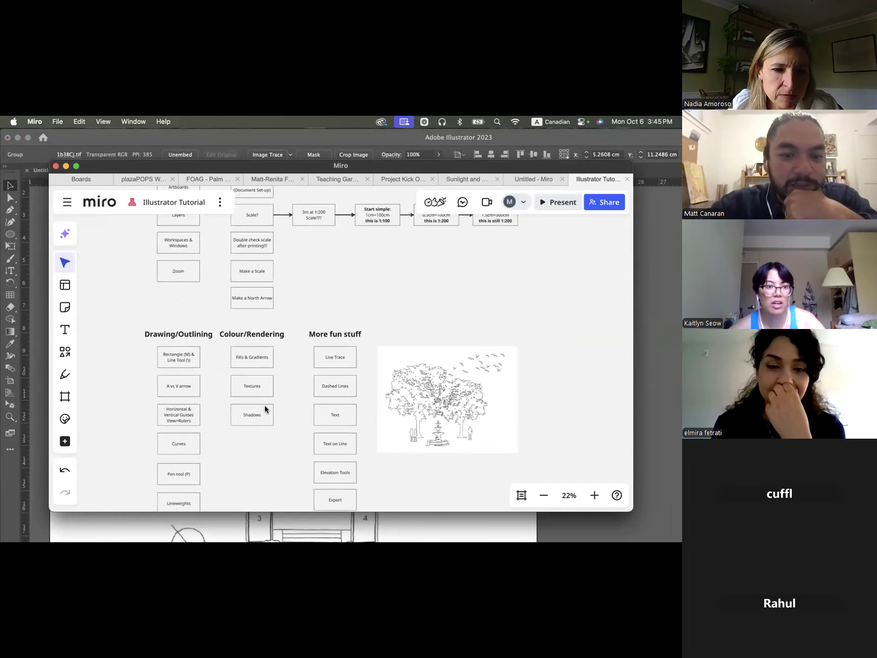
- Return to Illustrator and delete the man's photo beside the plan
{"action": "left_click", "coordinate": [28, 299]}
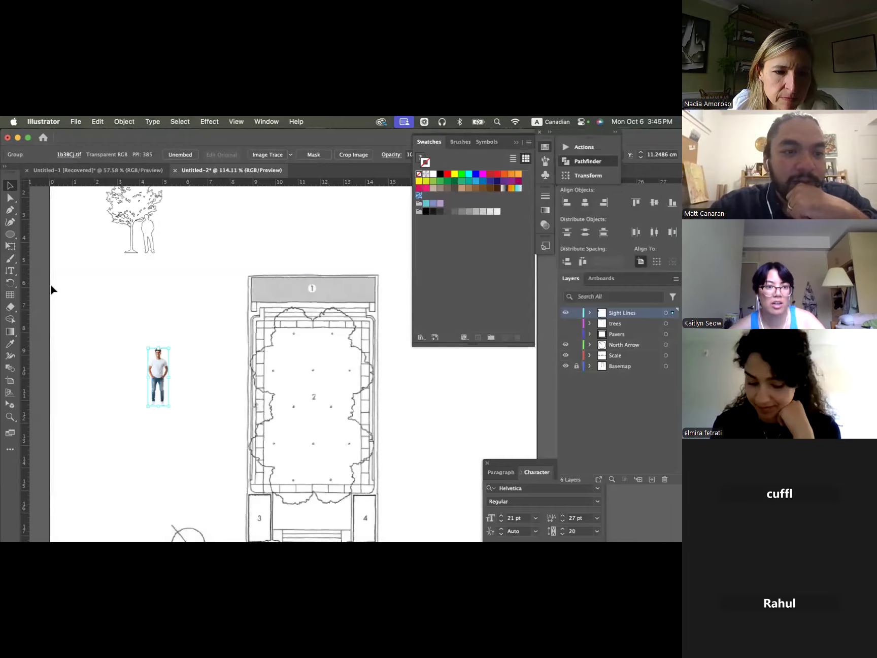
{"action": "left_click", "coordinate": [160, 369]}
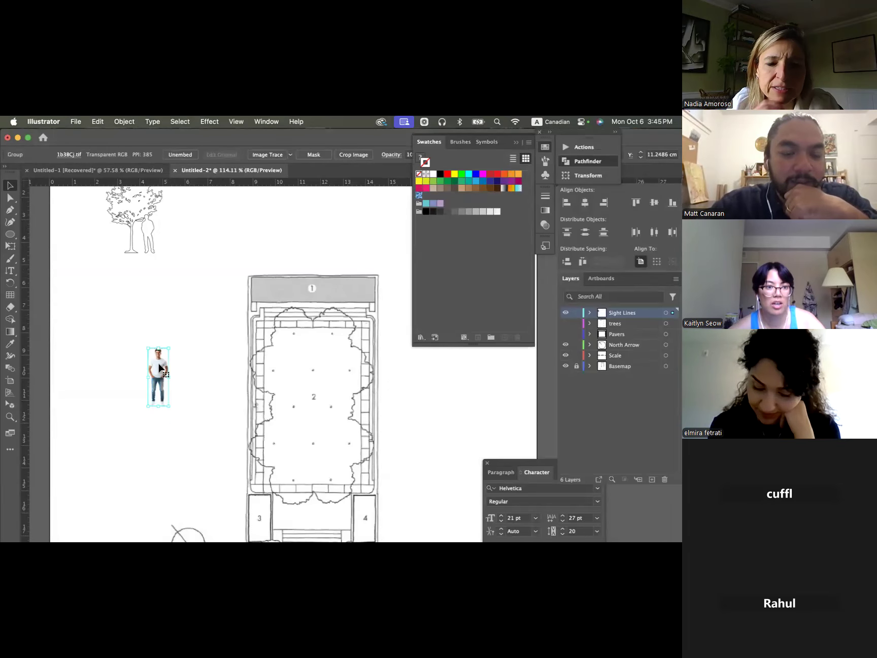
{"action": "key", "text": "Delete"}
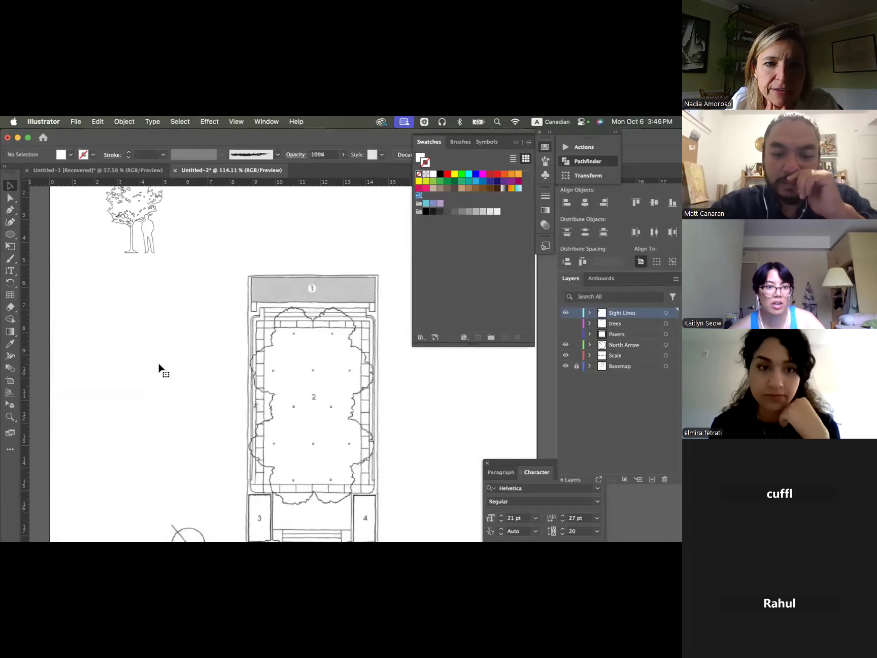
- Move the man's outline a little away from the tree trunk and deselect it
{"action": "scroll", "coordinate": [159, 368], "scroll_direction": "up", "scroll_amount": 2}
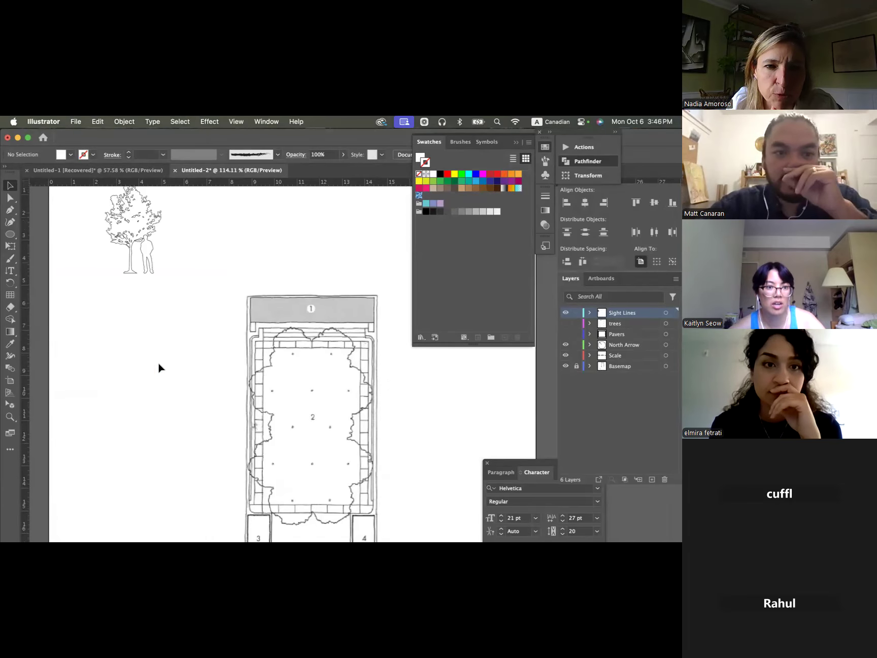
{"action": "scroll", "coordinate": [159, 368], "scroll_direction": "up", "scroll_amount": 6}
{"action": "scroll", "coordinate": [159, 367], "scroll_direction": "left", "scroll_amount": 4}
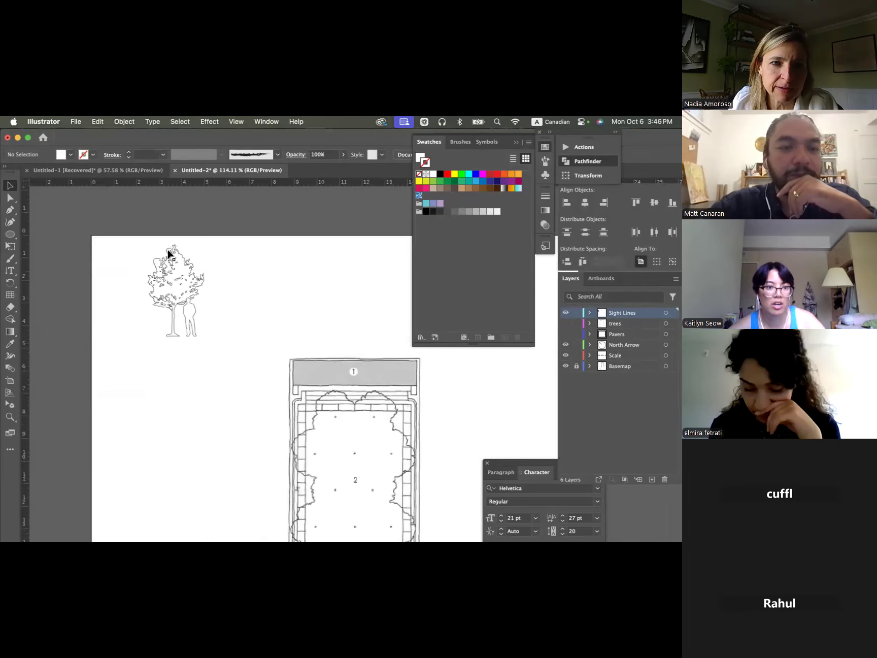
{"action": "scroll", "coordinate": [200, 313], "scroll_direction": "up", "scroll_amount": 5}
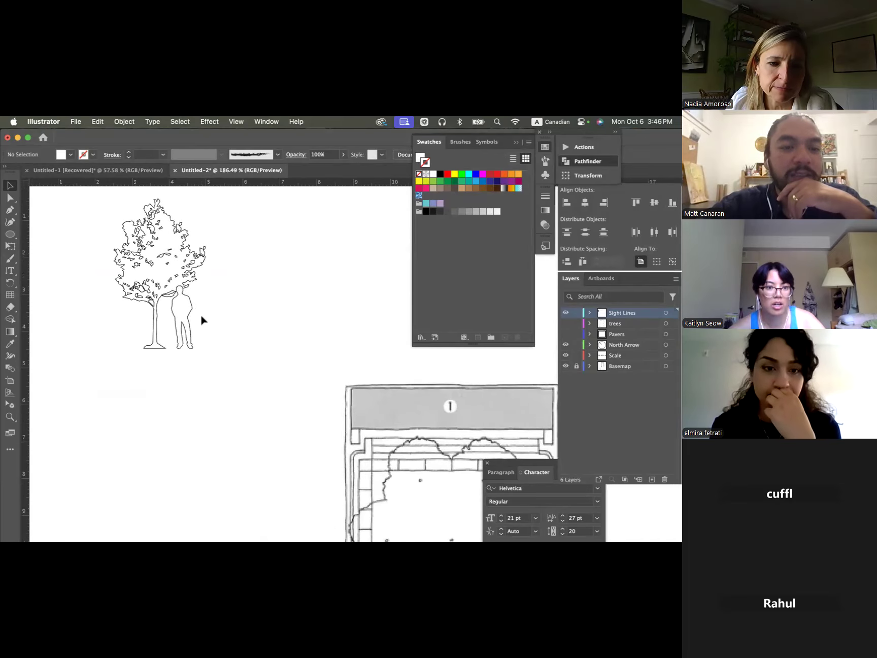
{"action": "mouse_move", "coordinate": [189, 300]}
{"action": "left_mouse_down"}
{"action": "mouse_move", "coordinate": [230, 301]}
{"action": "mouse_move", "coordinate": [203, 300]}
{"action": "left_mouse_up"}
{"action": "left_click", "coordinate": [225, 294]}
- Draw a circle about 1.8 cm wide in the blank area between the man's outline and the Swatches panel
{"action": "scroll", "coordinate": [226, 293], "scroll_direction": "right", "scroll_amount": 2}
{"action": "scroll", "coordinate": [226, 293], "scroll_direction": "down", "scroll_amount": 1}
{"action": "left_click", "coordinate": [6, 235]}
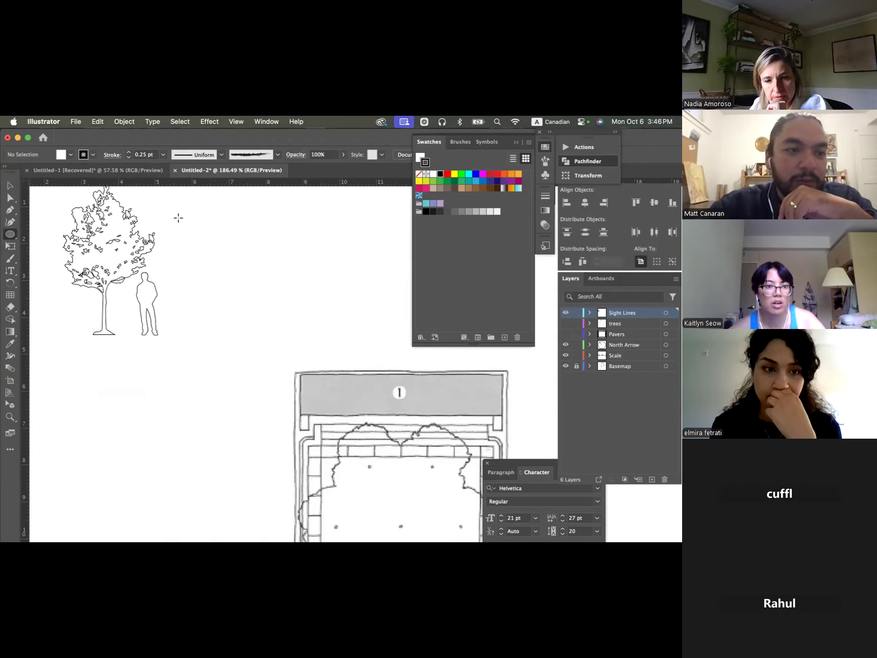
{"action": "left_click_drag", "start_coordinate": [214, 228], "coordinate": [280, 294]}
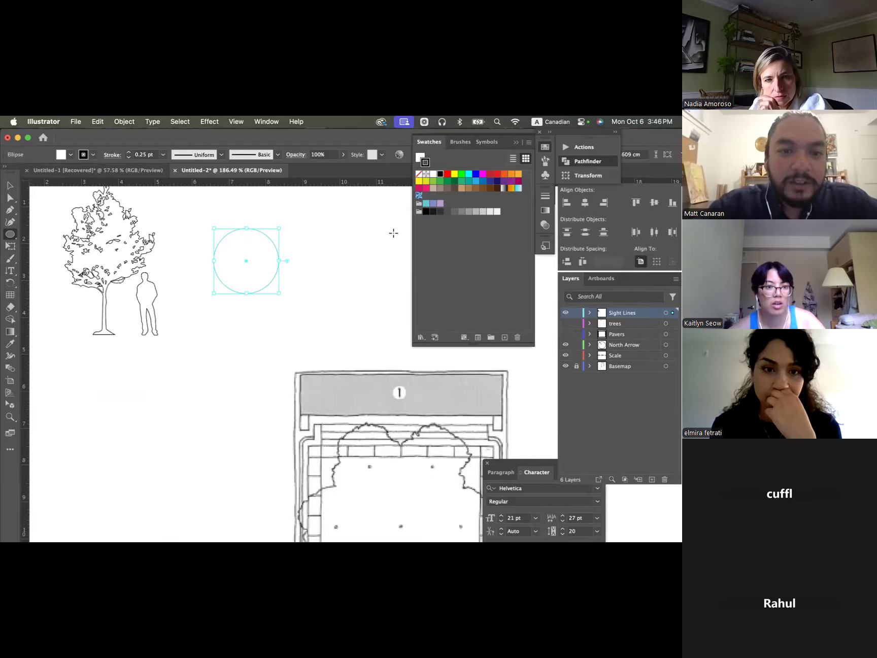
- Give the circle a green fill and a tan stroke, deselect it, and go back to the Selection tool
{"action": "left_click", "coordinate": [436, 186]}
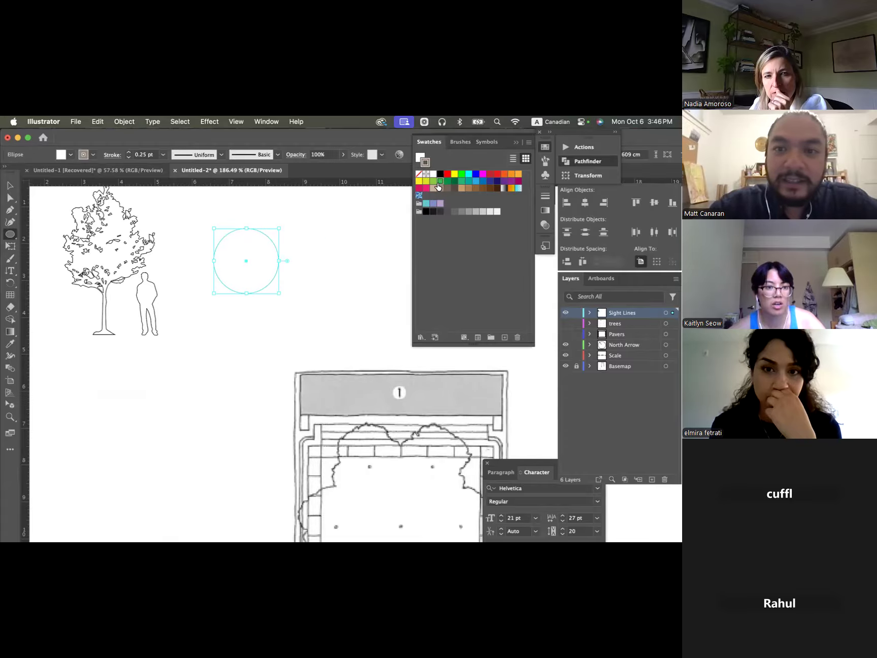
{"action": "left_click", "coordinate": [425, 158]}
{"action": "left_click", "coordinate": [440, 181]}
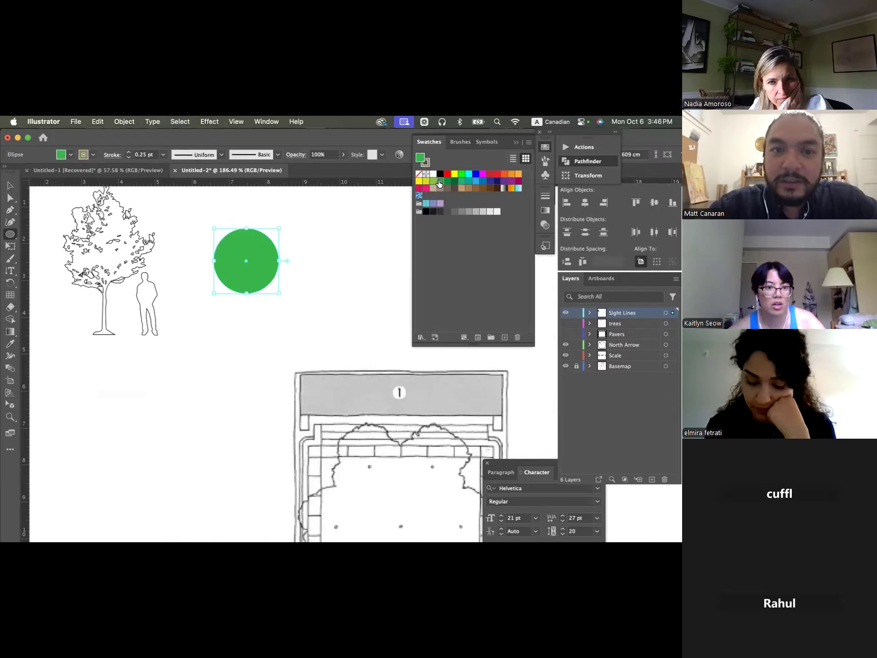
{"action": "left_click", "coordinate": [352, 247]}
{"action": "key", "text": "Escape"}
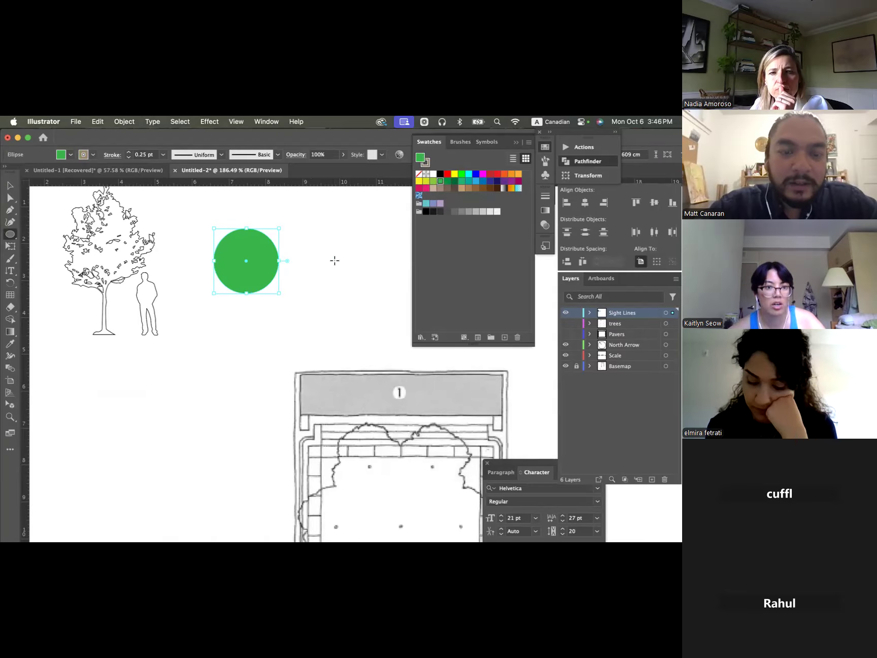
{"action": "key", "text": "v"}
{"action": "left_click", "coordinate": [332, 257]}
{"action": "left_click", "coordinate": [11, 235]}
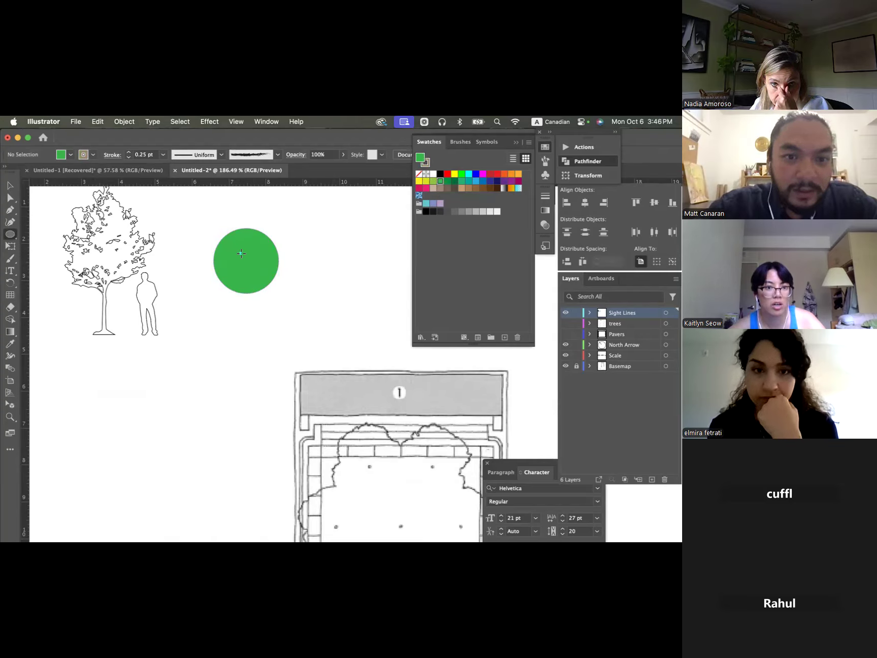
{"action": "key", "text": "v"}
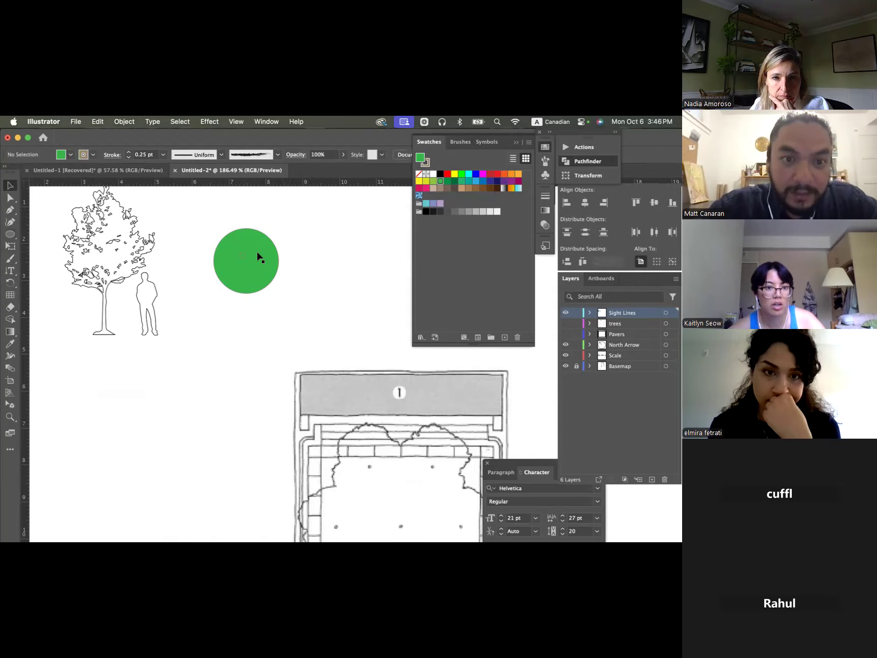
- Give the large green circle a black 0.75 pt stroke and deselect it
{"action": "left_click", "coordinate": [245, 257]}
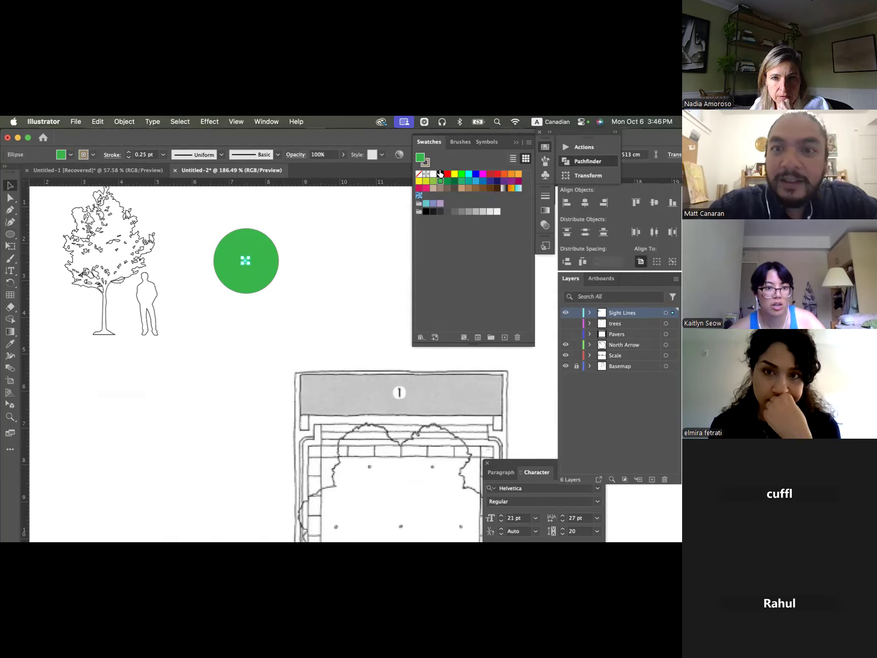
{"action": "left_click", "coordinate": [265, 262]}
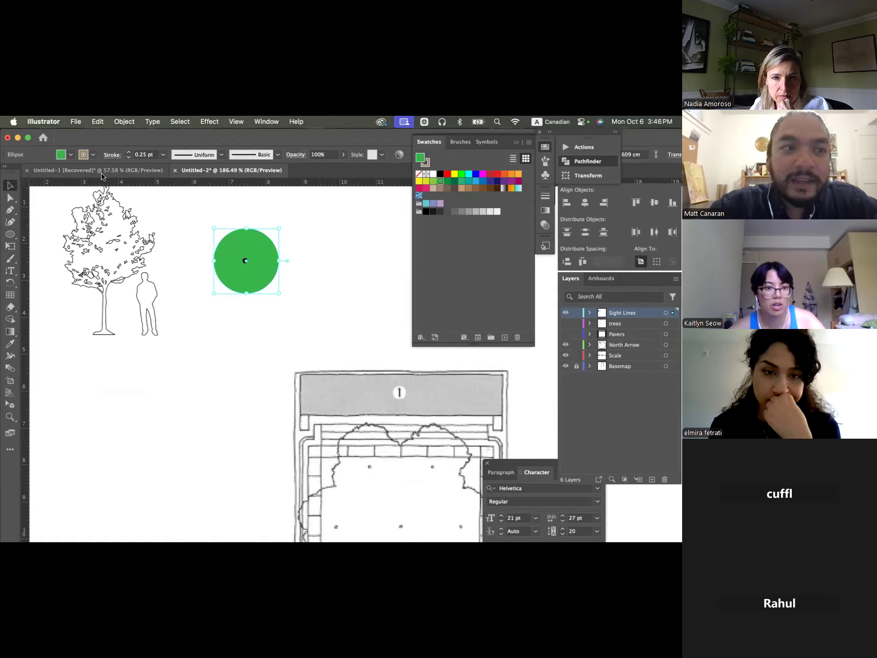
{"action": "left_click", "coordinate": [84, 155]}
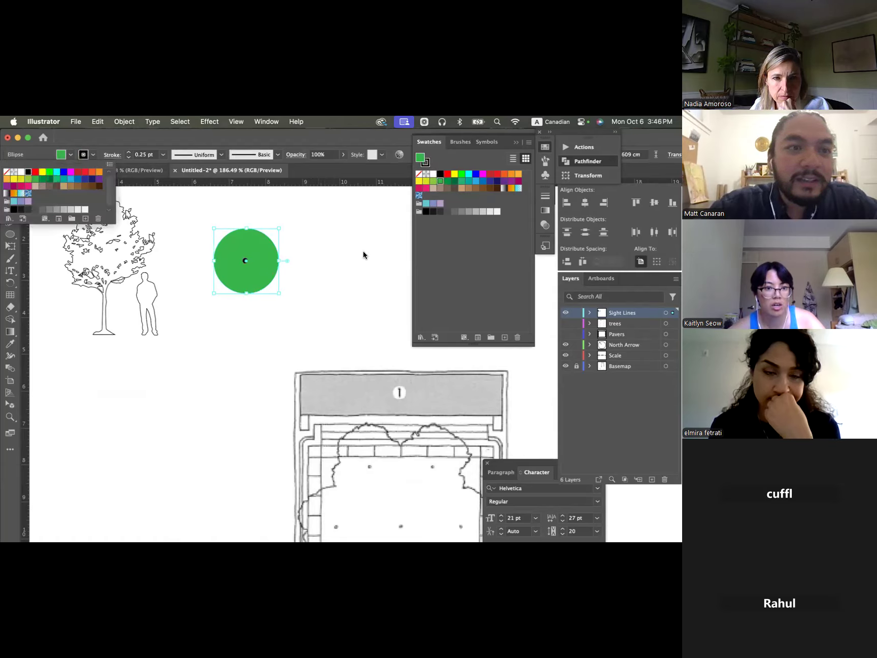
{"action": "left_click", "coordinate": [129, 152]}
{"action": "left_click", "coordinate": [128, 152]}
{"action": "left_click", "coordinate": [128, 152]}
{"action": "left_click", "coordinate": [285, 232]}
- Remove the stroke from the small black dot at the green circle's centre and deselect it
{"action": "left_click", "coordinate": [248, 258]}
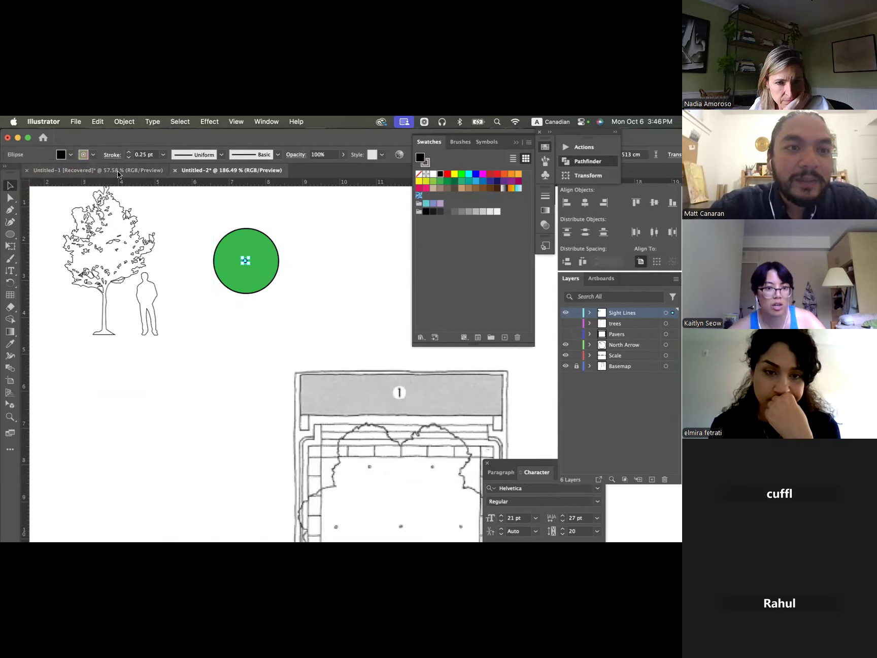
{"action": "left_click", "coordinate": [419, 174]}
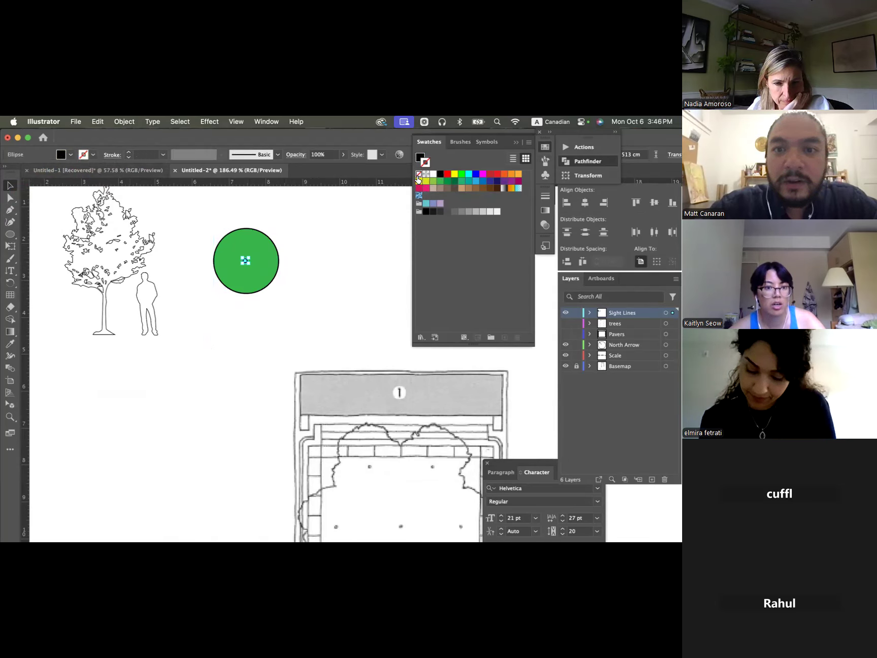
{"action": "left_click", "coordinate": [344, 241]}
- Apply the Roughen effect to the large green circle to give it an irregular canopy edge
{"action": "left_click", "coordinate": [246, 260]}
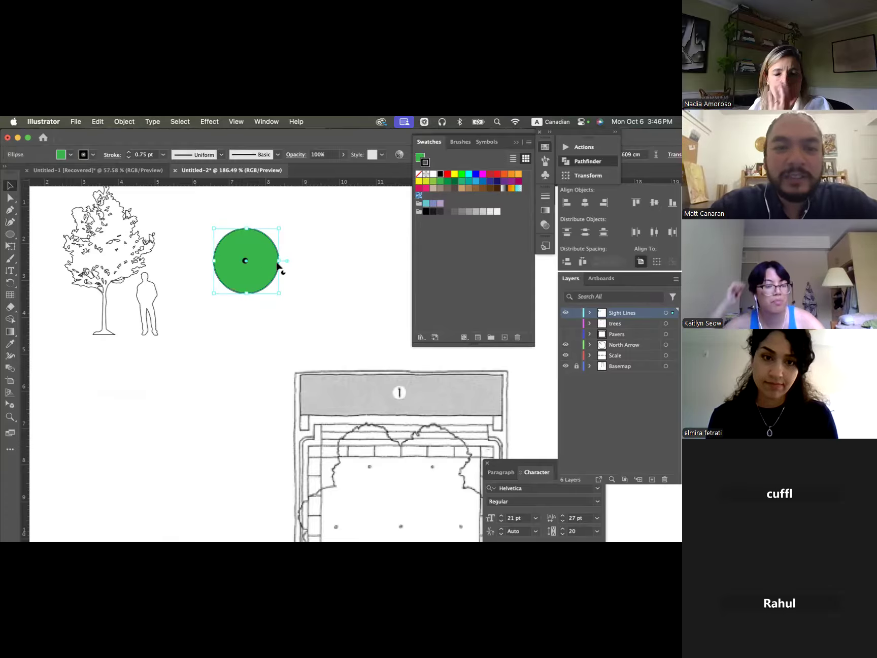
{"action": "left_click", "coordinate": [193, 119]}
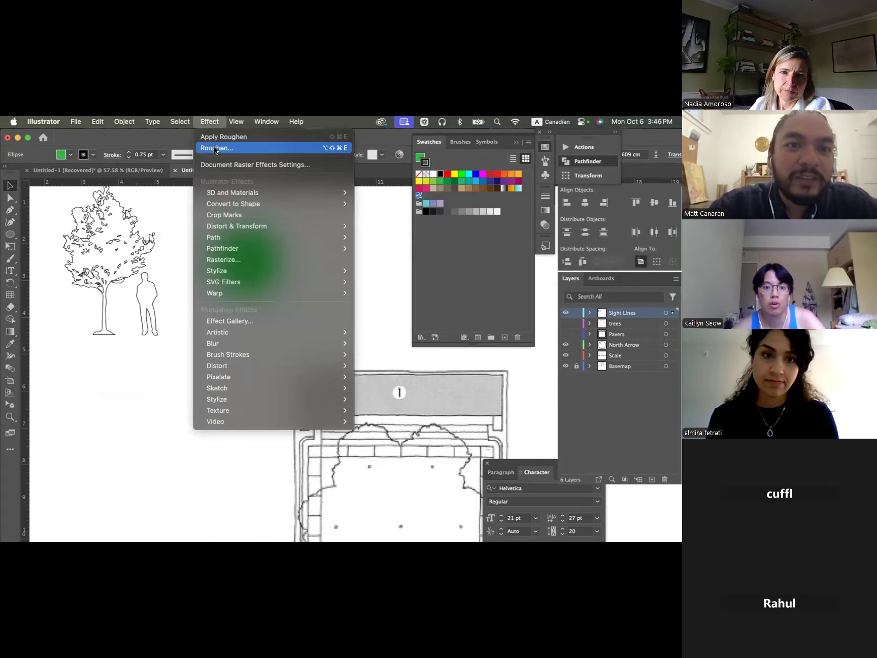
{"action": "left_click", "coordinate": [217, 148]}
{"action": "left_click_drag", "start_coordinate": [442, 208], "coordinate": [446, 209]}
{"action": "left_click", "coordinate": [573, 303]}
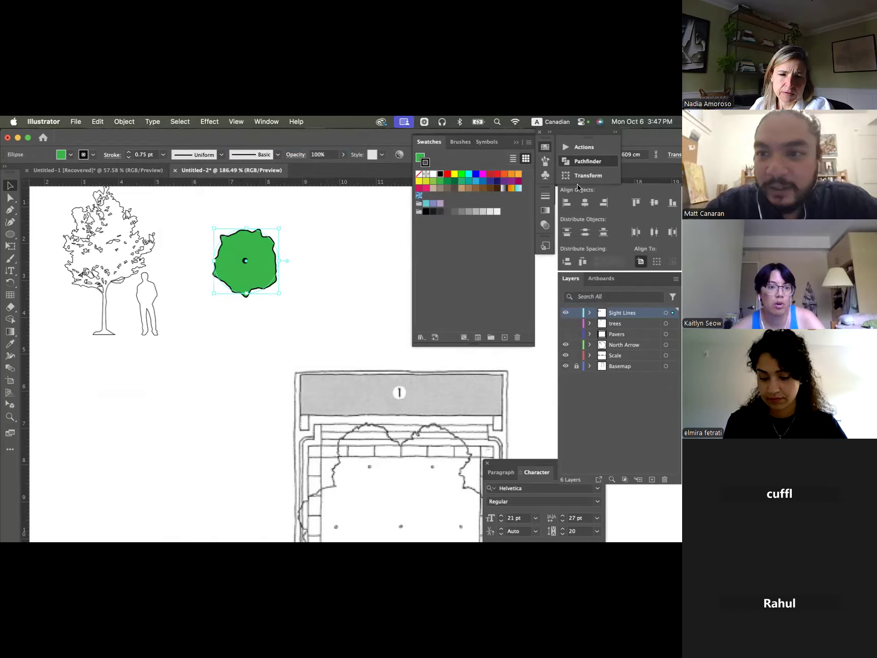
- Add a drop shadow to the green canopy in Multiply mode with 100% opacity
{"action": "left_click", "coordinate": [204, 122]}
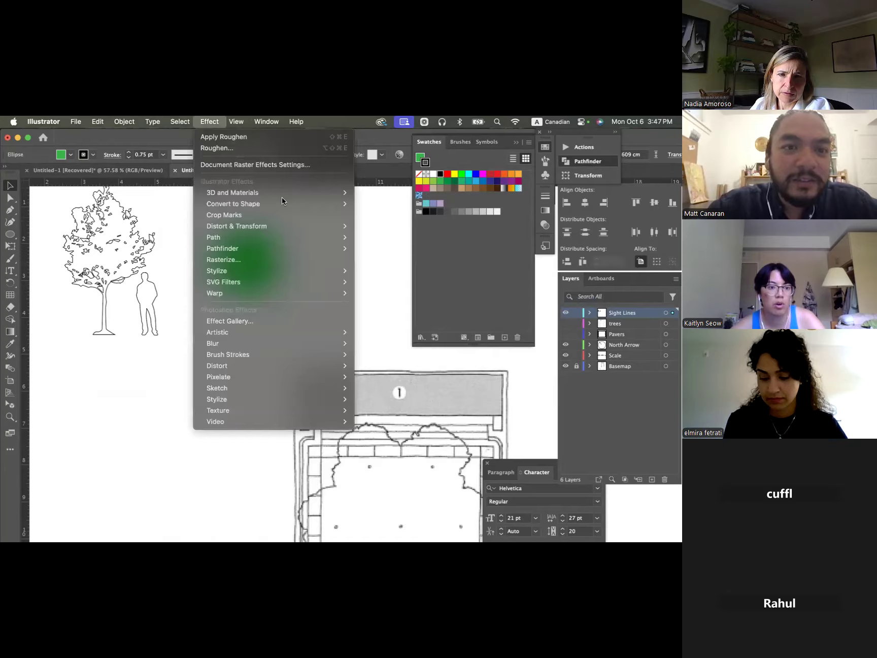
{"action": "mouse_move", "coordinate": [317, 270]}
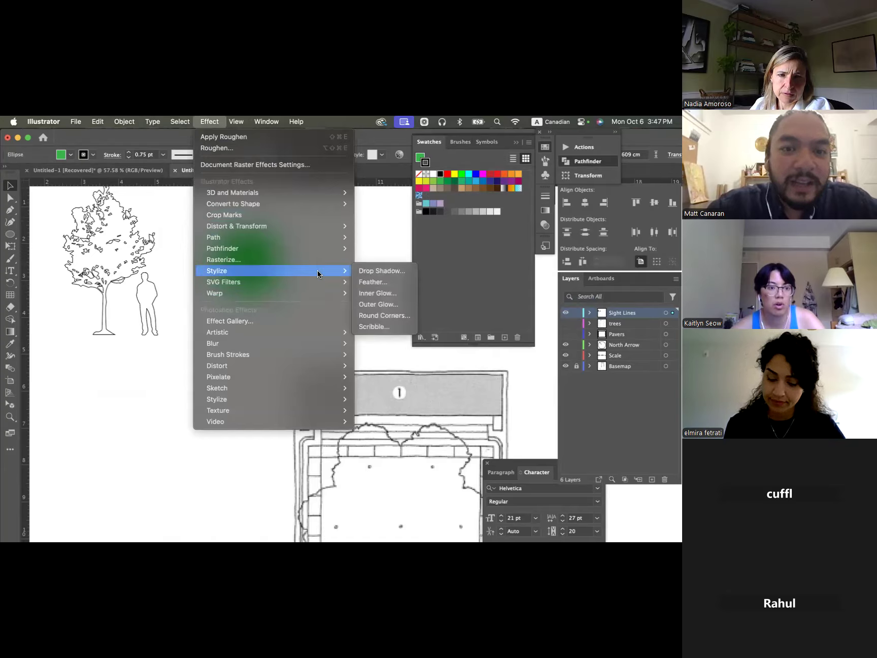
{"action": "left_click", "coordinate": [388, 272]}
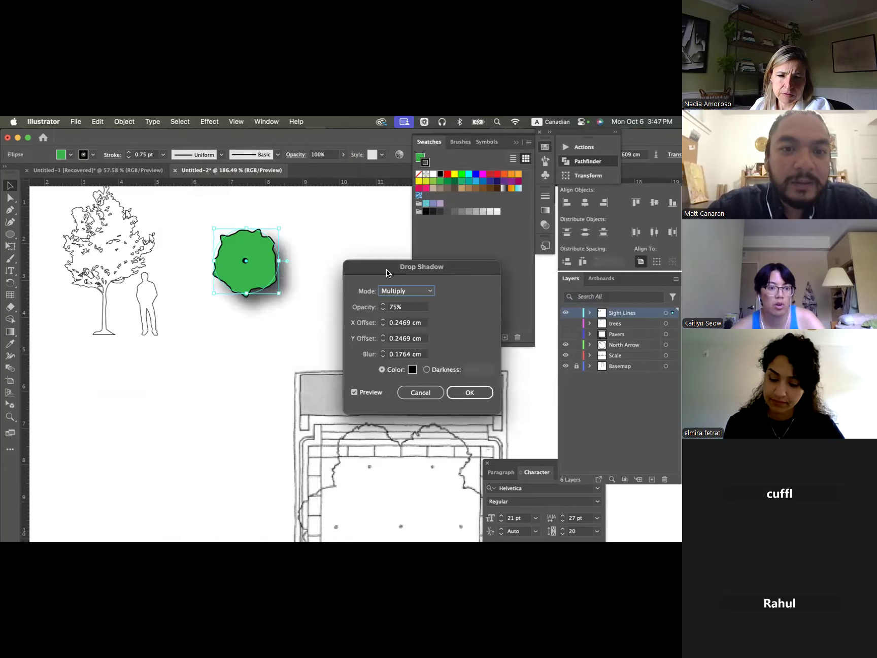
{"action": "left_click", "coordinate": [382, 310]}
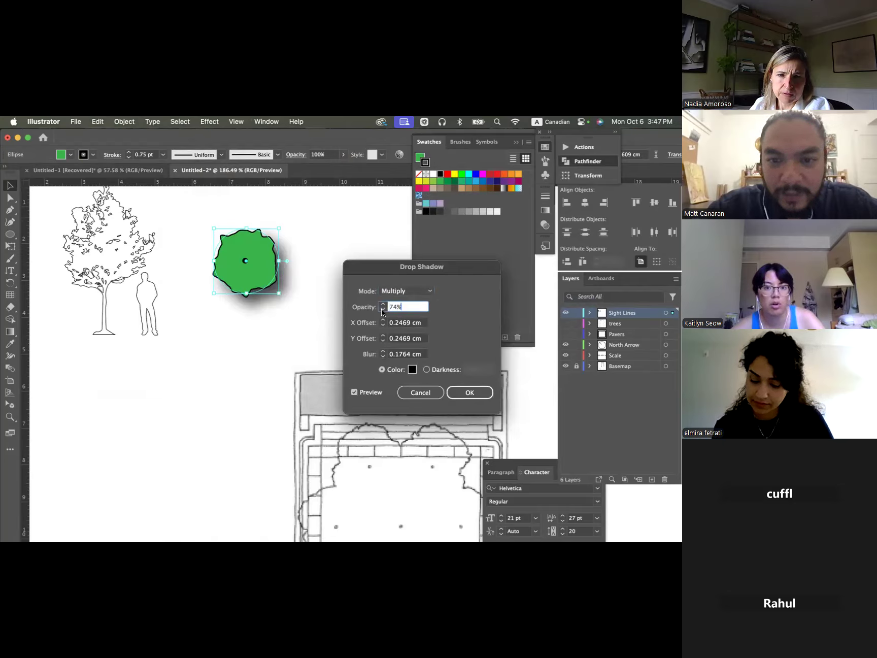
{"action": "type", "text": "100"}
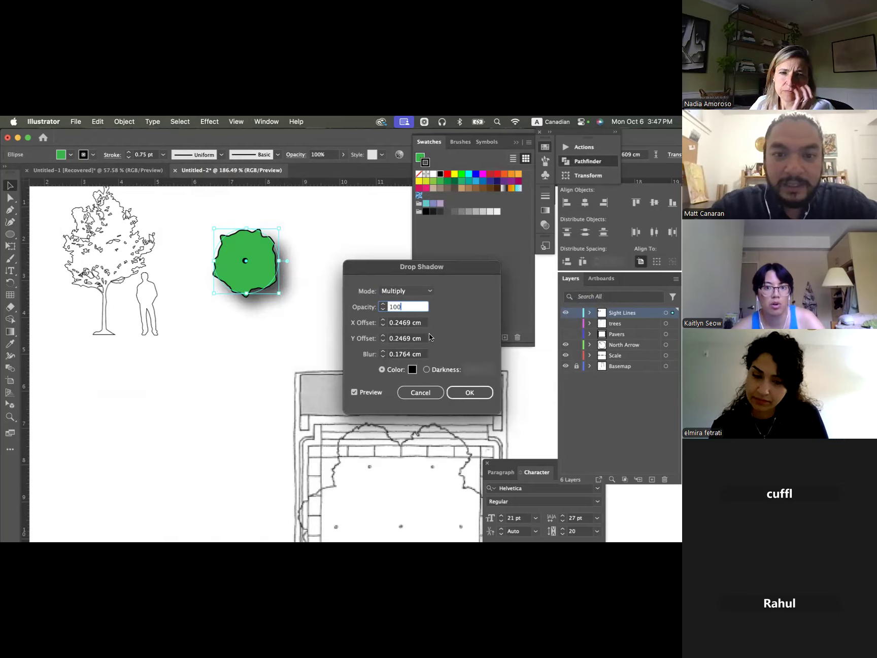
- Set the drop shadow's X and Y offsets to 0 cm, apply it, and deselect the canopy
{"action": "left_click", "coordinate": [403, 324]}
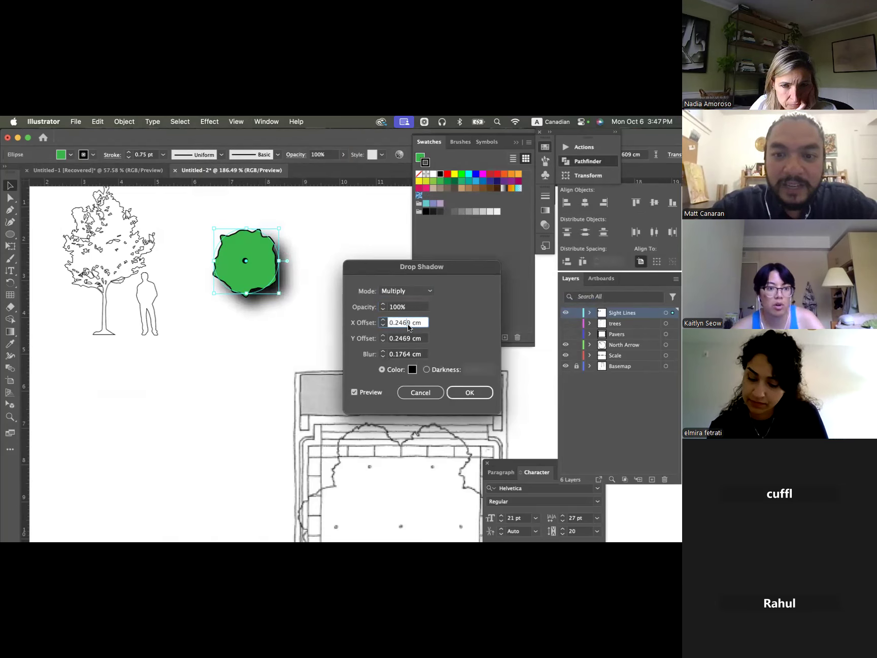
{"action": "left_click", "coordinate": [401, 322]}
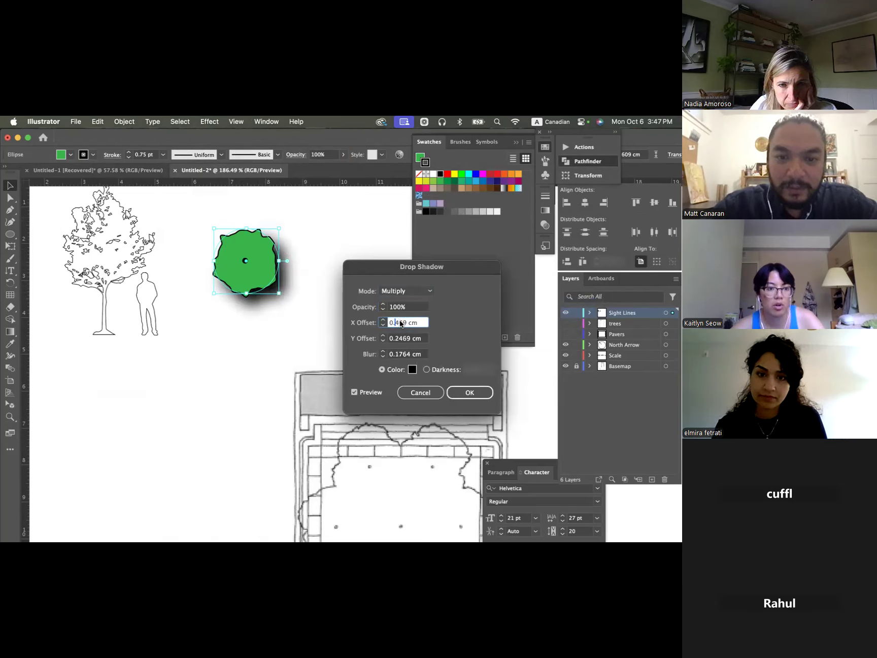
{"action": "left_click", "coordinate": [395, 337]}
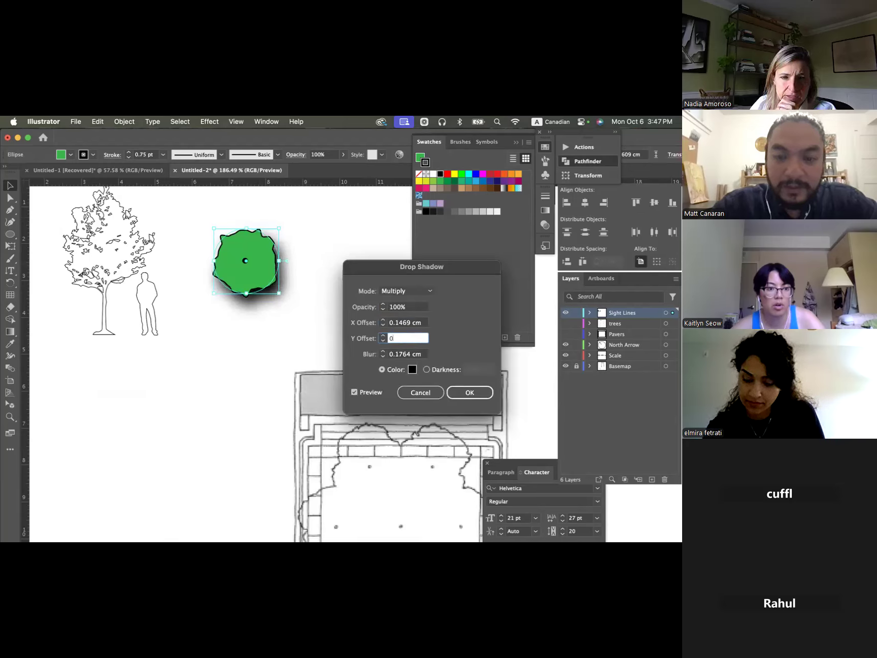
{"action": "left_click", "coordinate": [409, 322]}
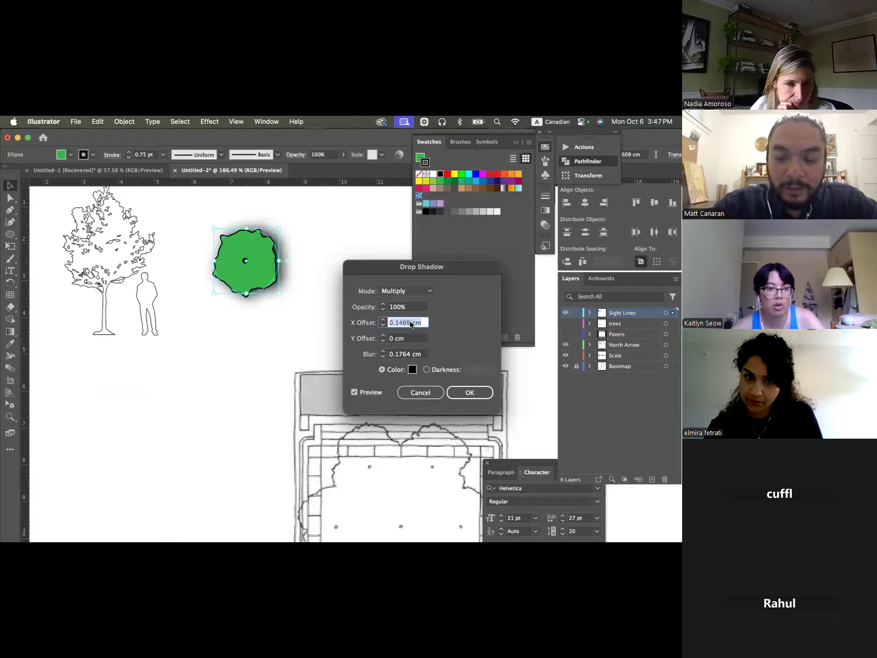
{"action": "type", "text": "0"}
{"action": "key", "text": "Return"}
{"action": "left_click", "coordinate": [338, 264]}
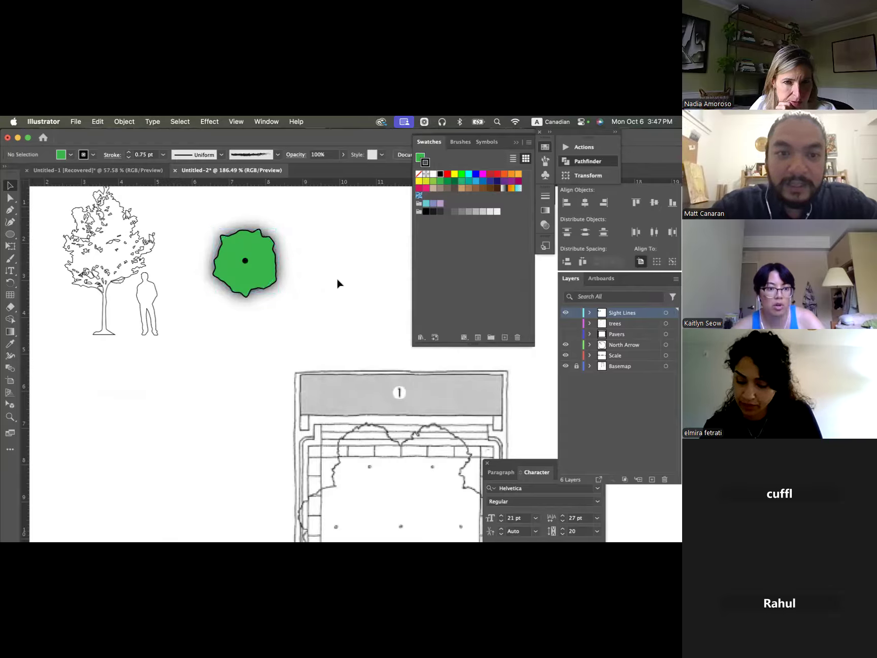
- Undo the drop shadow on the green canopy and leave it deselected
{"action": "scroll", "coordinate": [337, 282], "scroll_direction": "down", "scroll_amount": 5}
{"action": "left_click", "coordinate": [308, 281]}
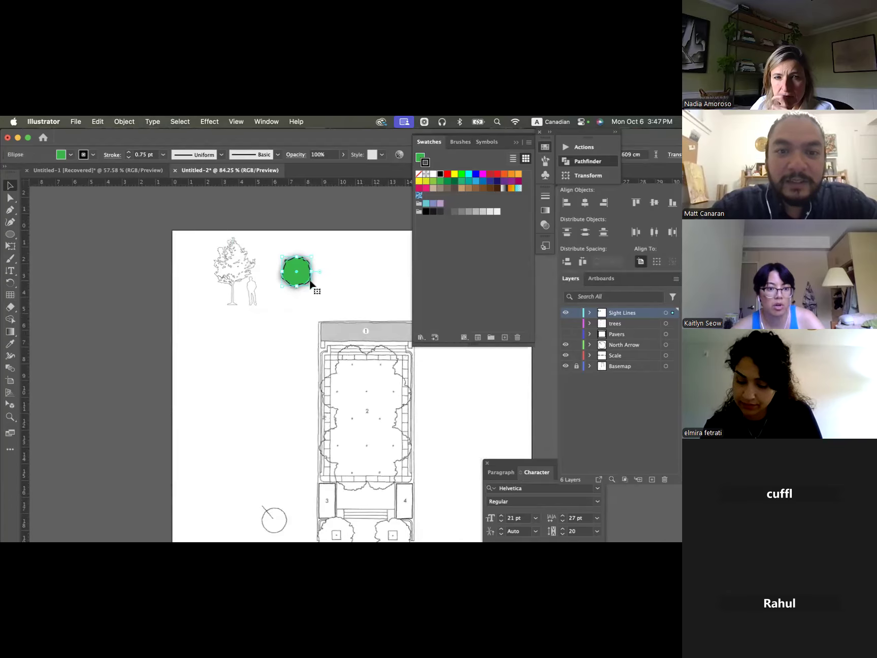
{"action": "left_click", "coordinate": [327, 279]}
{"action": "left_click", "coordinate": [295, 276]}
{"action": "left_click", "coordinate": [322, 291]}
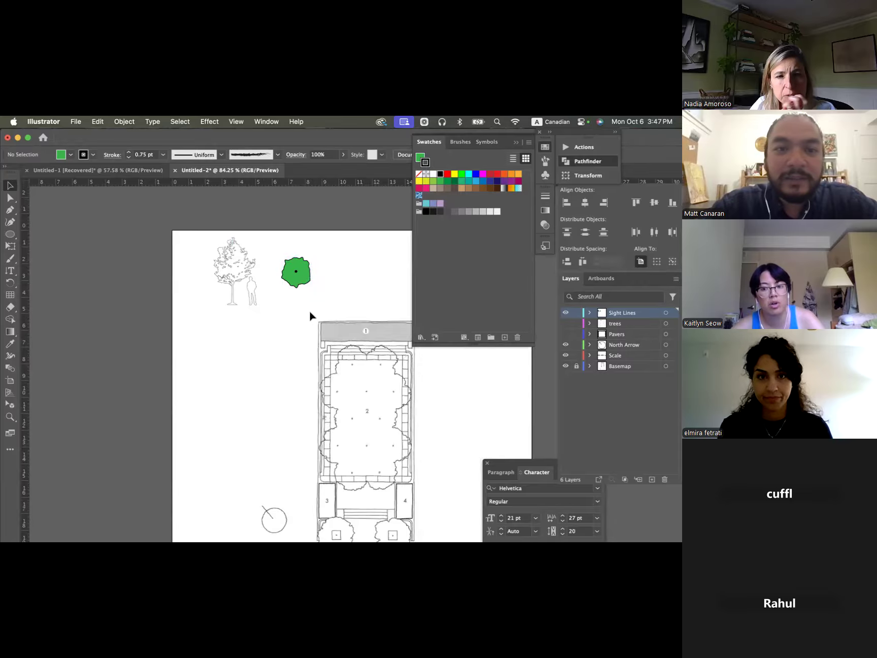
- Duplicate the green canopy slightly down and to the right of the original, then deselect it
{"action": "scroll", "coordinate": [274, 241], "scroll_direction": "up", "scroll_amount": 2}
{"action": "scroll", "coordinate": [277, 248], "scroll_direction": "up", "scroll_amount": 4}
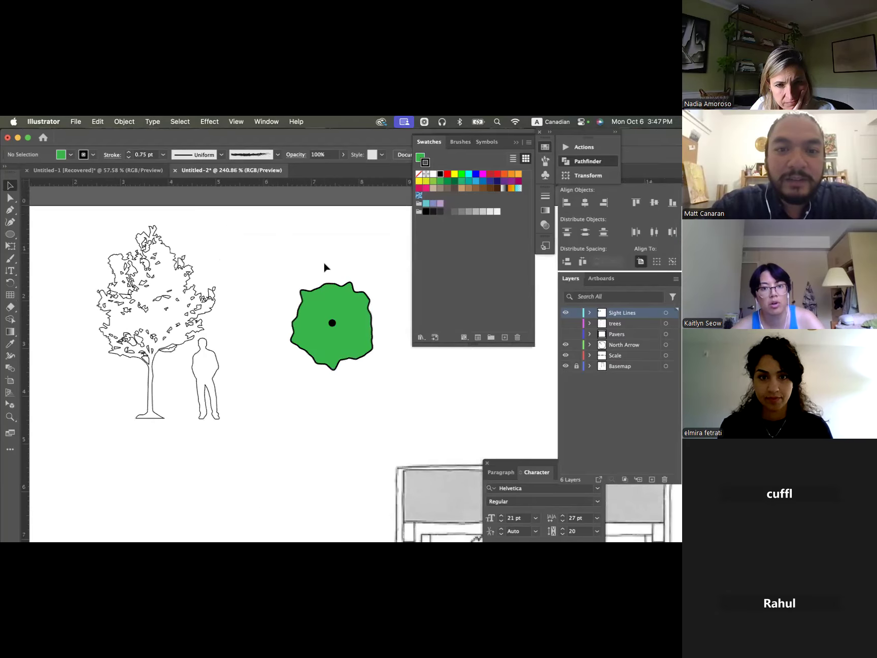
{"action": "left_click", "coordinate": [333, 299]}
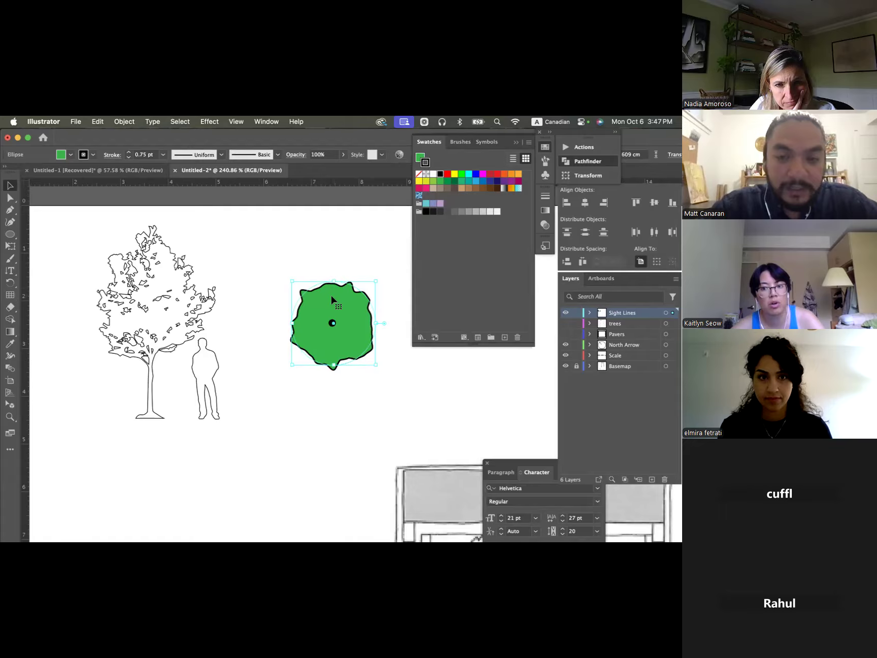
{"action": "left_click_drag", "start_coordinate": [332, 299], "coordinate": [338, 307]}
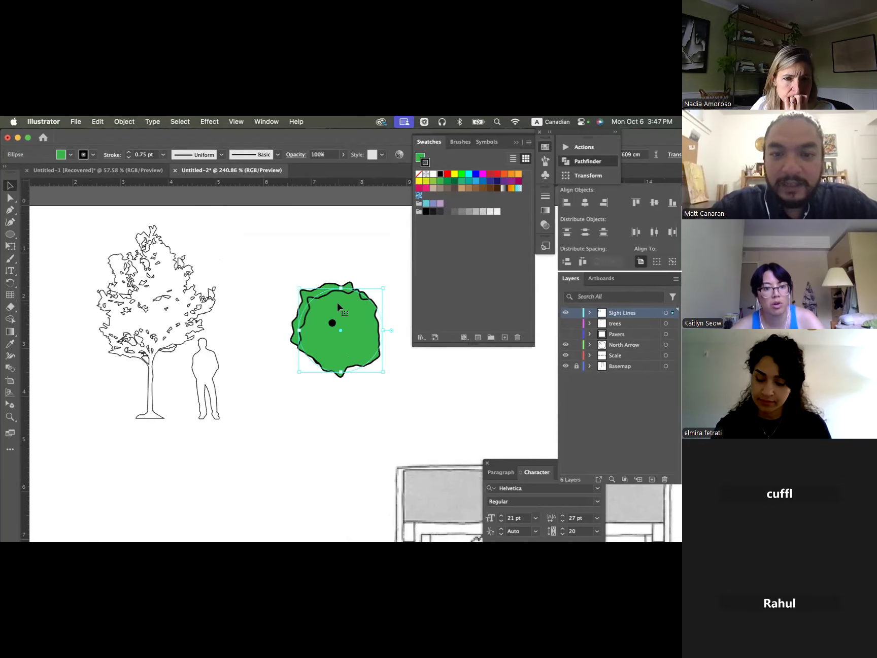
{"action": "left_click", "coordinate": [366, 274]}
- Try sending the canopy copy backward in the stacking order, bring it forward again, and deselect it
{"action": "left_click", "coordinate": [355, 321]}
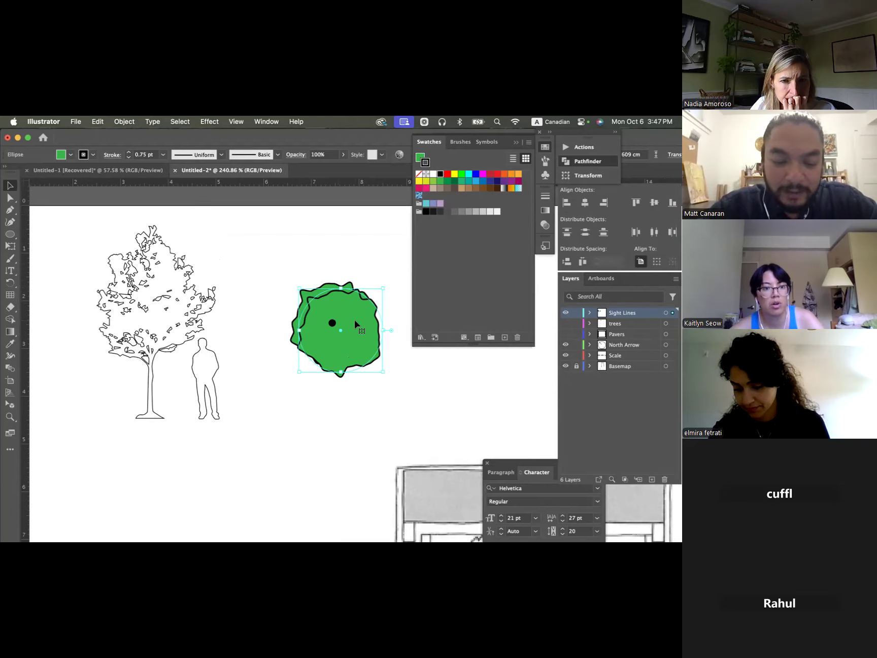
{"action": "key", "text": "super+bracketleft"}
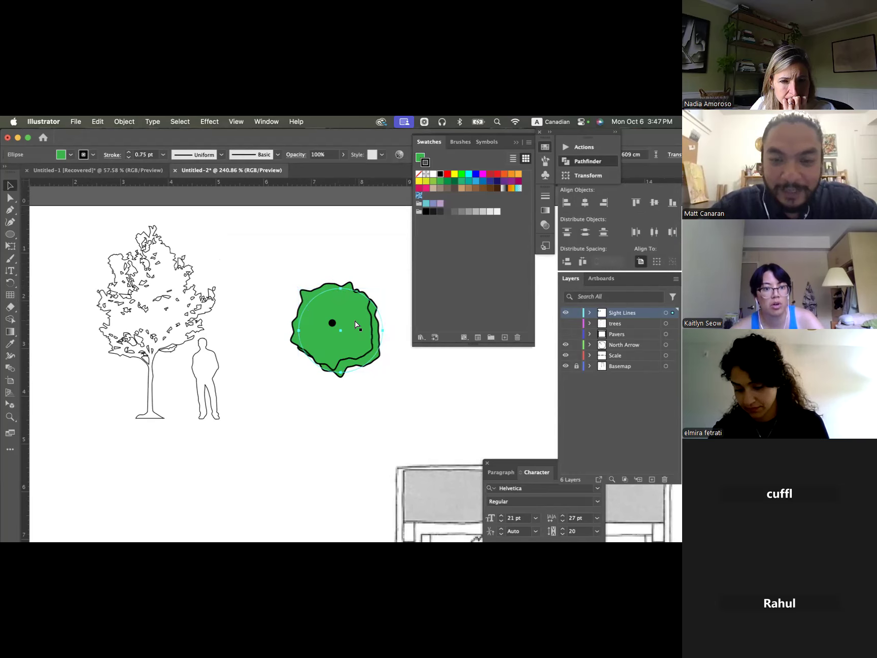
{"action": "key", "text": "super+]"}
{"action": "left_click", "coordinate": [389, 377]}
- Send the offset canopy copy to the back of the stacking order and deselect it
{"action": "left_click", "coordinate": [364, 336]}
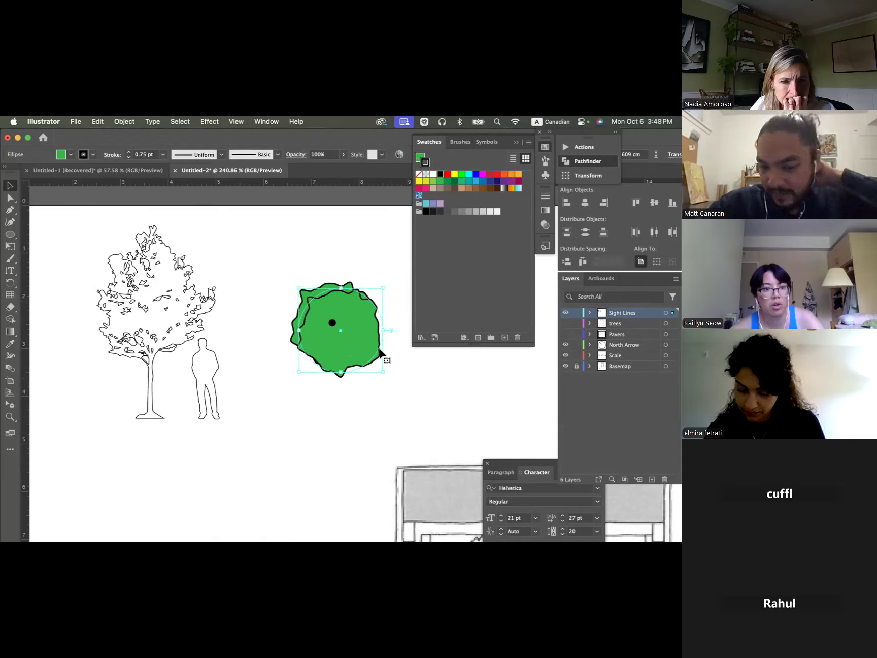
{"action": "left_click", "coordinate": [134, 122]}
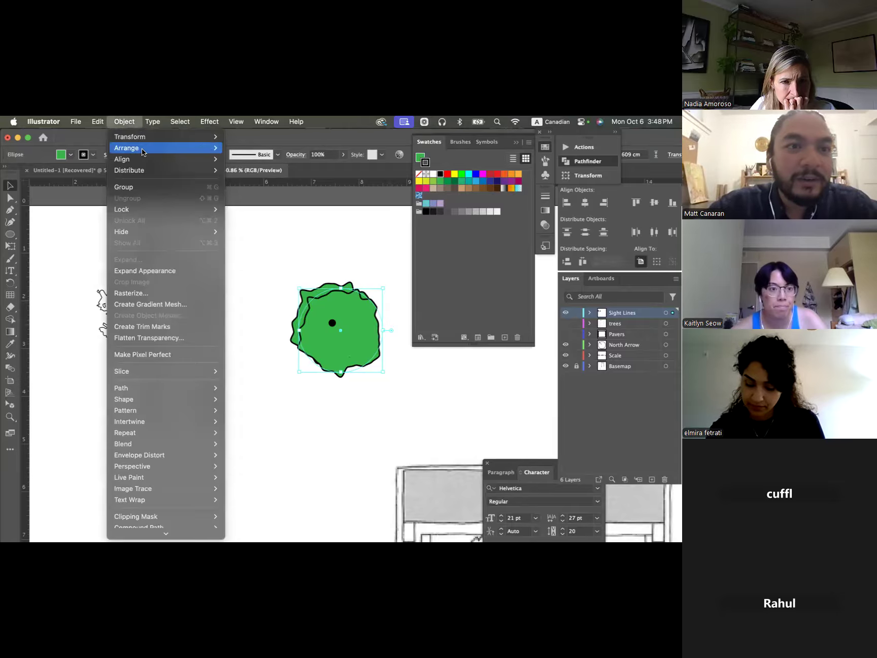
{"action": "mouse_move", "coordinate": [216, 149]}
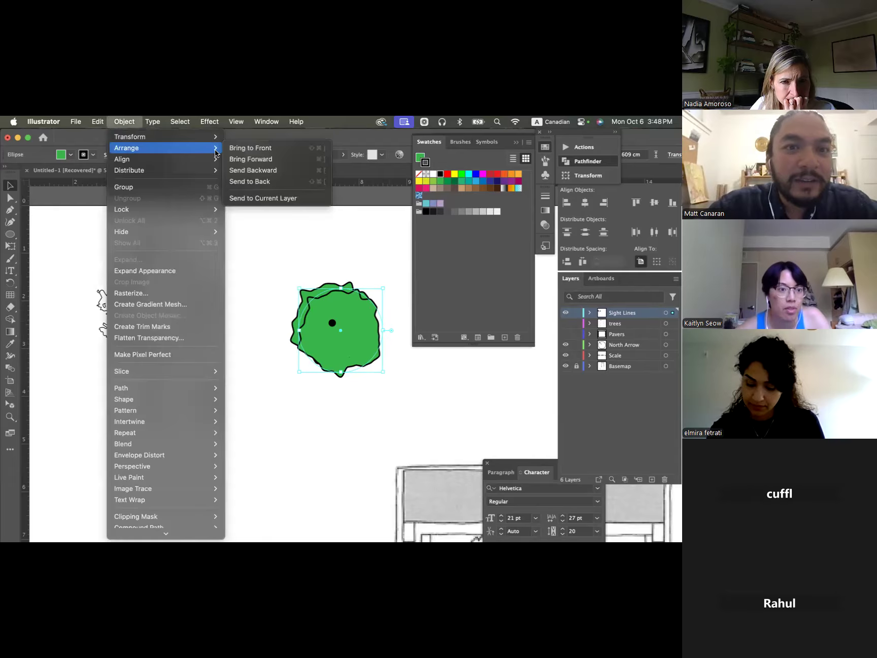
{"action": "left_click", "coordinate": [253, 181]}
{"action": "left_click", "coordinate": [331, 264]}
- Remove the stroke from the rear canopy copy, fill it light grey as a shadow, and deselect it
{"action": "left_click", "coordinate": [377, 363]}
{"action": "left_click", "coordinate": [70, 155]}
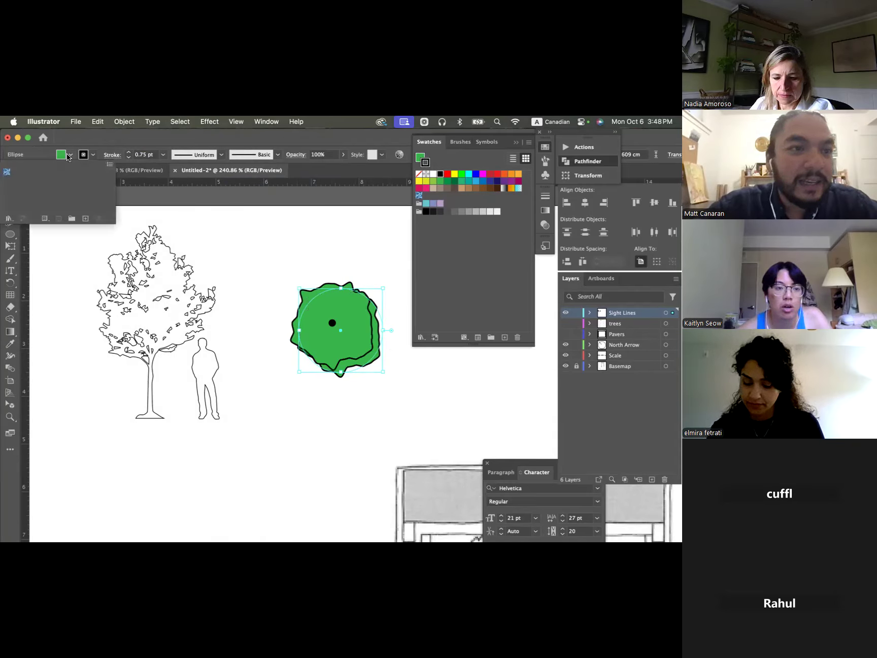
{"action": "left_click", "coordinate": [74, 150]}
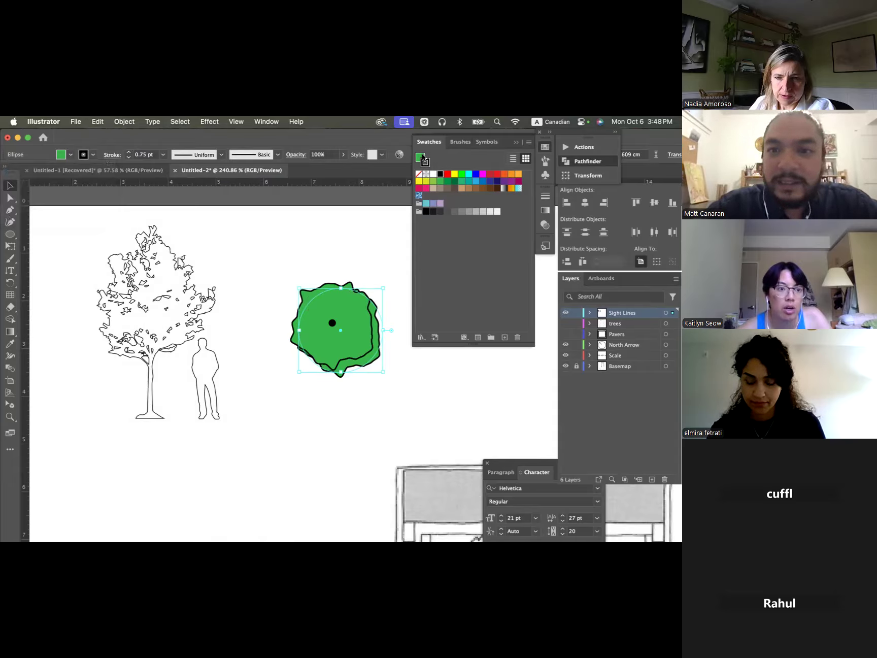
{"action": "left_click", "coordinate": [421, 177]}
{"action": "left_click", "coordinate": [419, 157]}
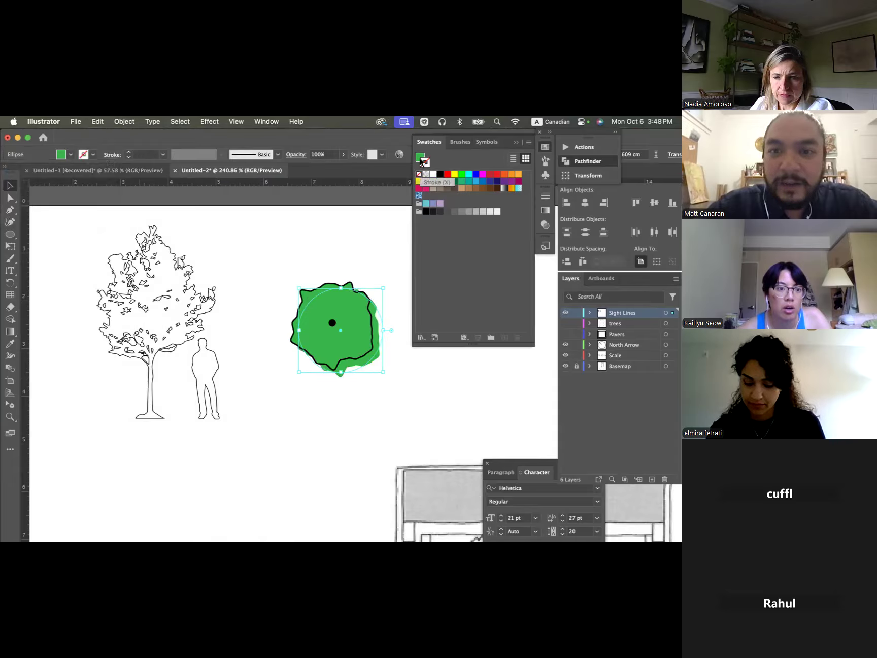
{"action": "left_click", "coordinate": [454, 212]}
{"action": "left_click", "coordinate": [476, 212]}
{"action": "left_click", "coordinate": [483, 212]}
{"action": "left_click", "coordinate": [397, 260]}
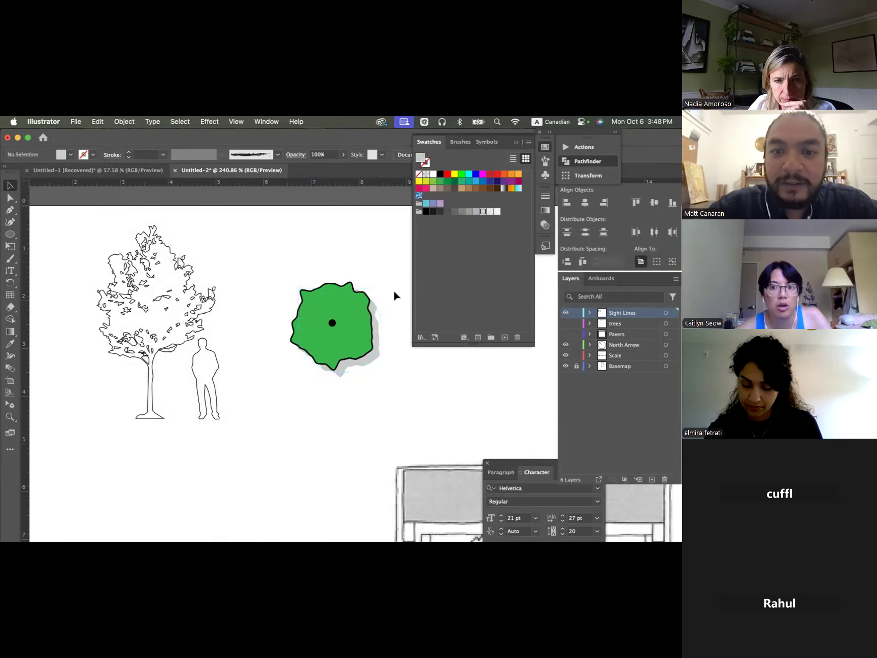
- Select the green canopy and bring up the Transparency settings for it
{"action": "left_click", "coordinate": [374, 312]}
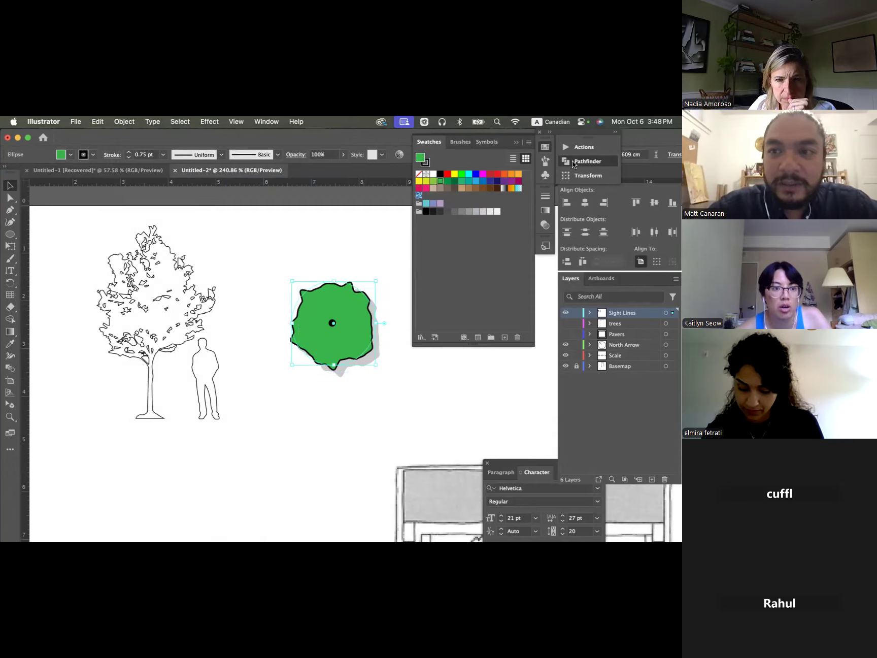
{"action": "left_click", "coordinate": [545, 211]}
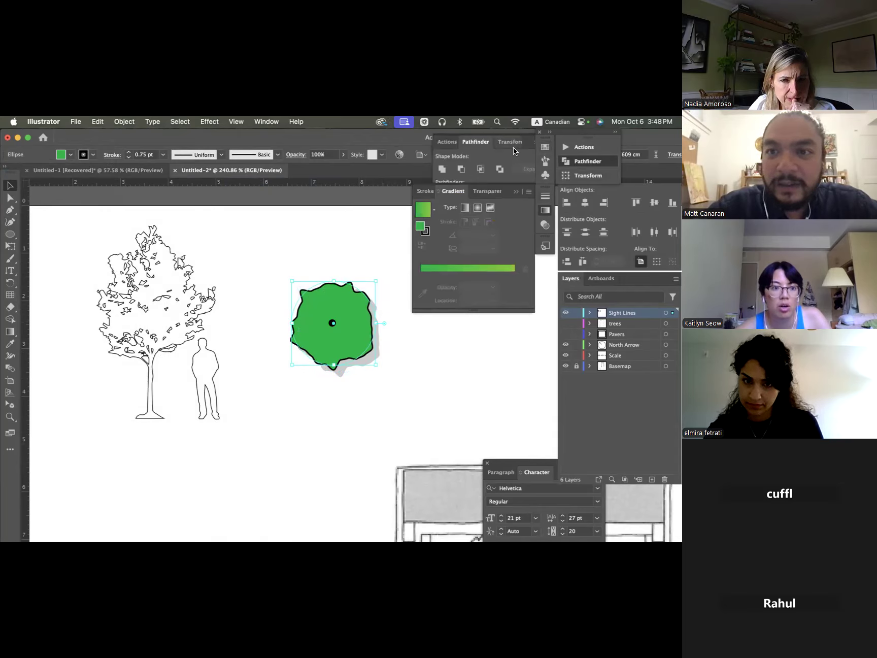
{"action": "left_click", "coordinate": [267, 122]}
{"action": "scroll", "coordinate": [322, 339], "scroll_direction": "down", "scroll_amount": 5}
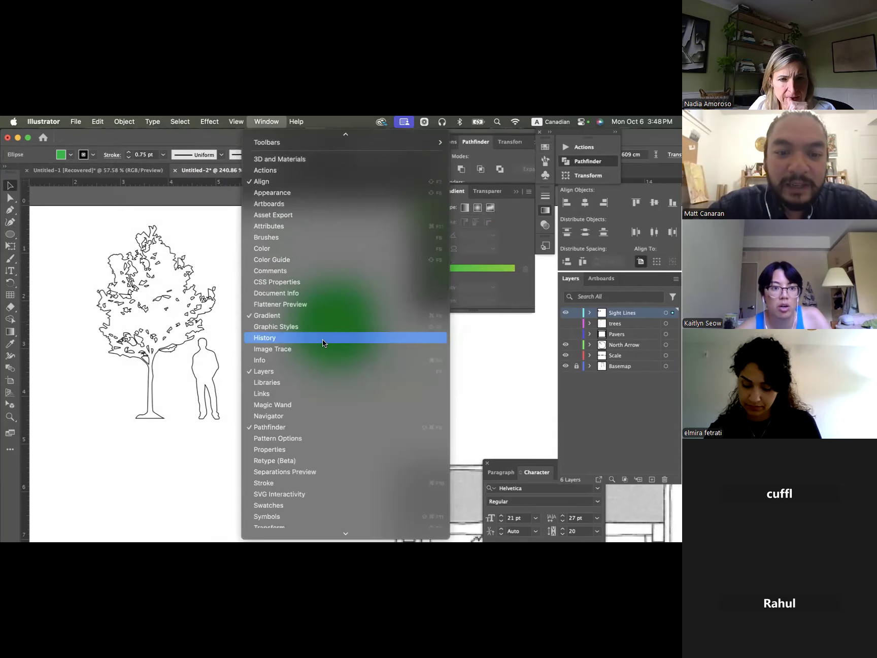
{"action": "scroll", "coordinate": [300, 429], "scroll_direction": "down", "scroll_amount": 2}
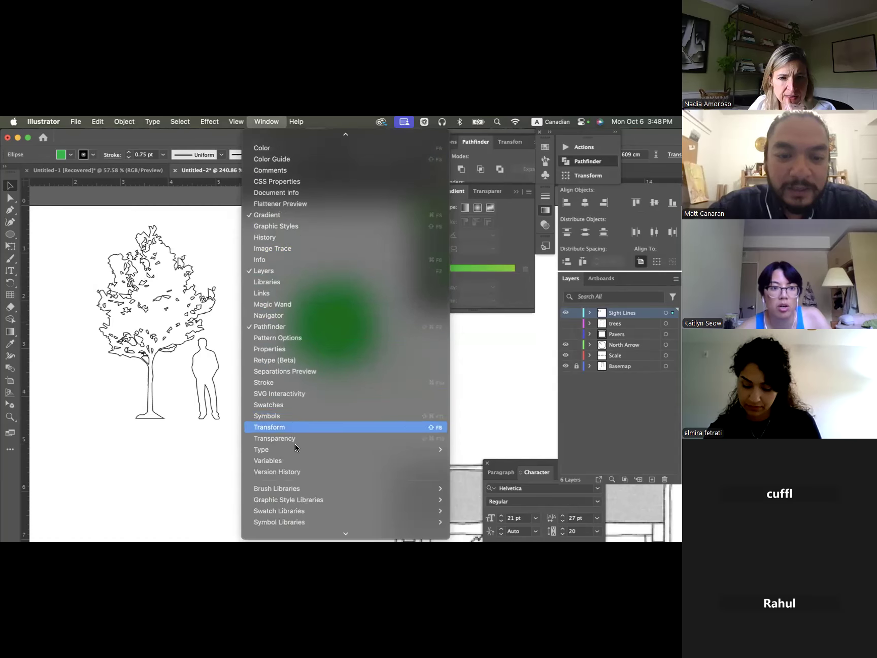
{"action": "left_click", "coordinate": [295, 440]}
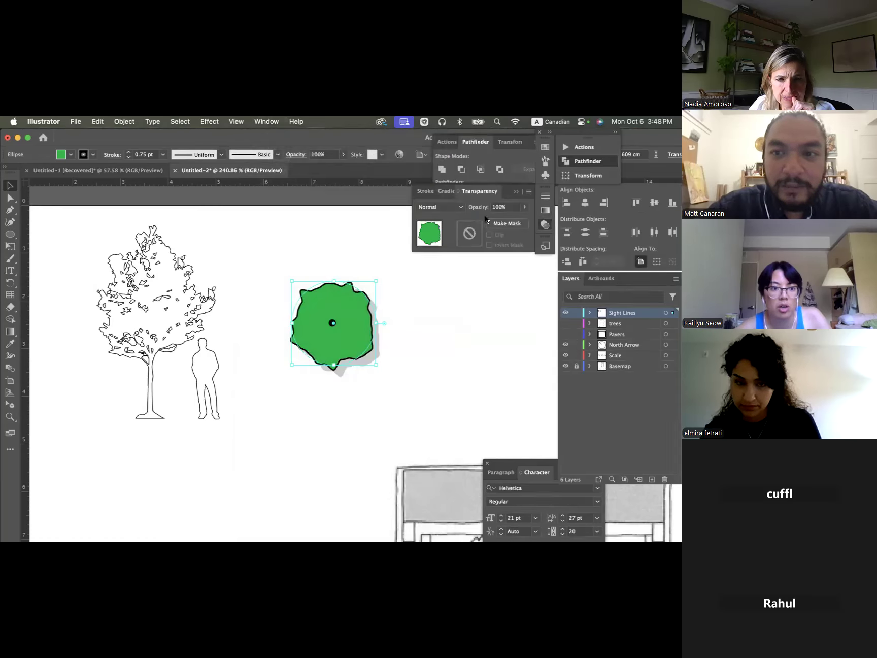
- Try out the opacity adjustment on the green canopy, return it to 100%, and deselect the canopy
{"action": "left_click", "coordinate": [524, 207]}
{"action": "mouse_move", "coordinate": [515, 219]}
{"action": "left_mouse_down"}
{"action": "mouse_move", "coordinate": [505, 224]}
{"action": "mouse_move", "coordinate": [523, 219]}
{"action": "left_mouse_up"}
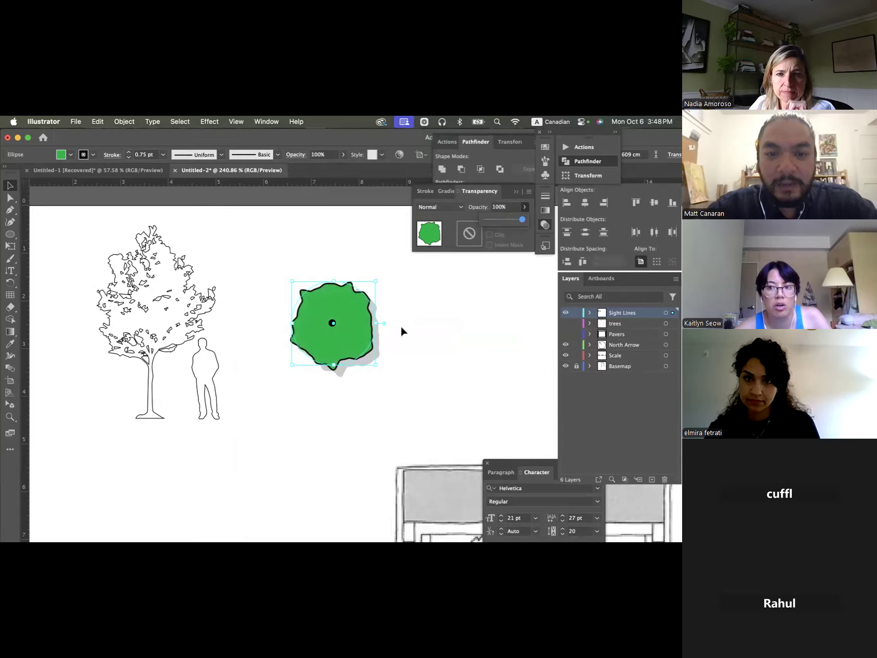
{"action": "left_click", "coordinate": [458, 299]}
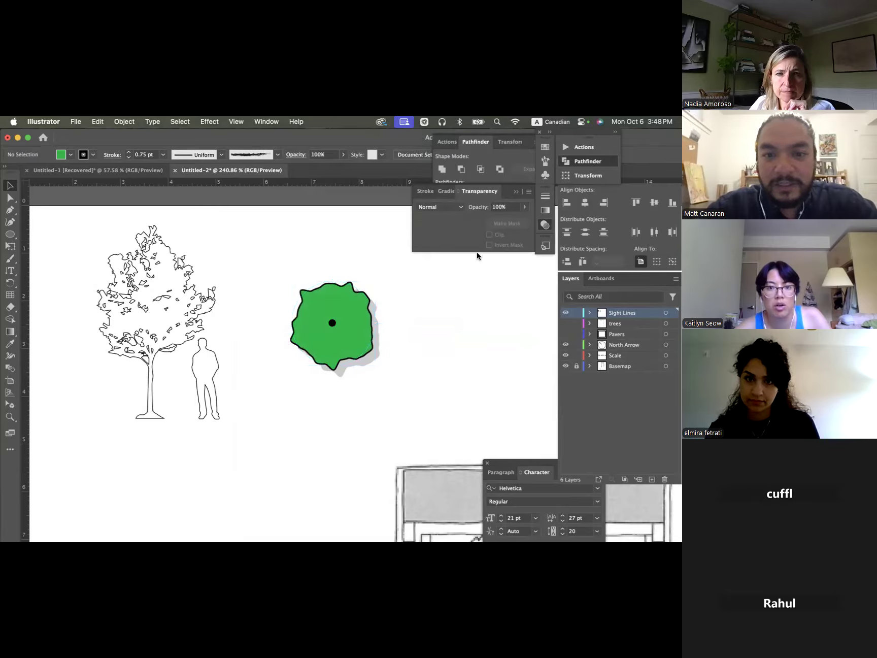
{"action": "left_click", "coordinate": [295, 311]}
{"action": "left_click", "coordinate": [414, 337]}
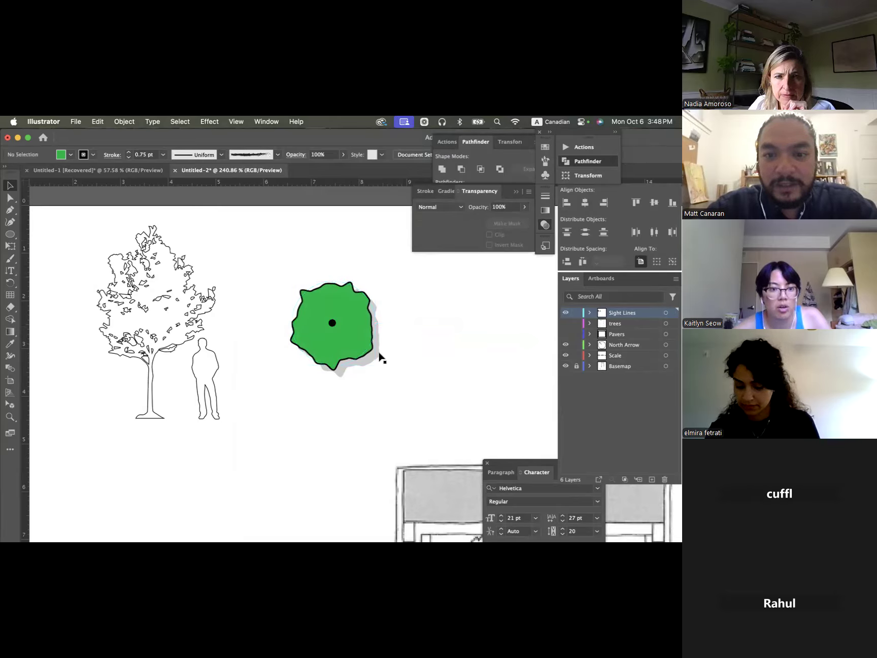
- Lower the opacity of the grey canopy shadow to 46% and deselect it
{"action": "left_click", "coordinate": [382, 359]}
{"action": "left_click_drag", "start_coordinate": [506, 218], "coordinate": [501, 222]}
{"action": "left_click", "coordinate": [430, 363]}
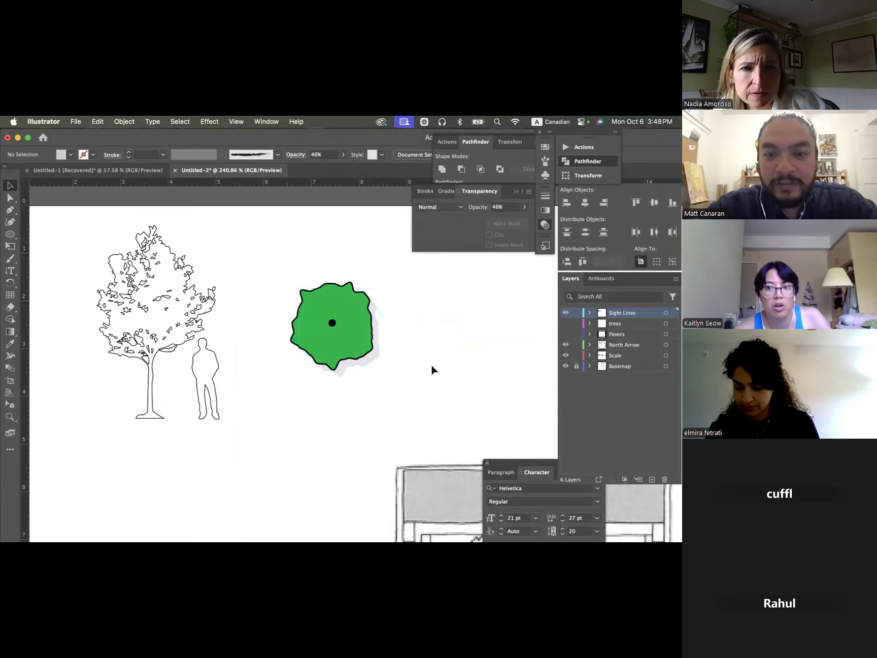
- Group the green canopy, its centre dot and the grey shadow into a single tree, then deselect it
{"action": "scroll", "coordinate": [431, 362], "scroll_direction": "down", "scroll_amount": 5}
{"action": "scroll", "coordinate": [431, 362], "scroll_direction": "down", "scroll_amount": 2}
{"action": "scroll", "coordinate": [431, 363], "scroll_direction": "right", "scroll_amount": 2}
{"action": "left_click_drag", "start_coordinate": [287, 253], "coordinate": [370, 329]}
{"action": "right_click", "coordinate": [330, 290]}
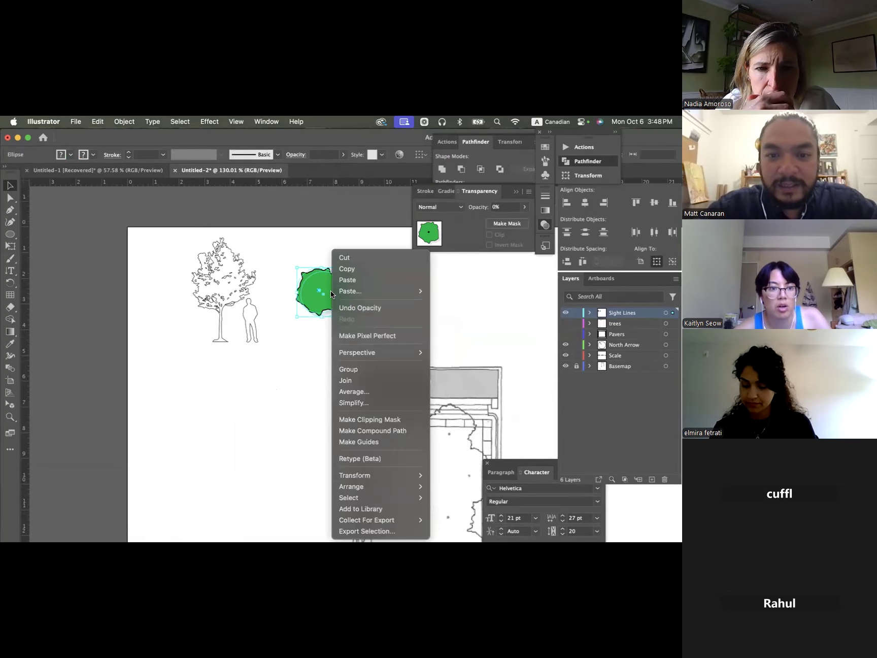
{"action": "left_click", "coordinate": [364, 368]}
{"action": "left_click", "coordinate": [384, 294]}
- Move the grouped tree onto the basemap, over the upper-left canopy outline of the park plan
{"action": "left_click_drag", "start_coordinate": [323, 297], "coordinate": [406, 435]}
{"action": "scroll", "coordinate": [476, 417], "scroll_direction": "down", "scroll_amount": 4}
{"action": "scroll", "coordinate": [476, 417], "scroll_direction": "right", "scroll_amount": 2}
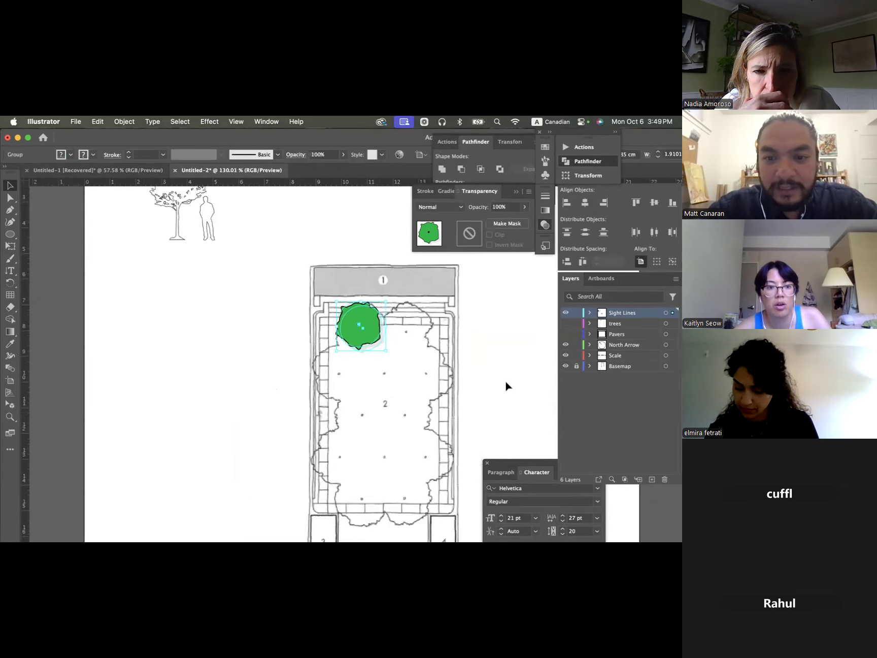
{"action": "left_click", "coordinate": [506, 381]}
{"action": "scroll", "coordinate": [375, 315], "scroll_direction": "up", "scroll_amount": 6}
{"action": "mouse_move", "coordinate": [354, 362]}
{"action": "left_mouse_down"}
{"action": "mouse_move", "coordinate": [300, 362]}
{"action": "mouse_move", "coordinate": [403, 375]}
{"action": "mouse_move", "coordinate": [395, 337]}
{"action": "mouse_move", "coordinate": [348, 348]}
{"action": "left_mouse_up"}
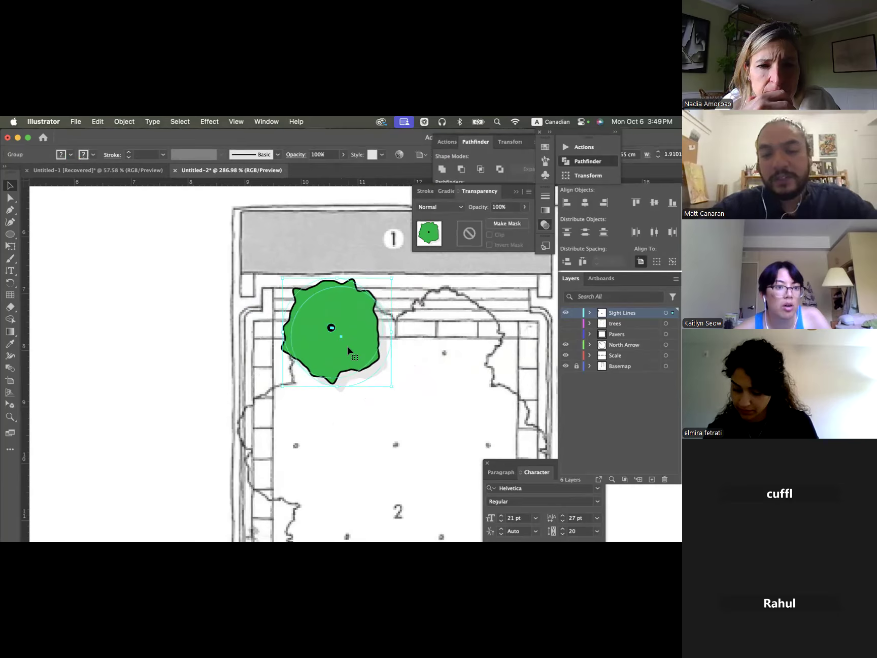
{"action": "left_click", "coordinate": [395, 398]}
{"action": "left_click", "coordinate": [363, 373]}
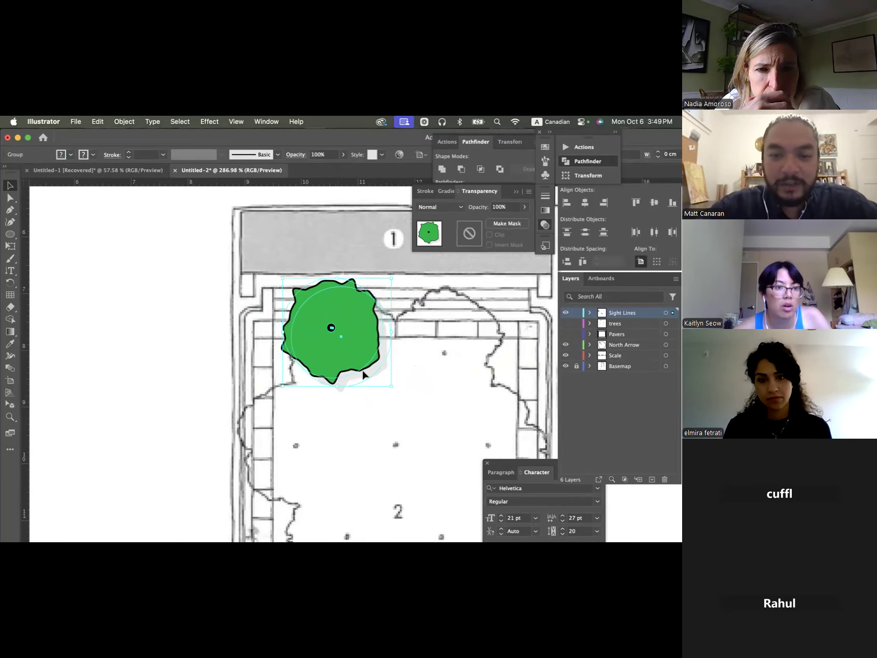
{"action": "scroll", "coordinate": [375, 380], "scroll_direction": "up", "scroll_amount": 2}
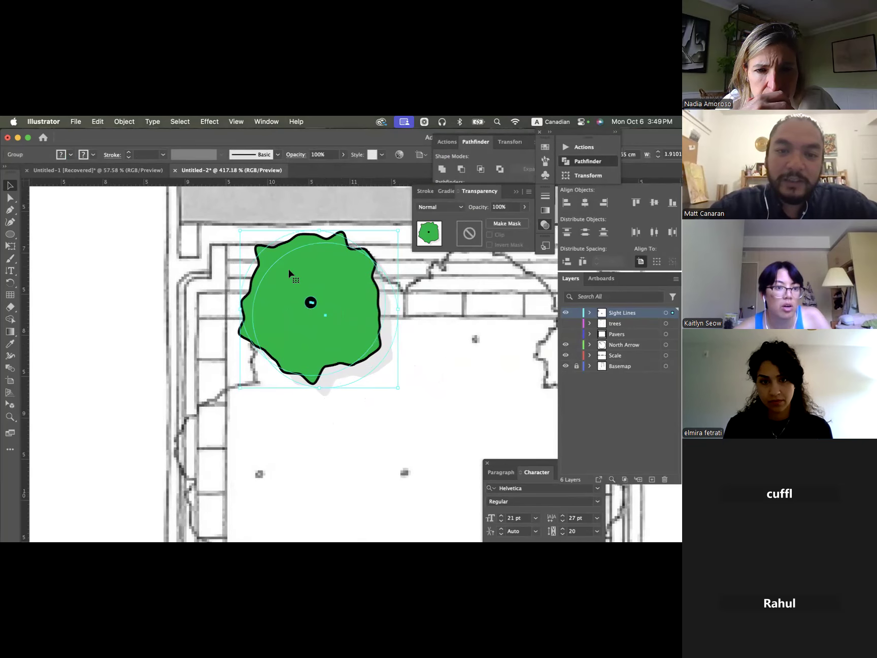
{"action": "left_click", "coordinate": [394, 402]}
{"action": "left_click", "coordinate": [352, 329]}
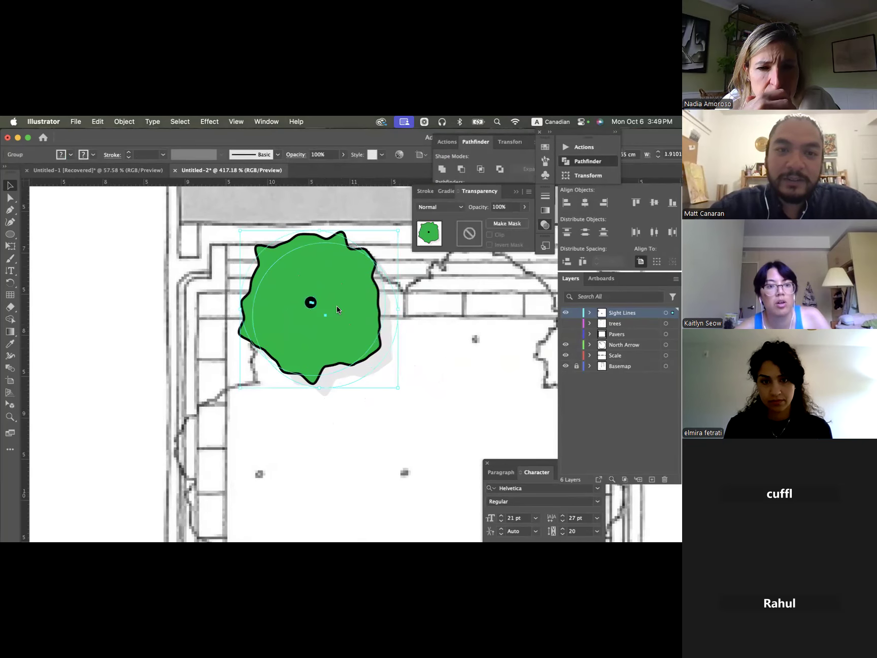
{"action": "left_click", "coordinate": [204, 123]}
{"action": "left_click", "coordinate": [111, 277]}
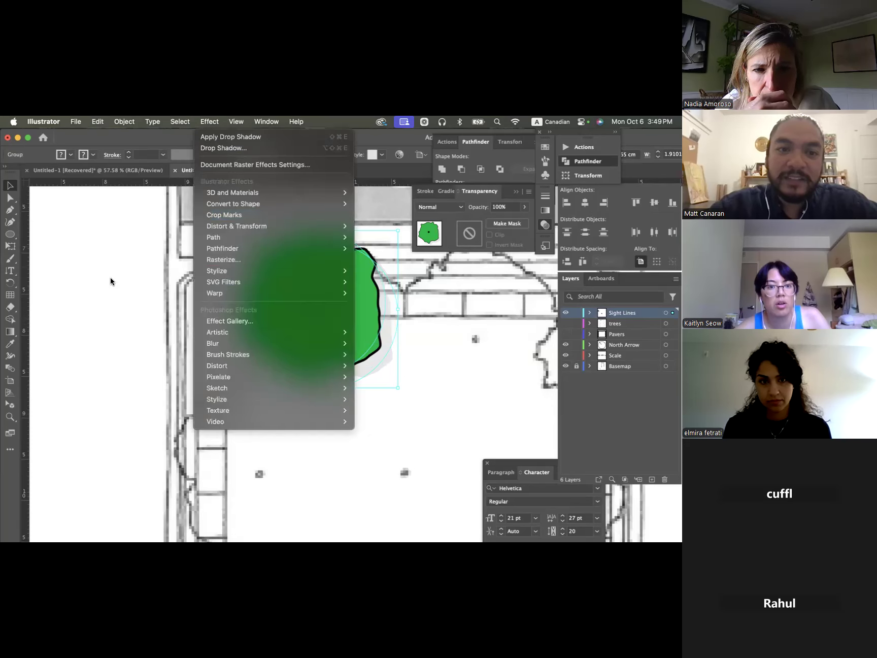
- Move the grouped tree off the plan to the blank area above area 1
{"action": "scroll", "coordinate": [152, 277], "scroll_direction": "down", "scroll_amount": 1}
{"action": "scroll", "coordinate": [151, 281], "scroll_direction": "down", "scroll_amount": 4}
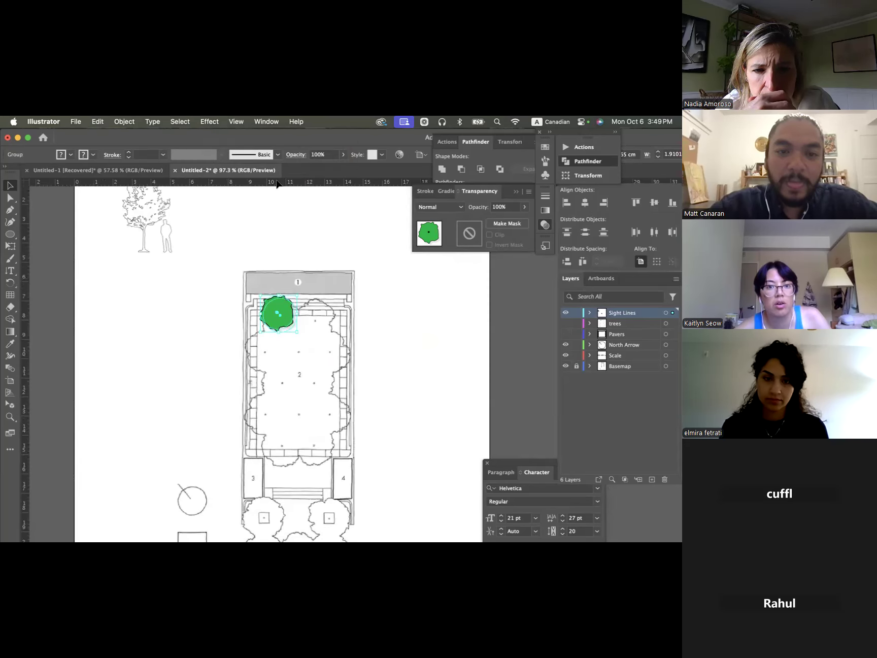
{"action": "left_click_drag", "start_coordinate": [285, 320], "coordinate": [277, 241]}
{"action": "left_click", "coordinate": [326, 215]}
{"action": "left_click", "coordinate": [279, 246]}
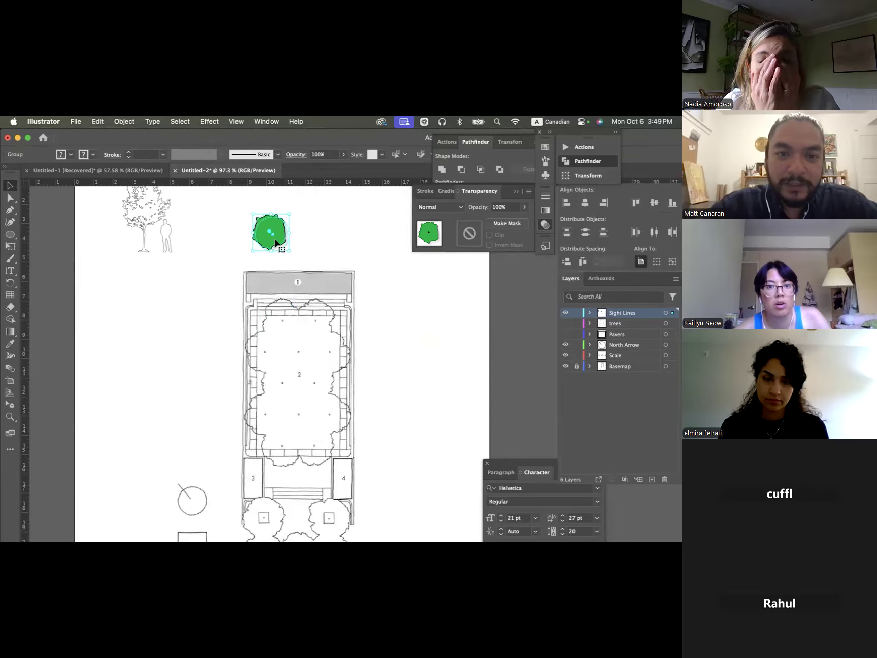
- Place the grouped tree on the plan near the upper-left canopy outline, set its opacity to 70%, and deselect it
{"action": "scroll", "coordinate": [287, 246], "scroll_direction": "up", "scroll_amount": 2}
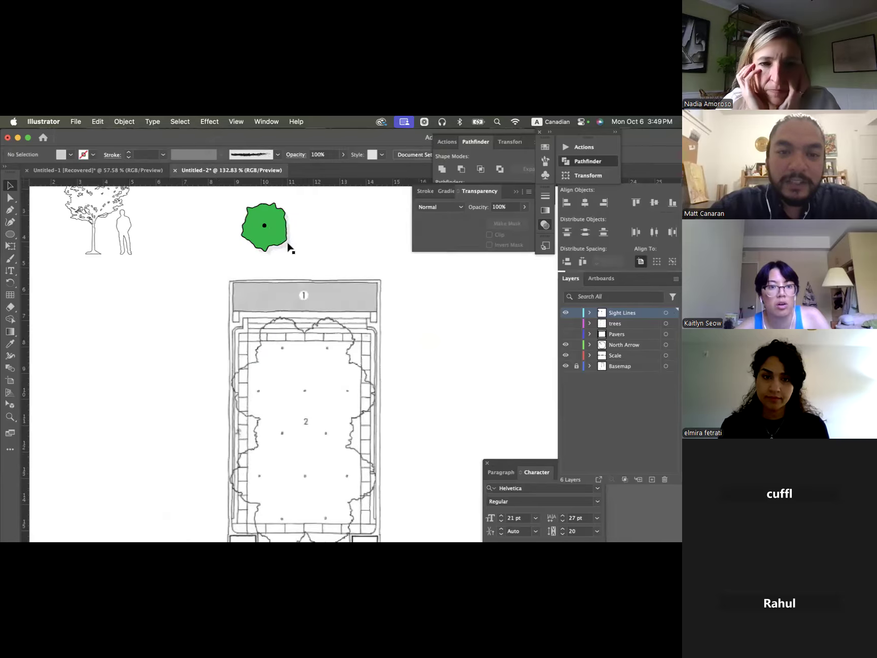
{"action": "left_click_drag", "start_coordinate": [270, 231], "coordinate": [288, 364]}
{"action": "left_click", "coordinate": [508, 206]}
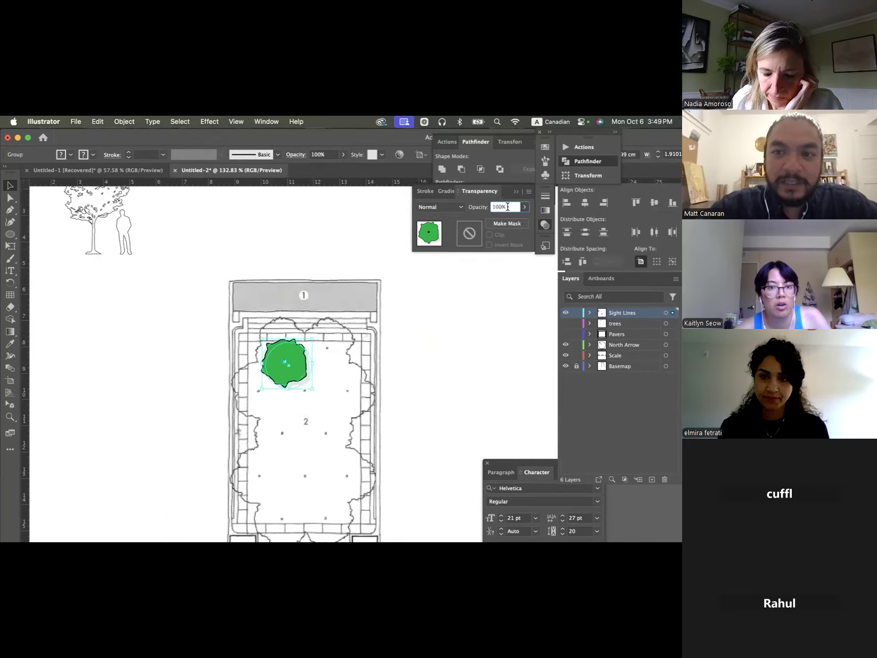
{"action": "left_click_drag", "start_coordinate": [506, 206], "coordinate": [489, 201]}
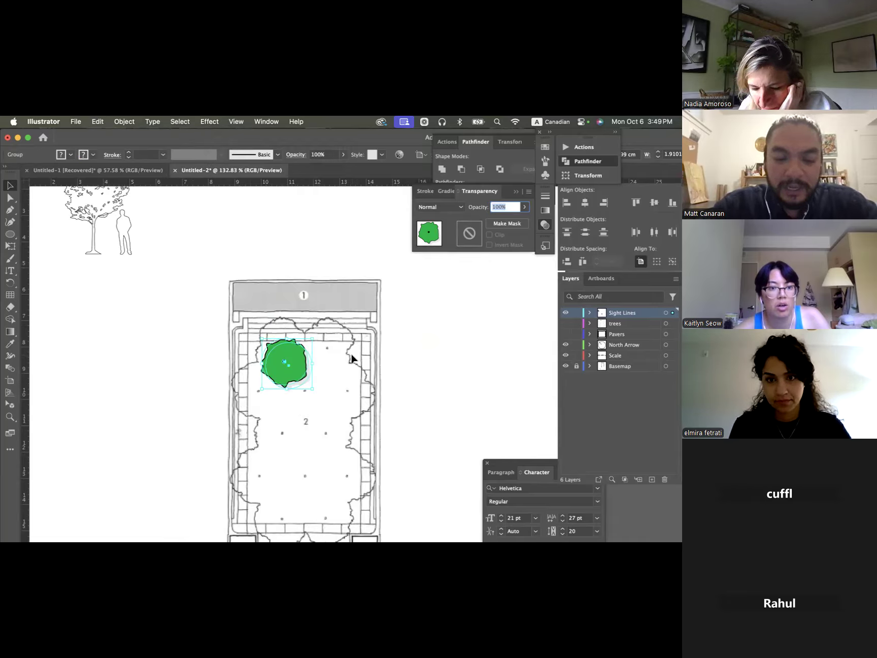
{"action": "type", "text": "70"}
{"action": "key", "text": "Return"}
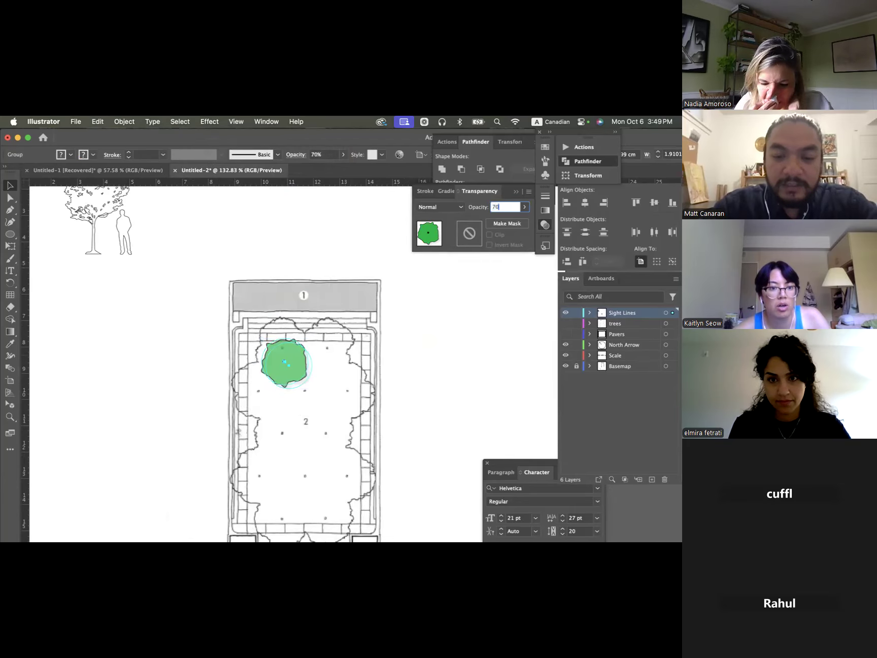
{"action": "left_click", "coordinate": [395, 429]}
- Shift the semi-transparent tree up so its centre dot sits on the upper-left trunk marker of the plan, then deselect it
{"action": "scroll", "coordinate": [376, 418], "scroll_direction": "down", "scroll_amount": 3}
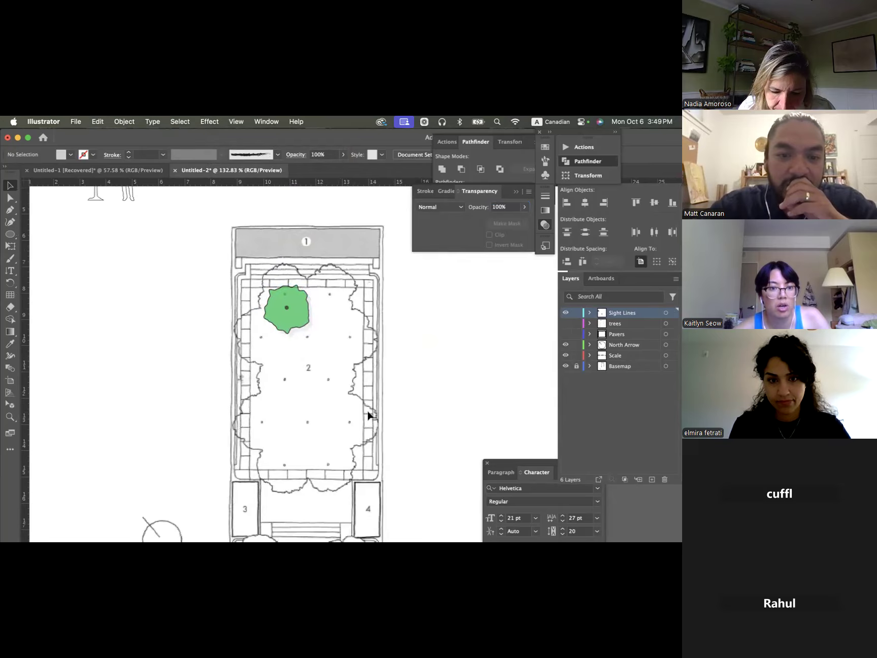
{"action": "mouse_move", "coordinate": [284, 291]}
{"action": "left_mouse_down"}
{"action": "mouse_move", "coordinate": [266, 278]}
{"action": "mouse_move", "coordinate": [291, 278]}
{"action": "mouse_move", "coordinate": [282, 270]}
{"action": "mouse_move", "coordinate": [297, 280]}
{"action": "left_mouse_up"}
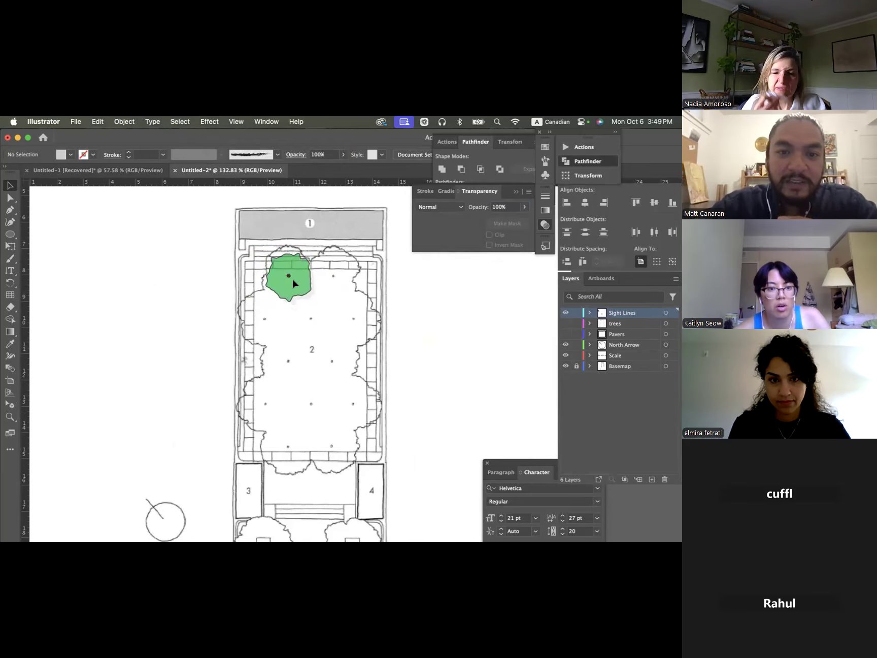
{"action": "left_click", "coordinate": [292, 279]}
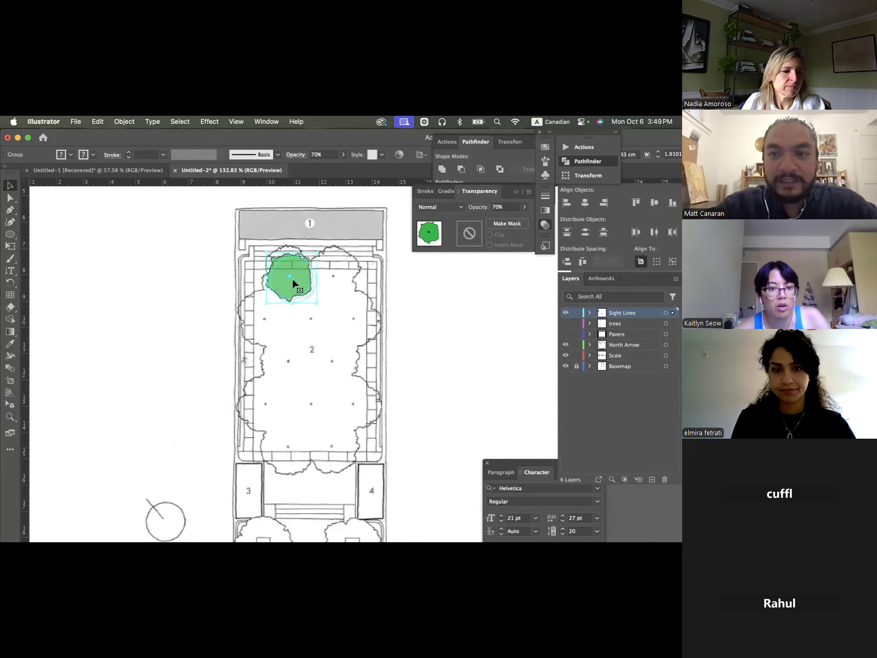
{"action": "left_click", "coordinate": [430, 321]}
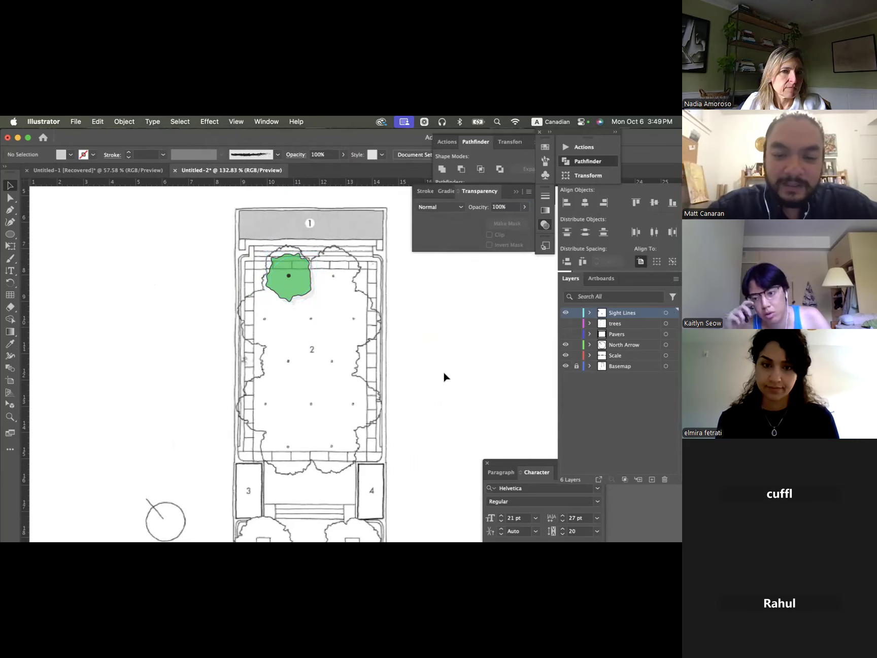
{"action": "left_click", "coordinate": [297, 277]}
{"action": "scroll", "coordinate": [298, 279], "scroll_direction": "up", "scroll_amount": 4}
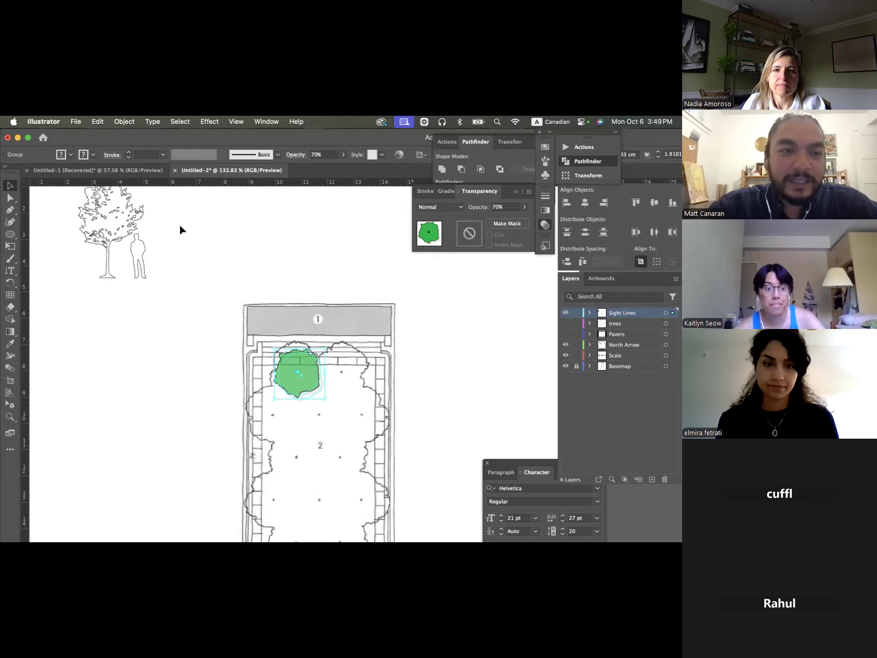
{"action": "scroll", "coordinate": [180, 229], "scroll_direction": "left", "scroll_amount": 2}
{"action": "scroll", "coordinate": [179, 229], "scroll_direction": "up", "scroll_amount": 1}
{"action": "left_click", "coordinate": [156, 242]}
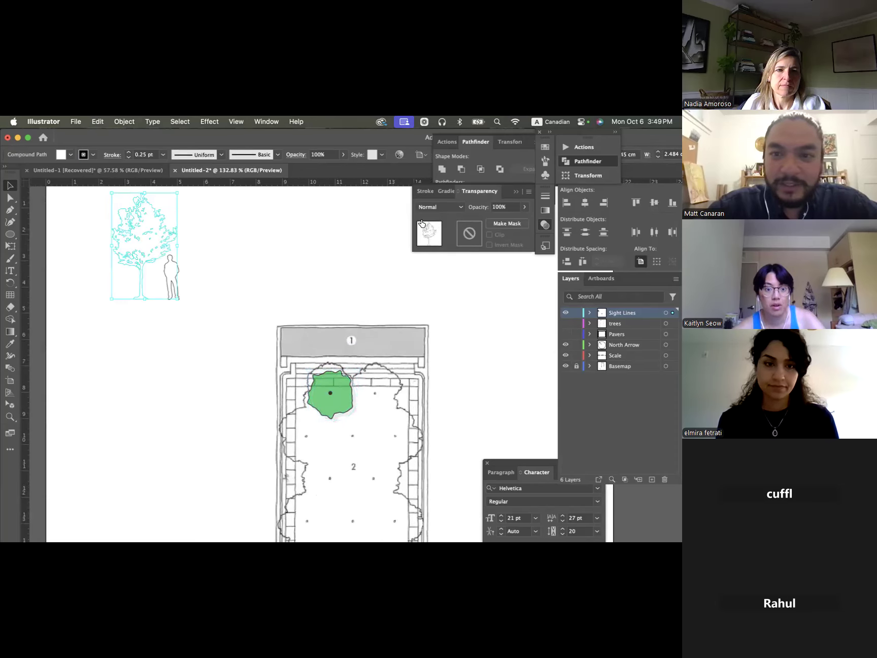
{"action": "left_click", "coordinate": [221, 253]}
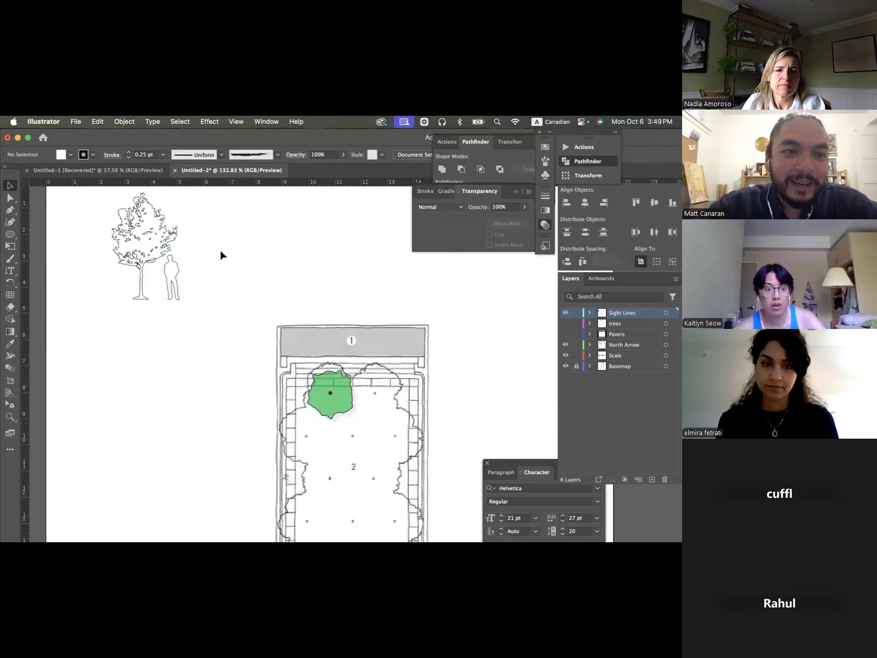
- Draw a circle with the Ellipse tool in the blank area beside the standing figure and leave it selected
{"action": "left_click", "coordinate": [10, 234]}
{"action": "left_click_drag", "start_coordinate": [214, 223], "coordinate": [285, 281]}
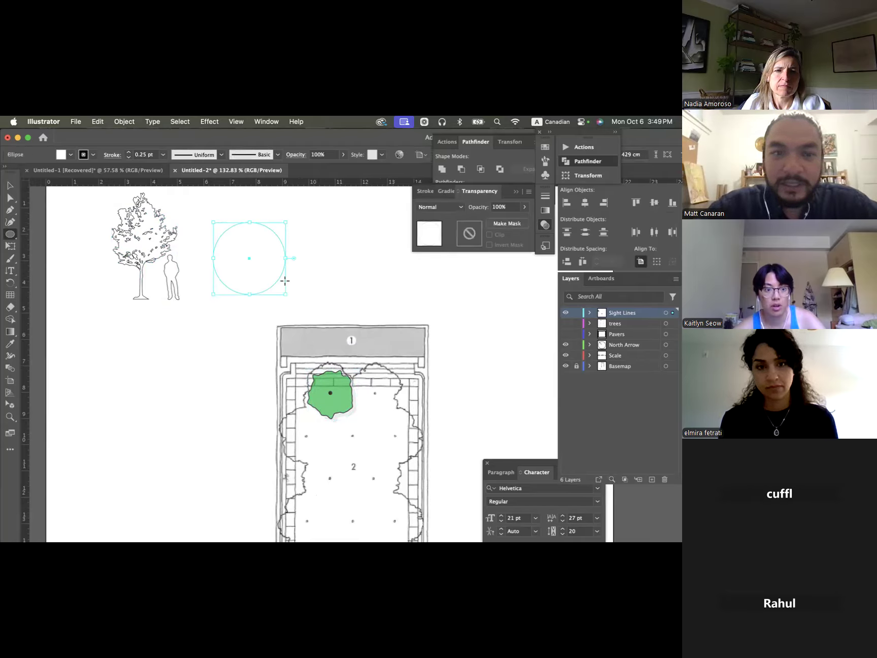
{"action": "left_click", "coordinate": [329, 273]}
{"action": "key", "text": "Escape"}
{"action": "key", "text": "v"}
{"action": "left_click", "coordinate": [296, 261]}
{"action": "left_click", "coordinate": [263, 248]}
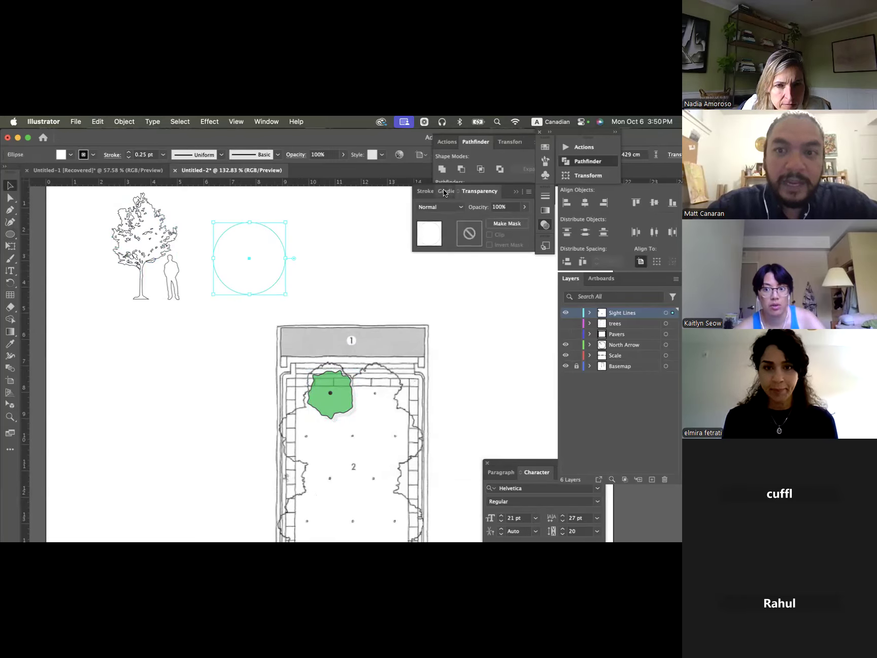
- Fill the selected circle beside the standing figure with the green linear gradient
{"action": "left_click", "coordinate": [547, 211]}
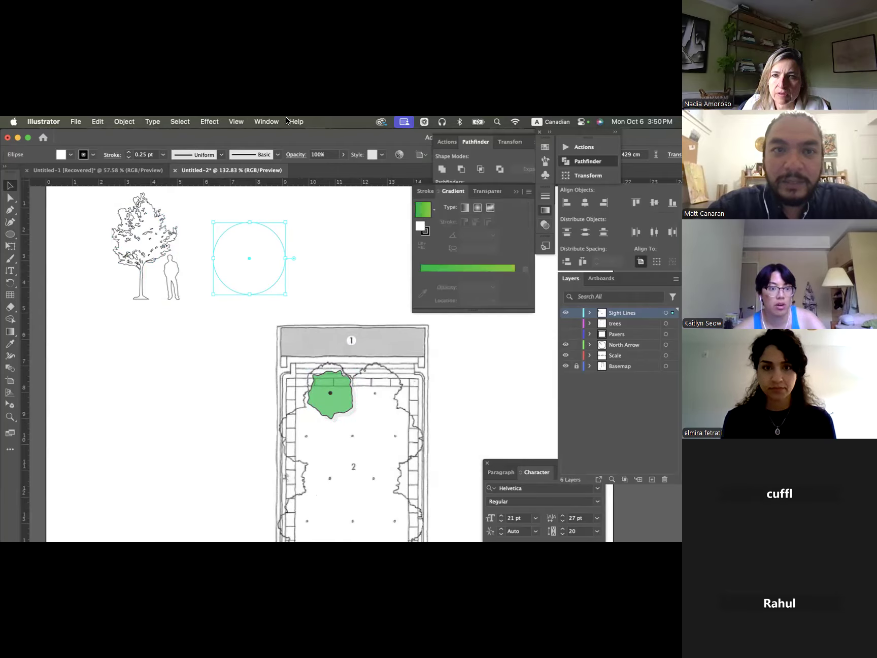
{"action": "left_click", "coordinate": [266, 121]}
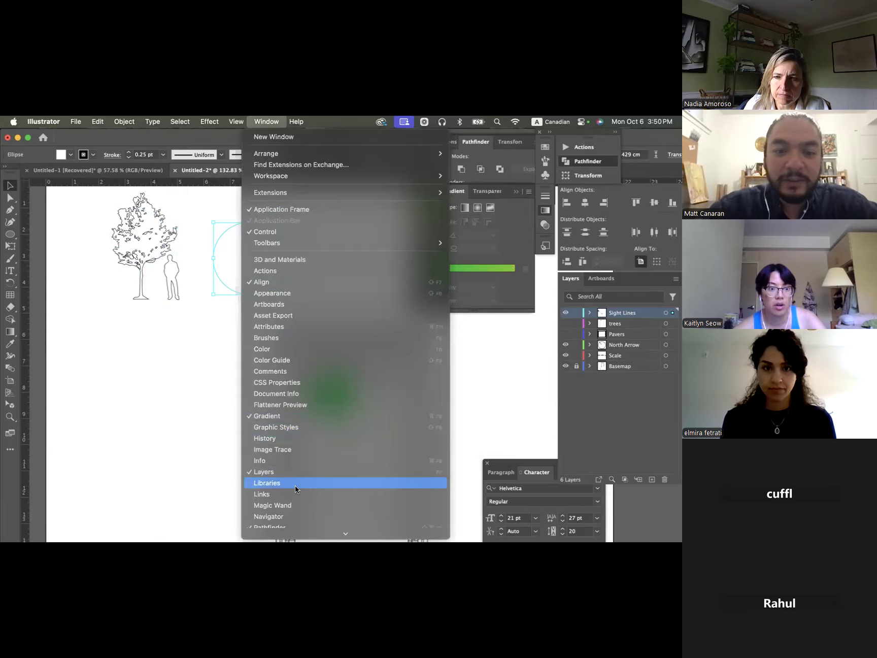
{"action": "left_click", "coordinate": [282, 419]}
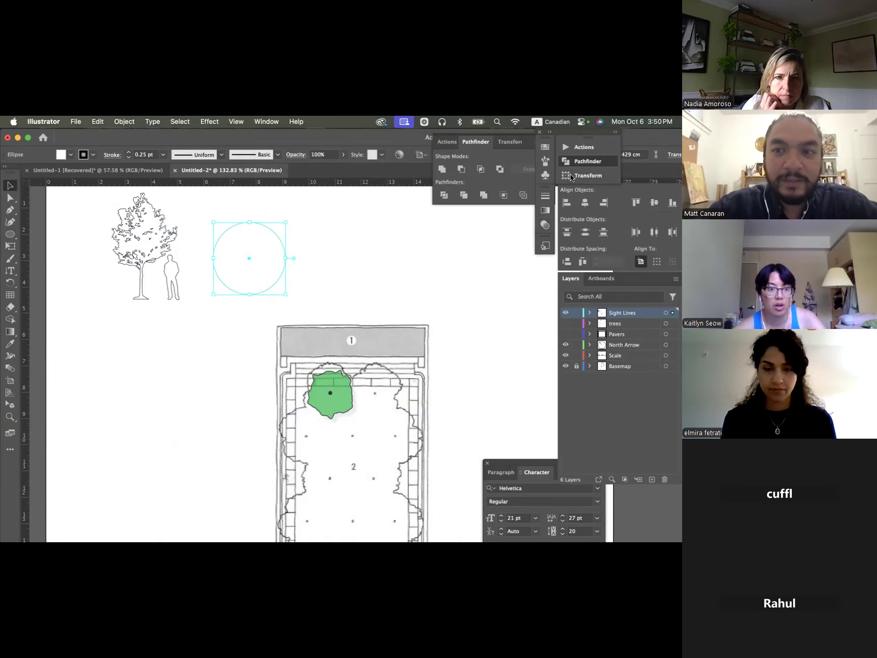
{"action": "left_click", "coordinate": [545, 209]}
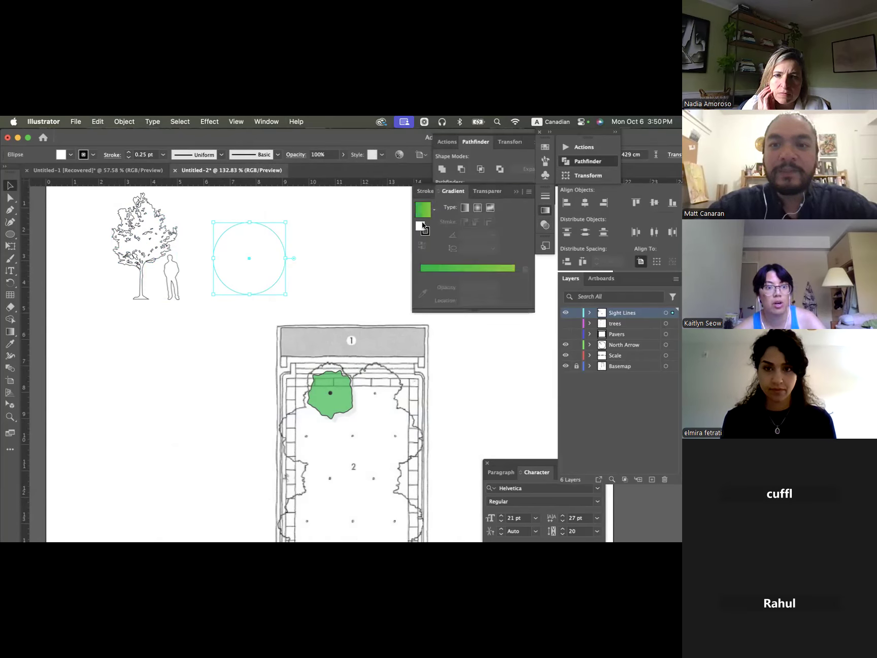
{"action": "left_click", "coordinate": [420, 216]}
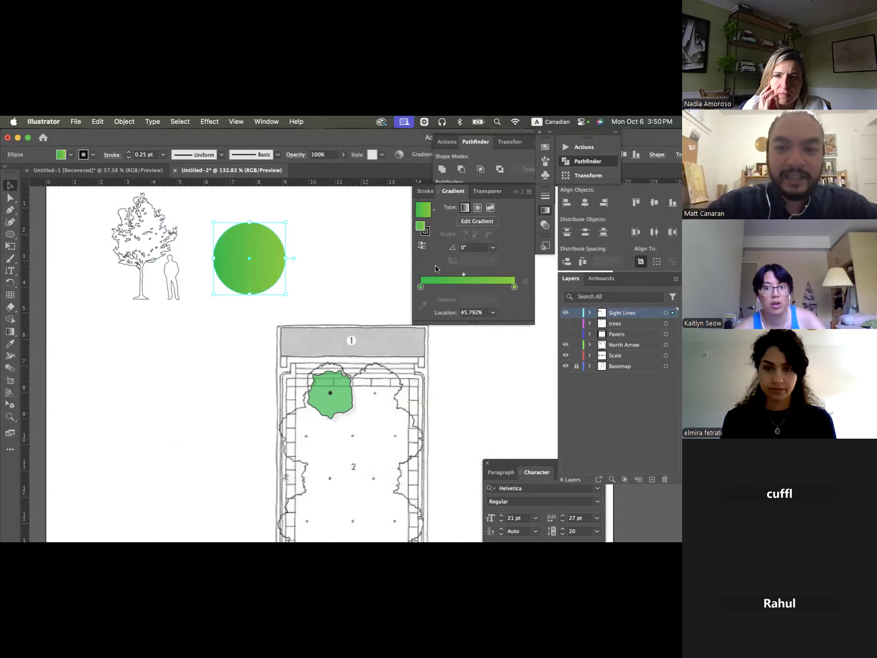
- Add two intermediate colour stops to the circle's gradient, at about 44% and 72%, keeping the circle itself
{"action": "scroll", "coordinate": [233, 239], "scroll_direction": "up", "scroll_amount": 6}
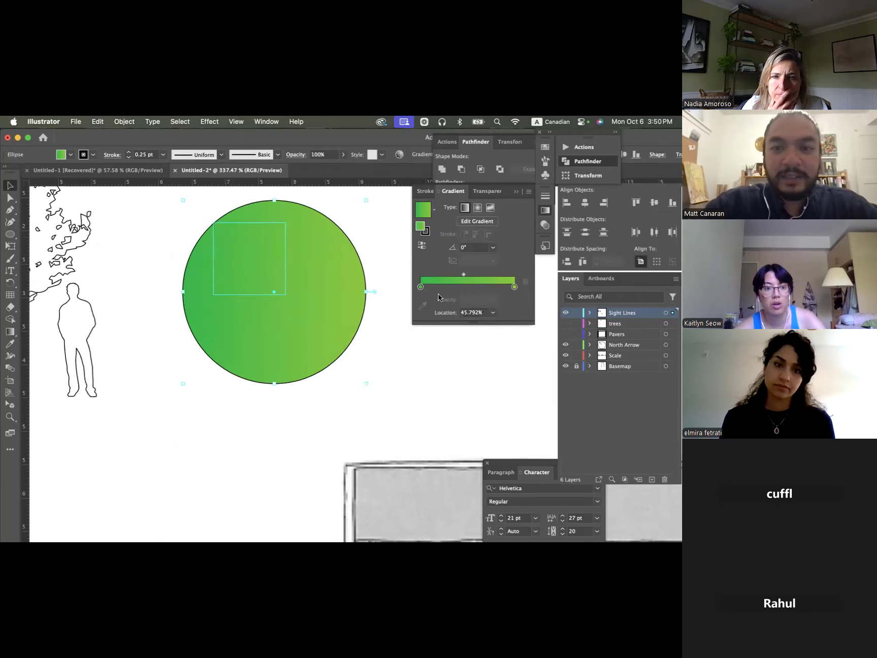
{"action": "left_click", "coordinate": [421, 286]}
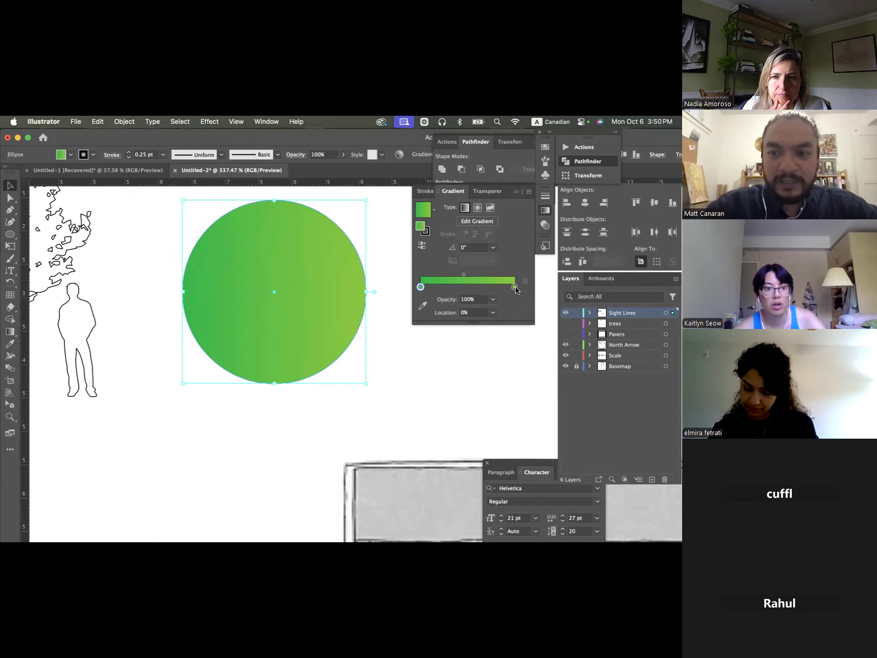
{"action": "double_click", "coordinate": [422, 288]}
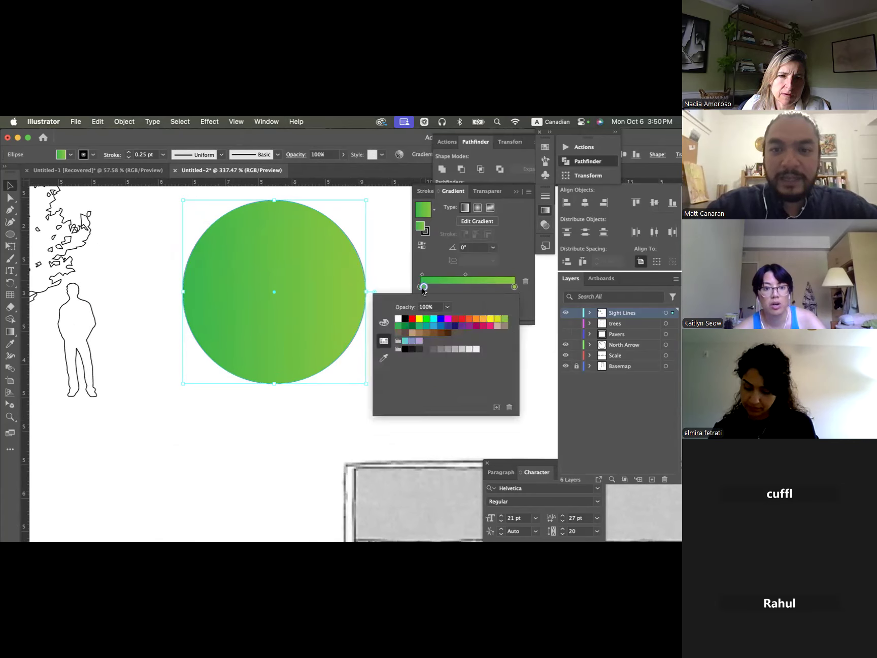
{"action": "left_click", "coordinate": [453, 289]}
{"action": "left_click_drag", "start_coordinate": [424, 287], "coordinate": [463, 289]}
{"action": "left_click", "coordinate": [488, 287]}
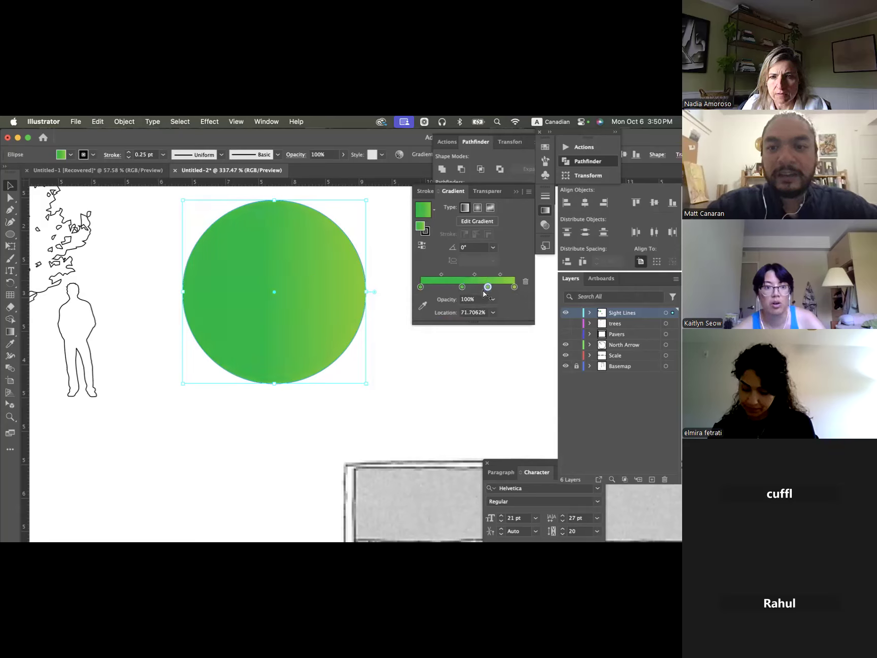
{"action": "key", "text": "Delete"}
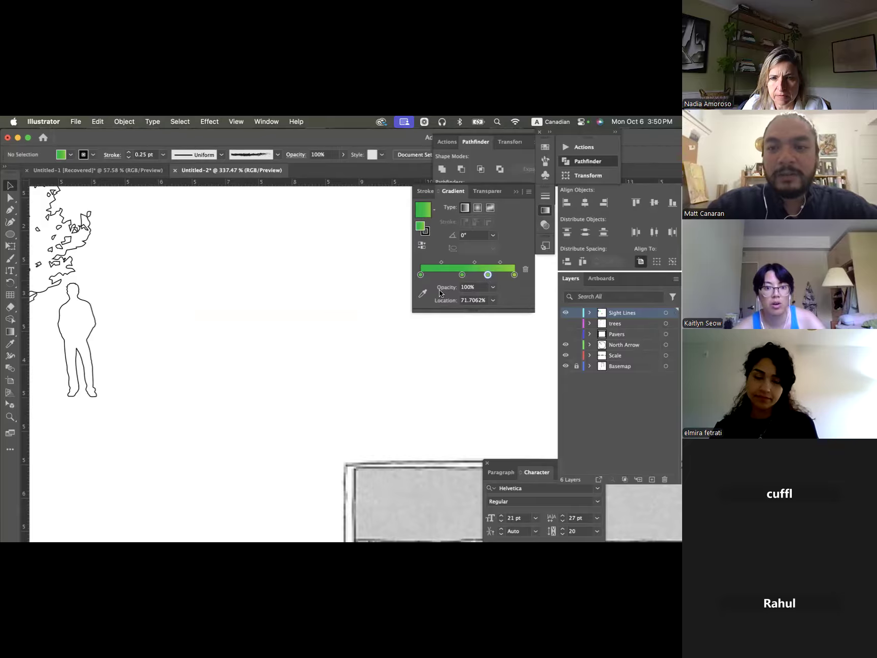
{"action": "key", "text": "super+z"}
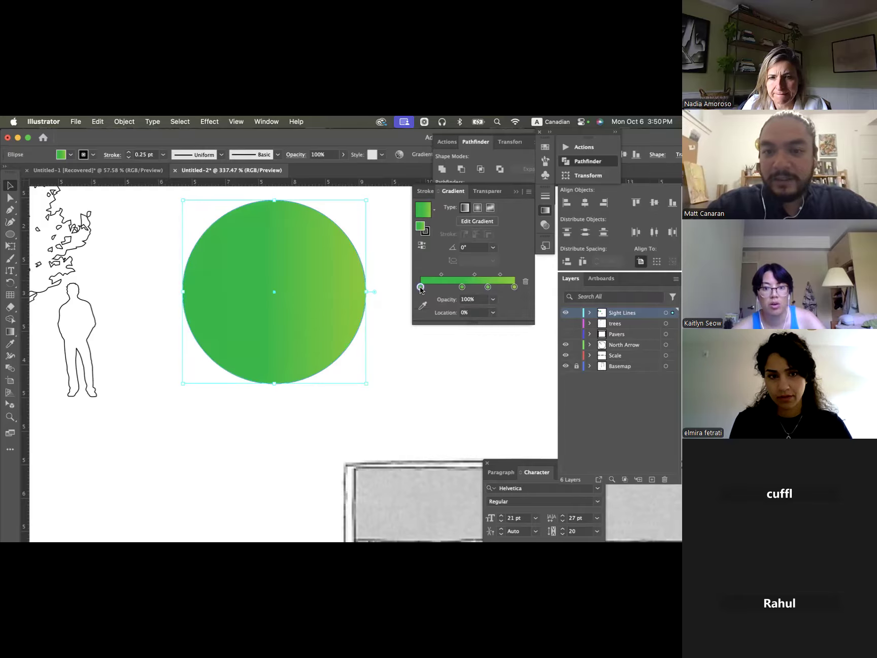
- Recolour the circle's four gradient stops in order as red, magenta, orange and orange, and deselect the circle
{"action": "double_click", "coordinate": [420, 287]}
{"action": "left_click", "coordinate": [413, 319]}
{"action": "double_click", "coordinate": [462, 287]}
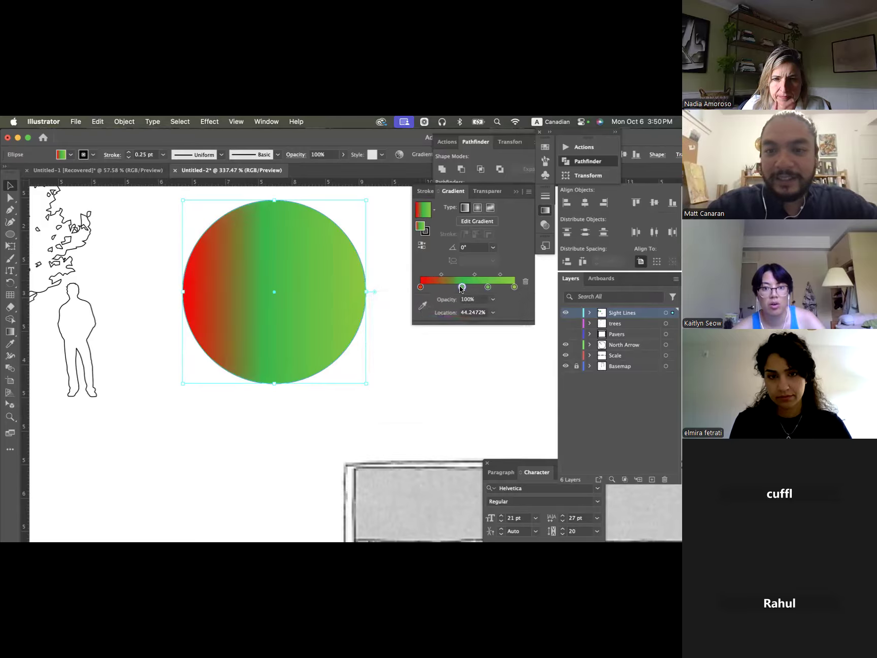
{"action": "left_click", "coordinate": [448, 319]}
{"action": "double_click", "coordinate": [488, 288]}
{"action": "left_click", "coordinate": [480, 319]}
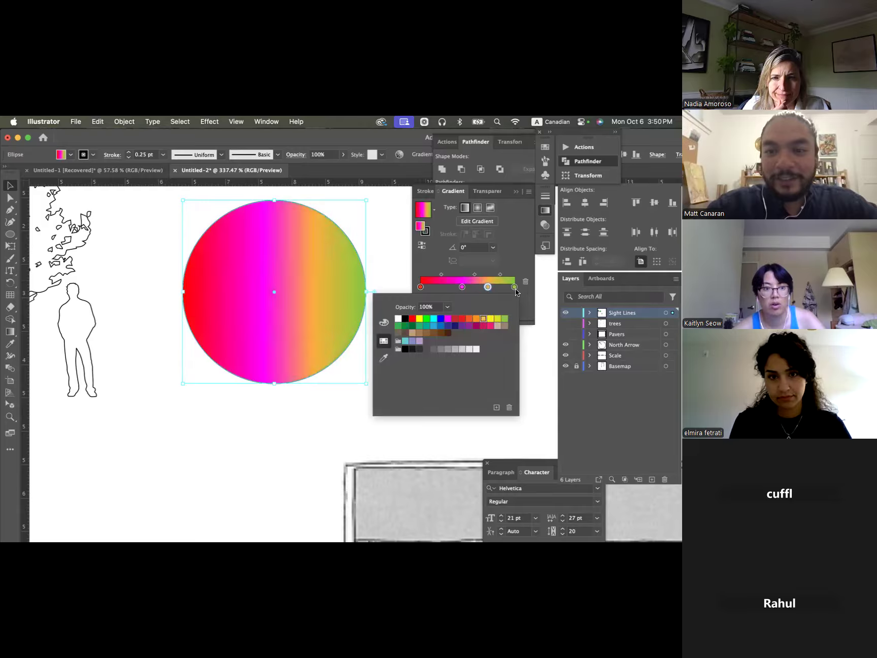
{"action": "double_click", "coordinate": [515, 287]}
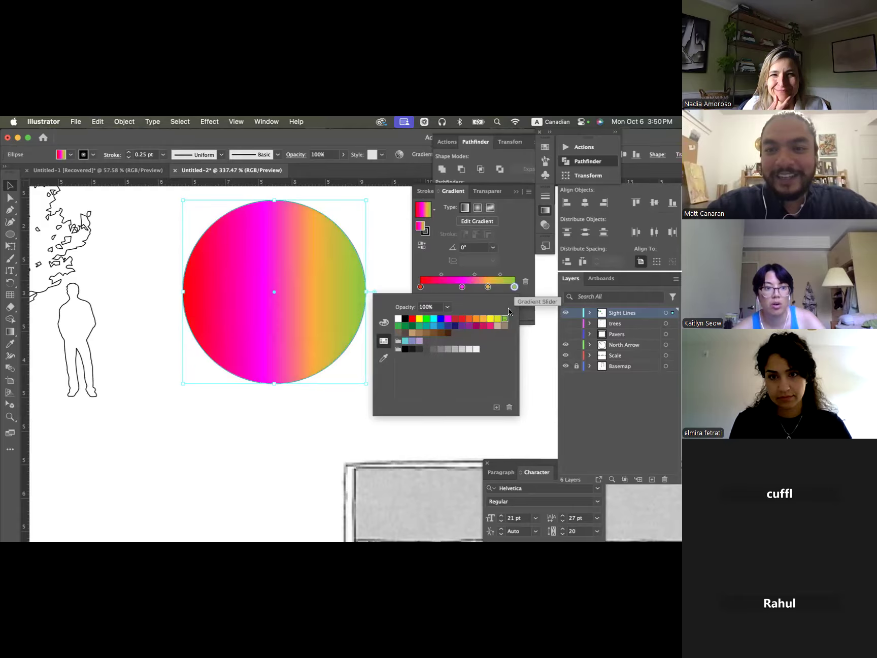
{"action": "left_click", "coordinate": [482, 318]}
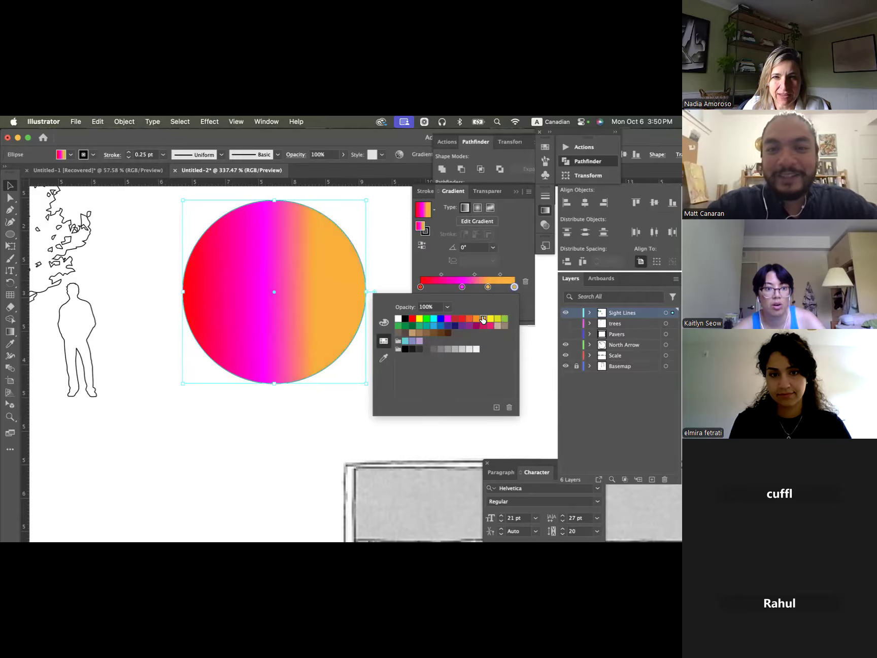
{"action": "left_click", "coordinate": [384, 243]}
{"action": "left_click", "coordinate": [385, 242]}
{"action": "scroll", "coordinate": [384, 244], "scroll_direction": "down", "scroll_amount": 5}
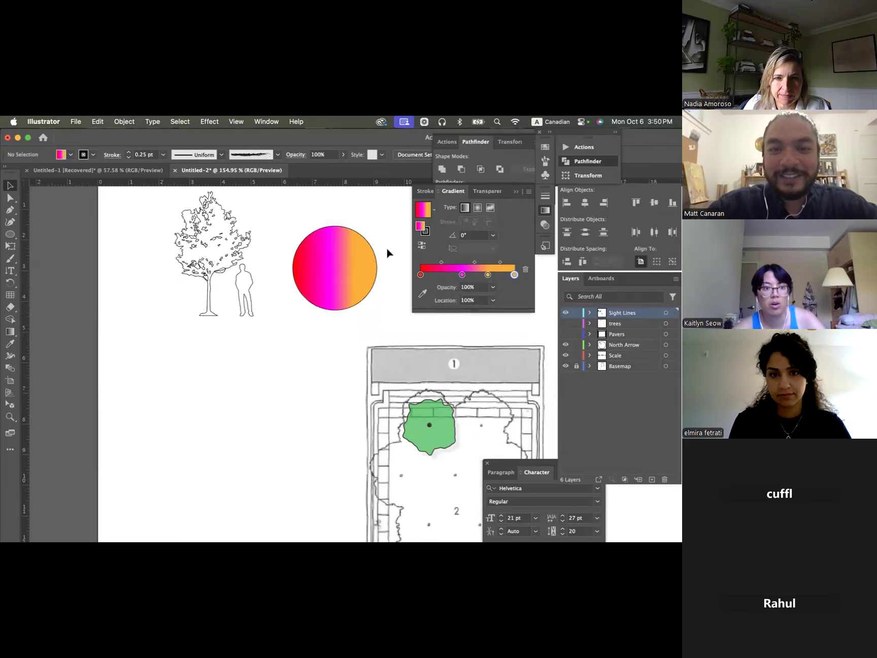
- Try the radial and freeform gradient types on the circle and return it to a linear gradient
{"action": "scroll", "coordinate": [387, 249], "scroll_direction": "up", "scroll_amount": 3}
{"action": "scroll", "coordinate": [387, 250], "scroll_direction": "right", "scroll_amount": 3}
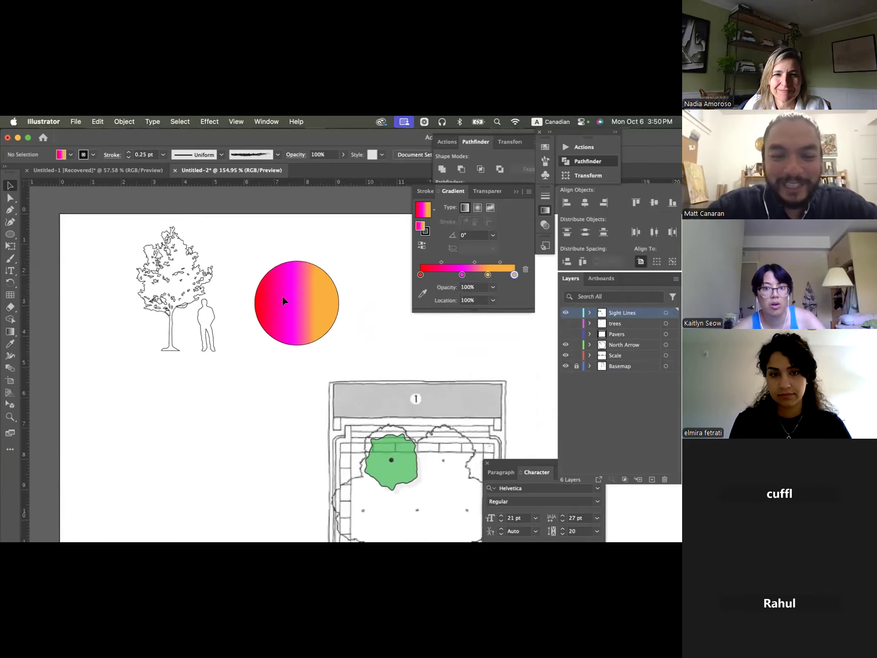
{"action": "left_click", "coordinate": [292, 300]}
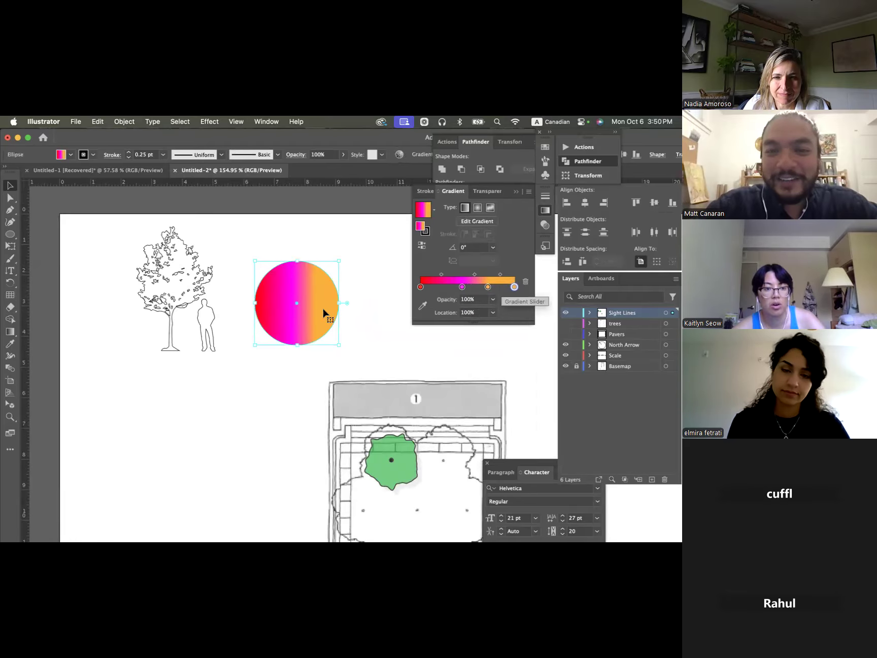
{"action": "left_click", "coordinate": [344, 324]}
{"action": "left_click", "coordinate": [282, 318]}
{"action": "scroll", "coordinate": [280, 313], "scroll_direction": "up", "scroll_amount": 3}
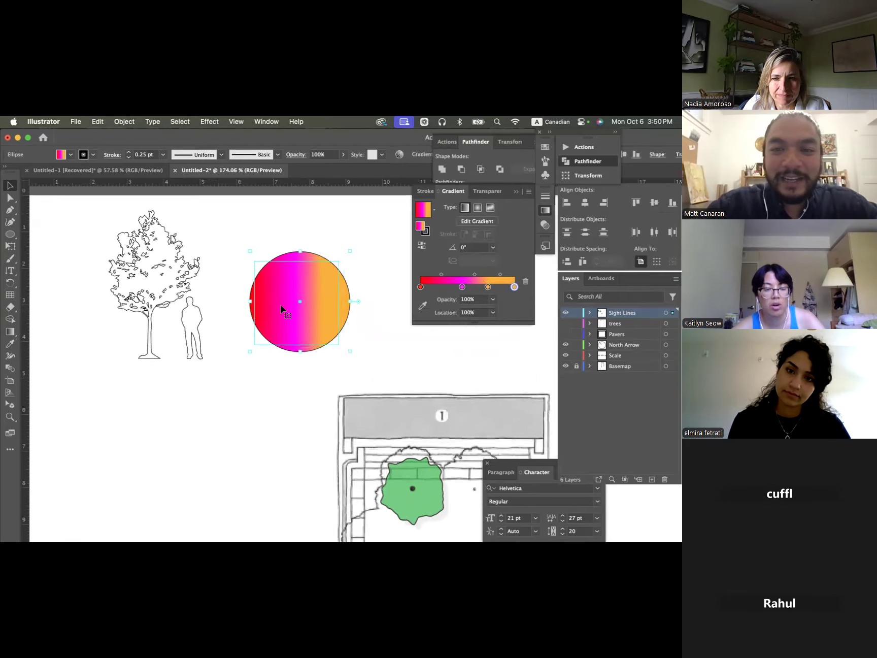
{"action": "scroll", "coordinate": [291, 307], "scroll_direction": "up", "scroll_amount": 3}
{"action": "scroll", "coordinate": [292, 306], "scroll_direction": "up", "scroll_amount": 1}
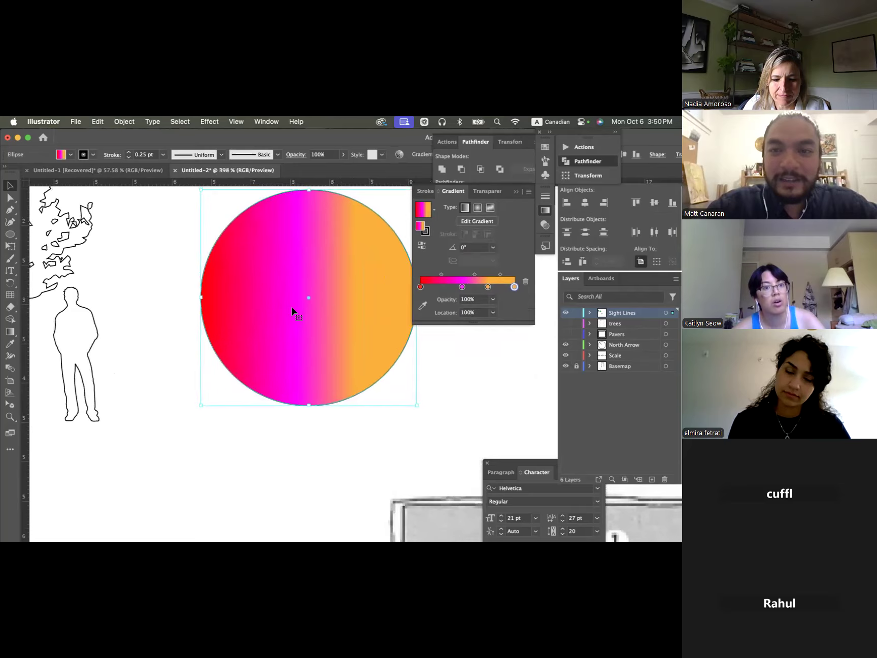
{"action": "scroll", "coordinate": [291, 306], "scroll_direction": "up", "scroll_amount": 1}
{"action": "scroll", "coordinate": [291, 306], "scroll_direction": "right", "scroll_amount": 1}
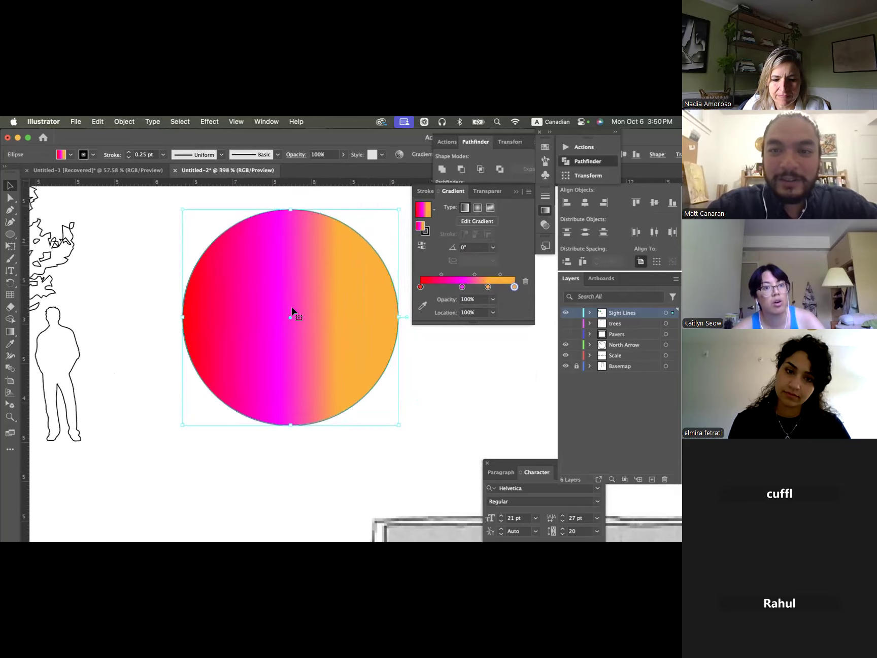
{"action": "left_click", "coordinate": [478, 208]}
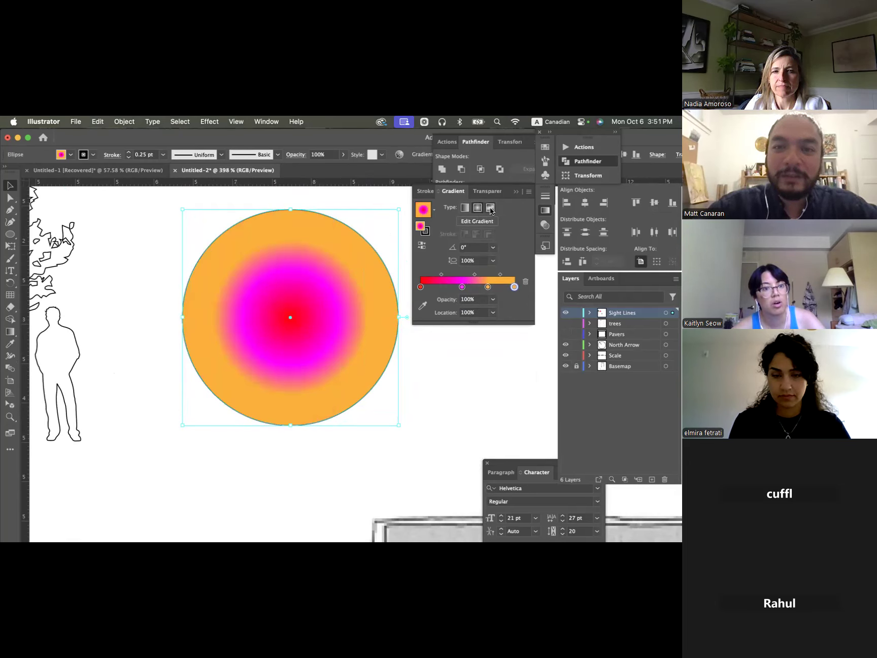
{"action": "left_click", "coordinate": [490, 208]}
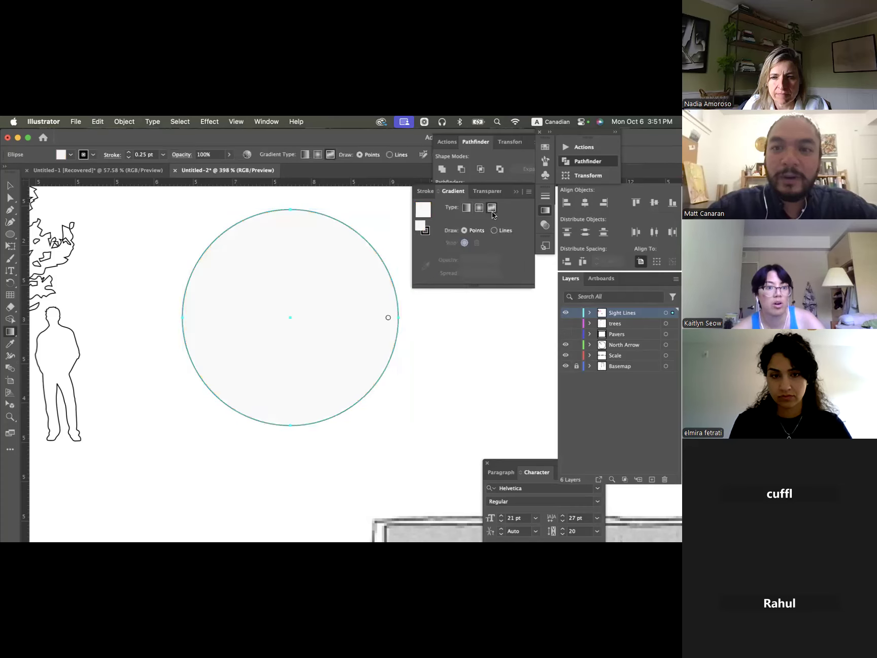
{"action": "left_click", "coordinate": [477, 208]}
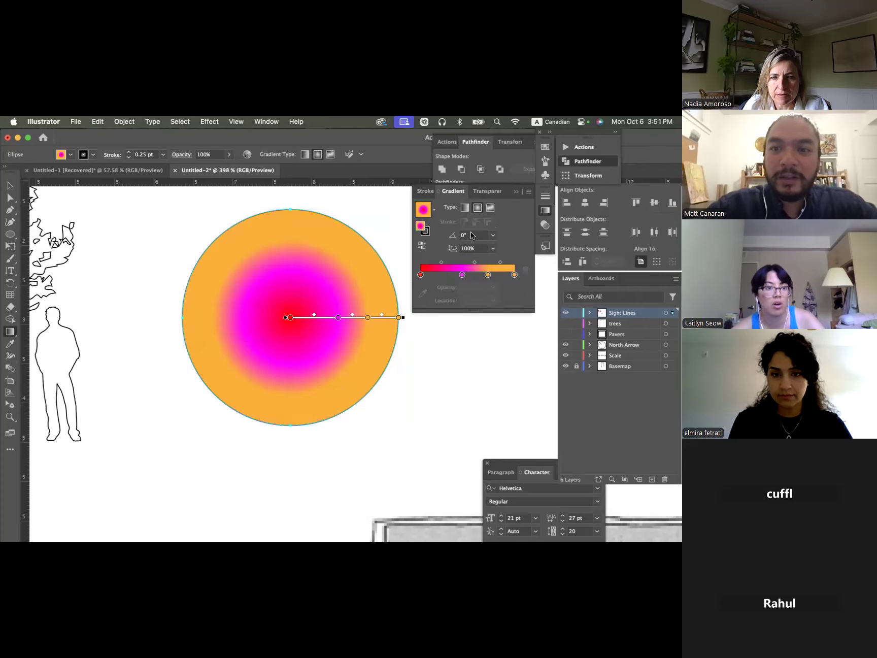
{"action": "left_click", "coordinate": [465, 208]}
- Set the angle of the circle's linear gradient to 45°
{"action": "left_click", "coordinate": [471, 235]}
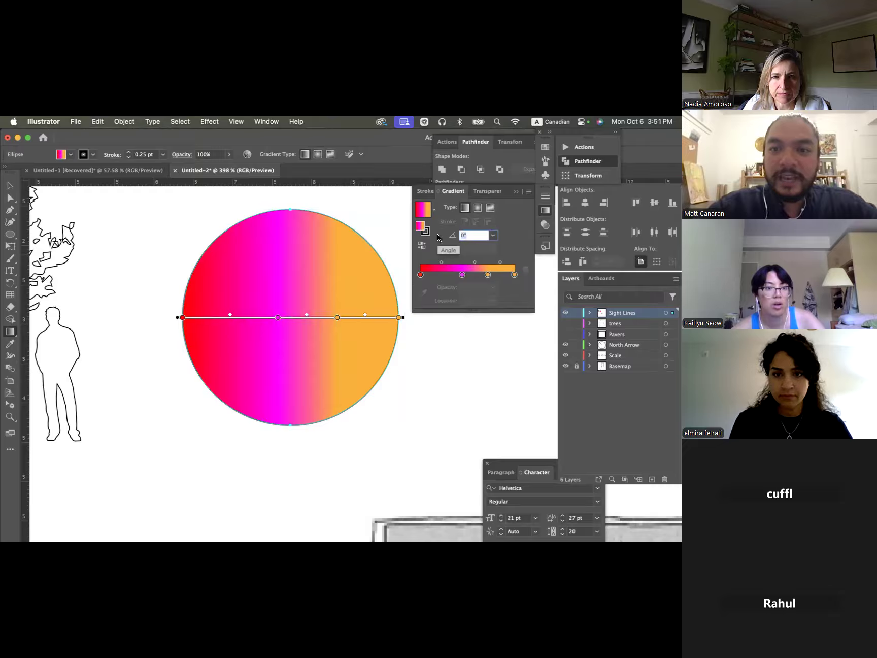
{"action": "type", "text": "45"}
{"action": "key", "text": "Return"}
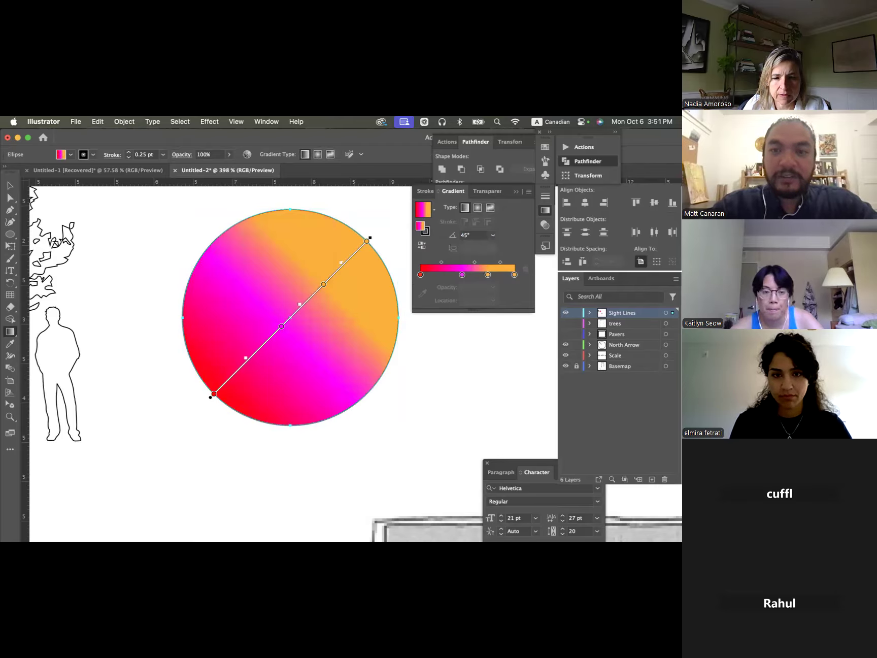
- Set the angle of the circle's linear gradient to 90° and deselect the circle with the Selection tool
{"action": "left_click_drag", "start_coordinate": [479, 235], "coordinate": [433, 237]}
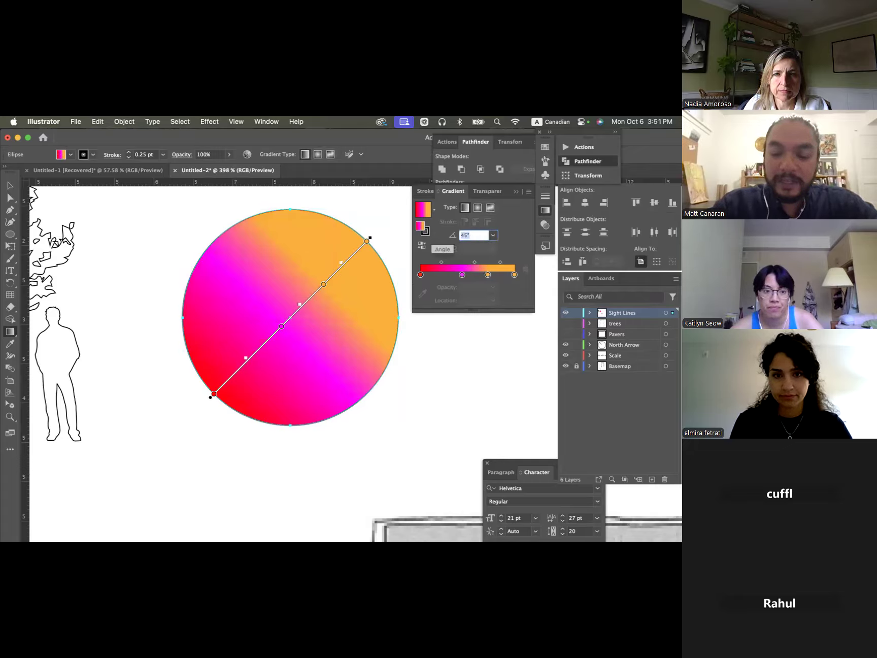
{"action": "type", "text": "90"}
{"action": "key", "text": "Return"}
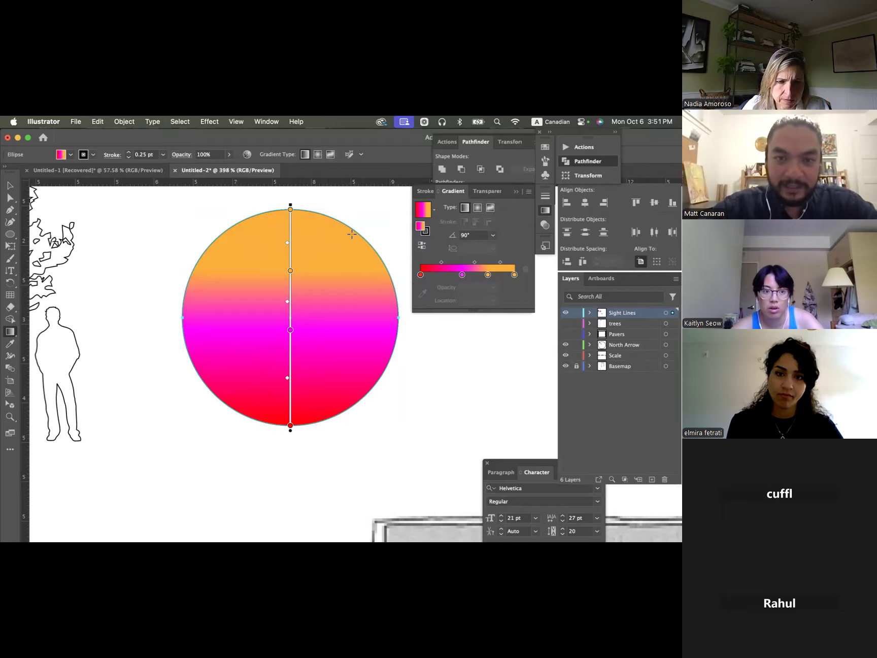
{"action": "key", "text": "v"}
{"action": "left_click", "coordinate": [375, 204]}
{"action": "left_click", "coordinate": [341, 274]}
{"action": "scroll", "coordinate": [341, 272], "scroll_direction": "down", "scroll_amount": 6}
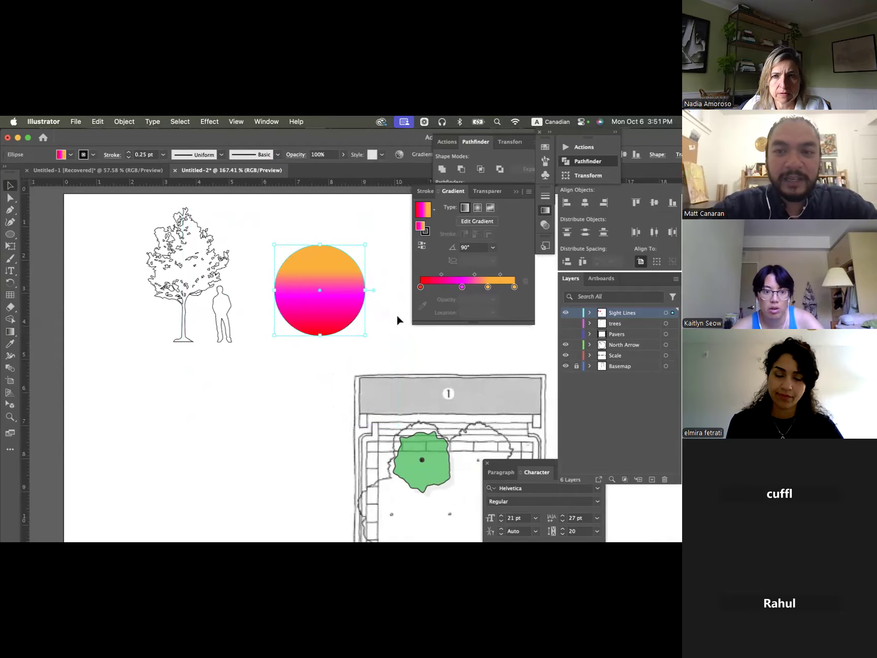
{"action": "left_click", "coordinate": [397, 313]}
- Lower the gradient circle's opacity to 26% and deselect it
{"action": "left_click", "coordinate": [349, 302]}
{"action": "left_click", "coordinate": [487, 191]}
{"action": "left_click", "coordinate": [517, 207]}
{"action": "left_click", "coordinate": [526, 207]}
{"action": "left_click_drag", "start_coordinate": [513, 220], "coordinate": [494, 220]}
{"action": "left_click", "coordinate": [433, 320]}
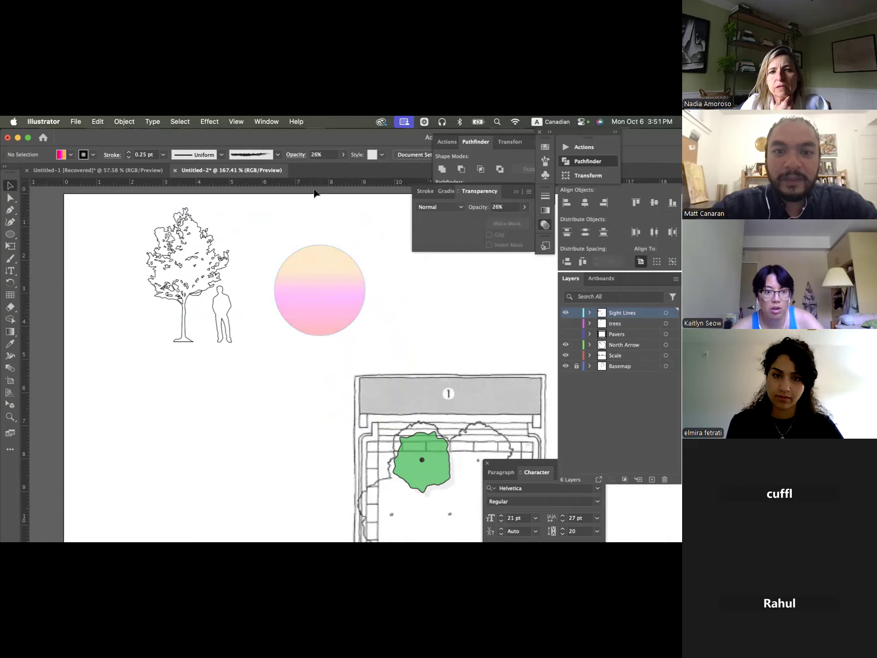
- Select the semi-transparent gradient circle beside the standing figure
{"action": "left_click", "coordinate": [333, 309]}
{"action": "scroll", "coordinate": [335, 307], "scroll_direction": "up", "scroll_amount": 4}
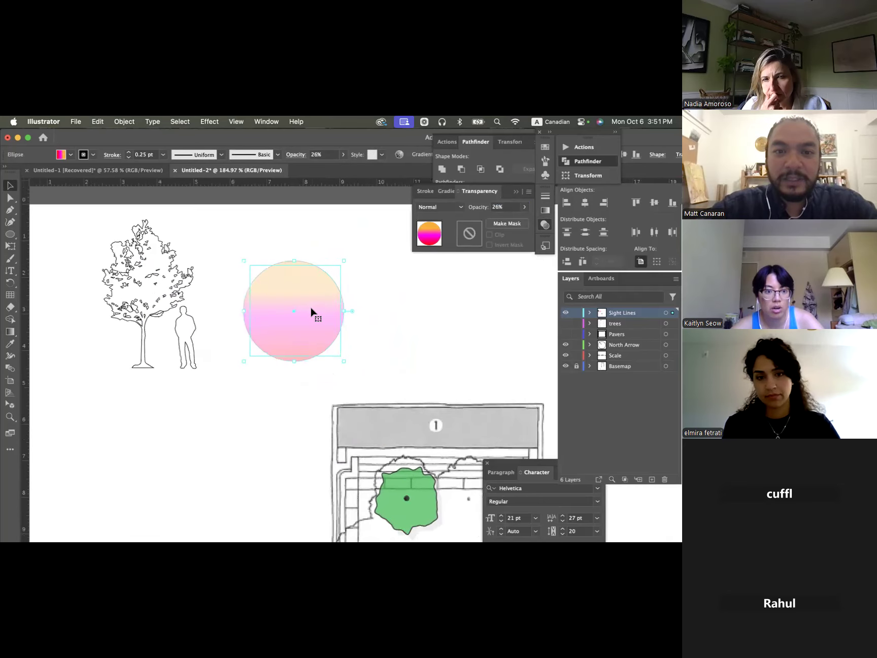
{"action": "left_click", "coordinate": [426, 270]}
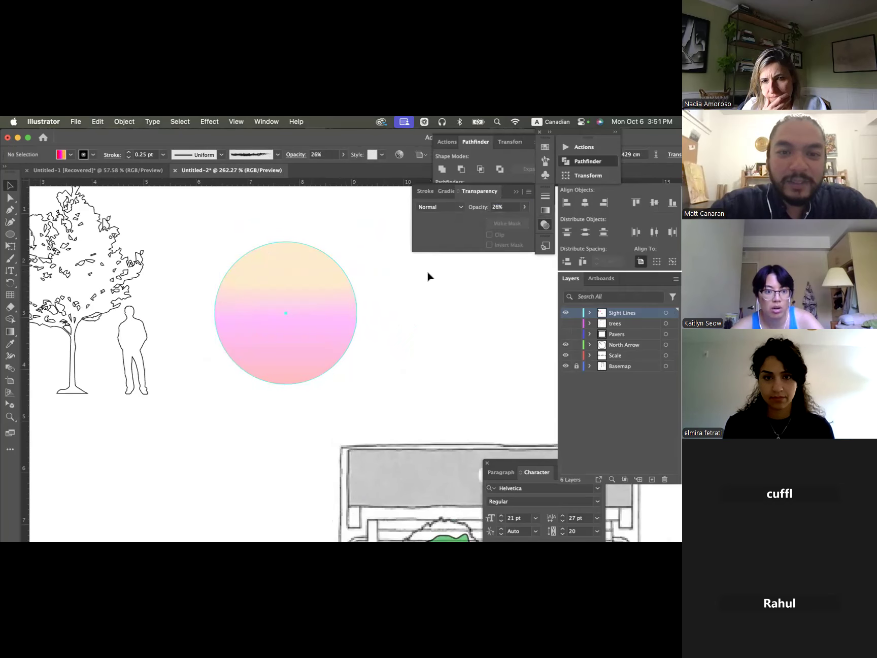
{"action": "left_click", "coordinate": [342, 268]}
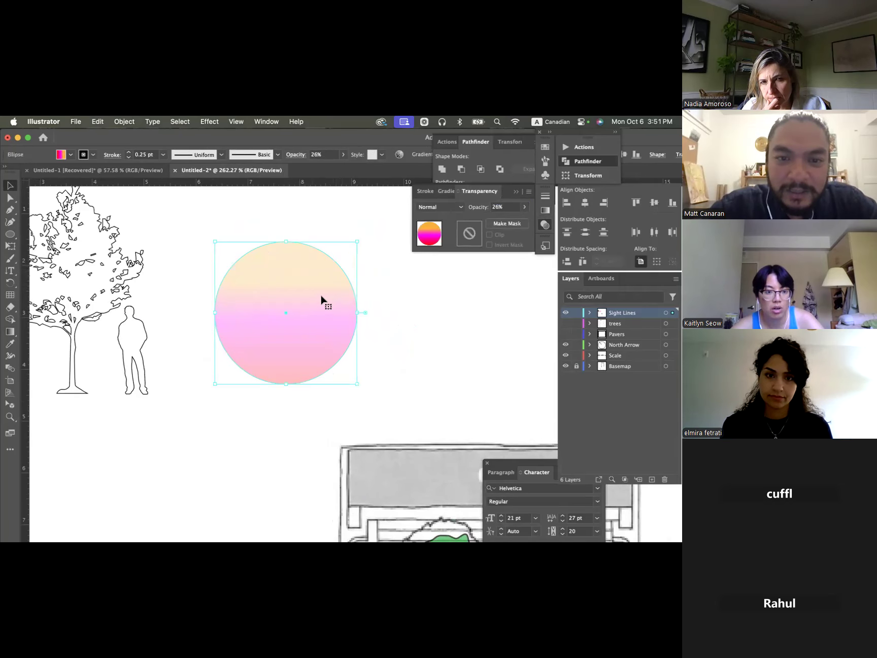
{"action": "left_click", "coordinate": [413, 307]}
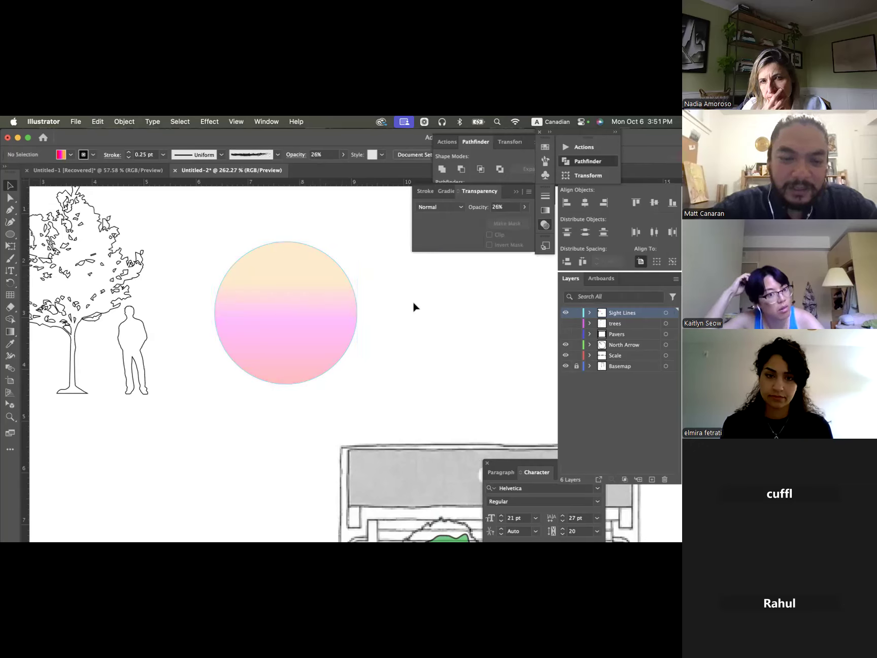
{"action": "left_click", "coordinate": [321, 284]}
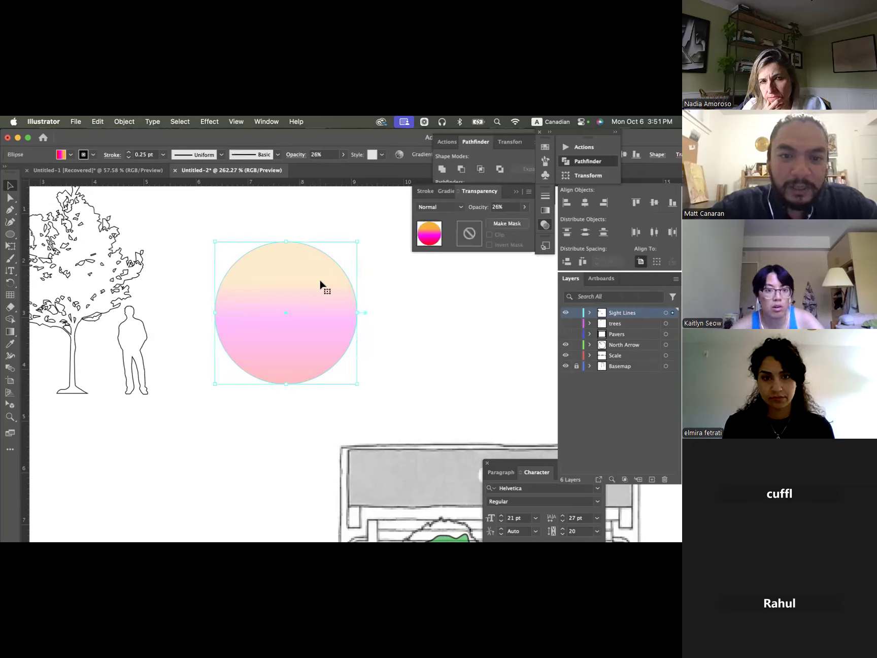
- Undo the opacity reduction on the gradient circle and deselect it
{"action": "left_click", "coordinate": [363, 274]}
{"action": "key", "text": "a"}
{"action": "left_click", "coordinate": [340, 296]}
{"action": "key", "text": "super+z"}
{"action": "left_click", "coordinate": [391, 282]}
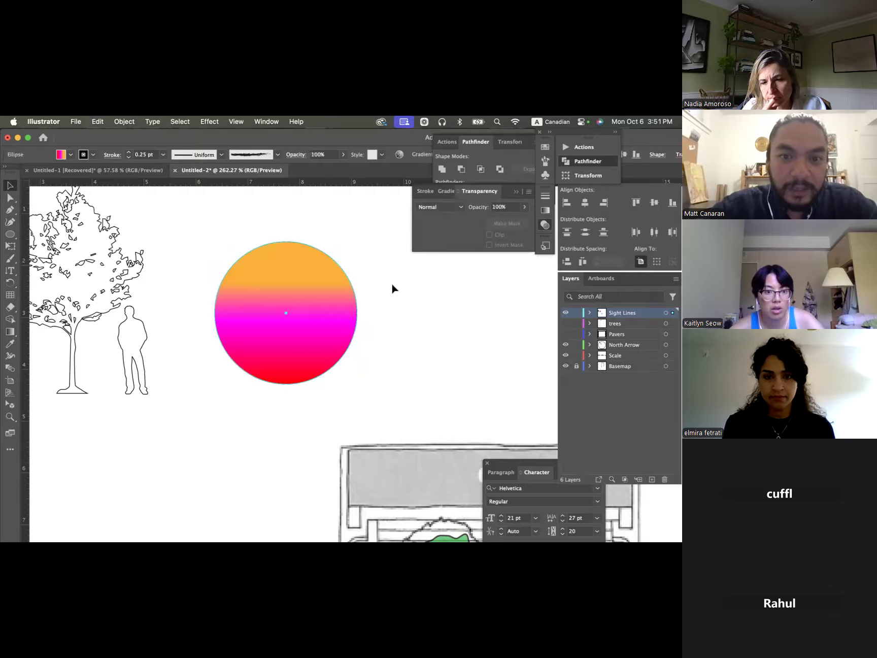
- Duplicate the gradient circle sideways so that the copy partly overlaps the original
{"action": "left_click", "coordinate": [326, 304]}
{"action": "scroll", "coordinate": [325, 305], "scroll_direction": "up", "scroll_amount": 3}
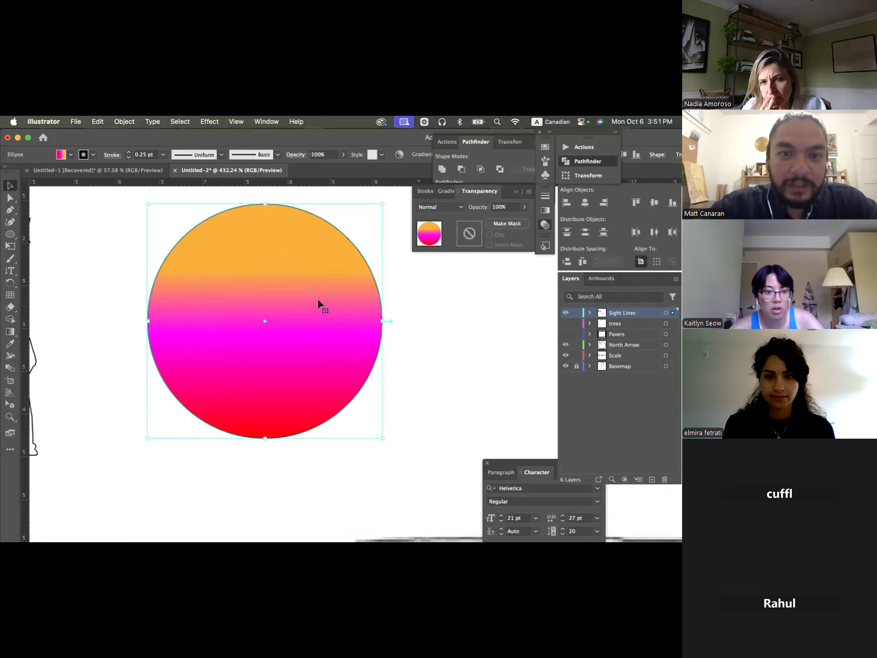
{"action": "left_click", "coordinate": [426, 288]}
{"action": "left_click", "coordinate": [338, 299]}
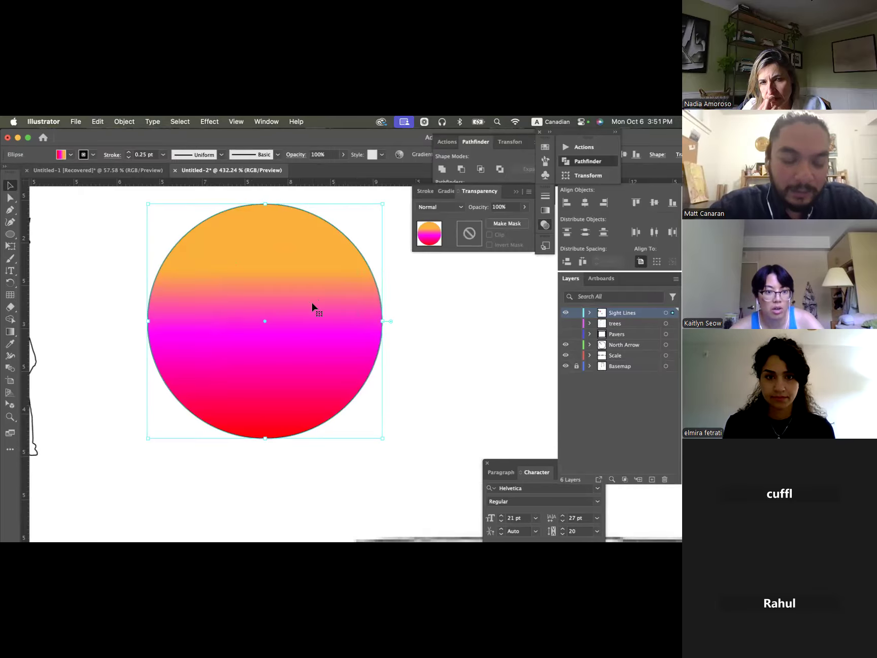
{"action": "left_click_drag", "start_coordinate": [290, 309], "coordinate": [430, 308], "text": "alt"}
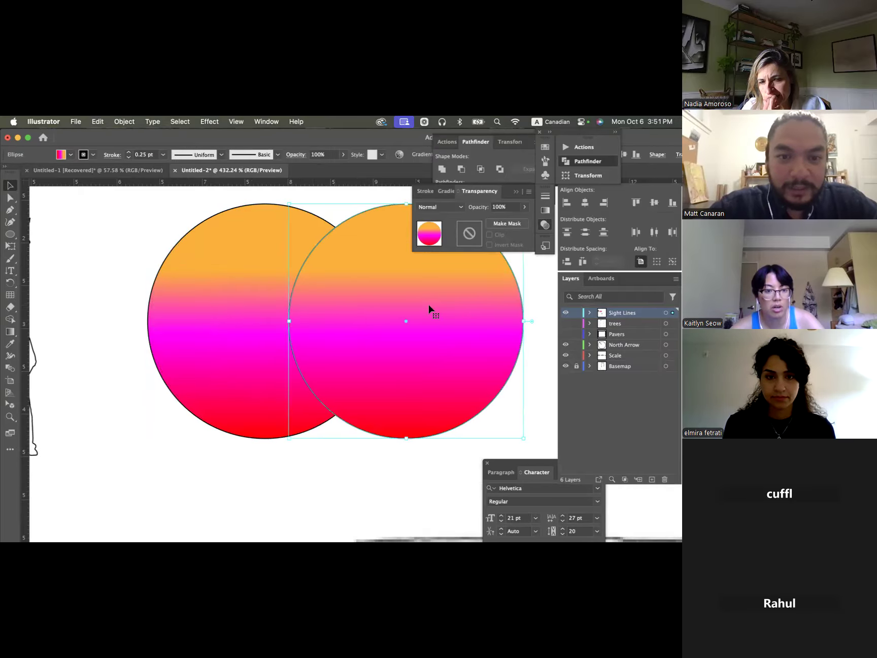
- Remove the original gradient circle's stroke and lower its opacity to 50%
{"action": "left_click", "coordinate": [247, 275]}
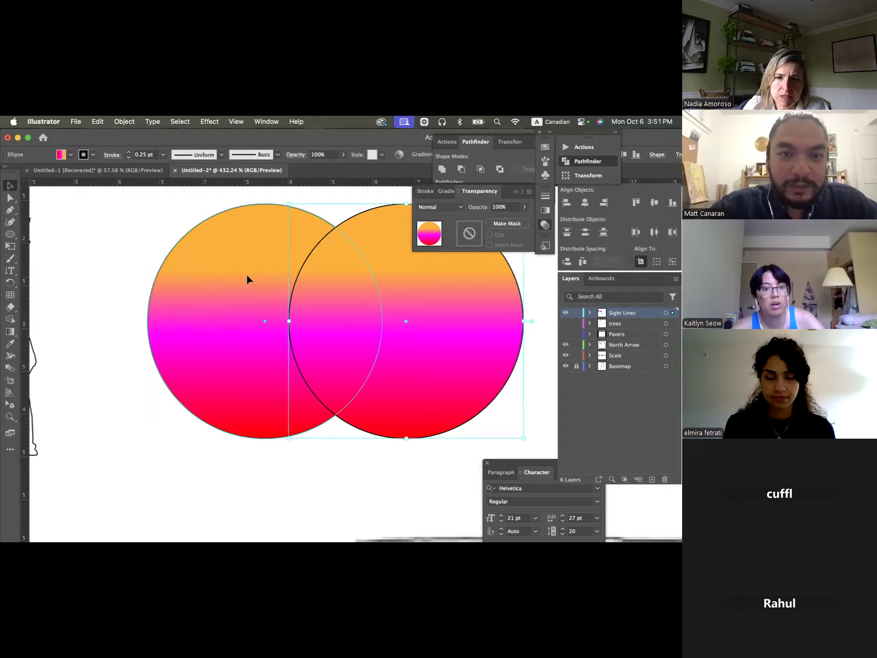
{"action": "left_click", "coordinate": [89, 155]}
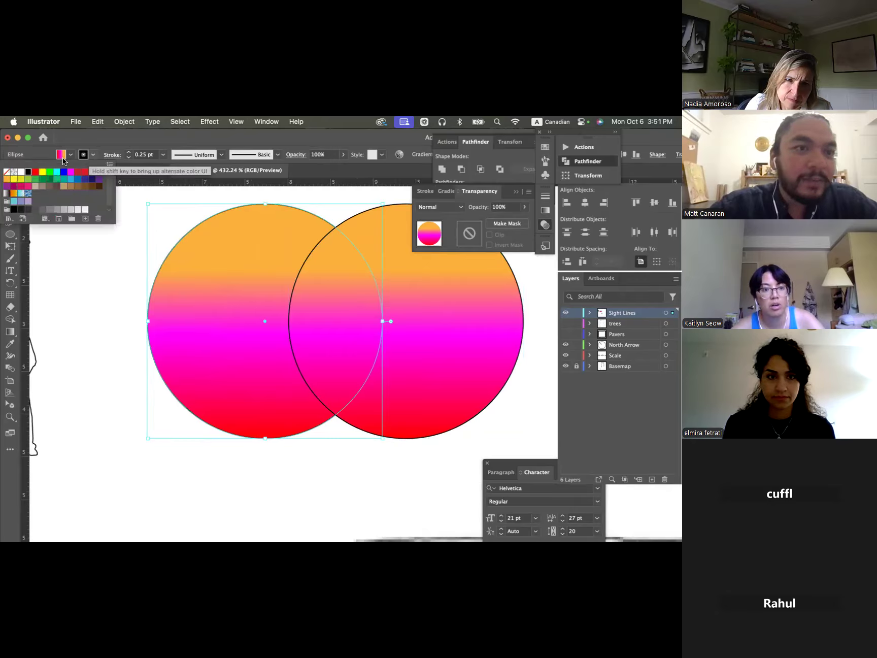
{"action": "left_click", "coordinate": [7, 174]}
{"action": "left_click", "coordinate": [154, 259]}
{"action": "left_click", "coordinate": [258, 277]}
{"action": "left_click", "coordinate": [509, 207]}
{"action": "type", "text": "50"}
{"action": "key", "text": "Return"}
- Set the duplicate circle's fill to None in the swatches, keeping only its black outline
{"action": "left_click", "coordinate": [407, 304]}
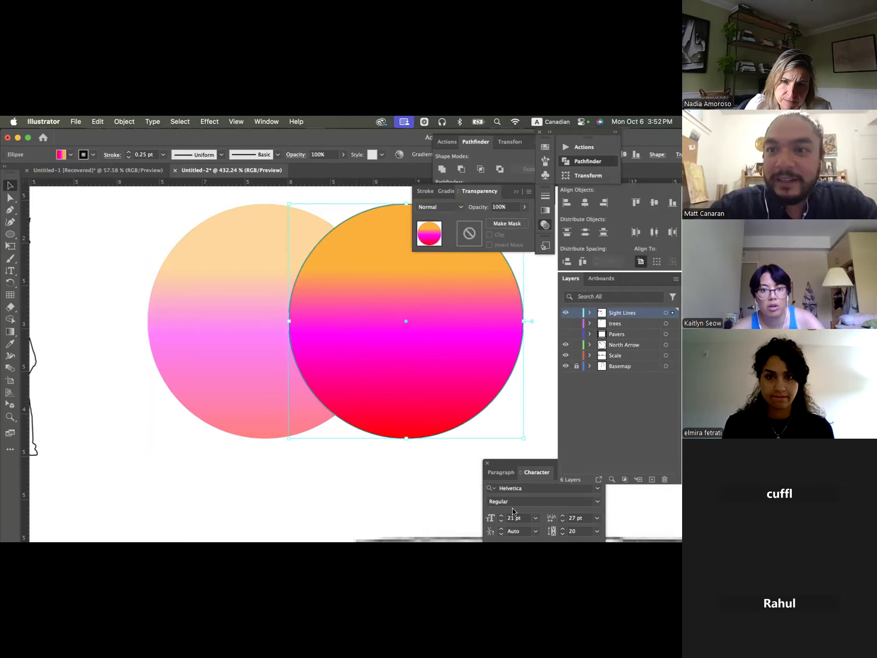
{"action": "left_click", "coordinate": [145, 375]}
{"action": "left_click", "coordinate": [409, 301]}
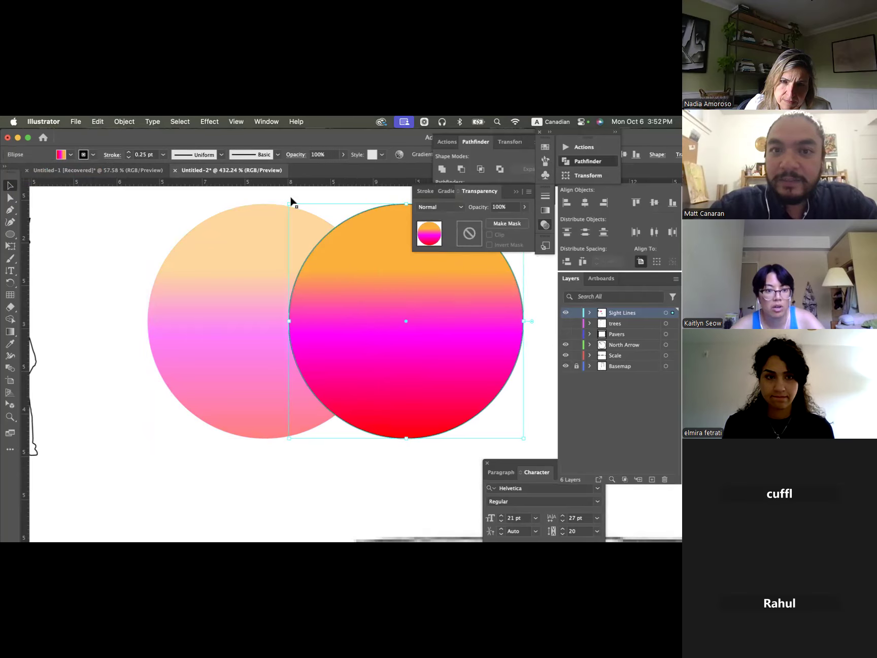
{"action": "left_click", "coordinate": [147, 225]}
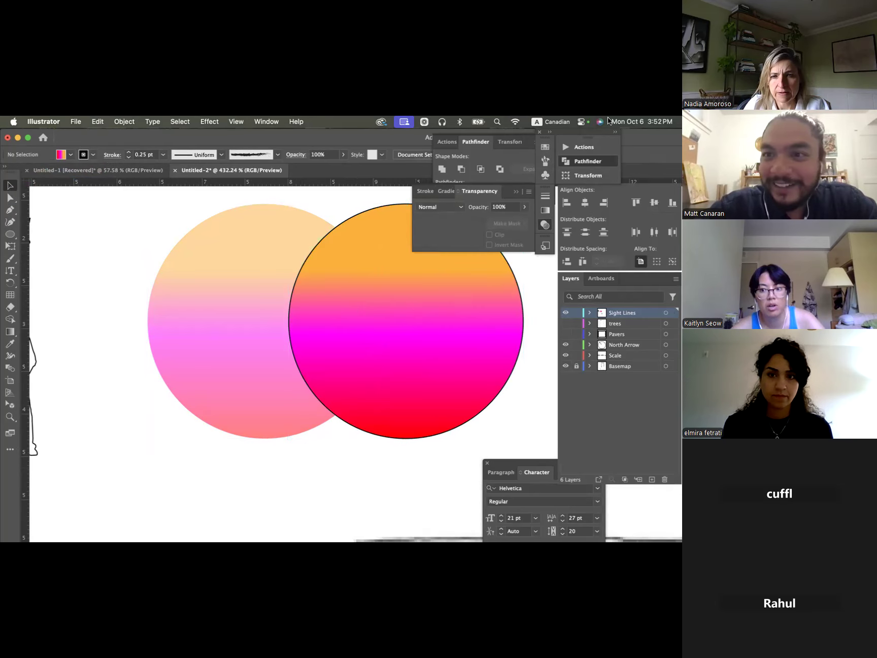
{"action": "left_click", "coordinate": [265, 122]}
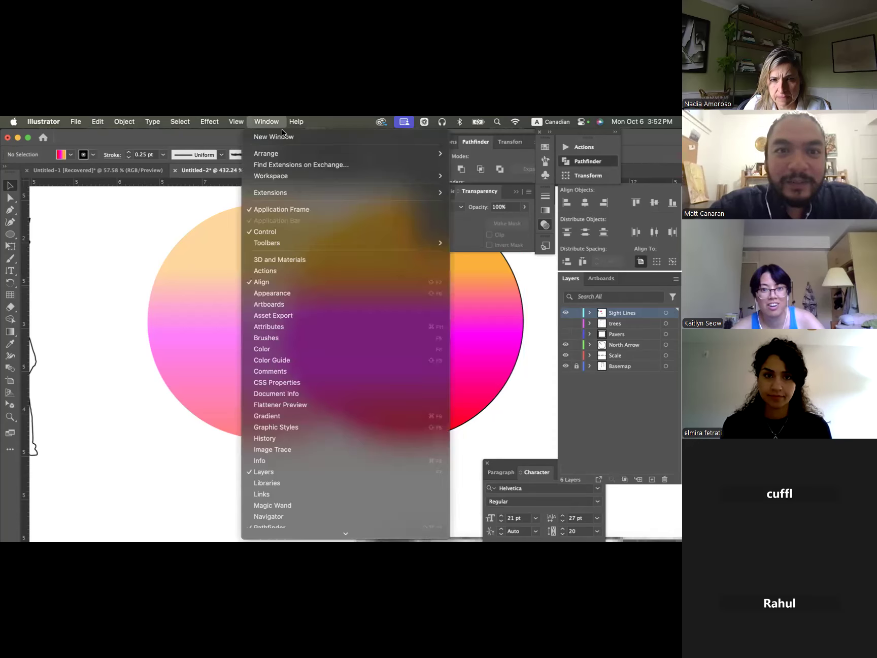
{"action": "scroll", "coordinate": [311, 419], "scroll_direction": "down", "scroll_amount": 5}
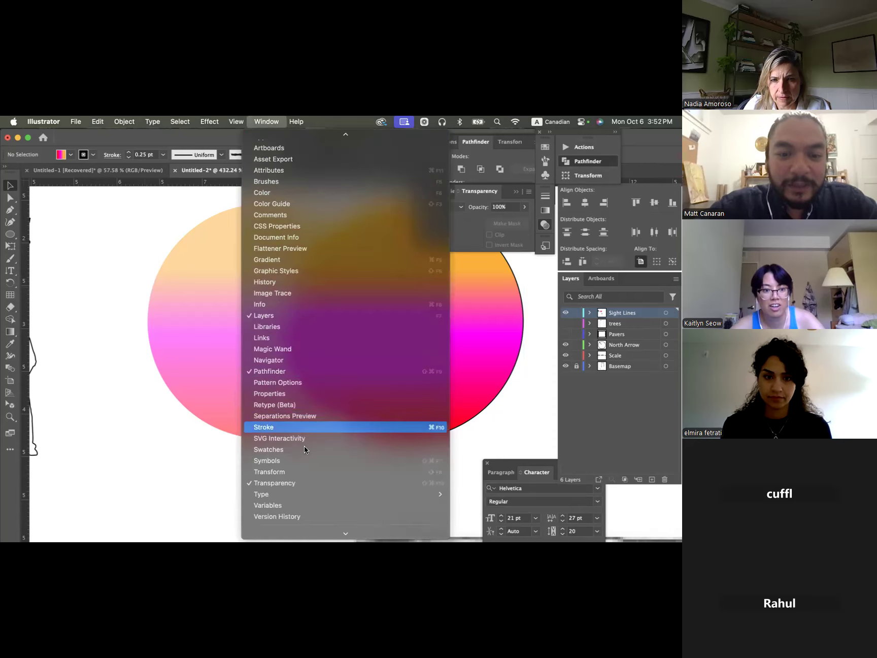
{"action": "left_click", "coordinate": [301, 450]}
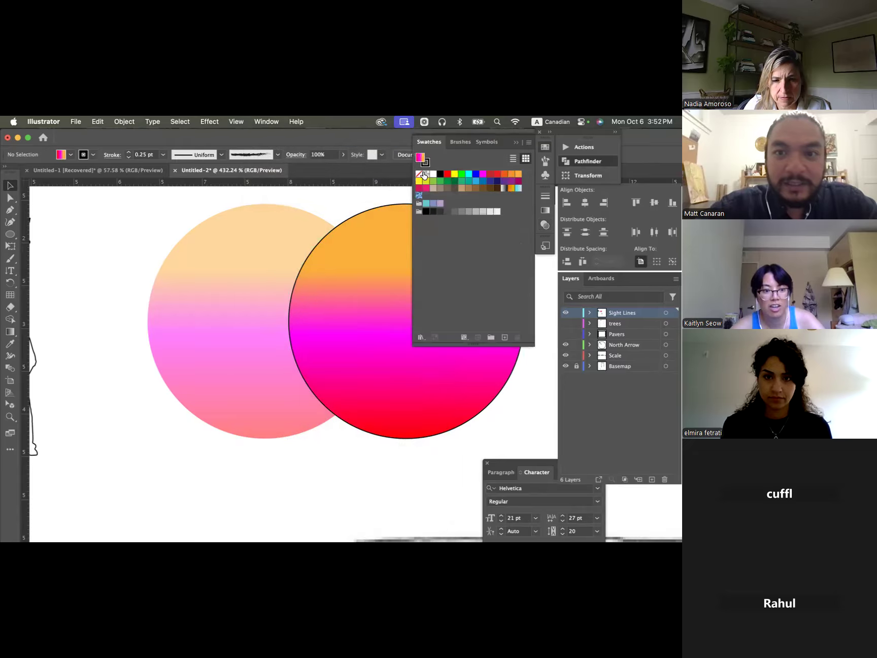
{"action": "left_click", "coordinate": [384, 249]}
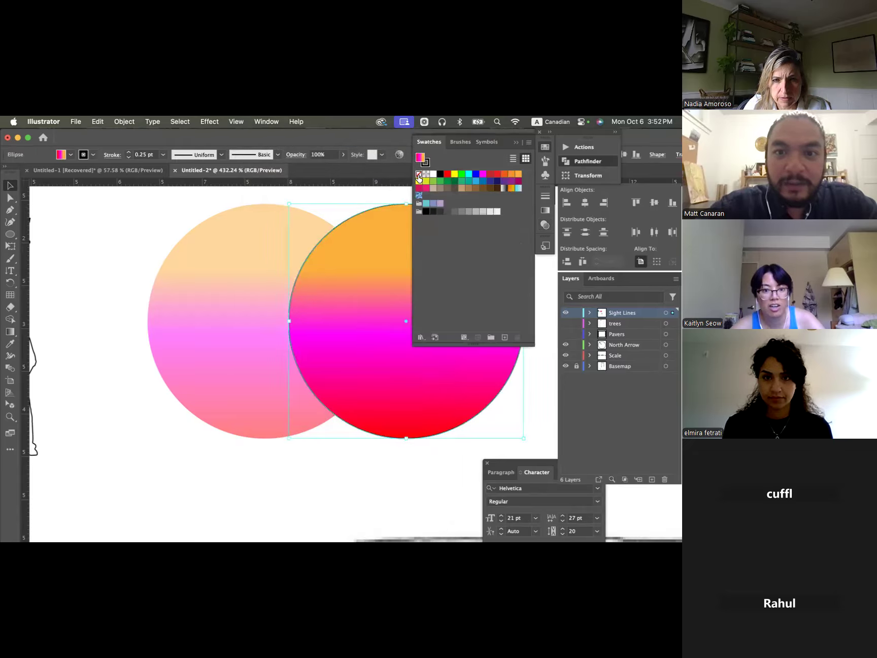
{"action": "left_click", "coordinate": [418, 174]}
{"action": "left_click", "coordinate": [378, 199]}
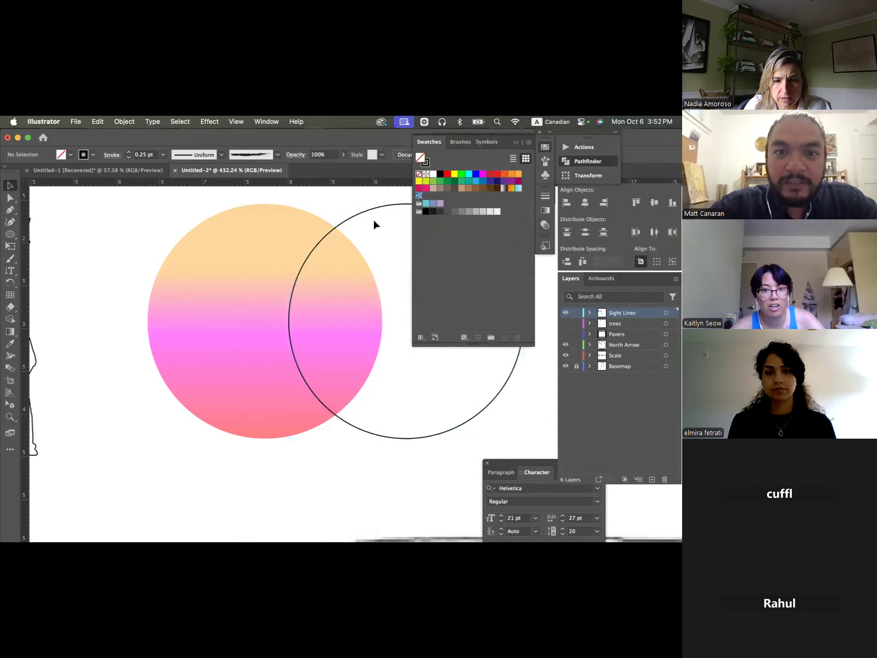
- Select both circles and align their horizontal centres so the black outline sits over the semi-transparent gradient fill
{"action": "left_click", "coordinate": [372, 210]}
{"action": "left_click", "coordinate": [247, 257], "text": "shift"}
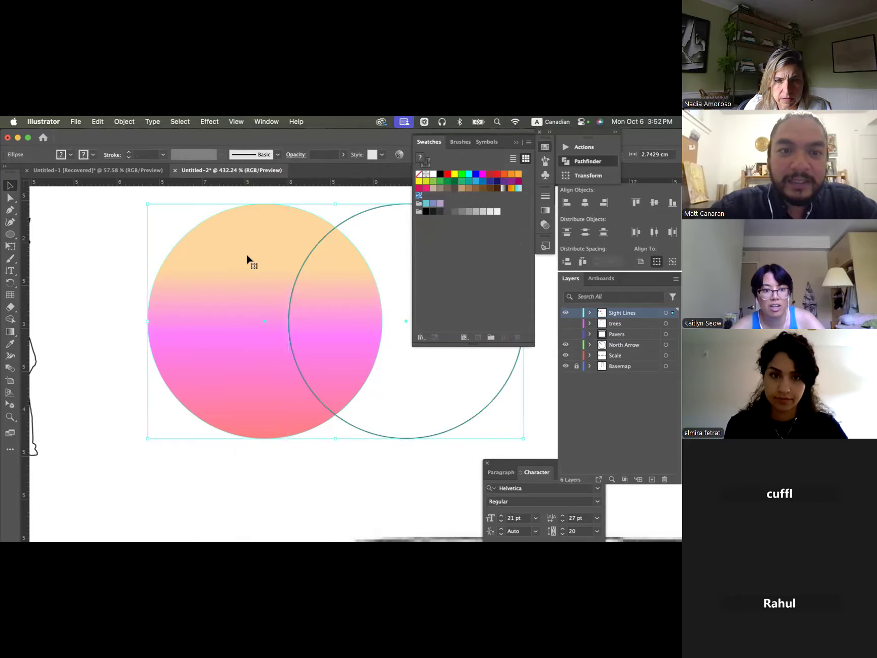
{"action": "right_click", "coordinate": [247, 258]}
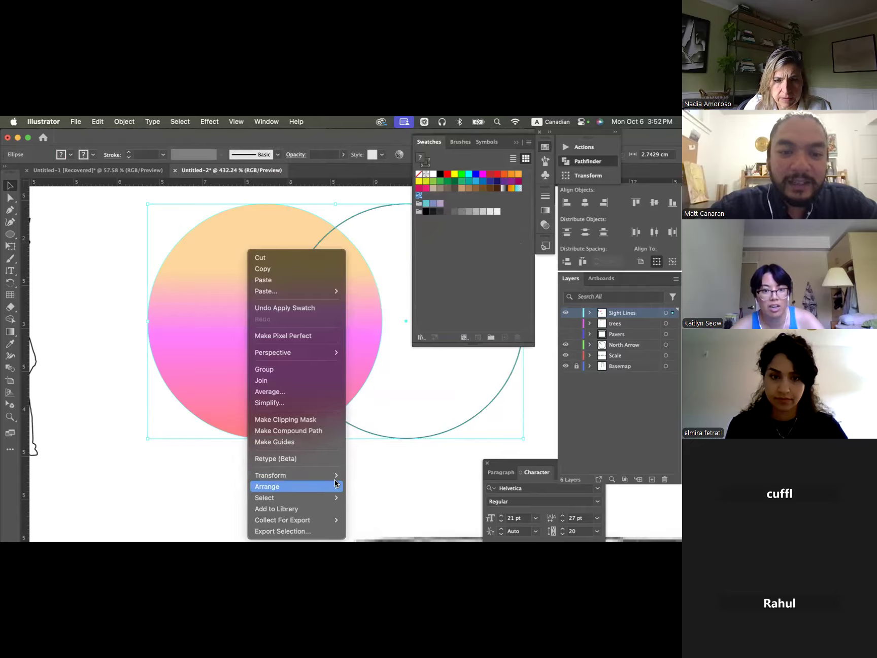
{"action": "mouse_move", "coordinate": [335, 491]}
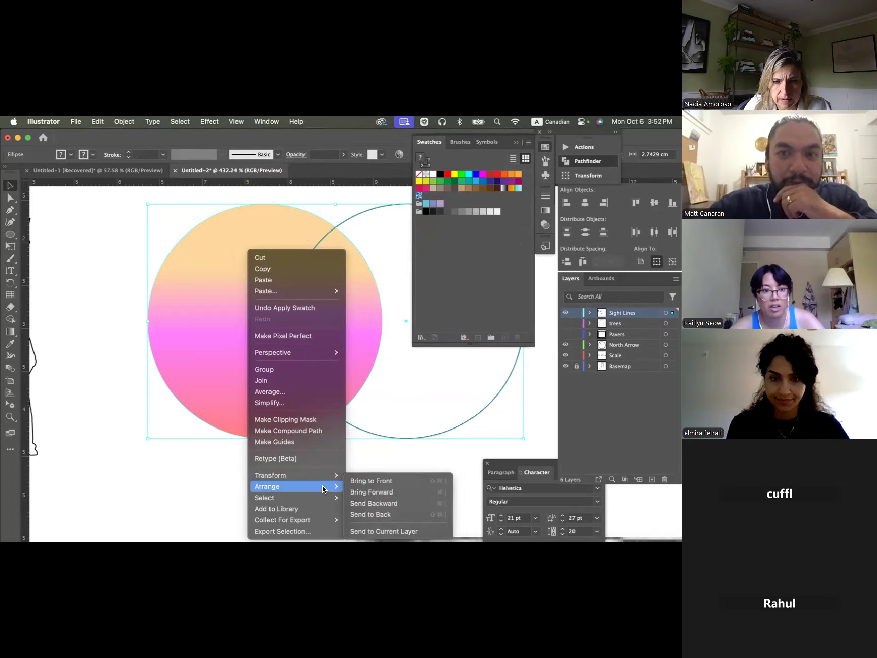
{"action": "left_click", "coordinate": [517, 143]}
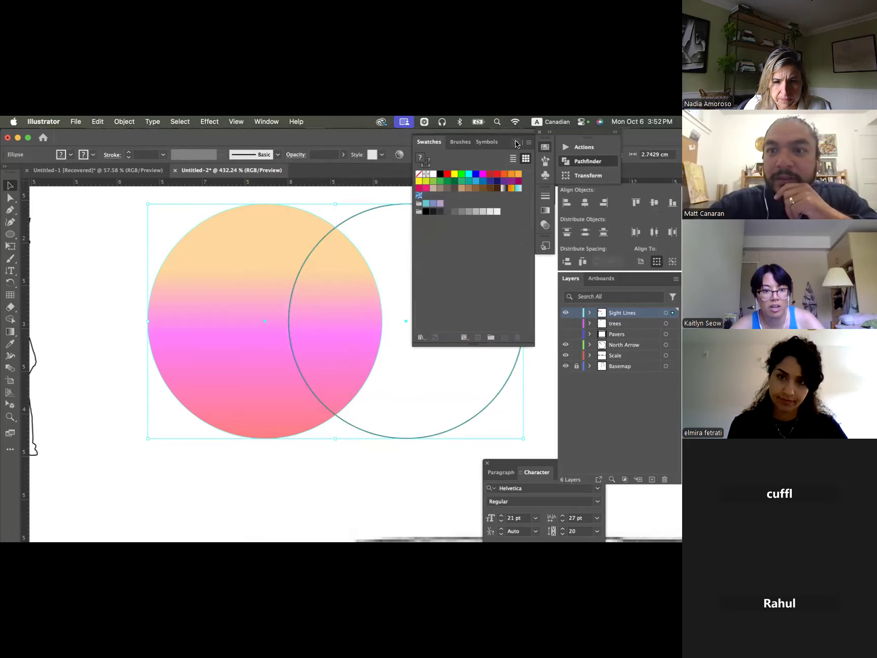
{"action": "left_click", "coordinate": [516, 142]}
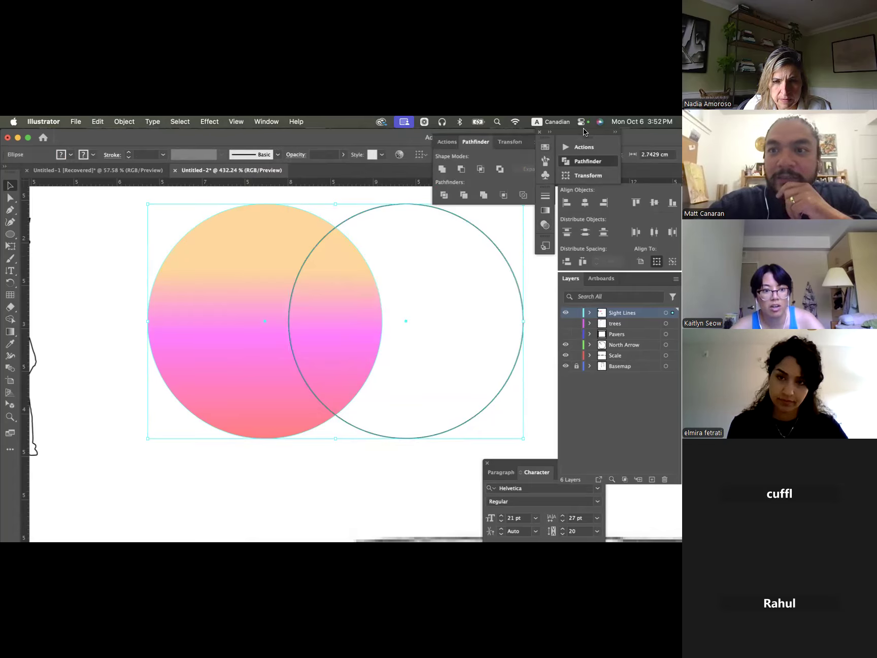
{"action": "left_click_drag", "start_coordinate": [580, 131], "coordinate": [533, 131]}
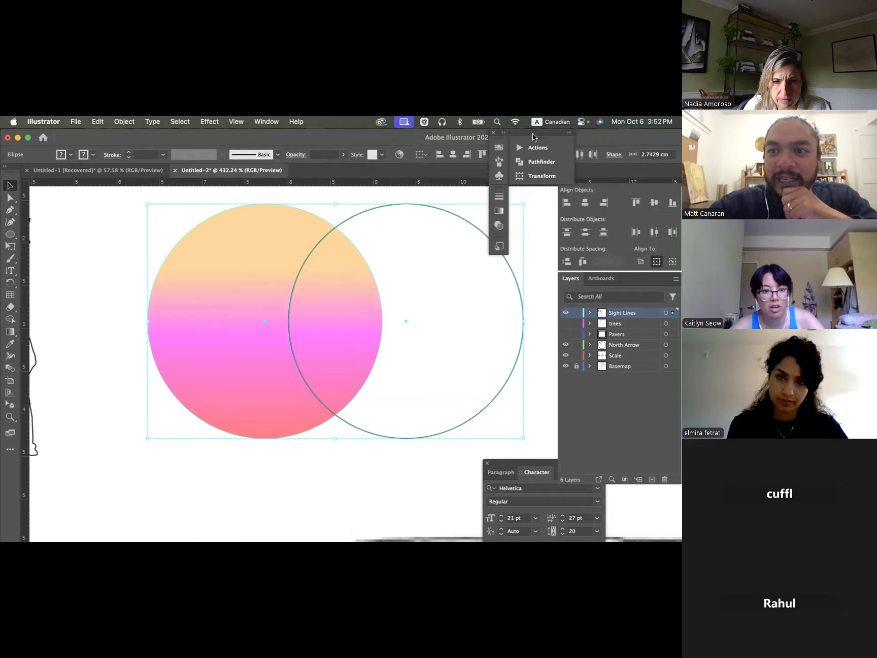
{"action": "left_click", "coordinate": [586, 202]}
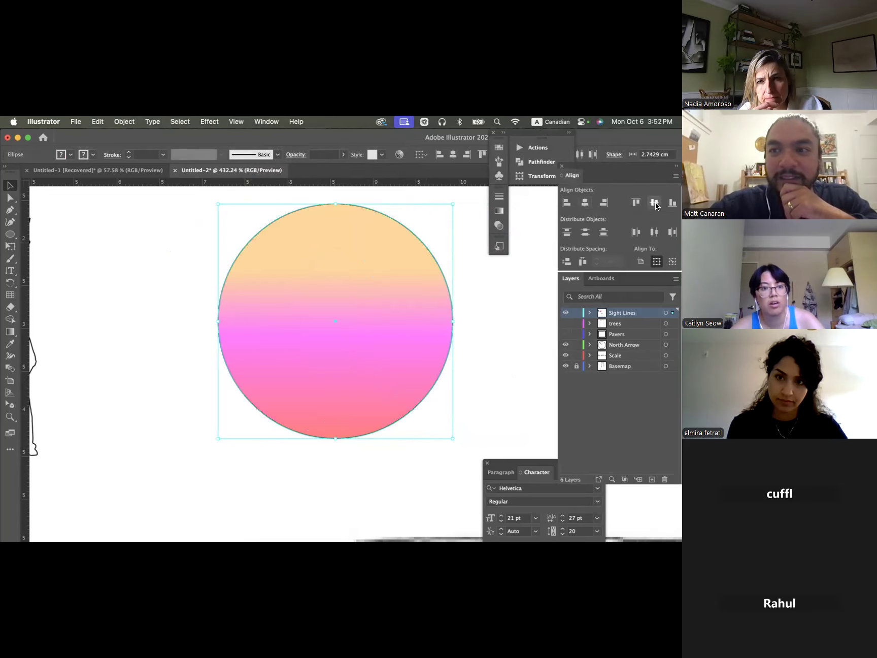
{"action": "left_click", "coordinate": [508, 315]}
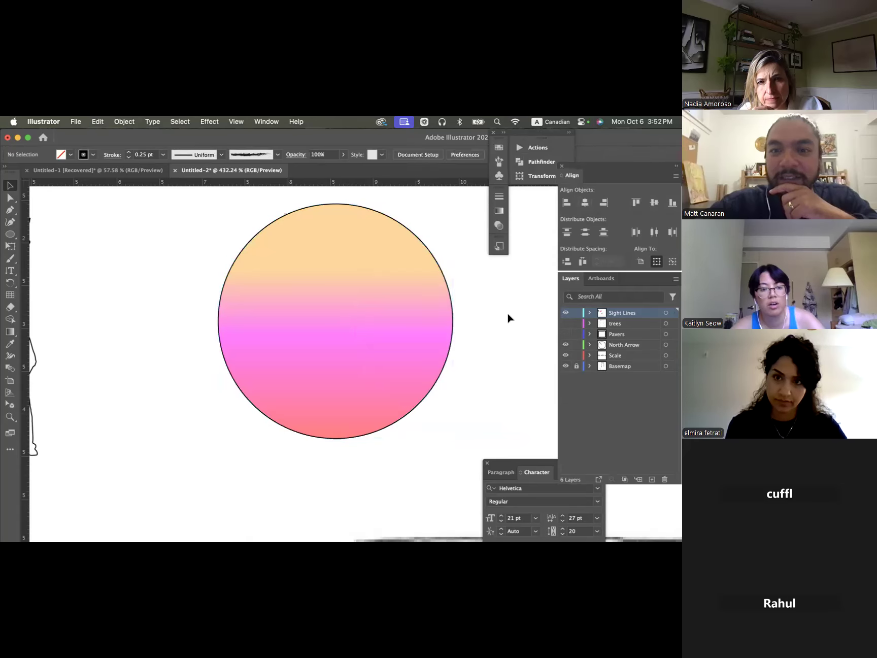
- Scale down the stacked gradient and outline circles together and place them beside the top of the tree
{"action": "scroll", "coordinate": [507, 314], "scroll_direction": "down", "scroll_amount": 5, "text": "alt"}
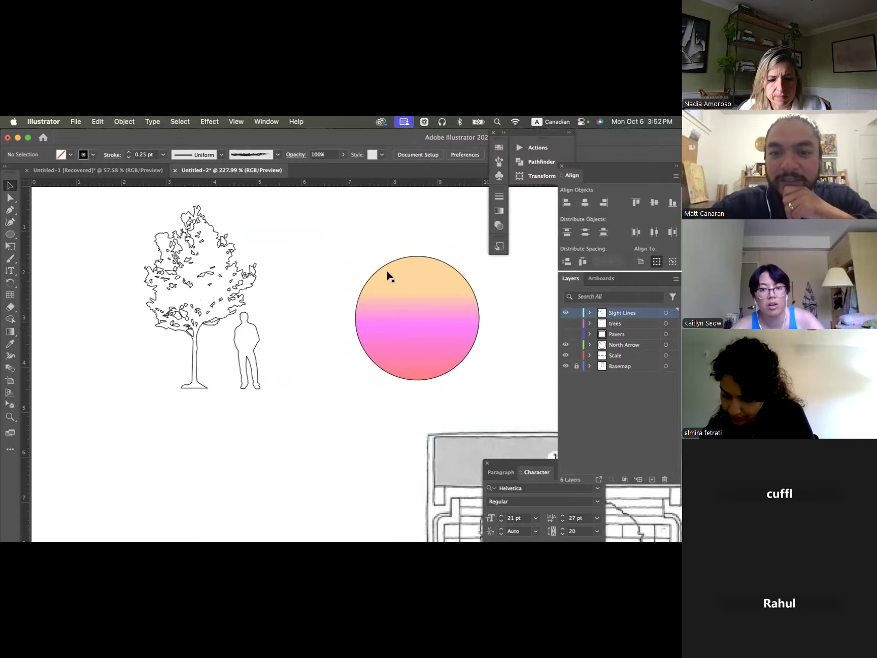
{"action": "left_click", "coordinate": [420, 325]}
{"action": "right_click", "coordinate": [441, 327]}
{"action": "left_click_drag", "start_coordinate": [341, 241], "coordinate": [352, 275]}
{"action": "left_click", "coordinate": [470, 366]}
{"action": "left_click", "coordinate": [492, 315]}
{"action": "left_click", "coordinate": [352, 275]}
{"action": "left_click_drag", "start_coordinate": [369, 331], "coordinate": [281, 242]}
{"action": "left_click", "coordinate": [343, 252]}
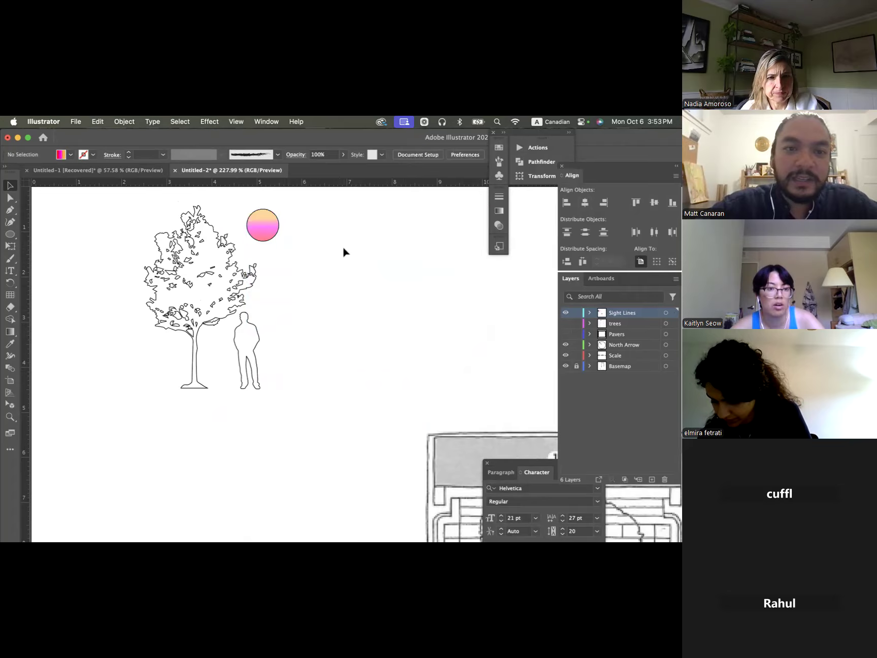
- Draw an open curved path with five anchor points beside the standing figure using the Curvature tool
{"action": "scroll", "coordinate": [342, 251], "scroll_direction": "up", "scroll_amount": 2}
{"action": "scroll", "coordinate": [342, 251], "scroll_direction": "left", "scroll_amount": 2}
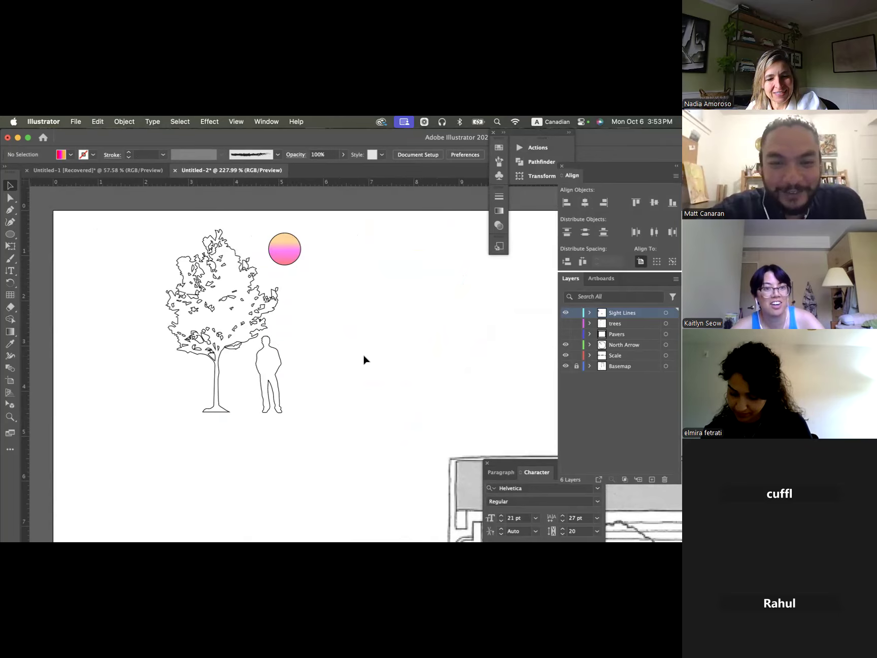
{"action": "scroll", "coordinate": [303, 323], "scroll_direction": "right", "scroll_amount": 5}
{"action": "scroll", "coordinate": [303, 323], "scroll_direction": "down", "scroll_amount": 2}
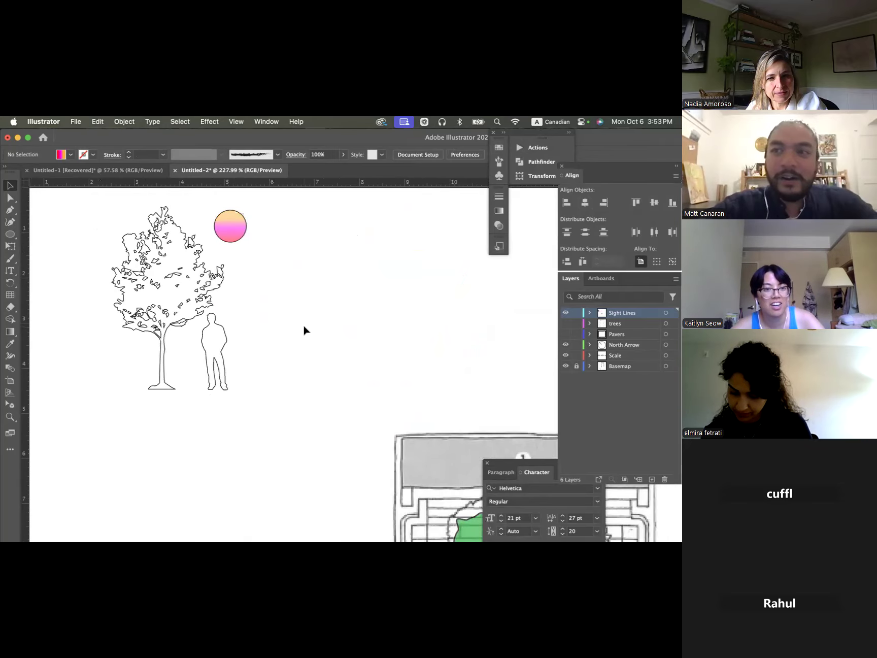
{"action": "left_click", "coordinate": [10, 234]}
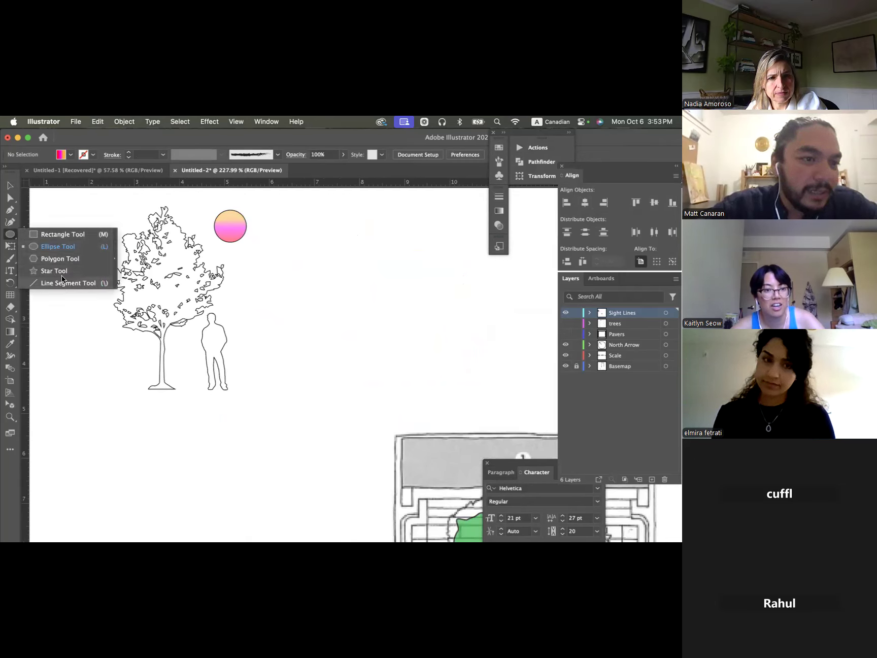
{"action": "left_click", "coordinate": [10, 222]}
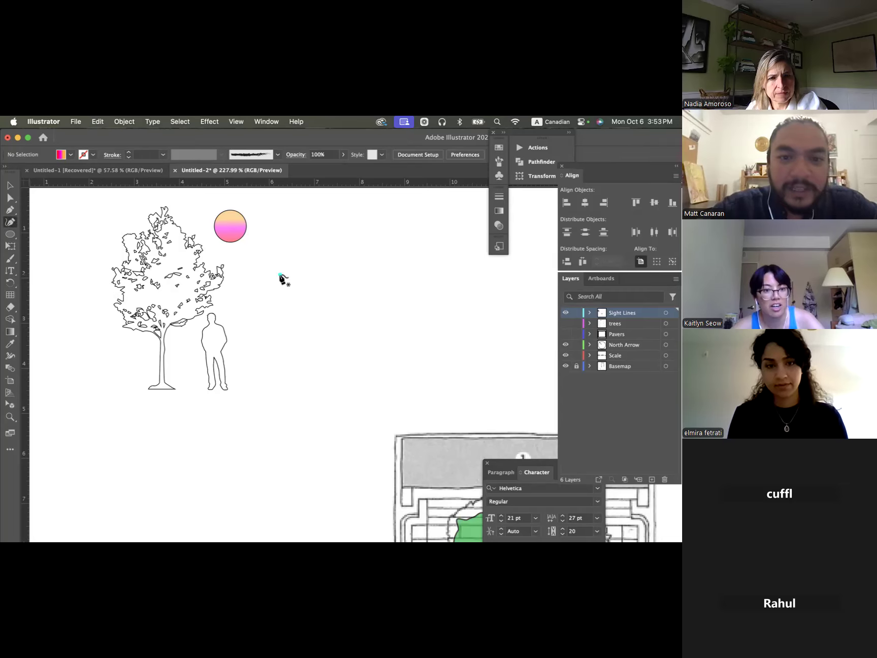
{"action": "left_click", "coordinate": [280, 275]}
{"action": "left_click", "coordinate": [304, 372]}
{"action": "left_click", "coordinate": [367, 319]}
{"action": "left_click", "coordinate": [393, 251]}
{"action": "left_click", "coordinate": [425, 262]}
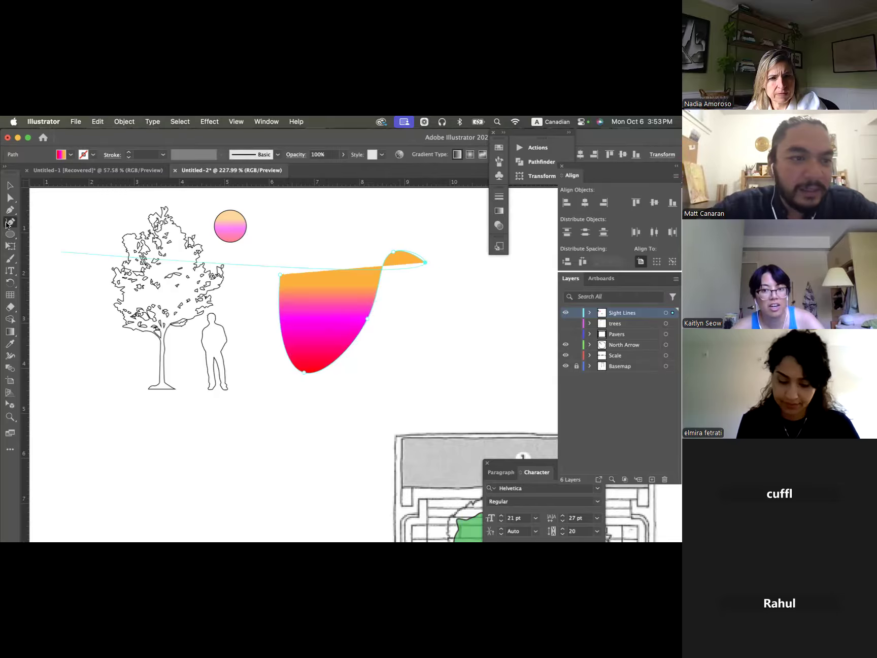
{"action": "key", "text": "Escape"}
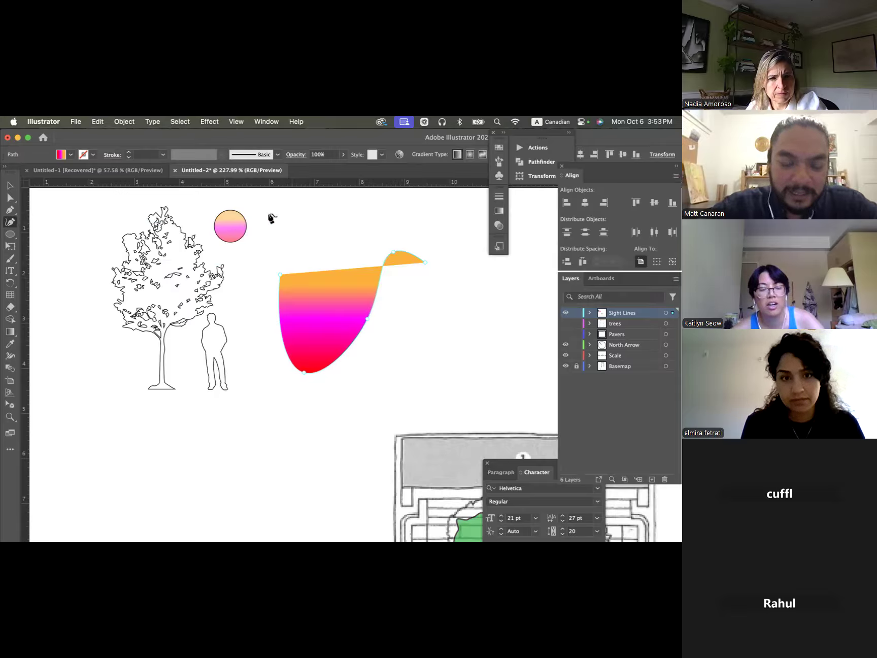
- Set the curved path's fill to None and its stroke to black, and deselect it
{"action": "key", "text": "v"}
{"action": "left_click", "coordinate": [389, 336]}
{"action": "left_click", "coordinate": [336, 315]}
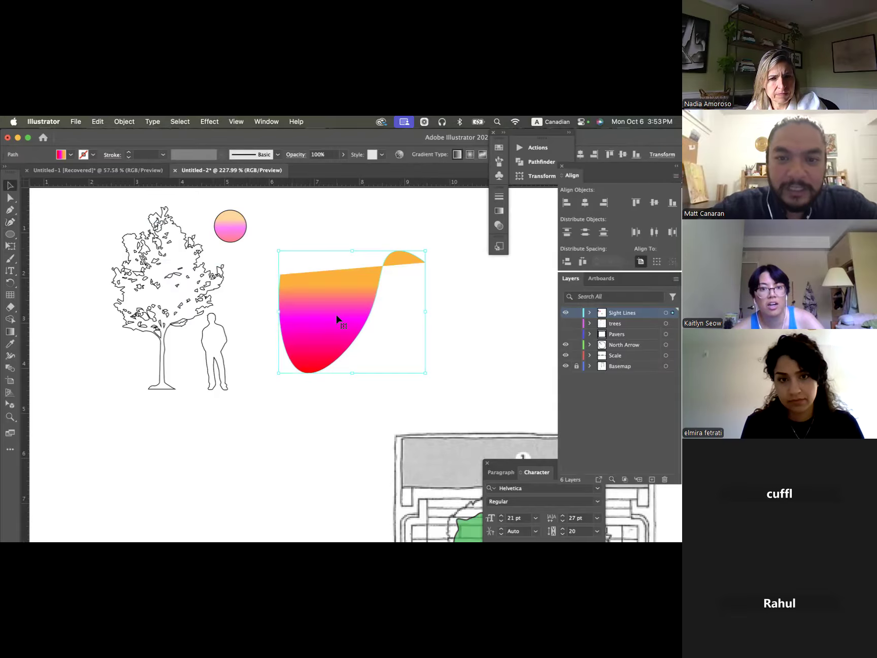
{"action": "left_click", "coordinate": [499, 148]}
{"action": "left_click", "coordinate": [377, 175]}
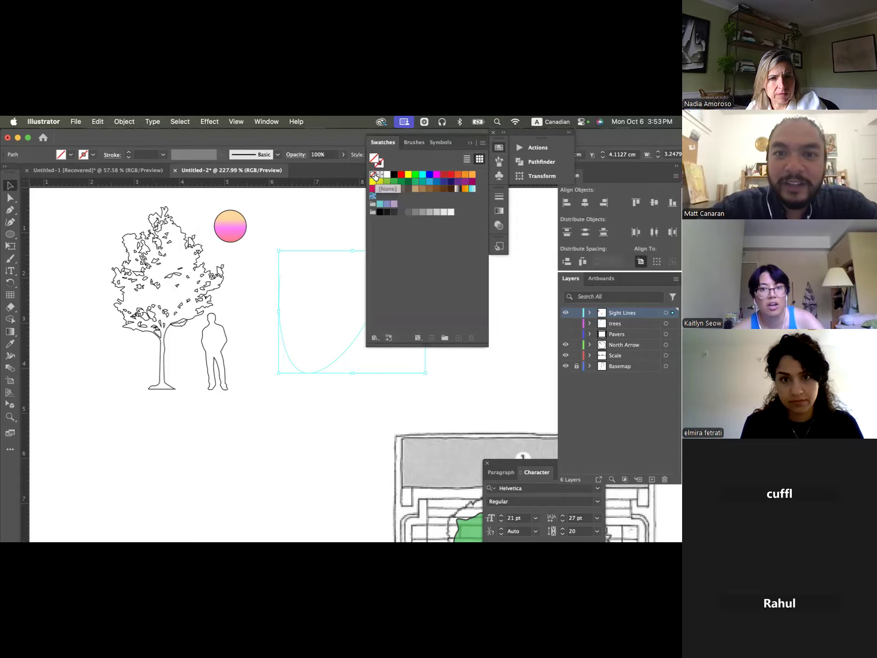
{"action": "left_click", "coordinate": [381, 164]}
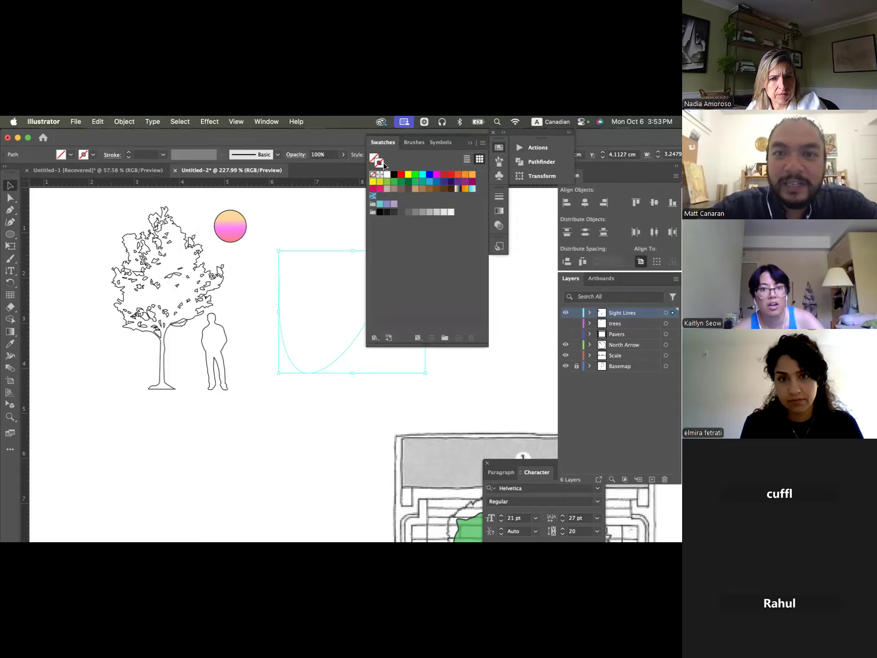
{"action": "left_click", "coordinate": [396, 174]}
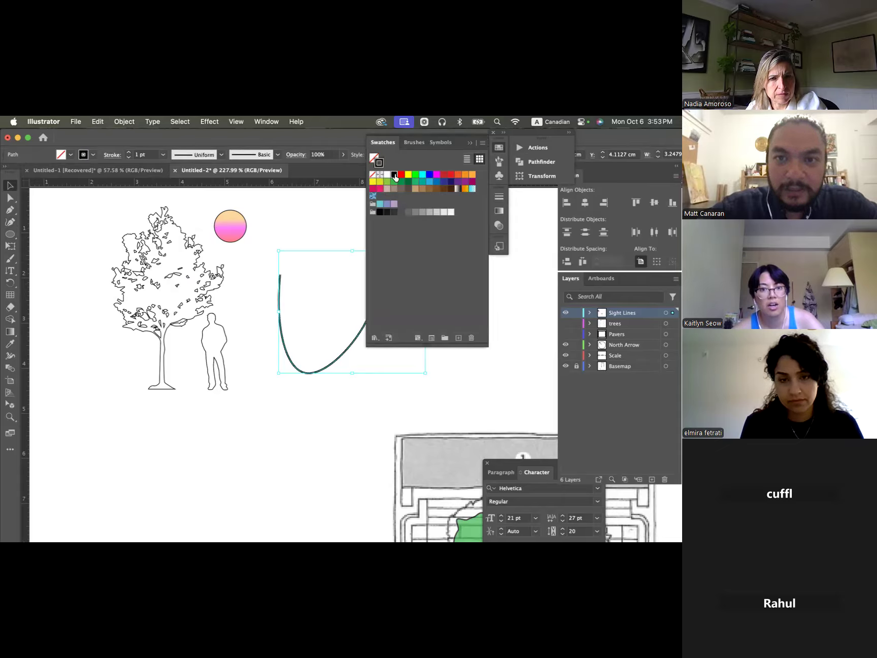
{"action": "left_click", "coordinate": [341, 201]}
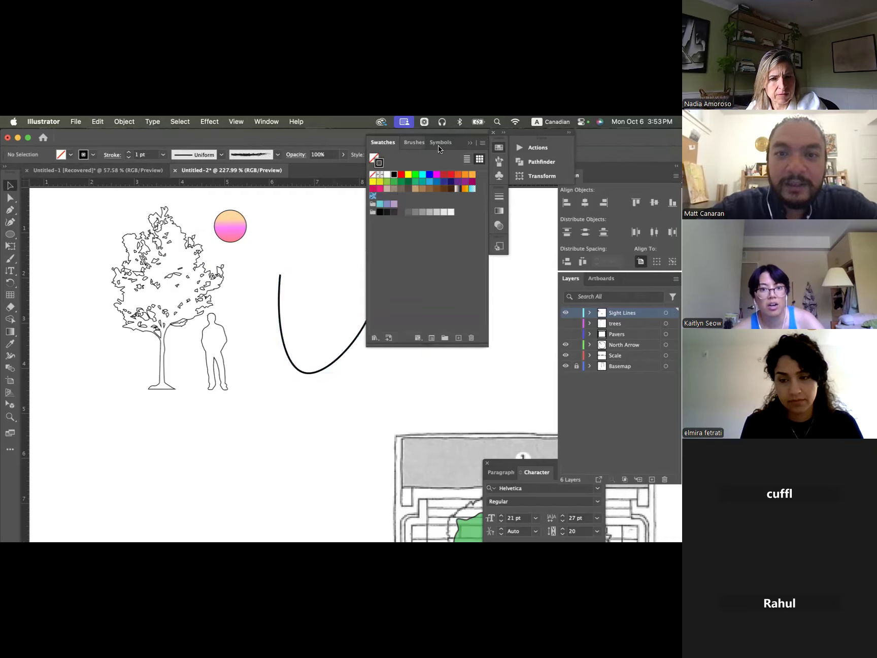
- Collapse the Swatches panel group, then select the curved path and apply the Arrow 7 arrowhead to its end point
{"action": "left_click", "coordinate": [469, 142]}
{"action": "left_click", "coordinate": [415, 256]}
{"action": "left_click", "coordinate": [454, 274]}
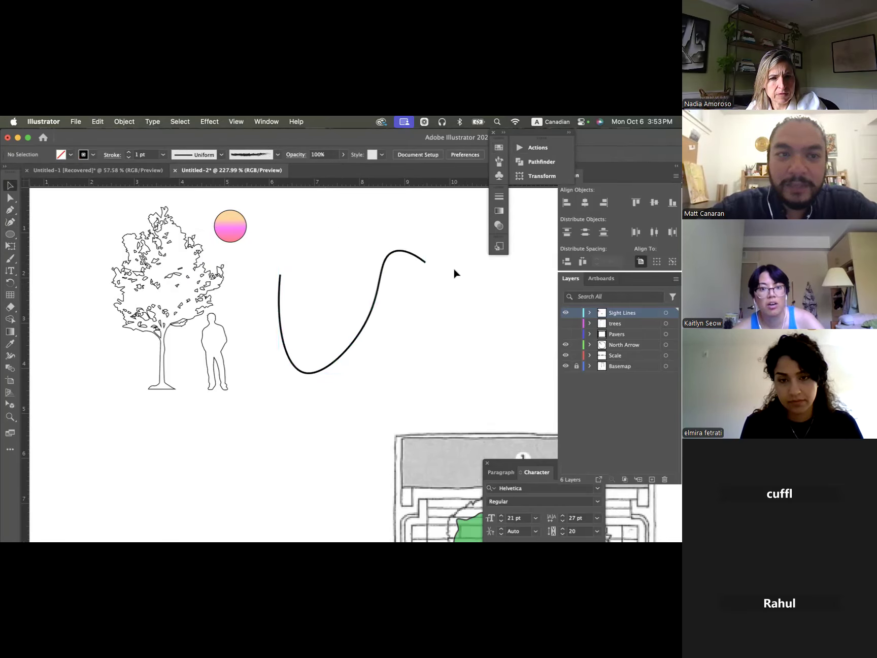
{"action": "left_click", "coordinate": [408, 253]}
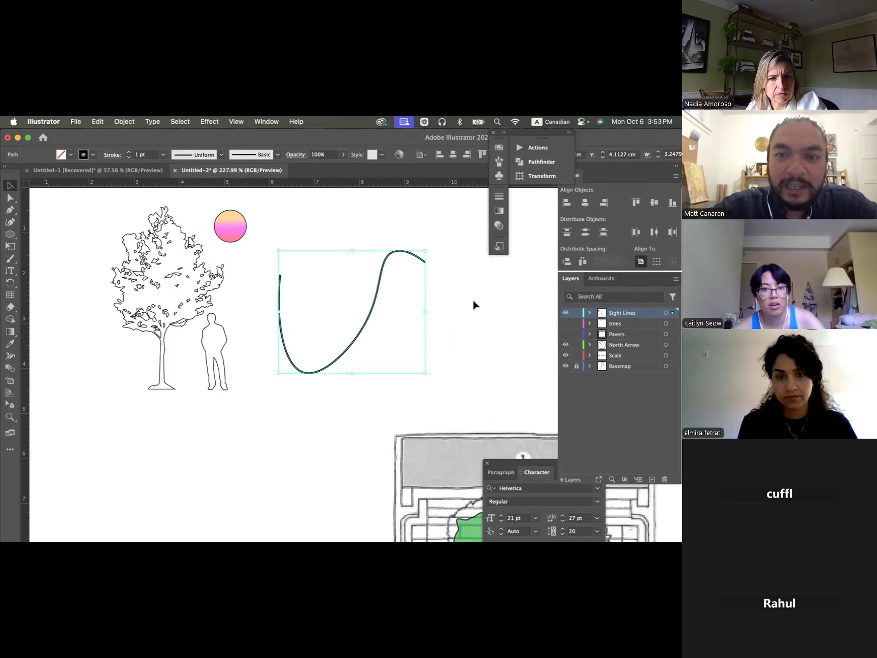
{"action": "left_click", "coordinate": [112, 156]}
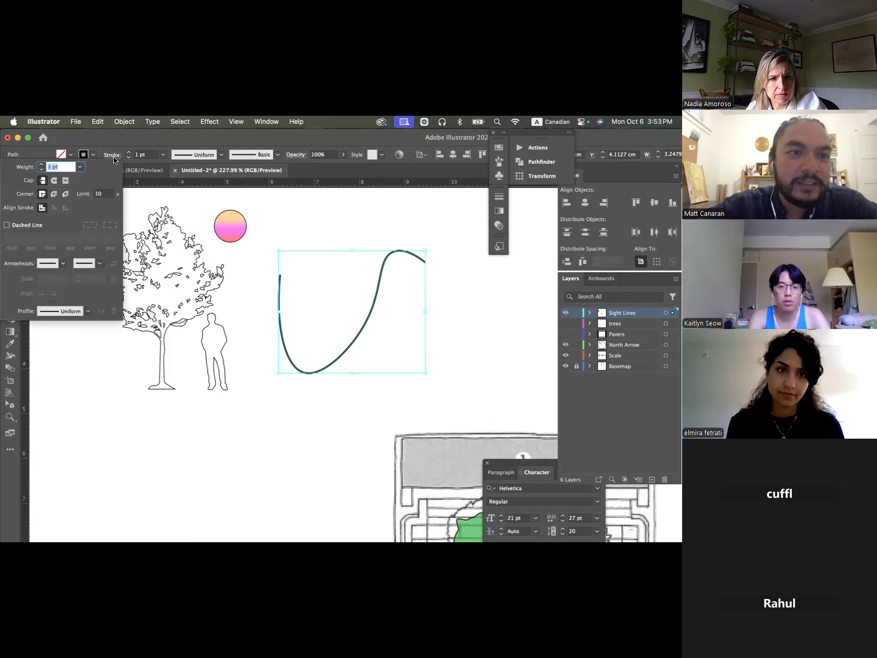
{"action": "left_click", "coordinate": [100, 263]}
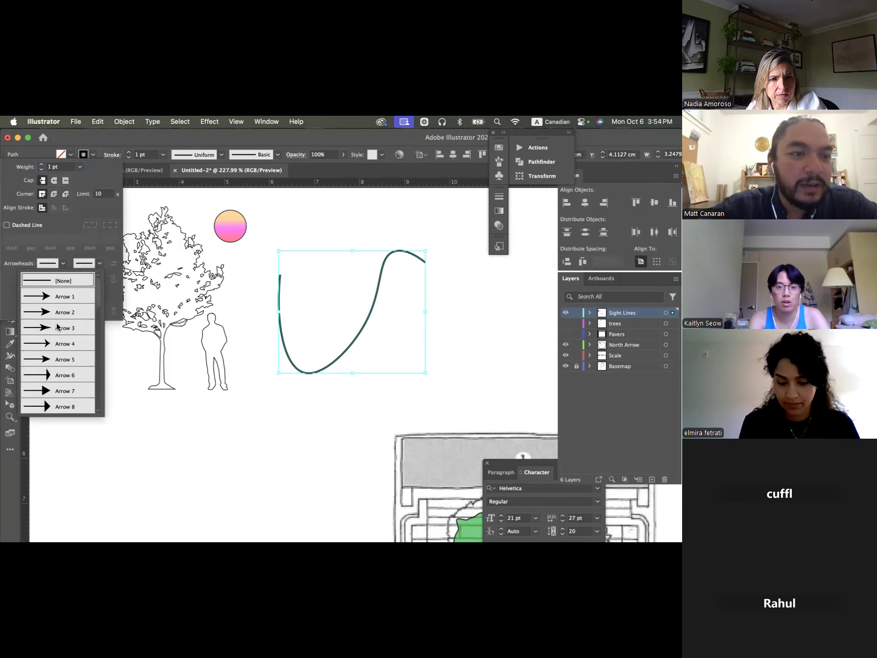
{"action": "left_click", "coordinate": [54, 395]}
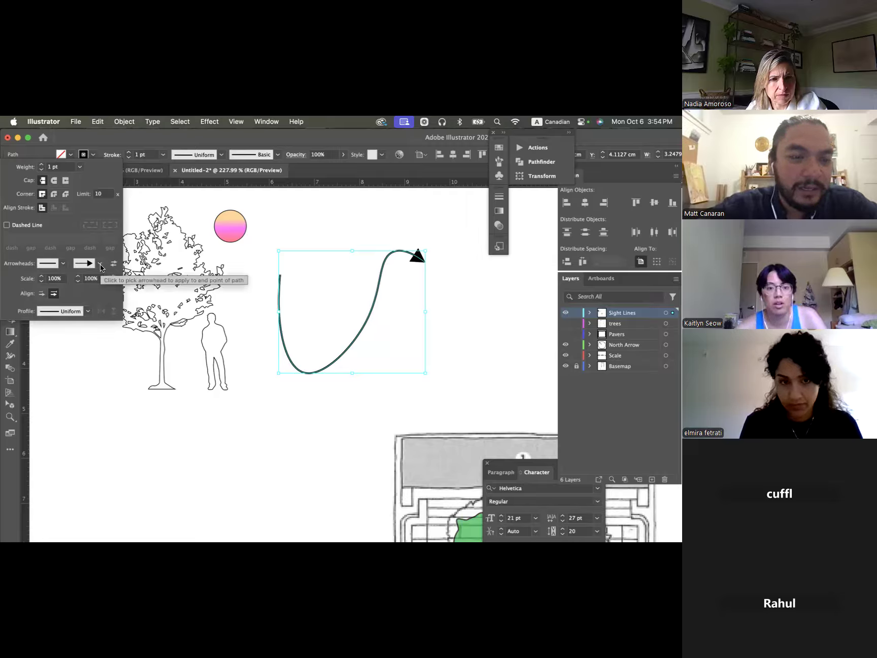
- Apply the square Arrow 22 arrowhead to the curved path's start point and deselect the path
{"action": "left_click", "coordinate": [63, 263]}
{"action": "scroll", "coordinate": [65, 307], "scroll_direction": "down", "scroll_amount": 10}
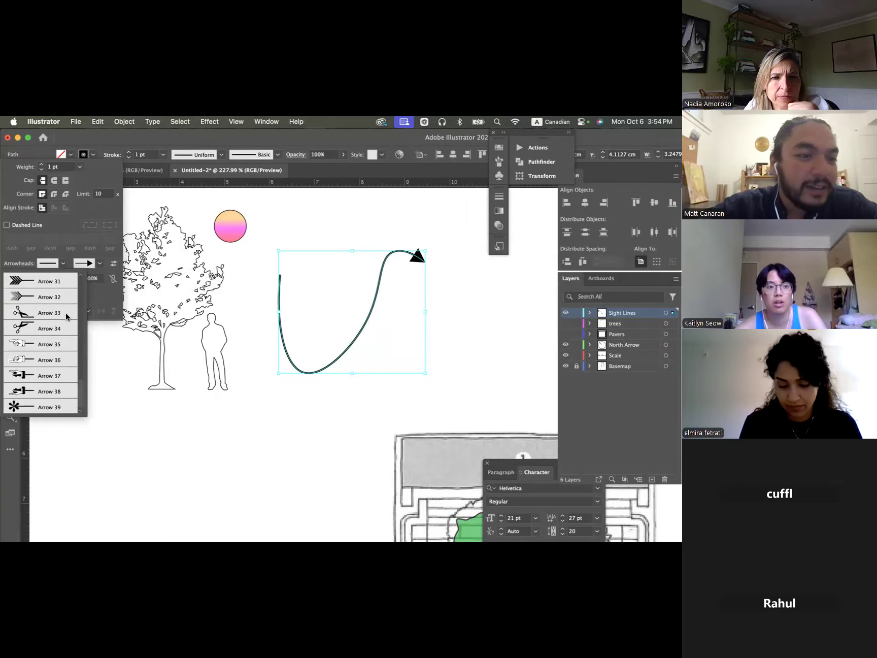
{"action": "scroll", "coordinate": [66, 313], "scroll_direction": "up", "scroll_amount": 5}
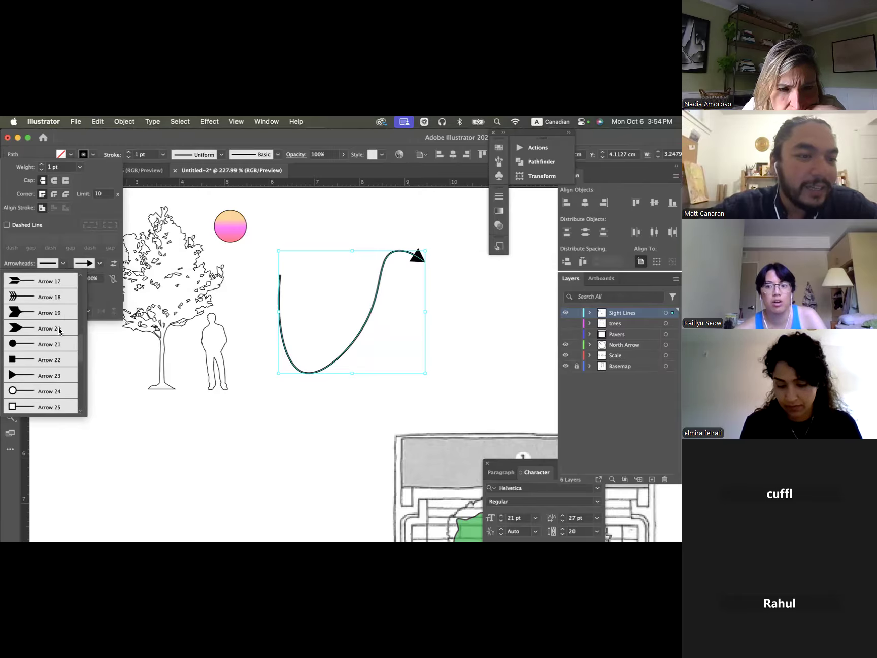
{"action": "left_click", "coordinate": [26, 364]}
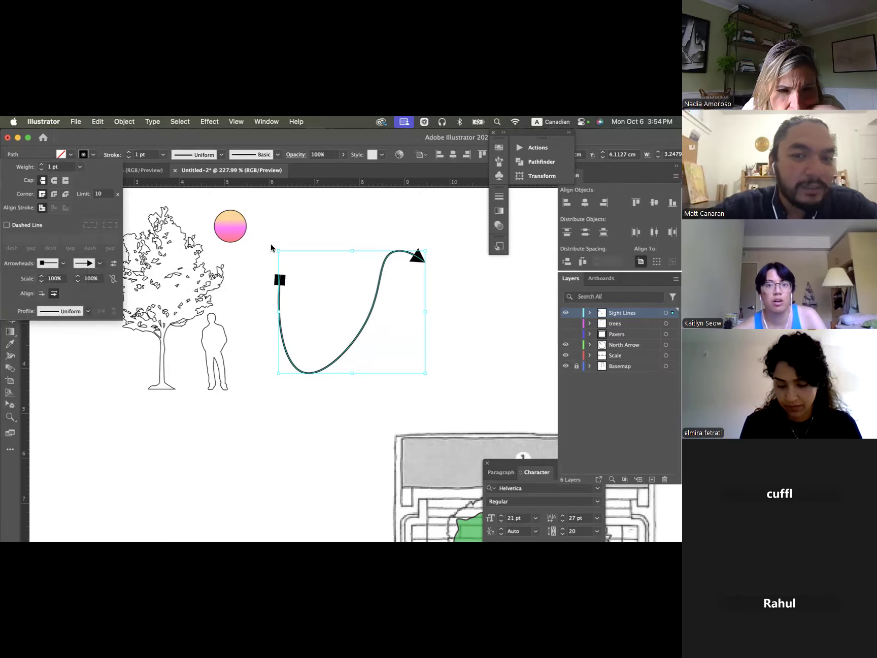
{"action": "left_click", "coordinate": [354, 227]}
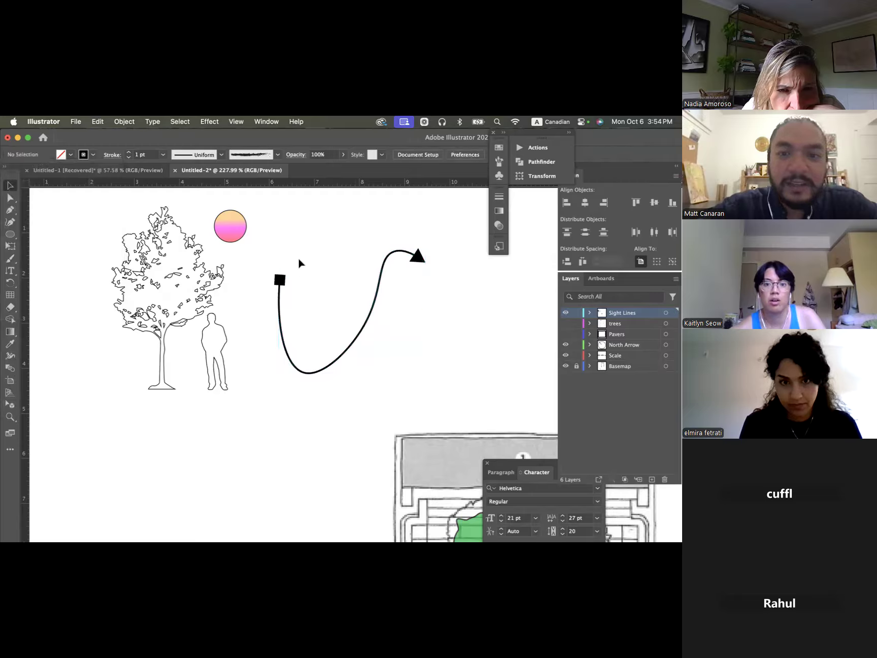
- Set both the start and end arrowhead scales of the curved path to 50%
{"action": "left_click", "coordinate": [281, 279]}
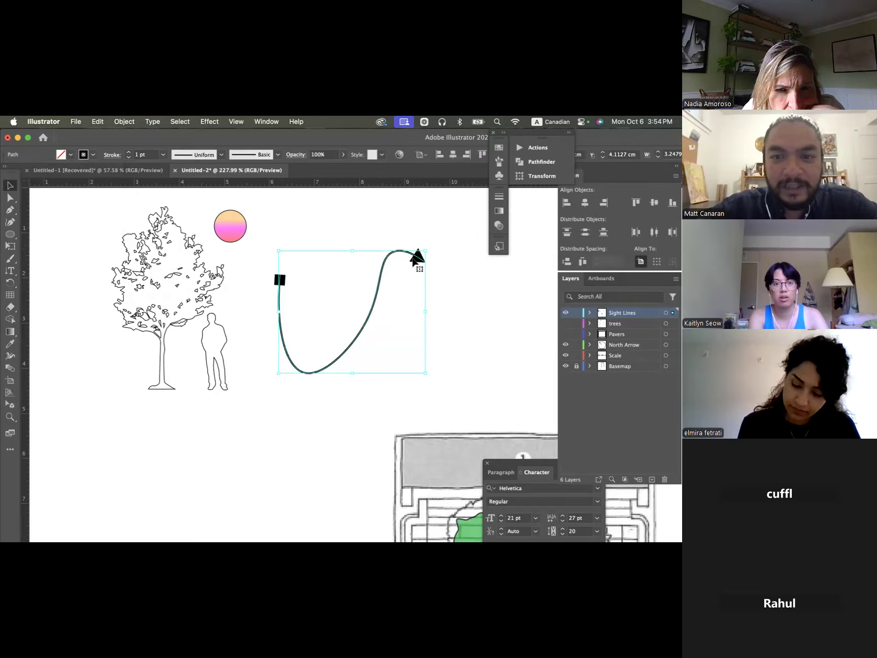
{"action": "left_click", "coordinate": [465, 276]}
{"action": "left_click", "coordinate": [425, 261]}
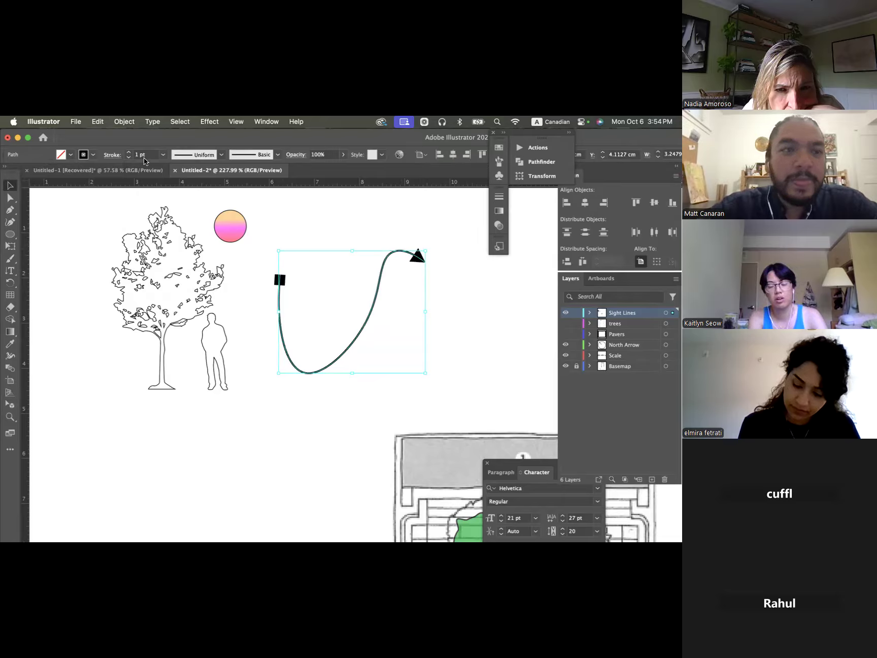
{"action": "left_click", "coordinate": [111, 155]}
{"action": "left_click", "coordinate": [53, 279]}
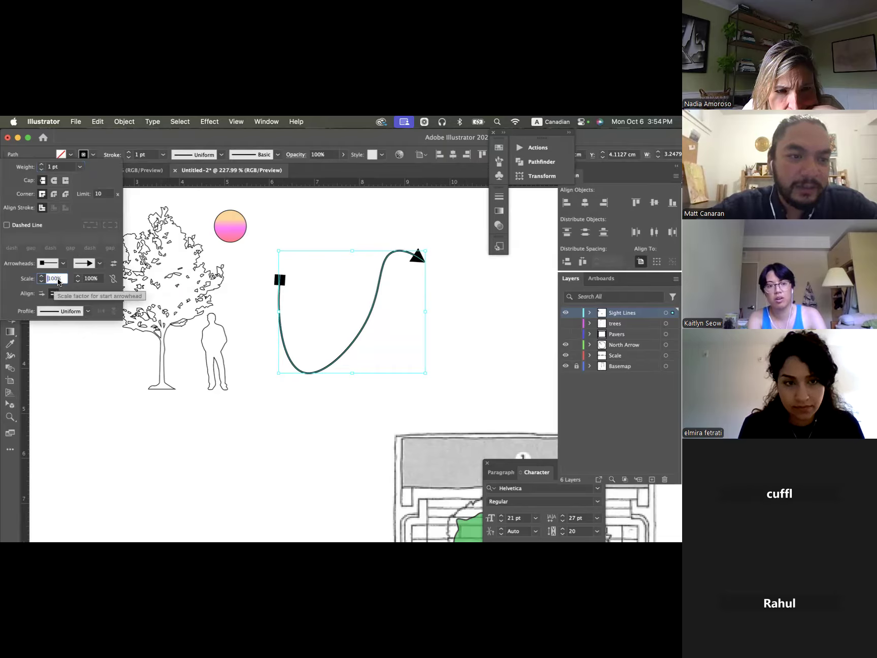
{"action": "left_click_drag", "start_coordinate": [58, 282], "coordinate": [39, 278]}
{"action": "type", "text": "50"}
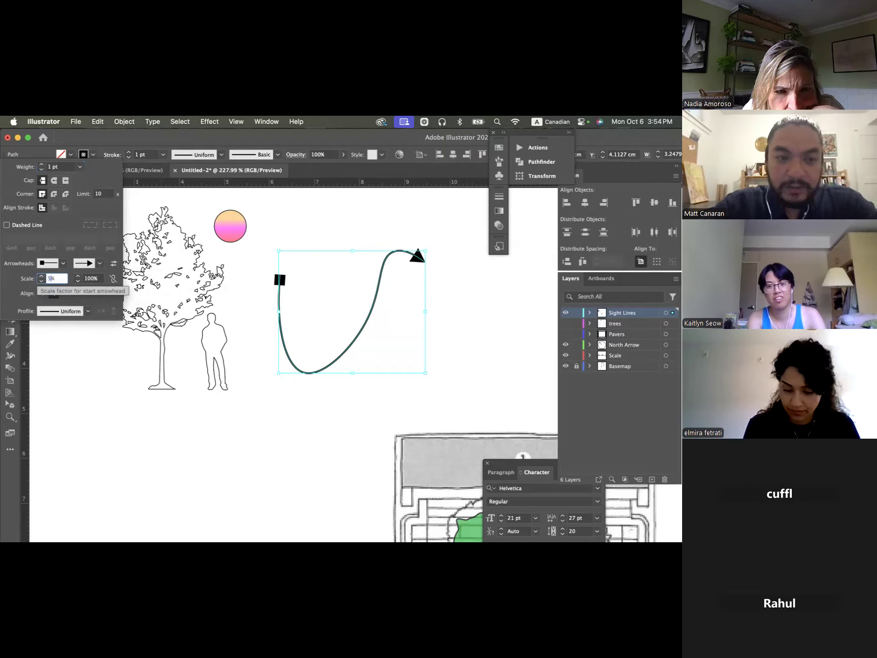
{"action": "left_click", "coordinate": [94, 283]}
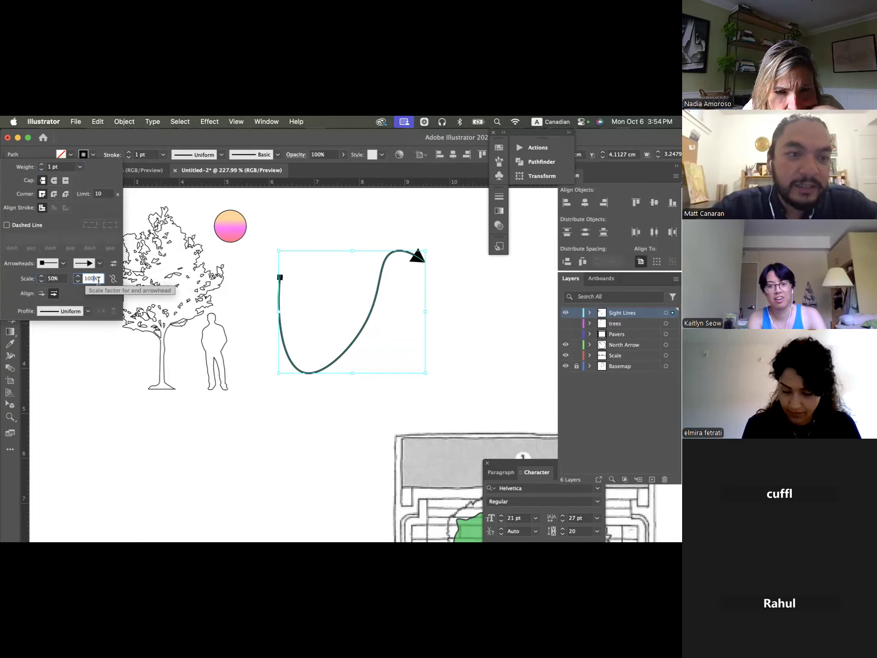
{"action": "type", "text": "50"}
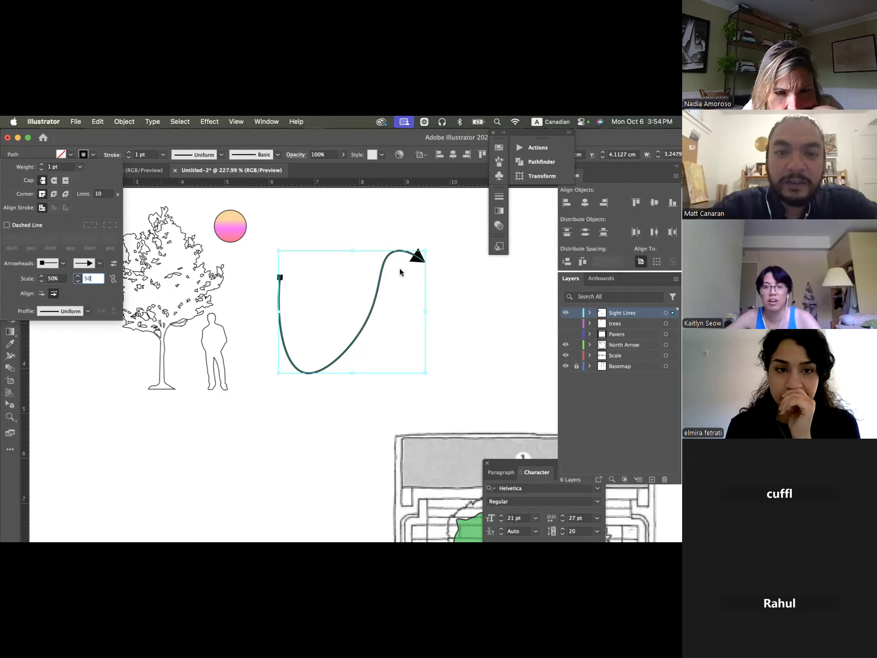
- Swap the curved path's start and end arrowheads
{"action": "left_click", "coordinate": [113, 264]}
{"action": "left_click", "coordinate": [113, 264]}
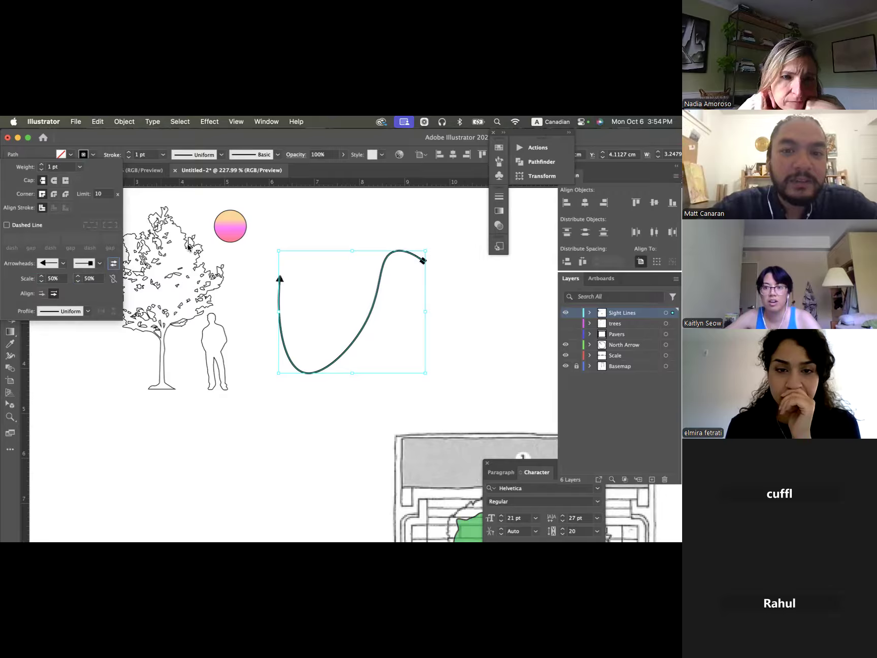
{"action": "left_click", "coordinate": [369, 225]}
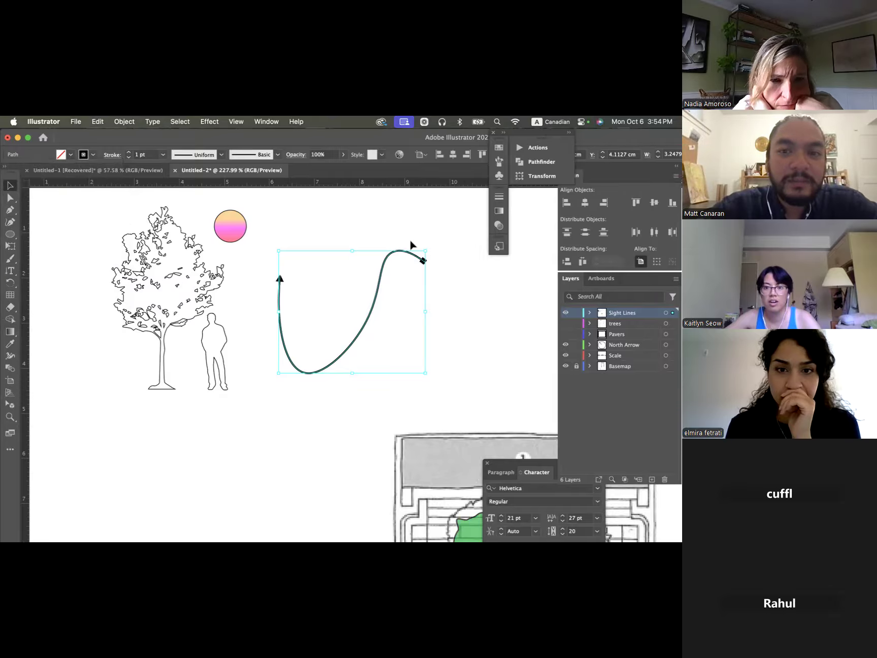
- Link the curved path's start and end arrowhead scales, set them to 95%, and deselect the path
{"action": "left_click", "coordinate": [112, 154]}
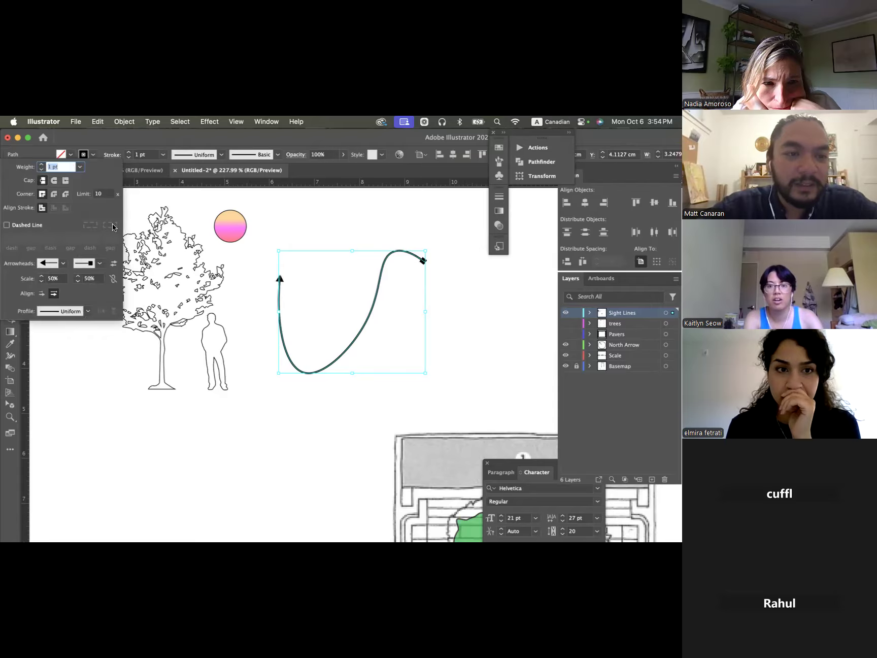
{"action": "left_click", "coordinate": [114, 281]}
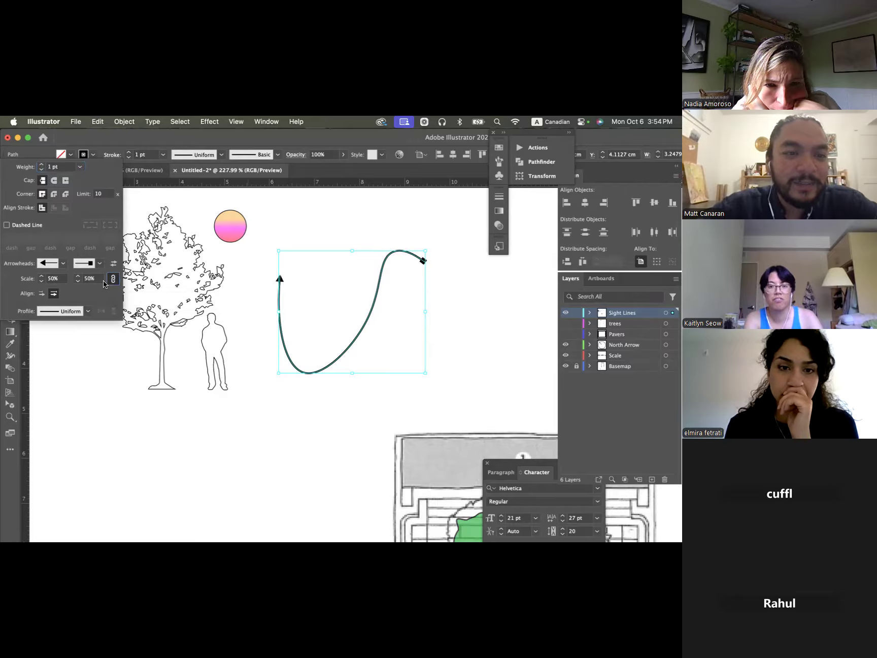
{"action": "left_click", "coordinate": [52, 279]}
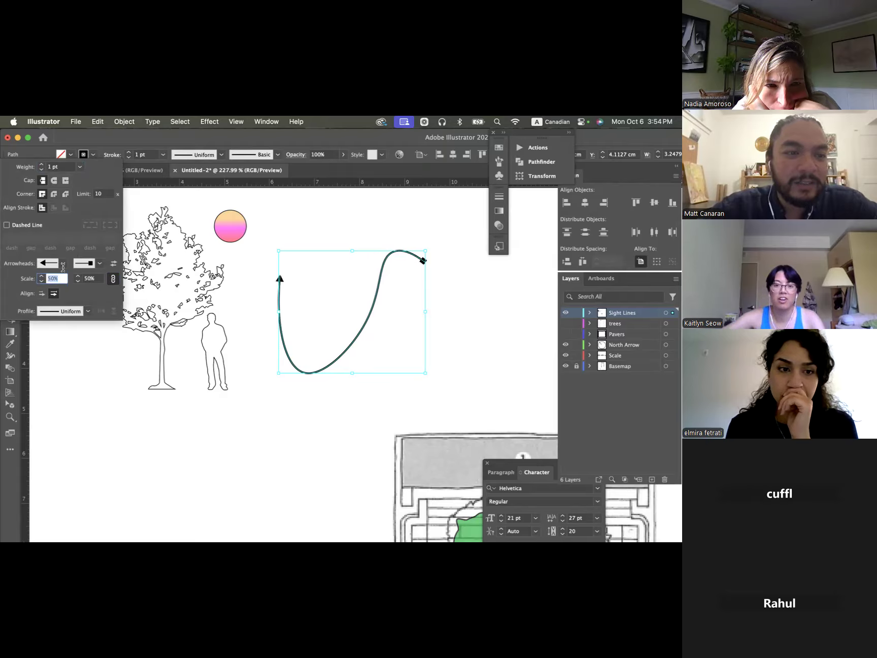
{"action": "type", "text": "95"}
{"action": "key", "text": "Return"}
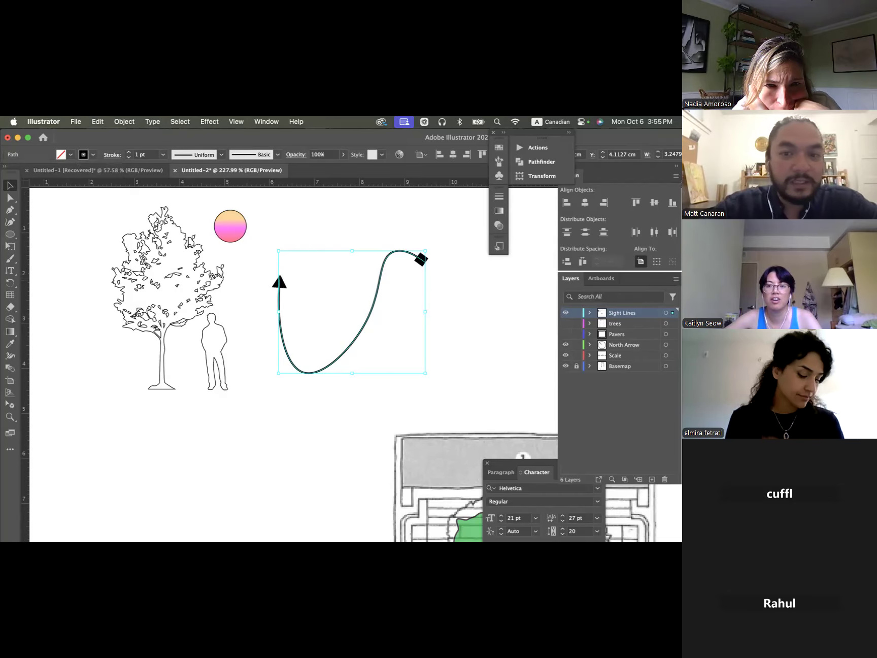
{"action": "left_click", "coordinate": [441, 263]}
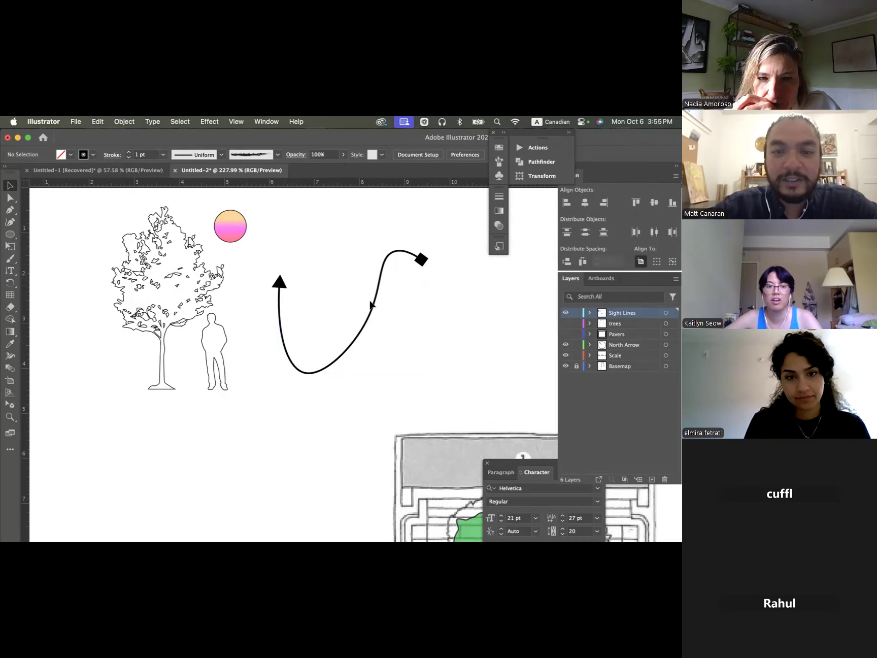
{"action": "left_click", "coordinate": [112, 155]}
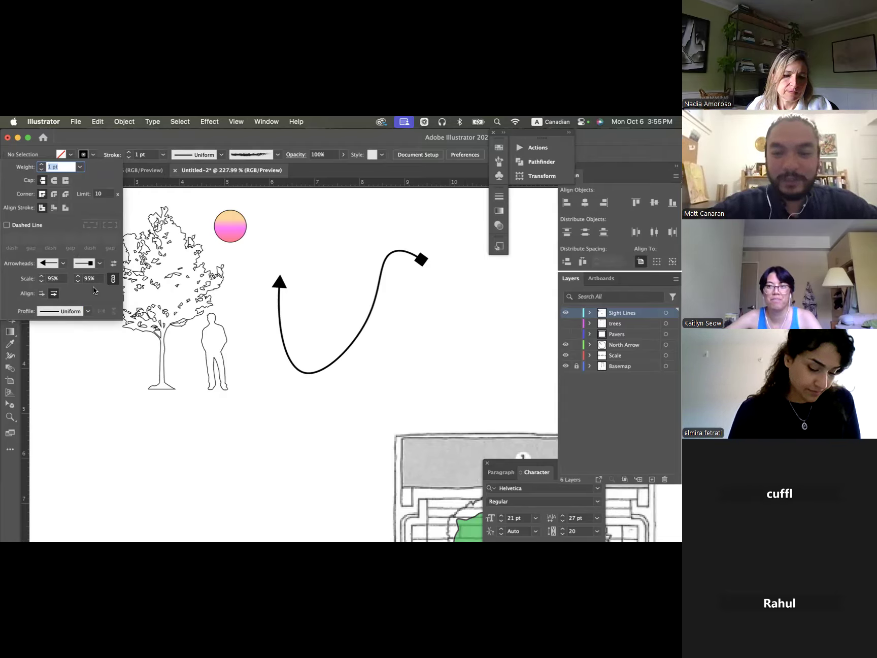
{"action": "left_click", "coordinate": [204, 121]}
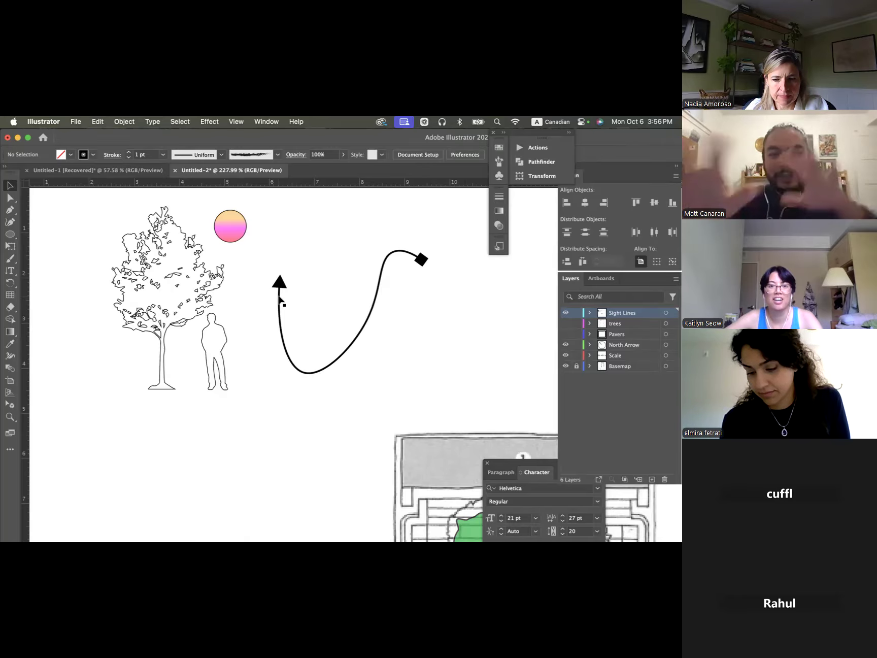
{"action": "scroll", "coordinate": [277, 300], "scroll_direction": "up", "scroll_amount": 2}
{"action": "scroll", "coordinate": [277, 300], "scroll_direction": "left", "scroll_amount": 1}
{"action": "scroll", "coordinate": [276, 300], "scroll_direction": "up", "scroll_amount": 1}
{"action": "left_click", "coordinate": [210, 122]}
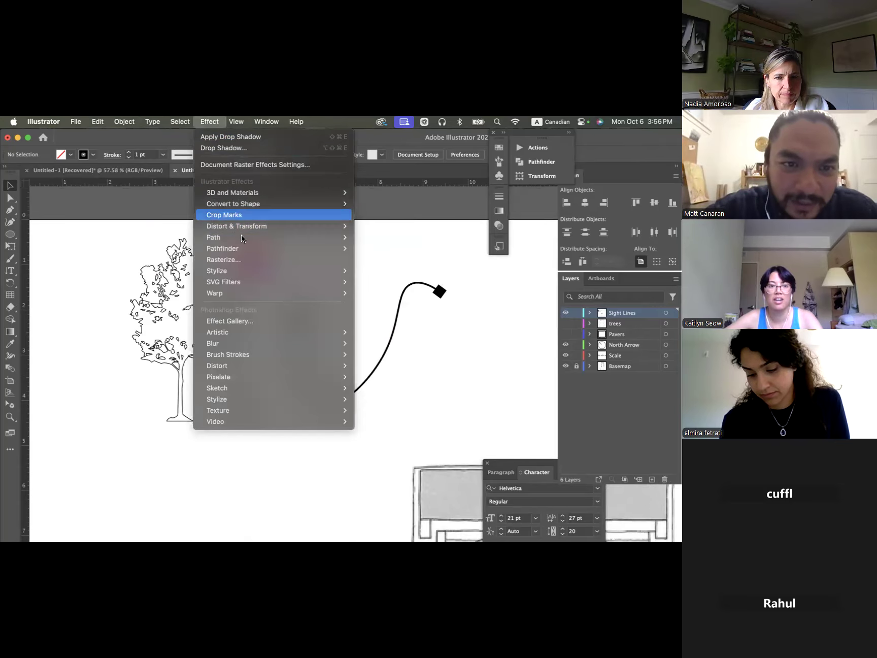
{"action": "mouse_move", "coordinate": [273, 118]}
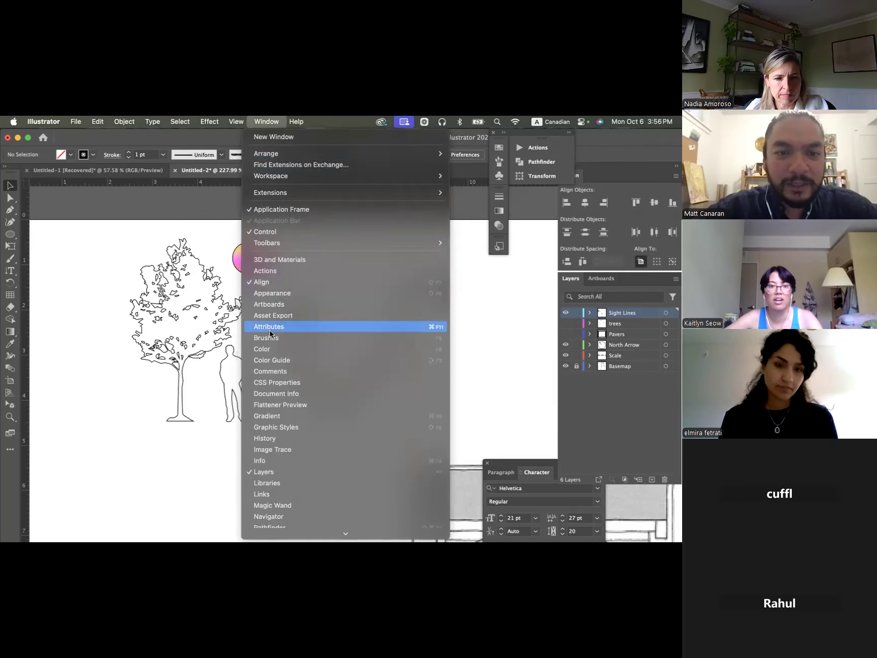
{"action": "scroll", "coordinate": [270, 330], "scroll_direction": "down", "scroll_amount": 3}
{"action": "scroll", "coordinate": [270, 329], "scroll_direction": "down", "scroll_amount": 5}
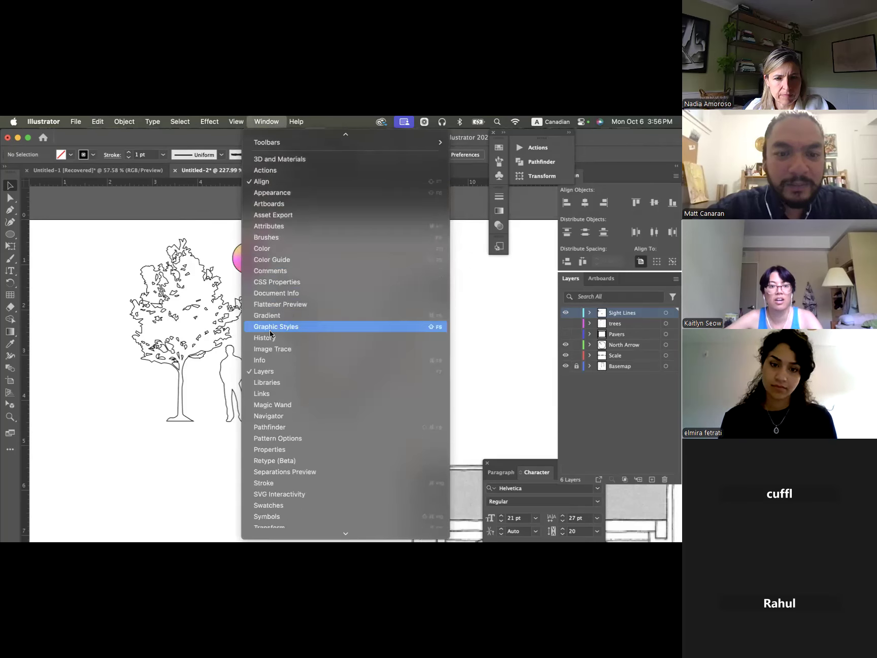
{"action": "scroll", "coordinate": [269, 330], "scroll_direction": "down", "scroll_amount": 8}
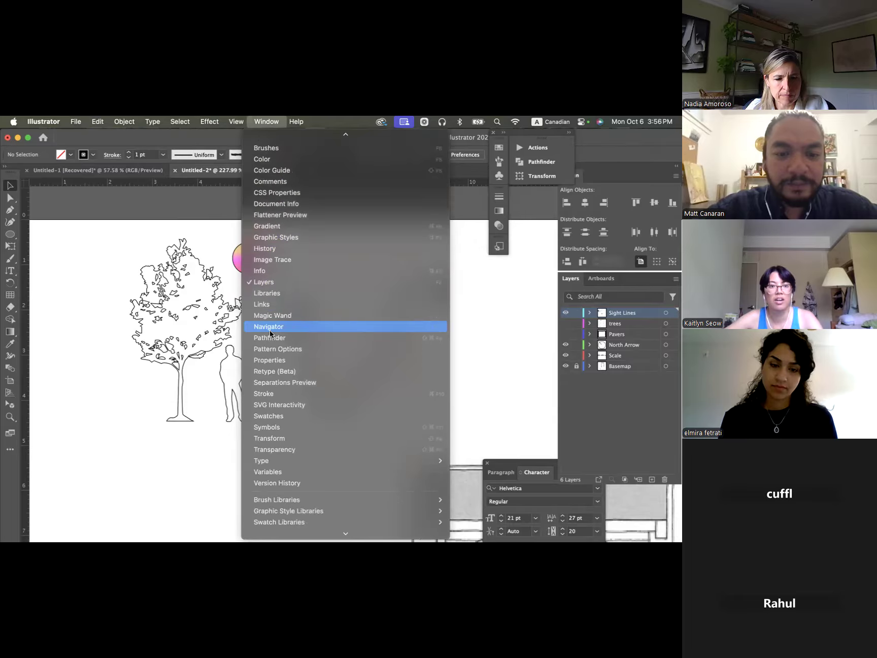
{"action": "left_click", "coordinate": [132, 235]}
{"action": "left_click", "coordinate": [172, 268]}
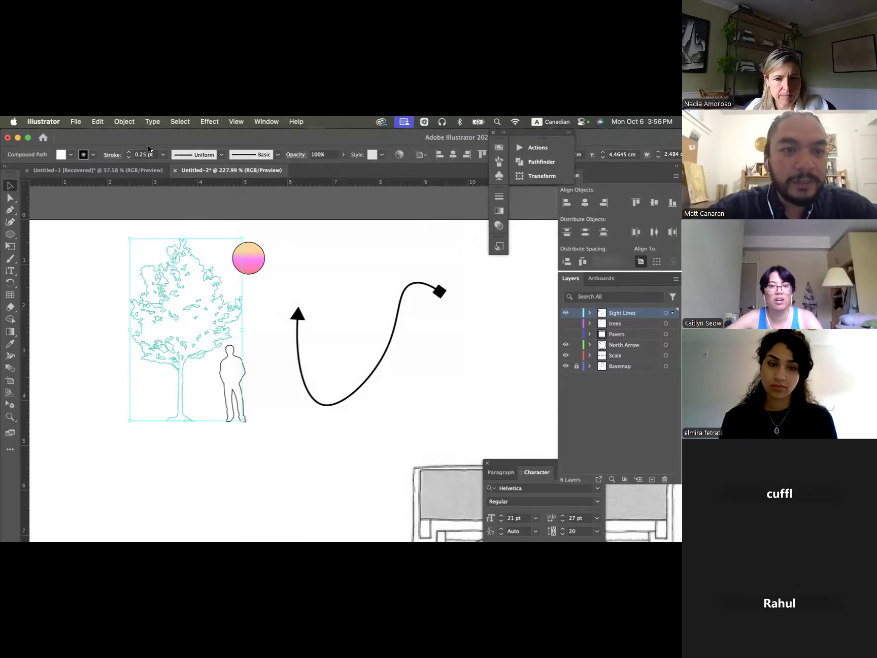
{"action": "left_click", "coordinate": [125, 122]}
{"action": "scroll", "coordinate": [160, 333], "scroll_direction": "down", "scroll_amount": 3}
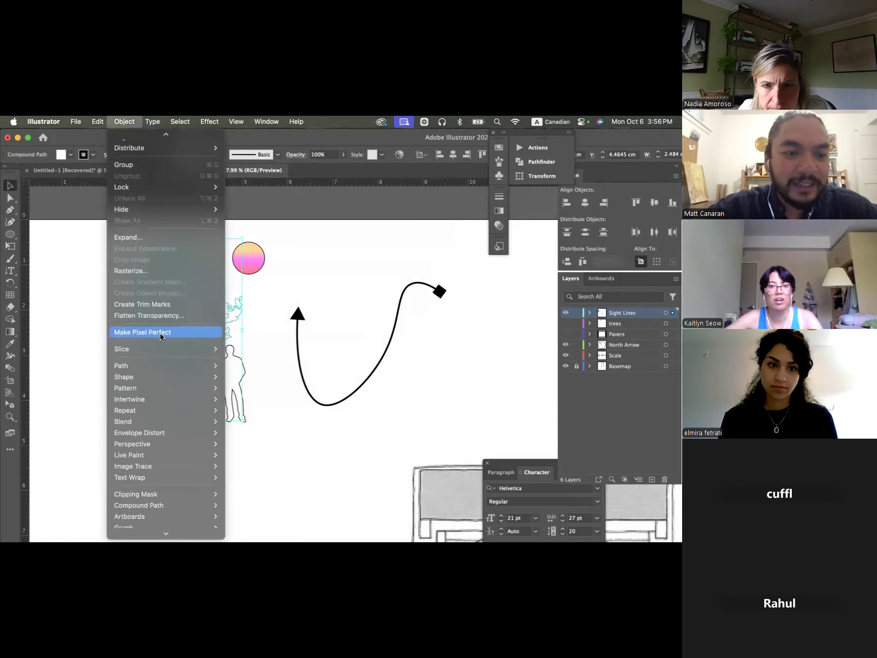
{"action": "mouse_move", "coordinate": [159, 339]}
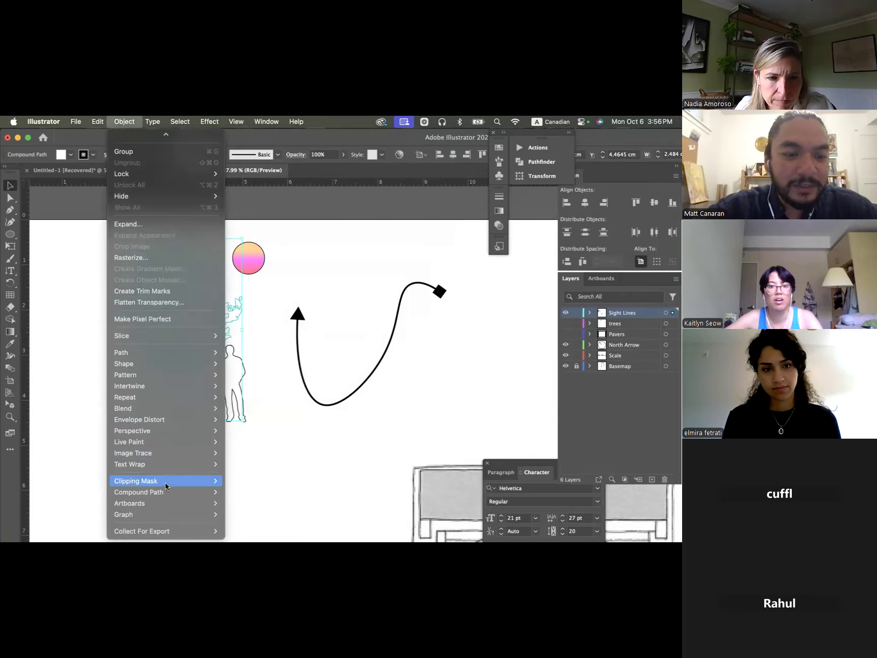
{"action": "mouse_move", "coordinate": [166, 494]}
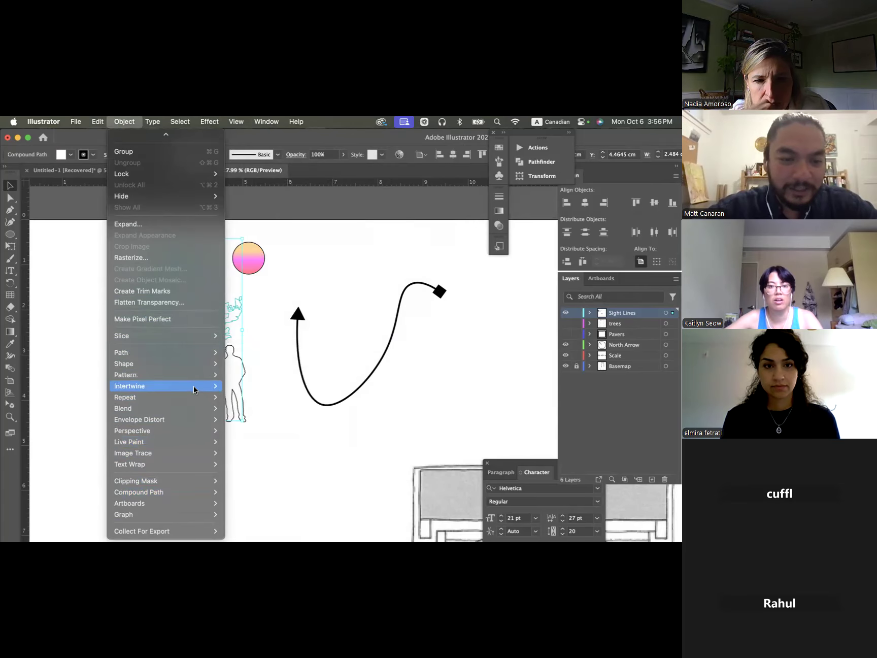
{"action": "mouse_move", "coordinate": [192, 417]}
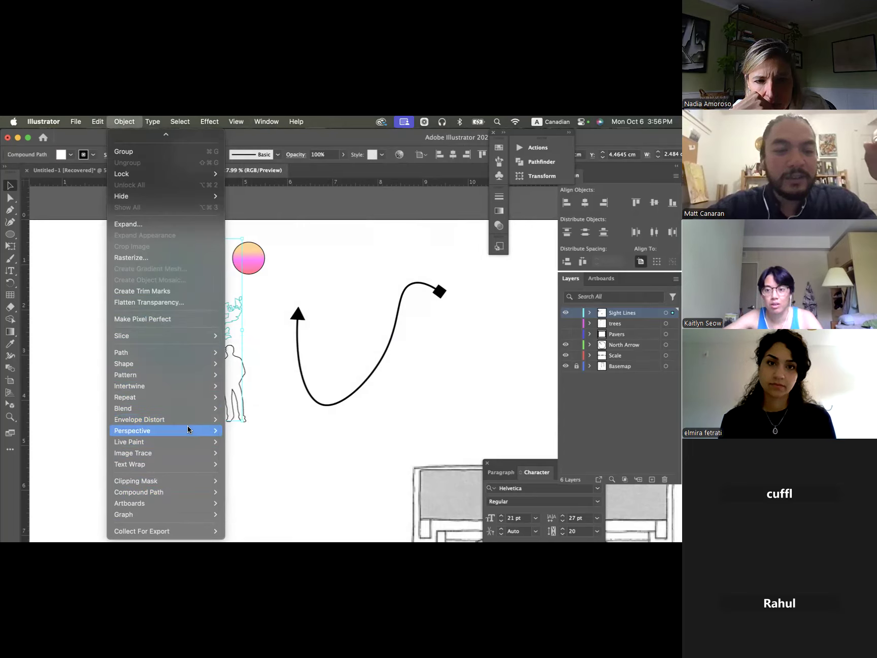
{"action": "mouse_move", "coordinate": [179, 445]}
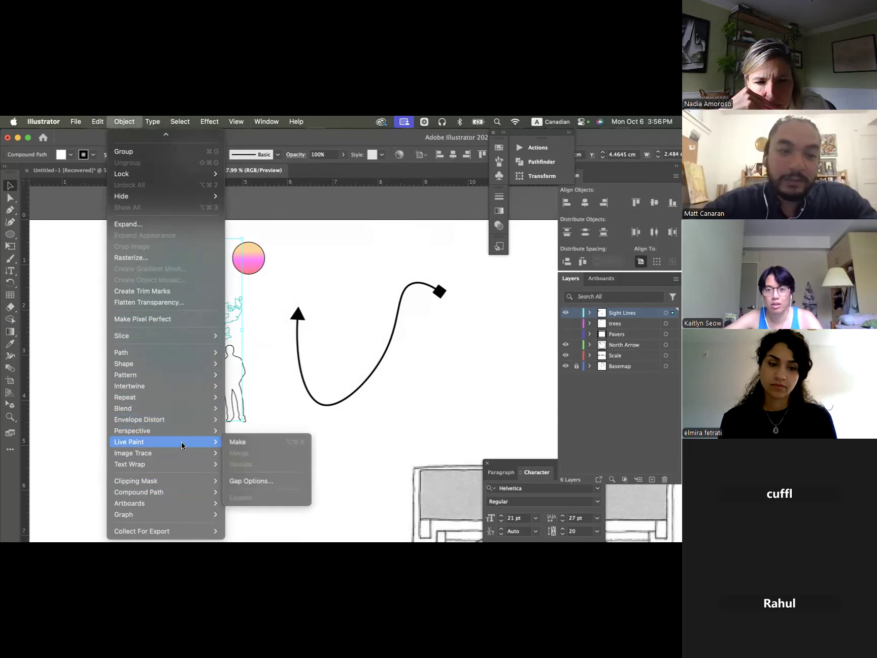
{"action": "left_click", "coordinate": [315, 268]}
{"action": "left_click", "coordinate": [314, 321]}
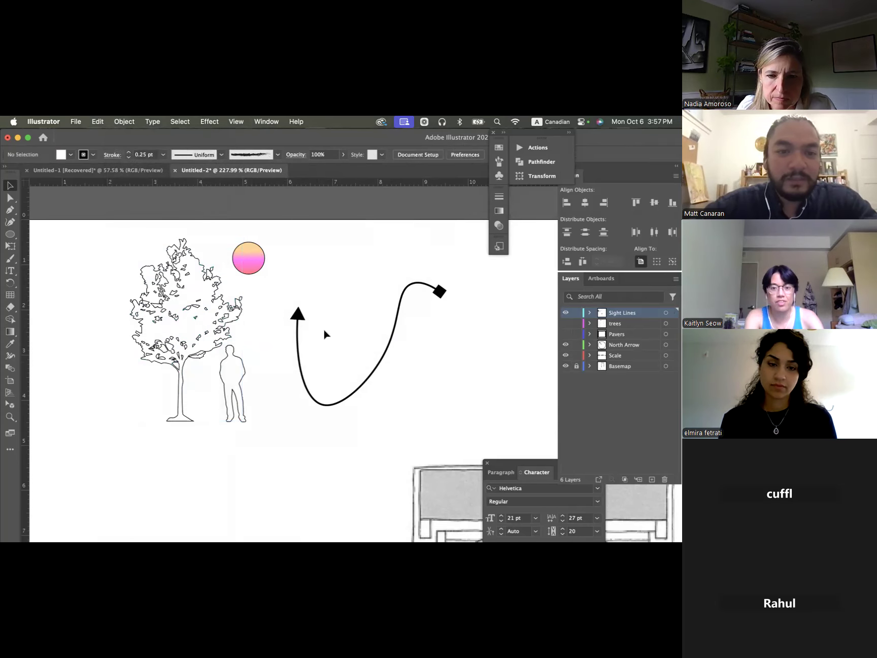
{"action": "scroll", "coordinate": [325, 334], "scroll_direction": "down", "scroll_amount": 2}
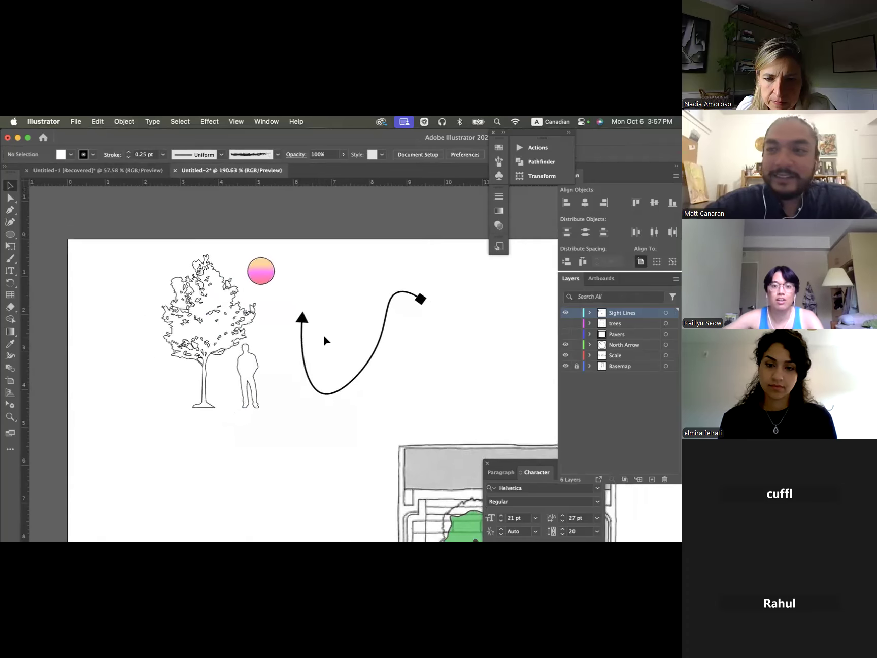
{"action": "scroll", "coordinate": [324, 338], "scroll_direction": "right", "scroll_amount": 2}
{"action": "scroll", "coordinate": [324, 337], "scroll_direction": "down", "scroll_amount": 1}
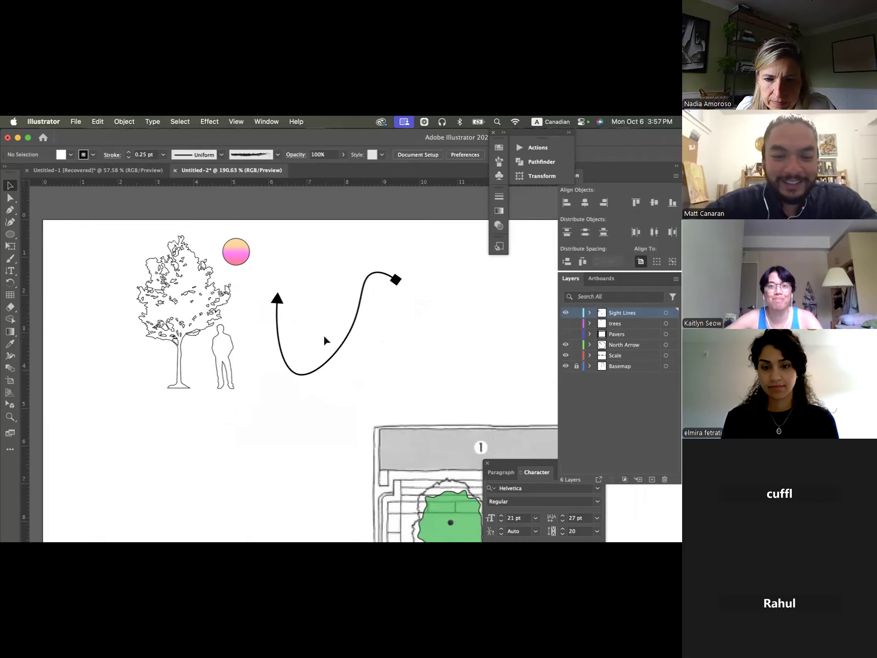